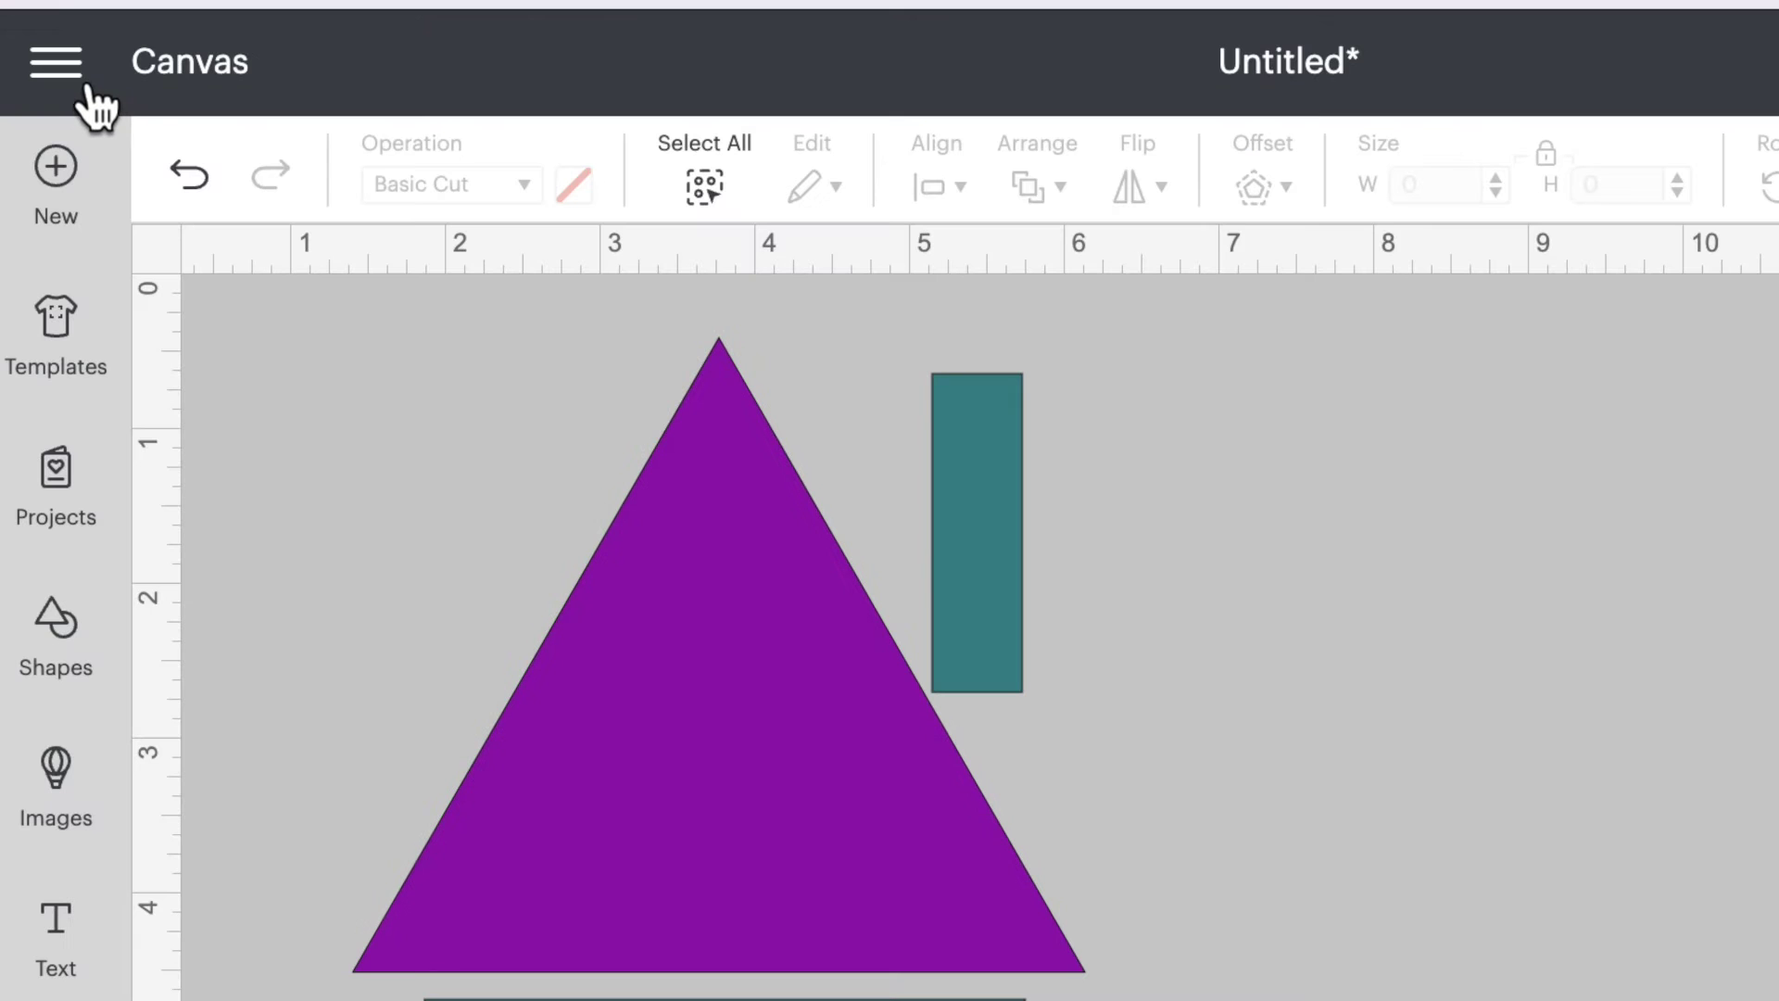
- Open the application's settings
{"action": "left_click", "coordinate": [71, 76]}
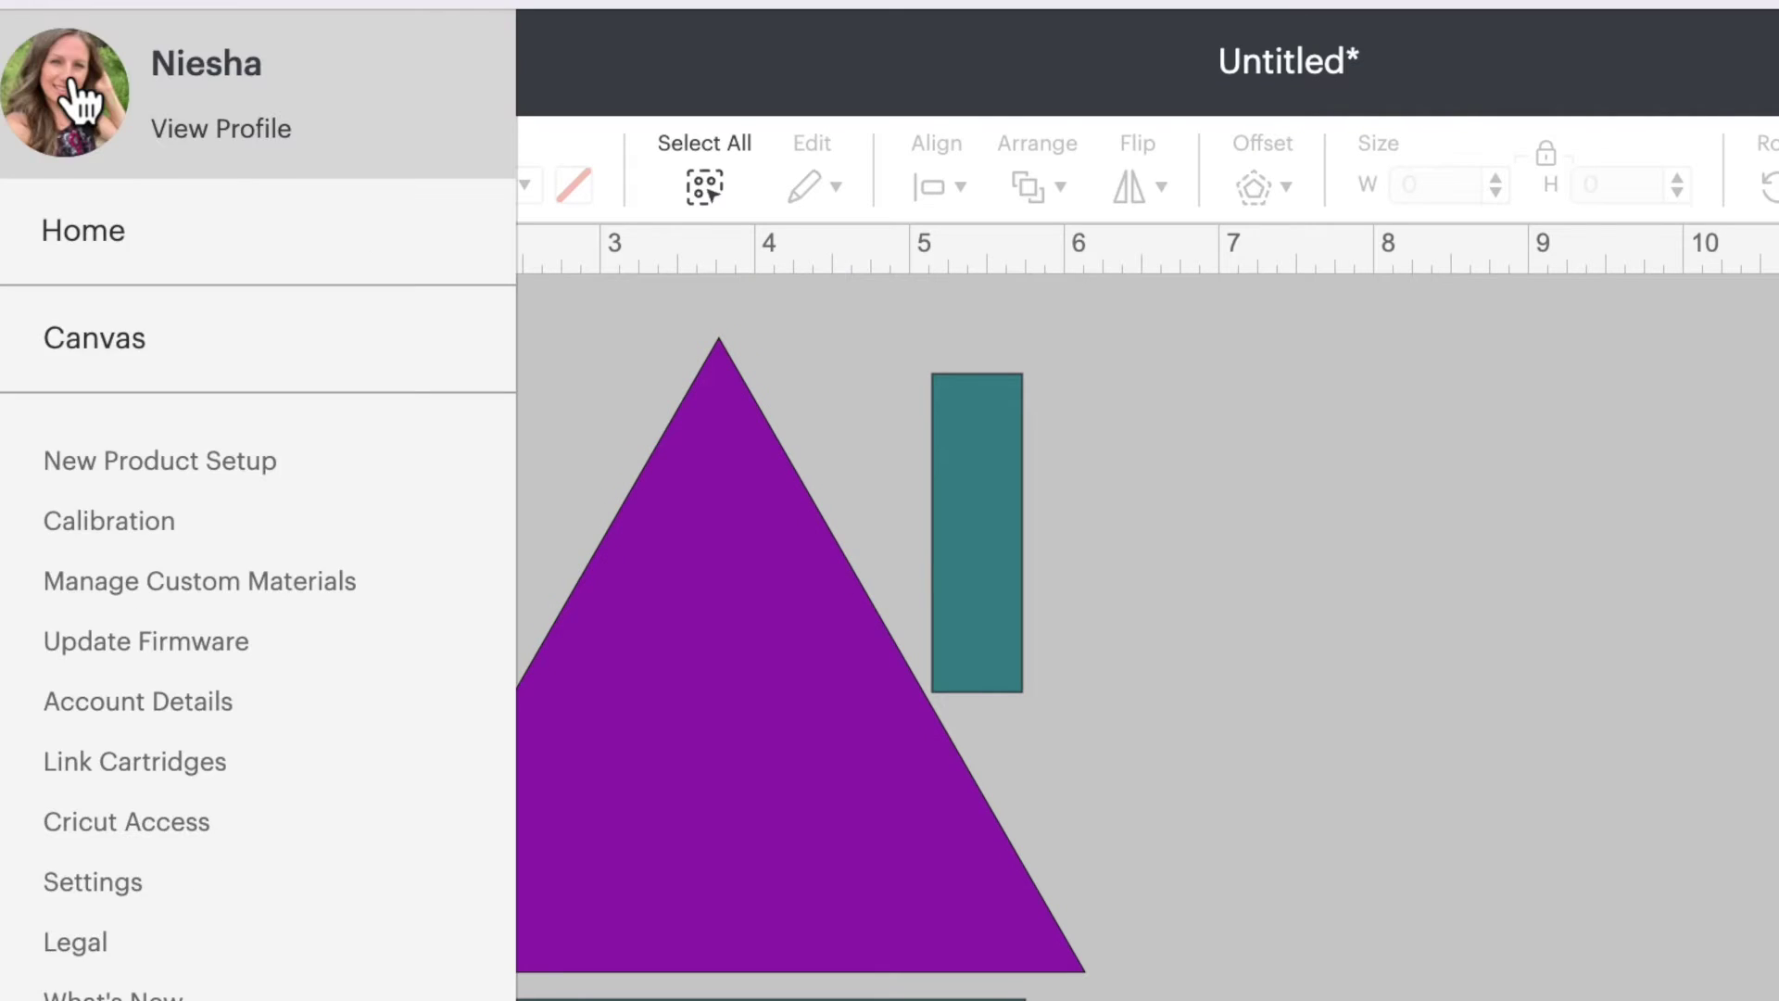
{"action": "left_click", "coordinate": [111, 880]}
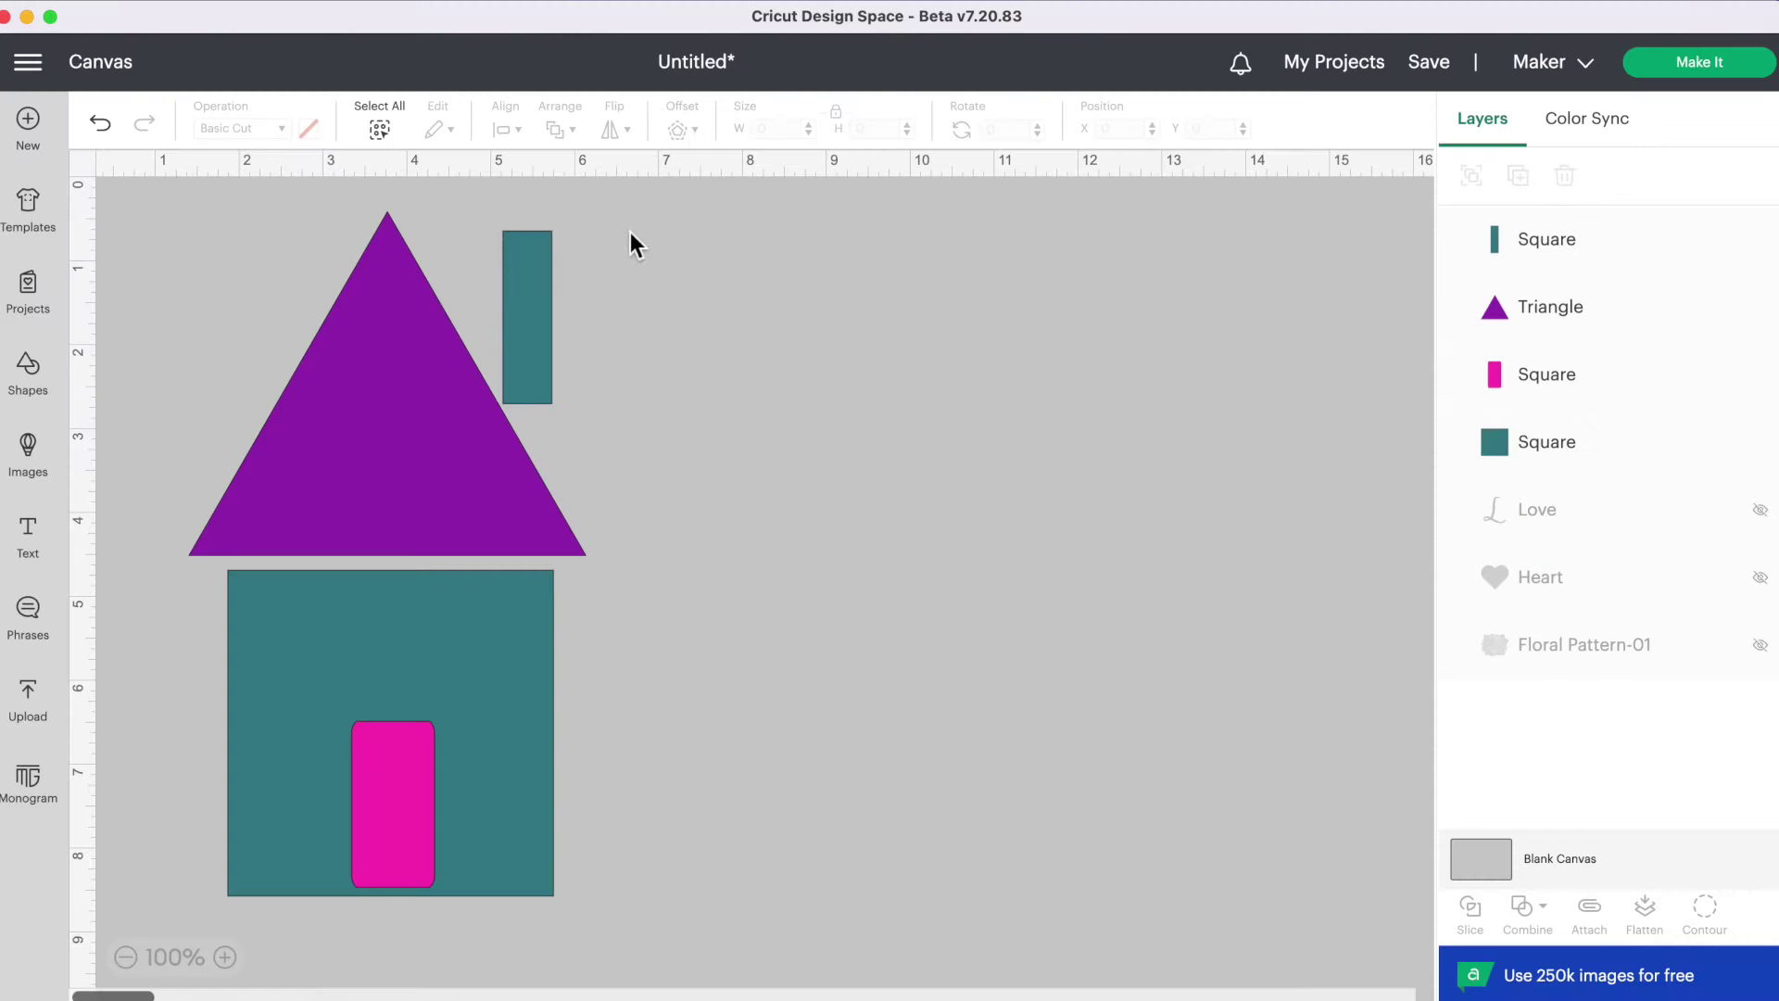
- Group the narrow teal rectangle with the purple triangle, and ungroup the two shapes again
{"action": "left_click_drag", "start_coordinate": [627, 232], "coordinate": [384, 394]}
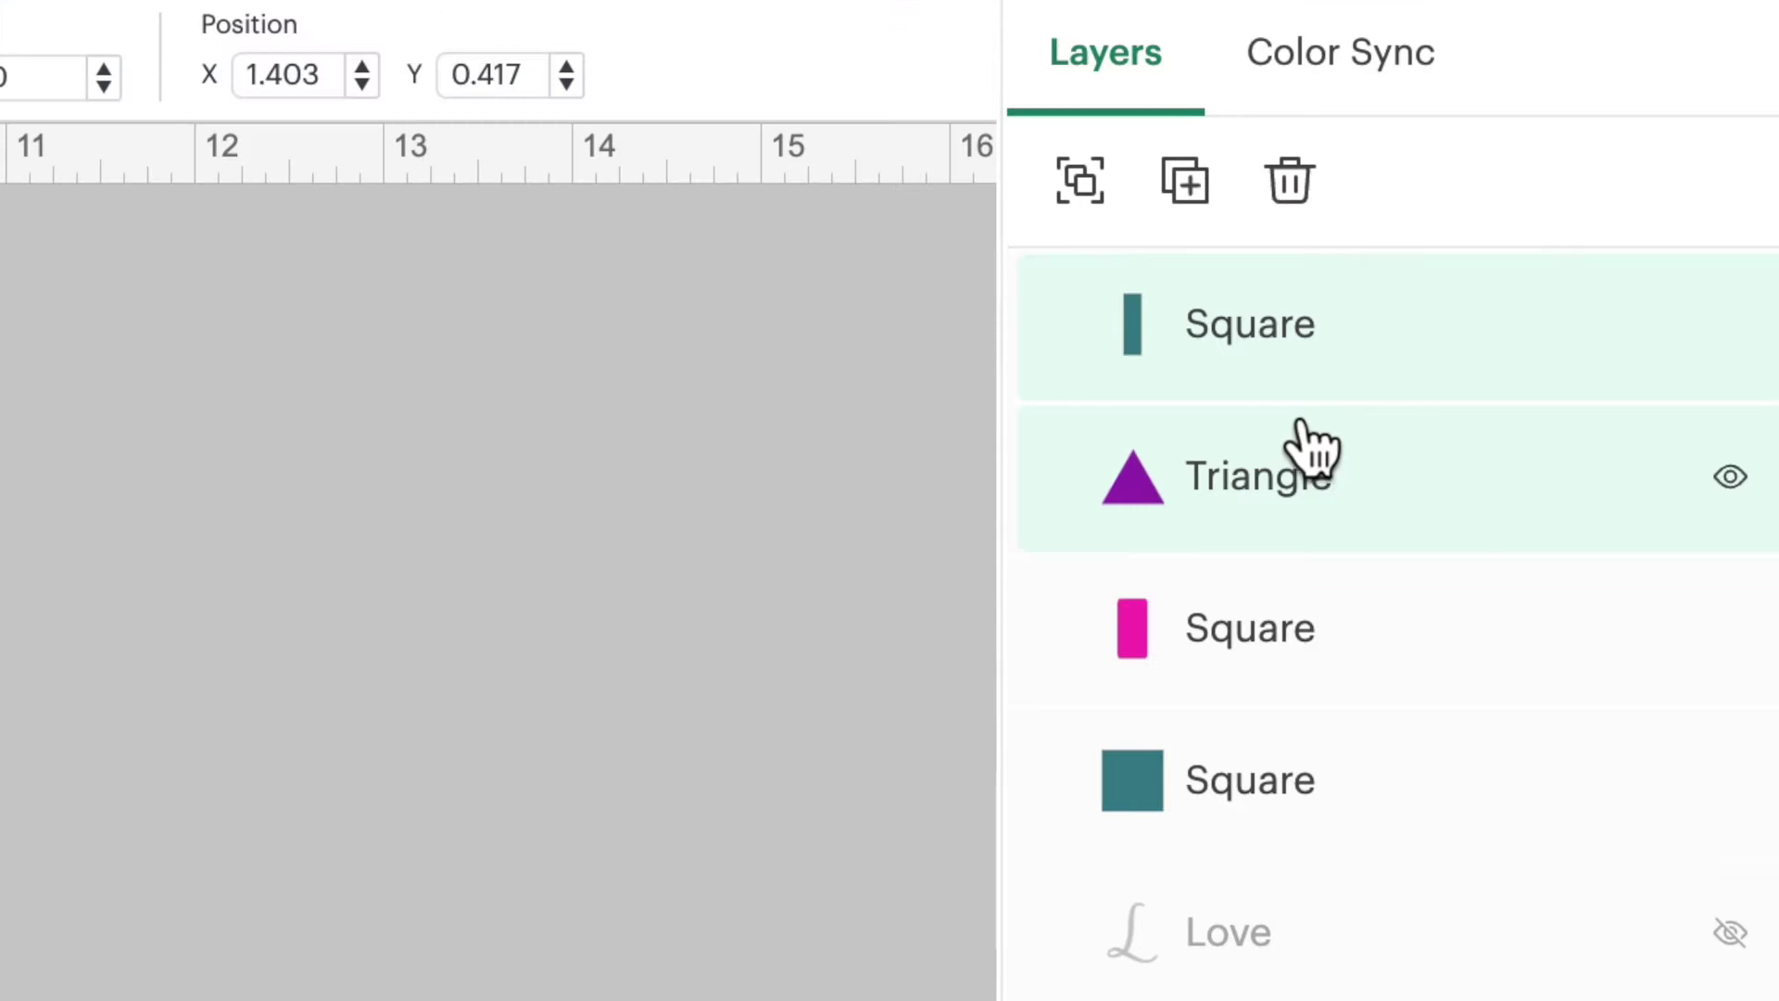
{"action": "left_click", "coordinate": [1093, 206]}
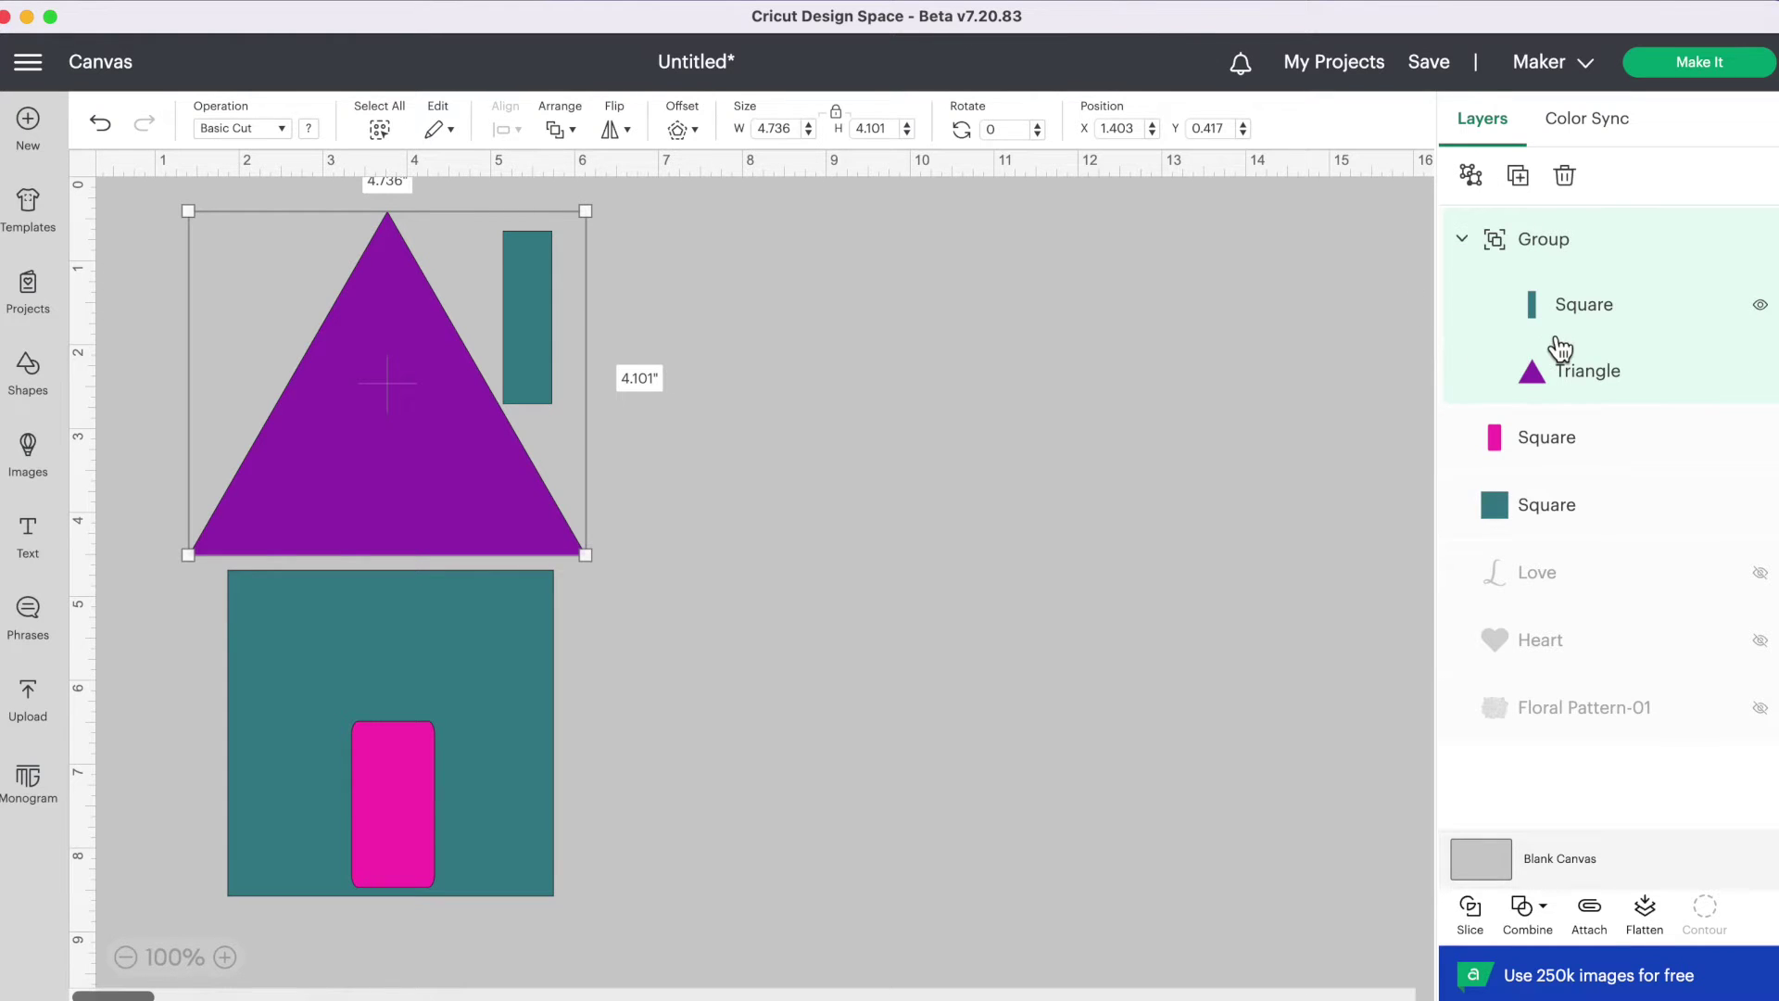
{"action": "left_click", "coordinate": [1473, 181]}
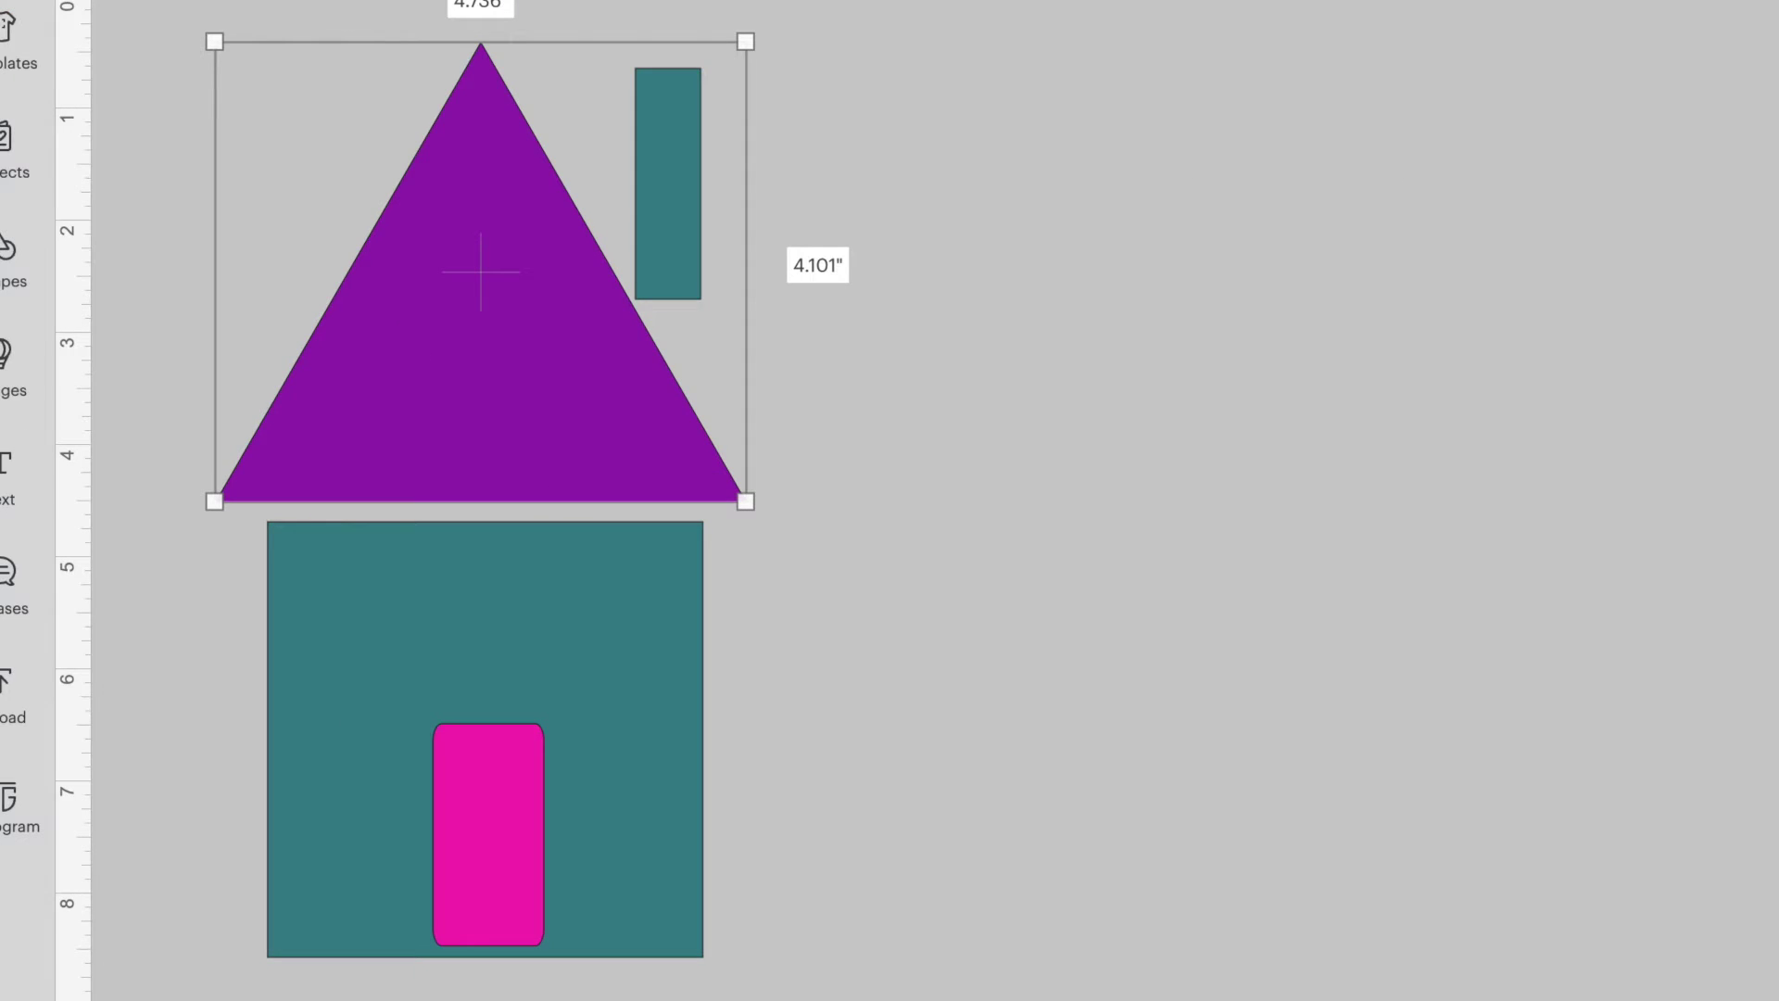
{"action": "left_click", "coordinate": [1100, 200]}
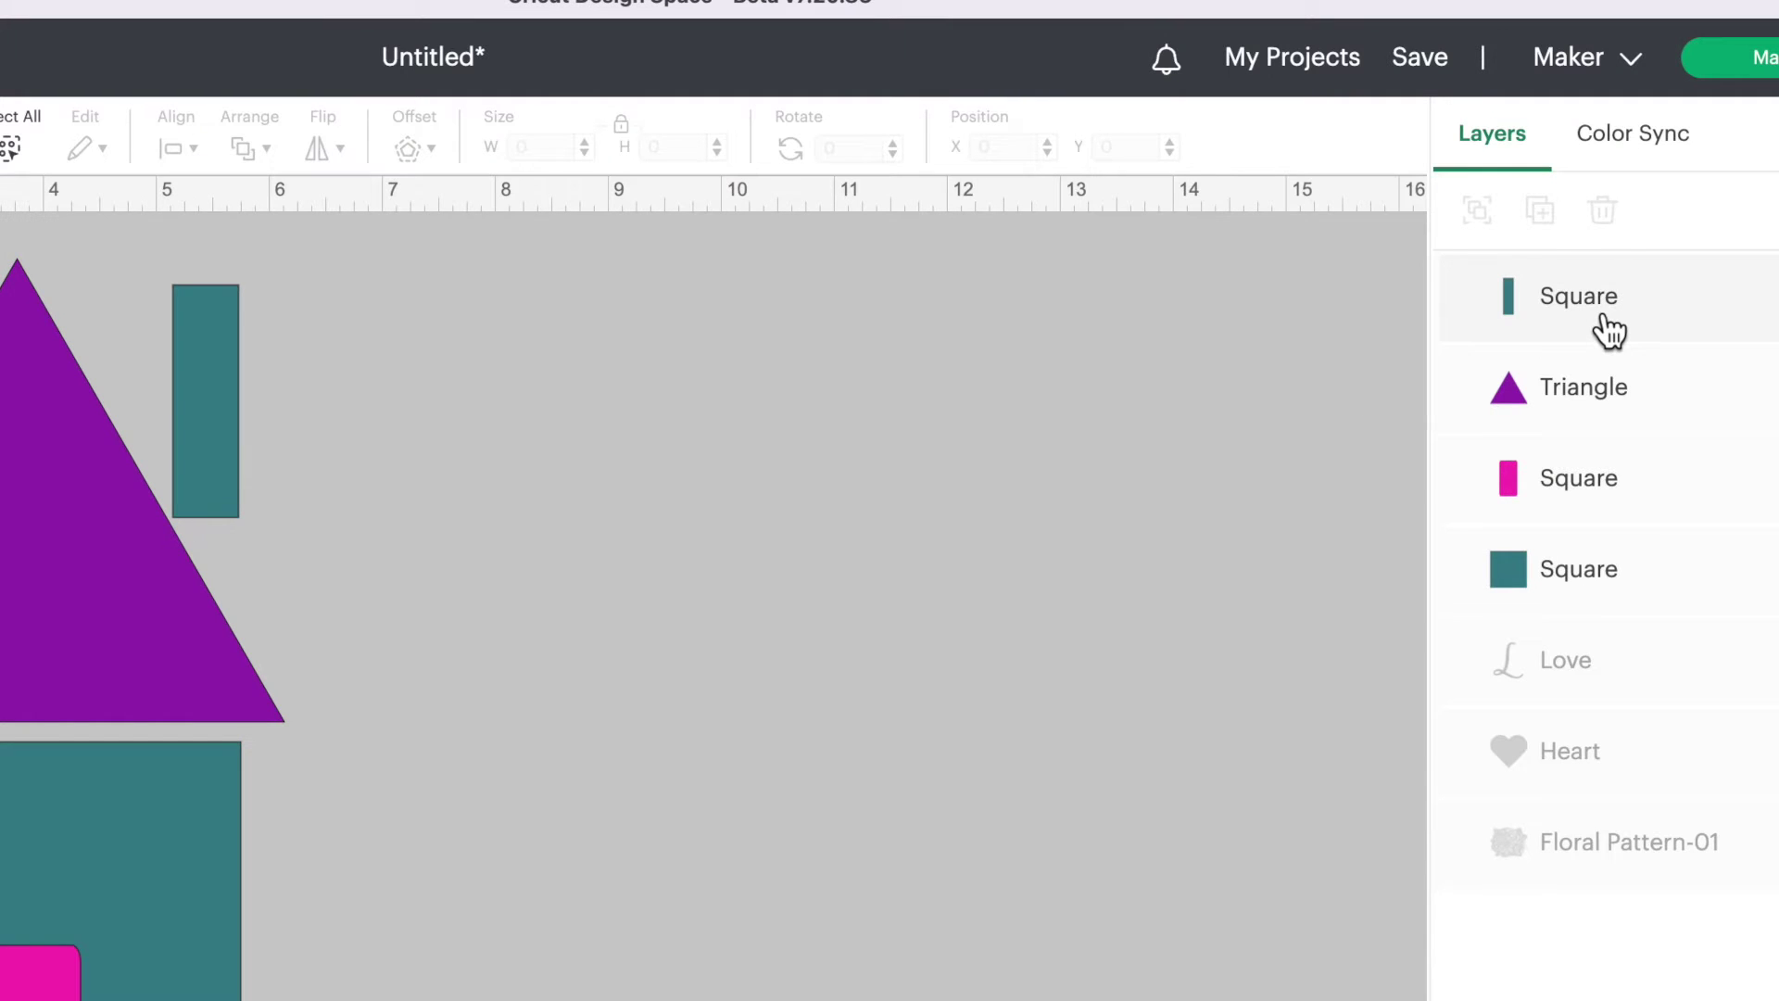
- Rename the narrow teal rectangle's layer as Chimney and the purple triangle's layer as Roof
{"action": "left_click", "coordinate": [1609, 327]}
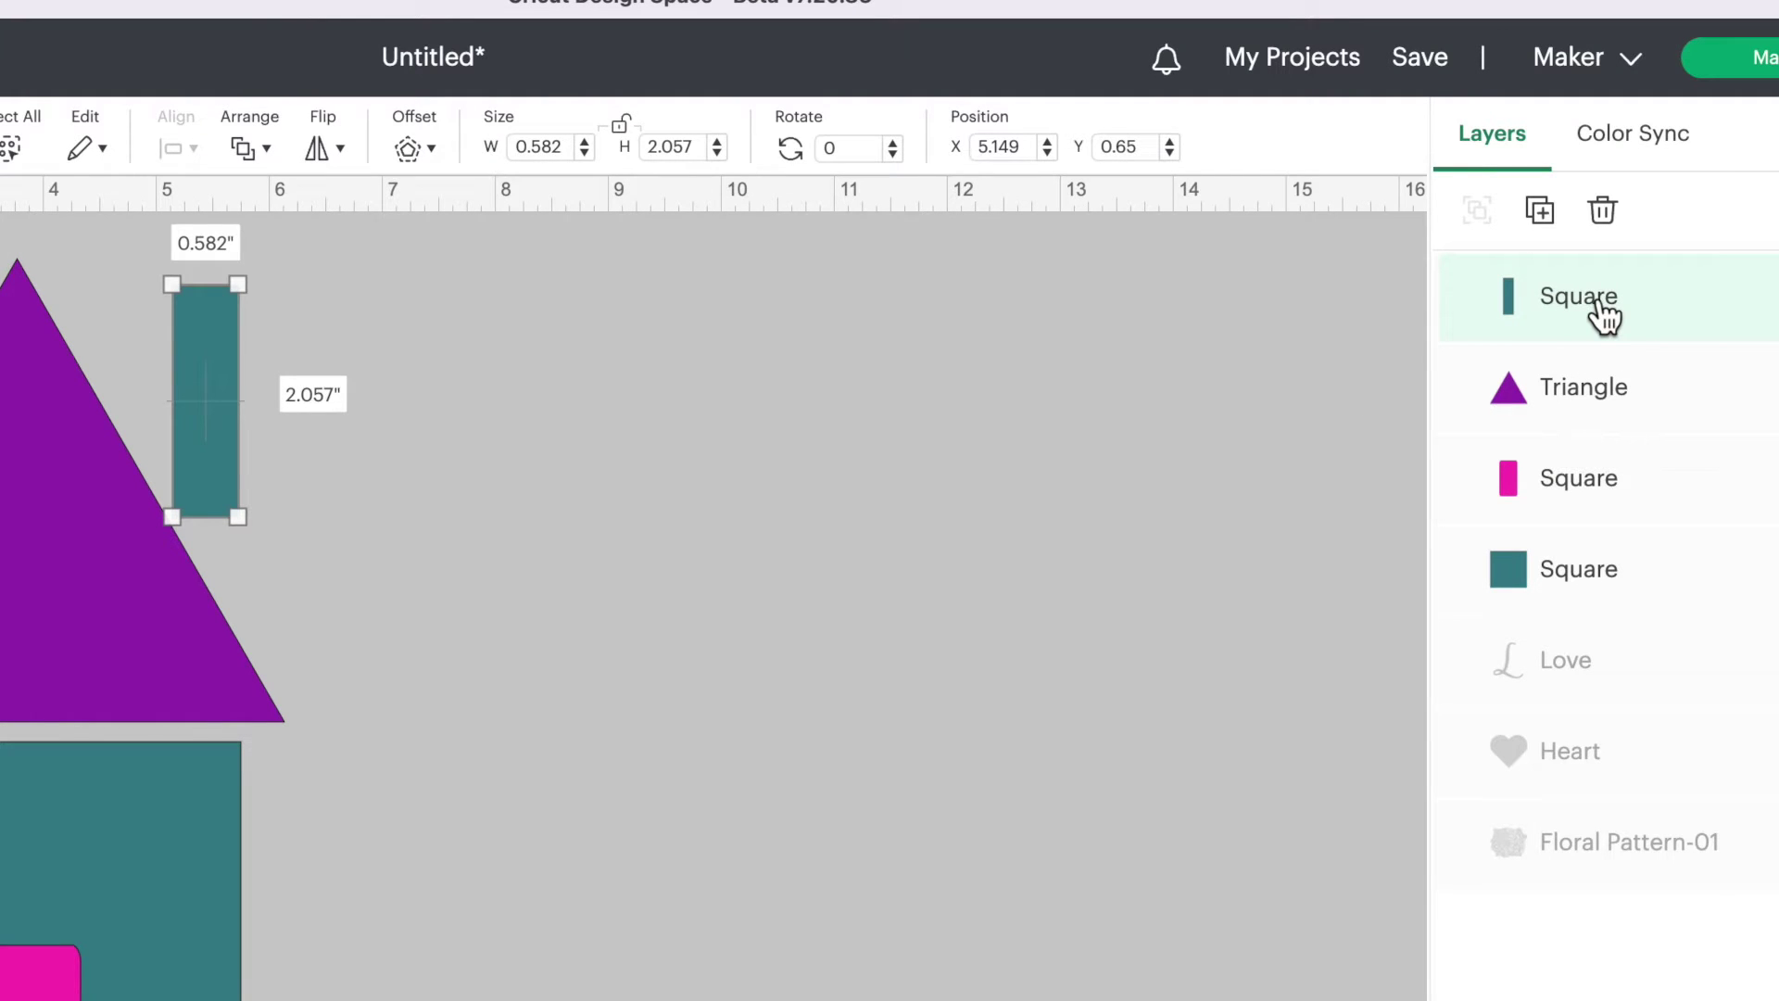
{"action": "double_click", "coordinate": [1596, 297]}
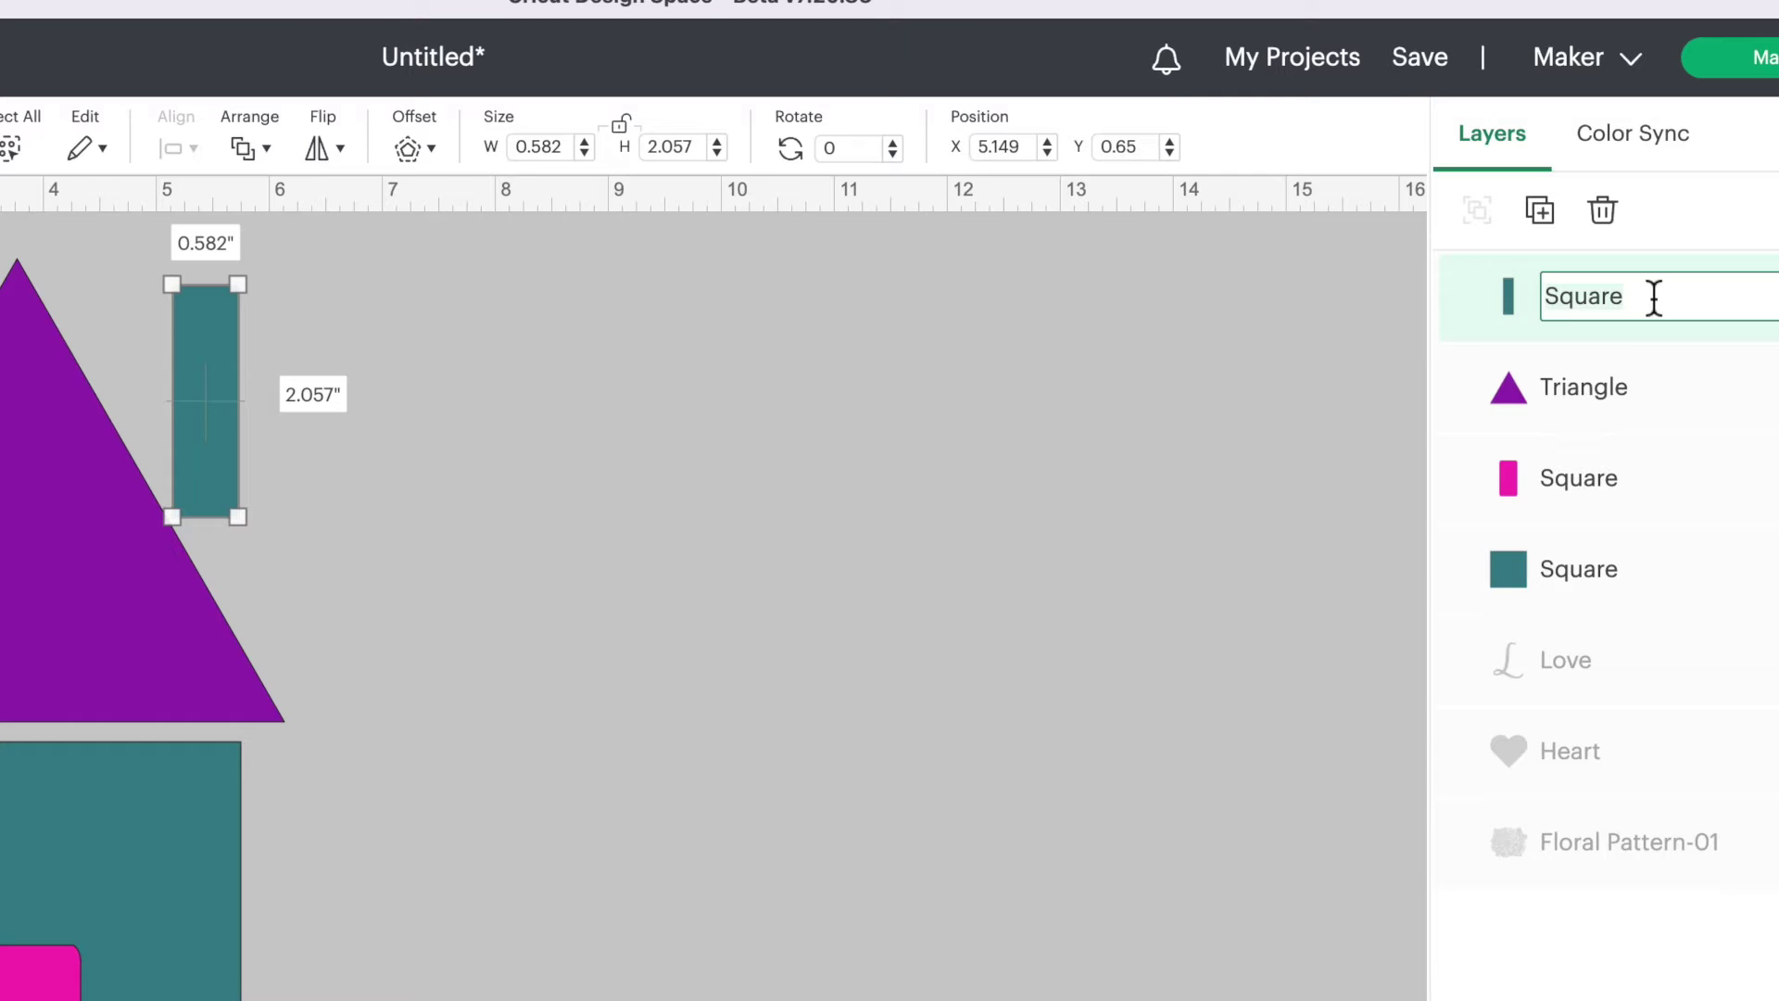
{"action": "type", "text": "Chimney"}
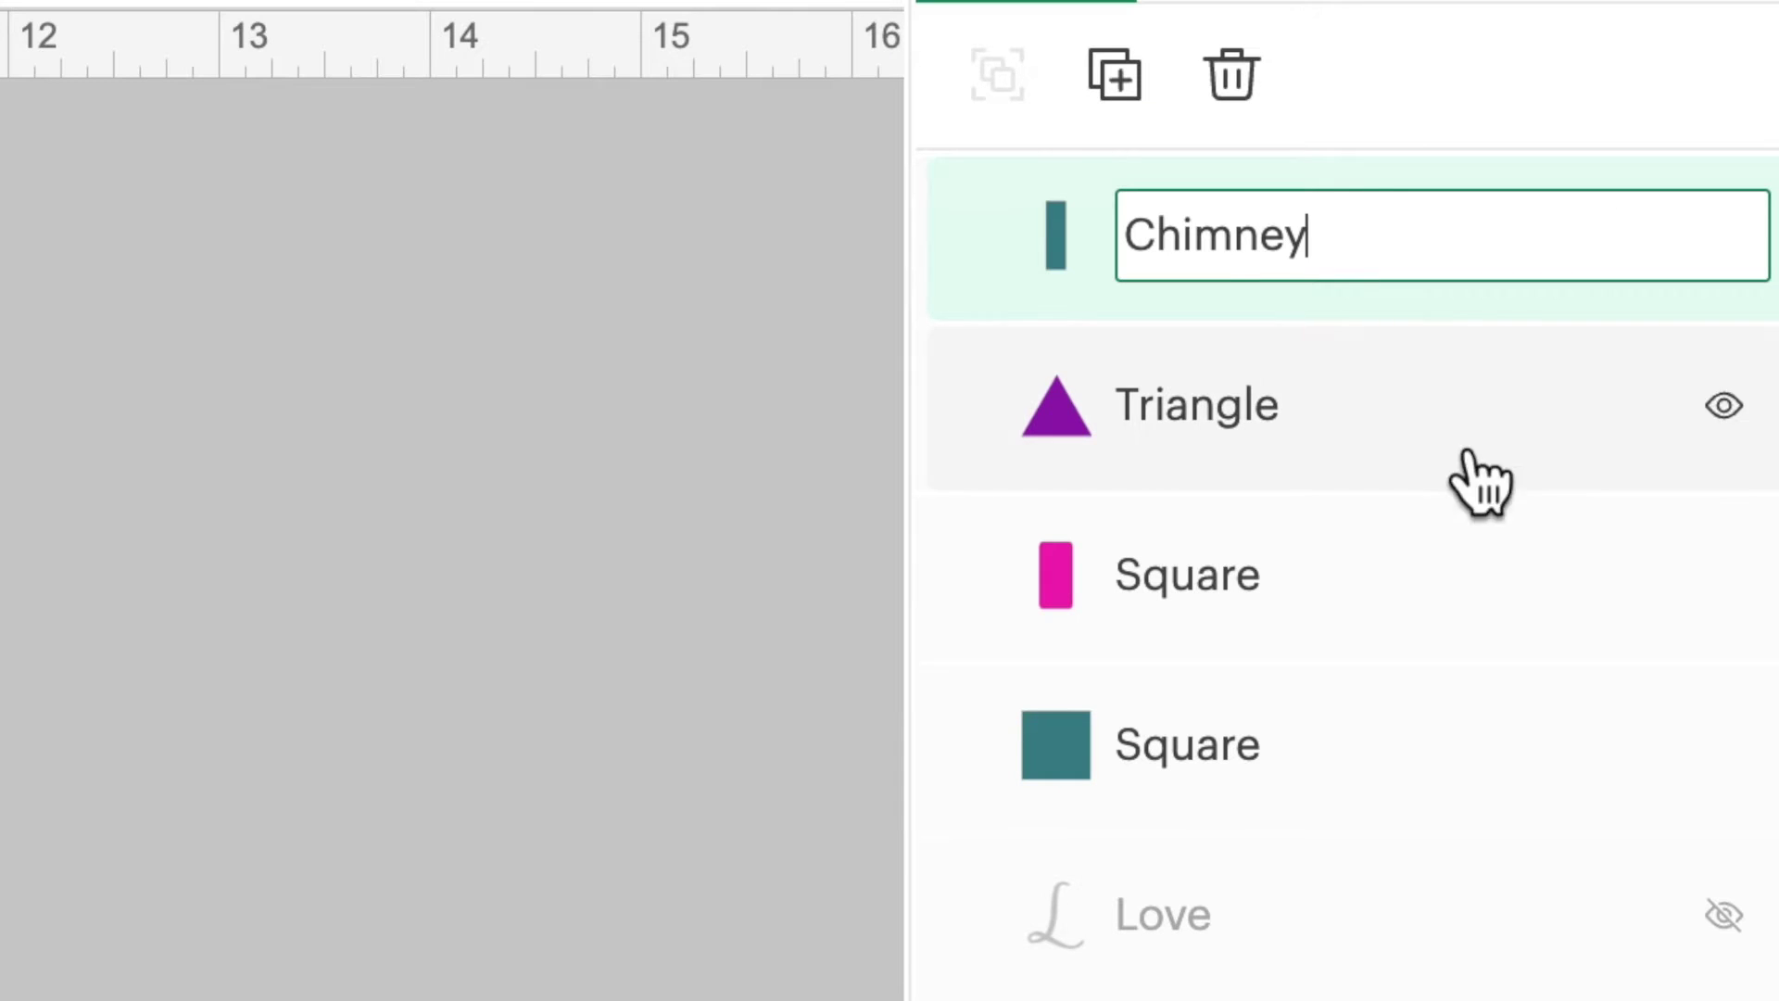
{"action": "left_click", "coordinate": [1322, 465]}
{"action": "double_click", "coordinate": [1302, 433]}
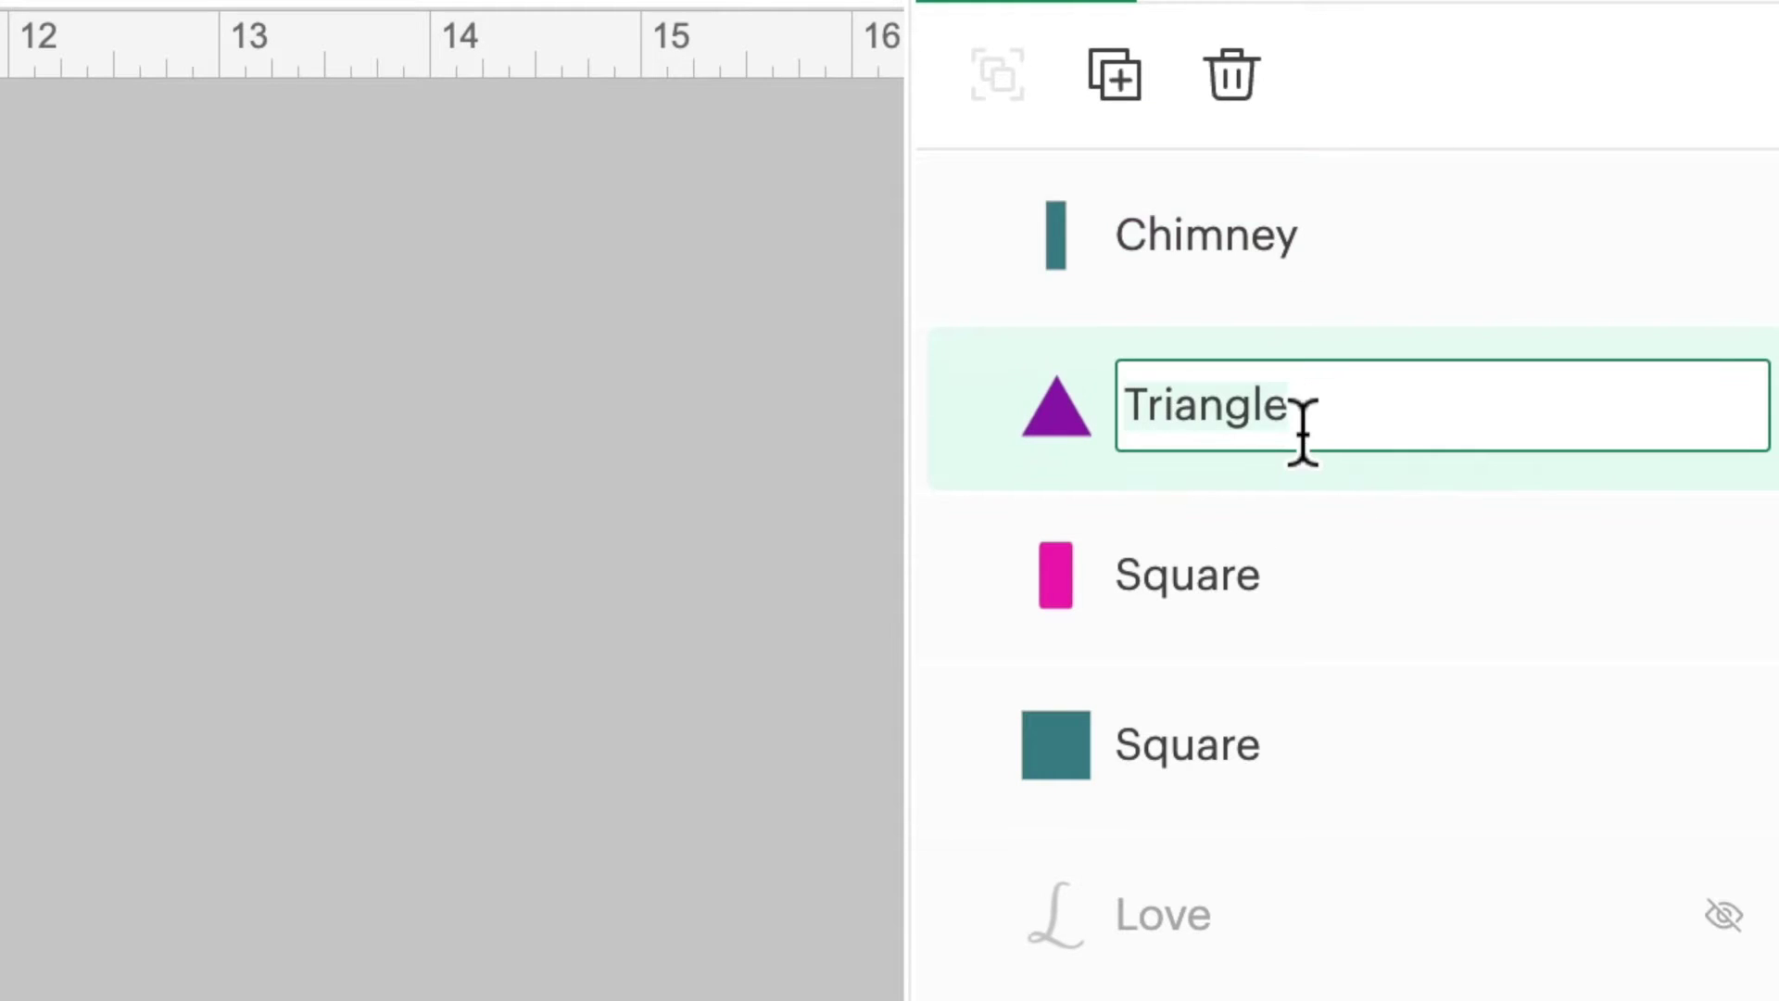
{"action": "type", "text": "Roof"}
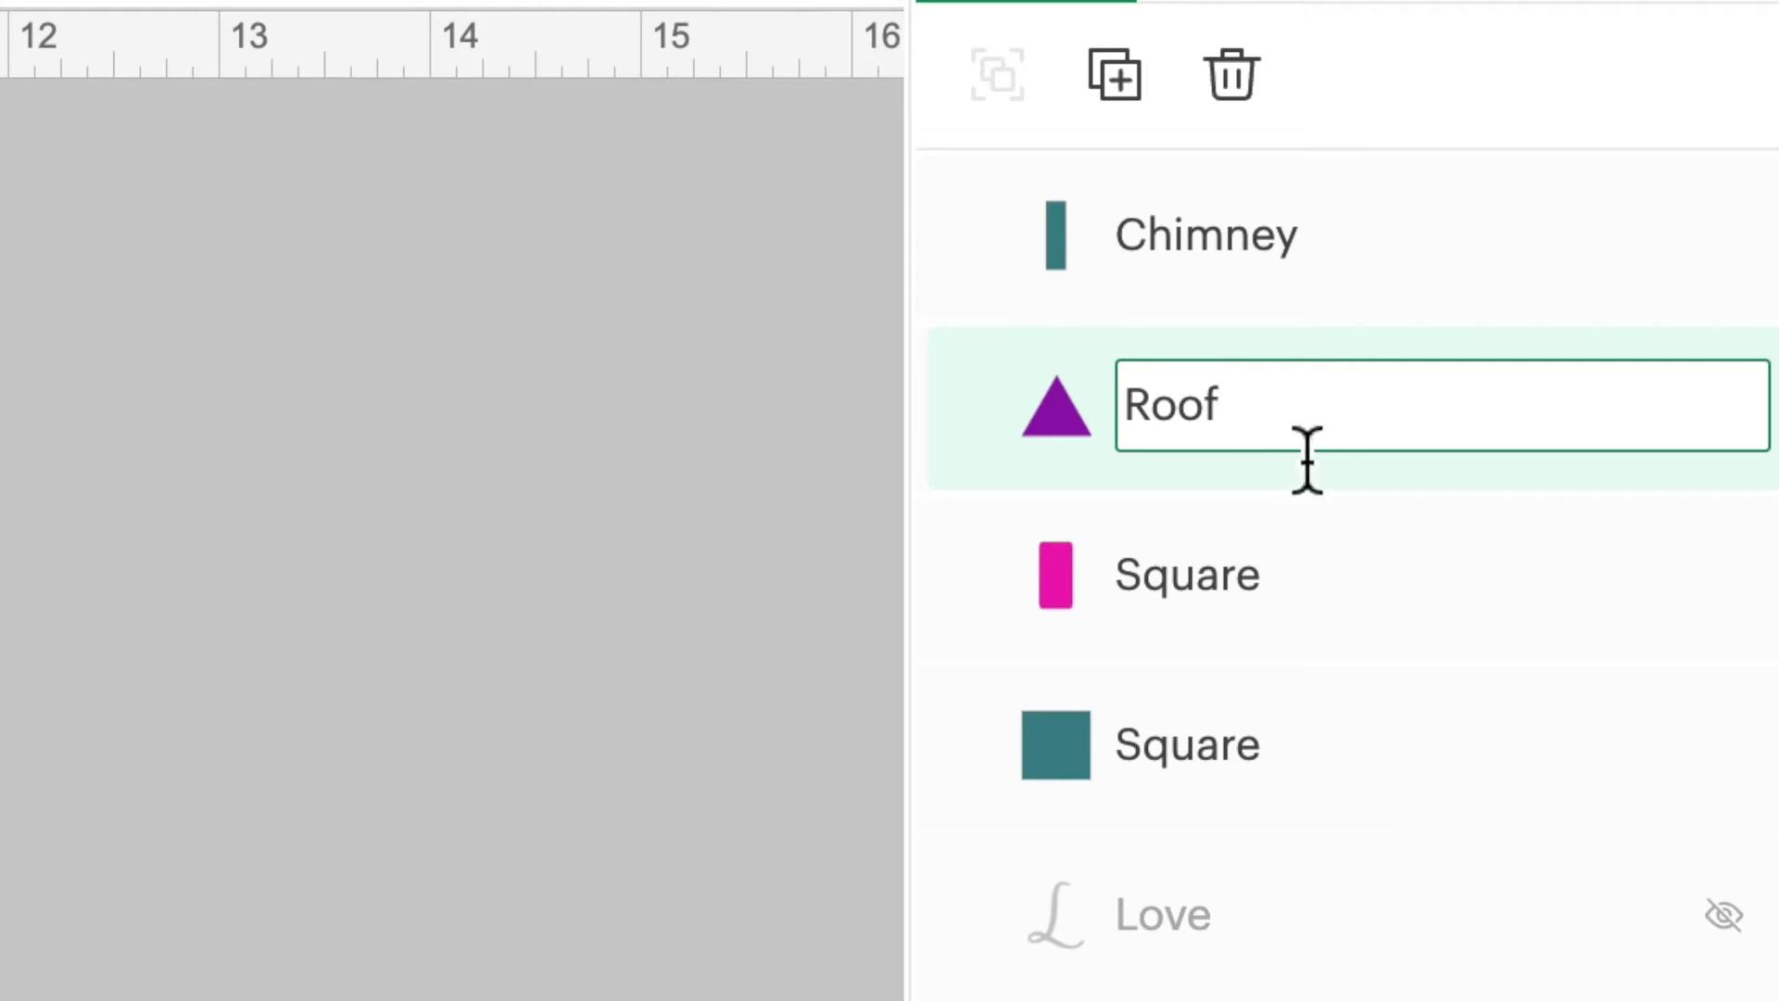
{"action": "key", "text": "Return"}
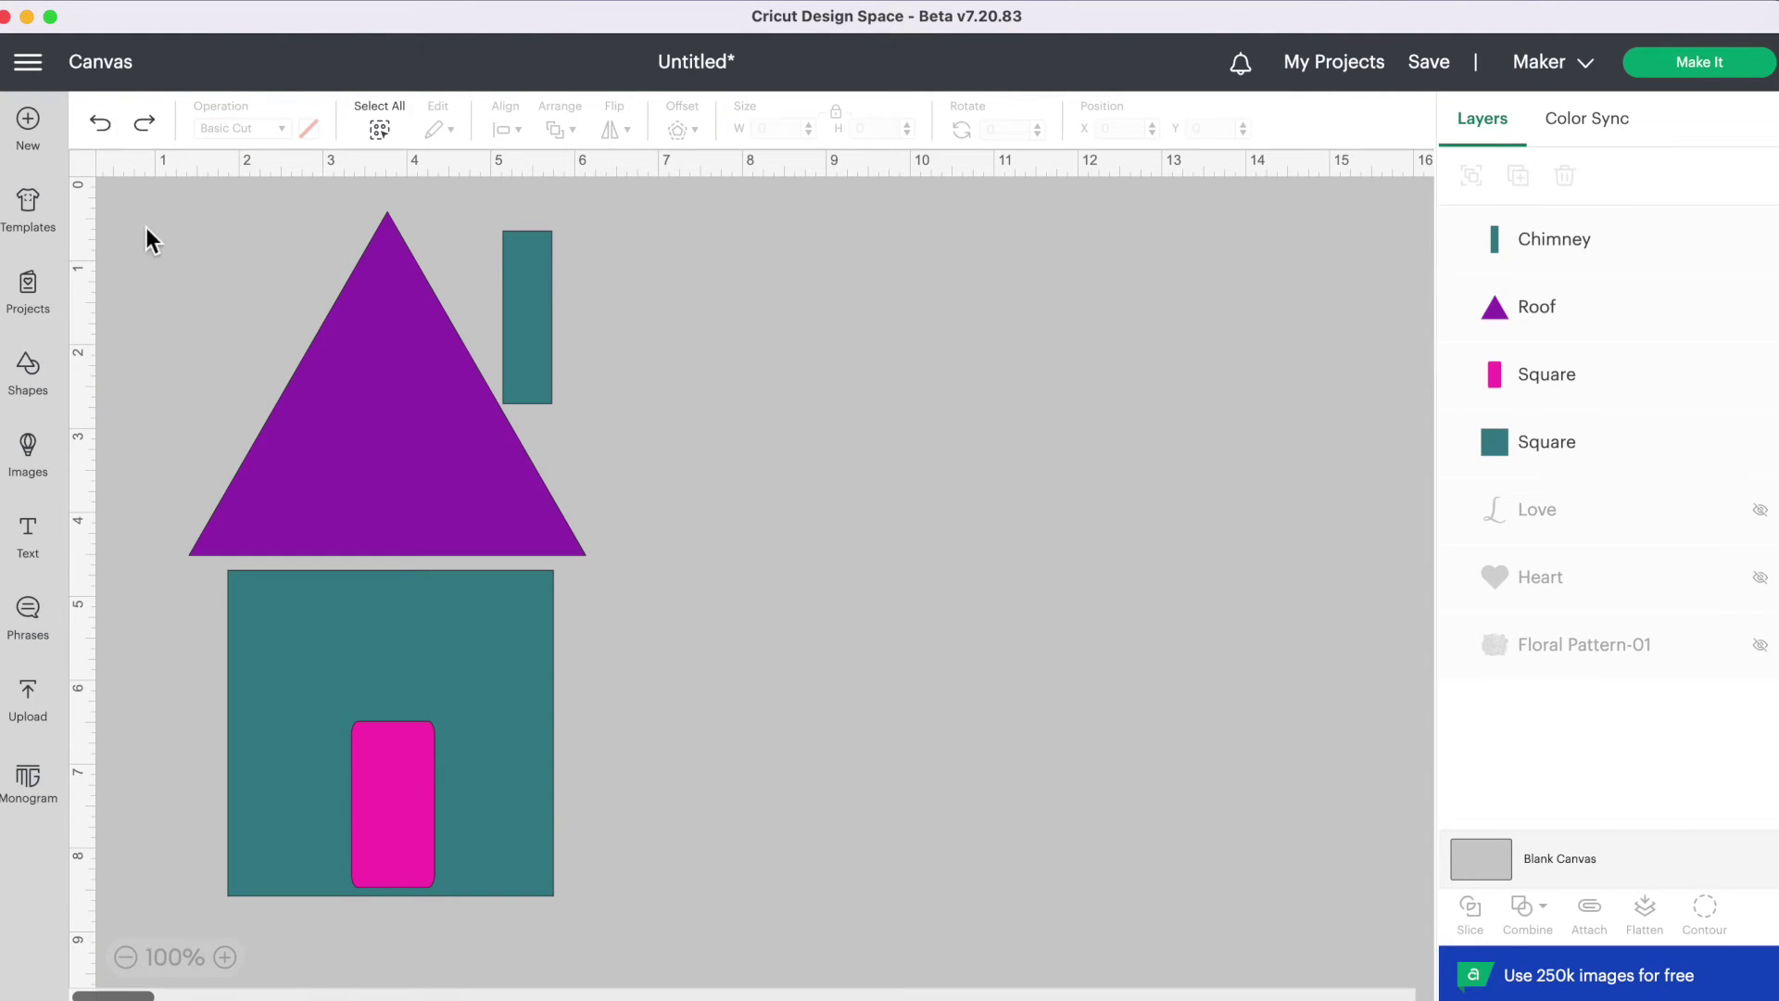
- Group all four visible house shapes and rename the group as House
{"action": "left_click_drag", "start_coordinate": [147, 227], "coordinate": [688, 831]}
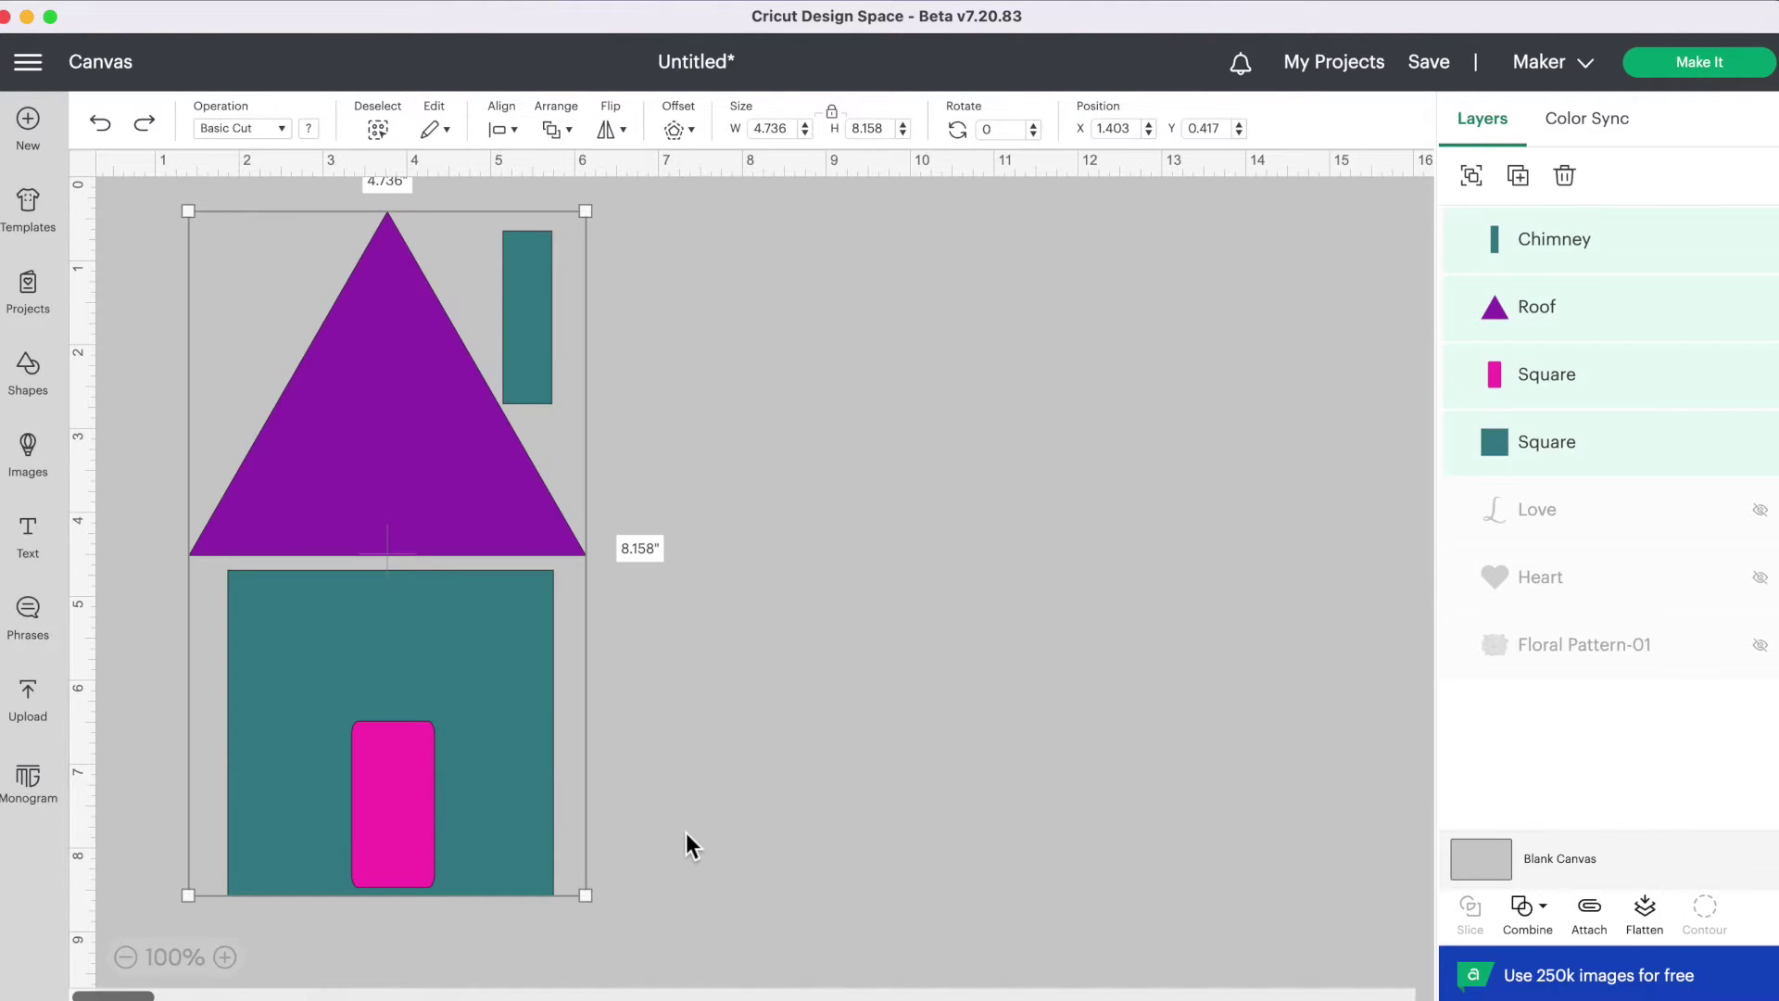
{"action": "left_click", "coordinate": [1471, 175]}
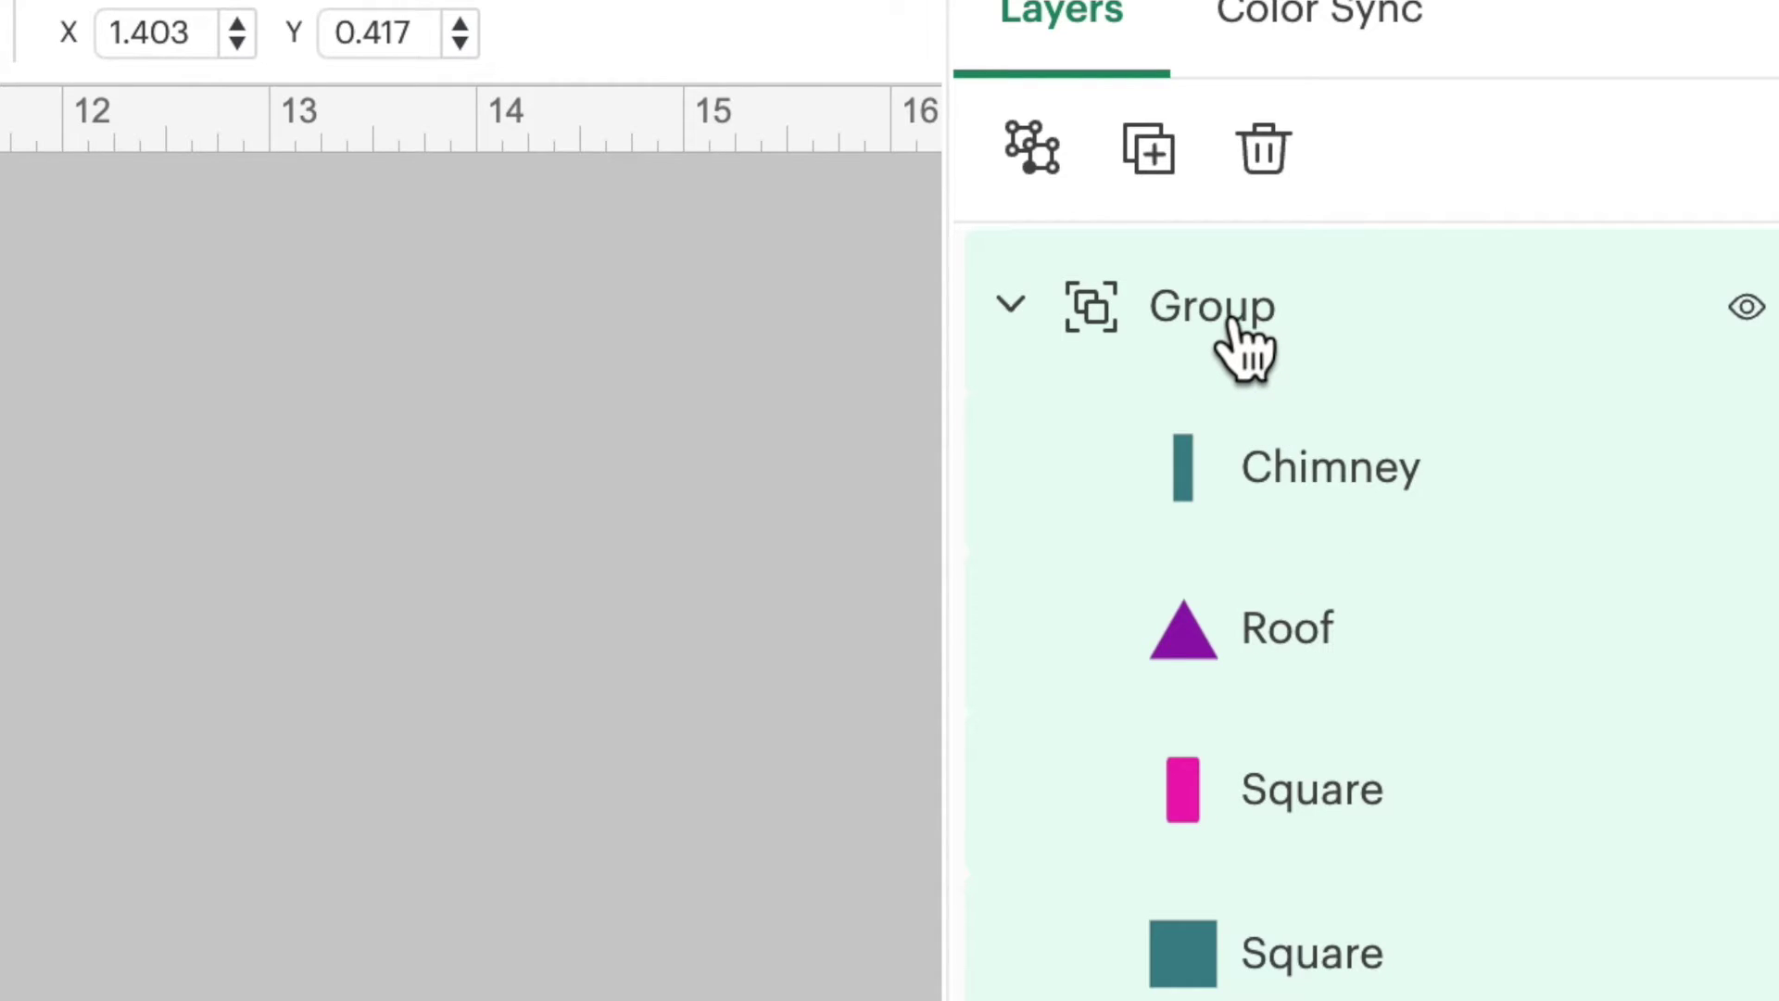
{"action": "double_click", "coordinate": [1232, 318]}
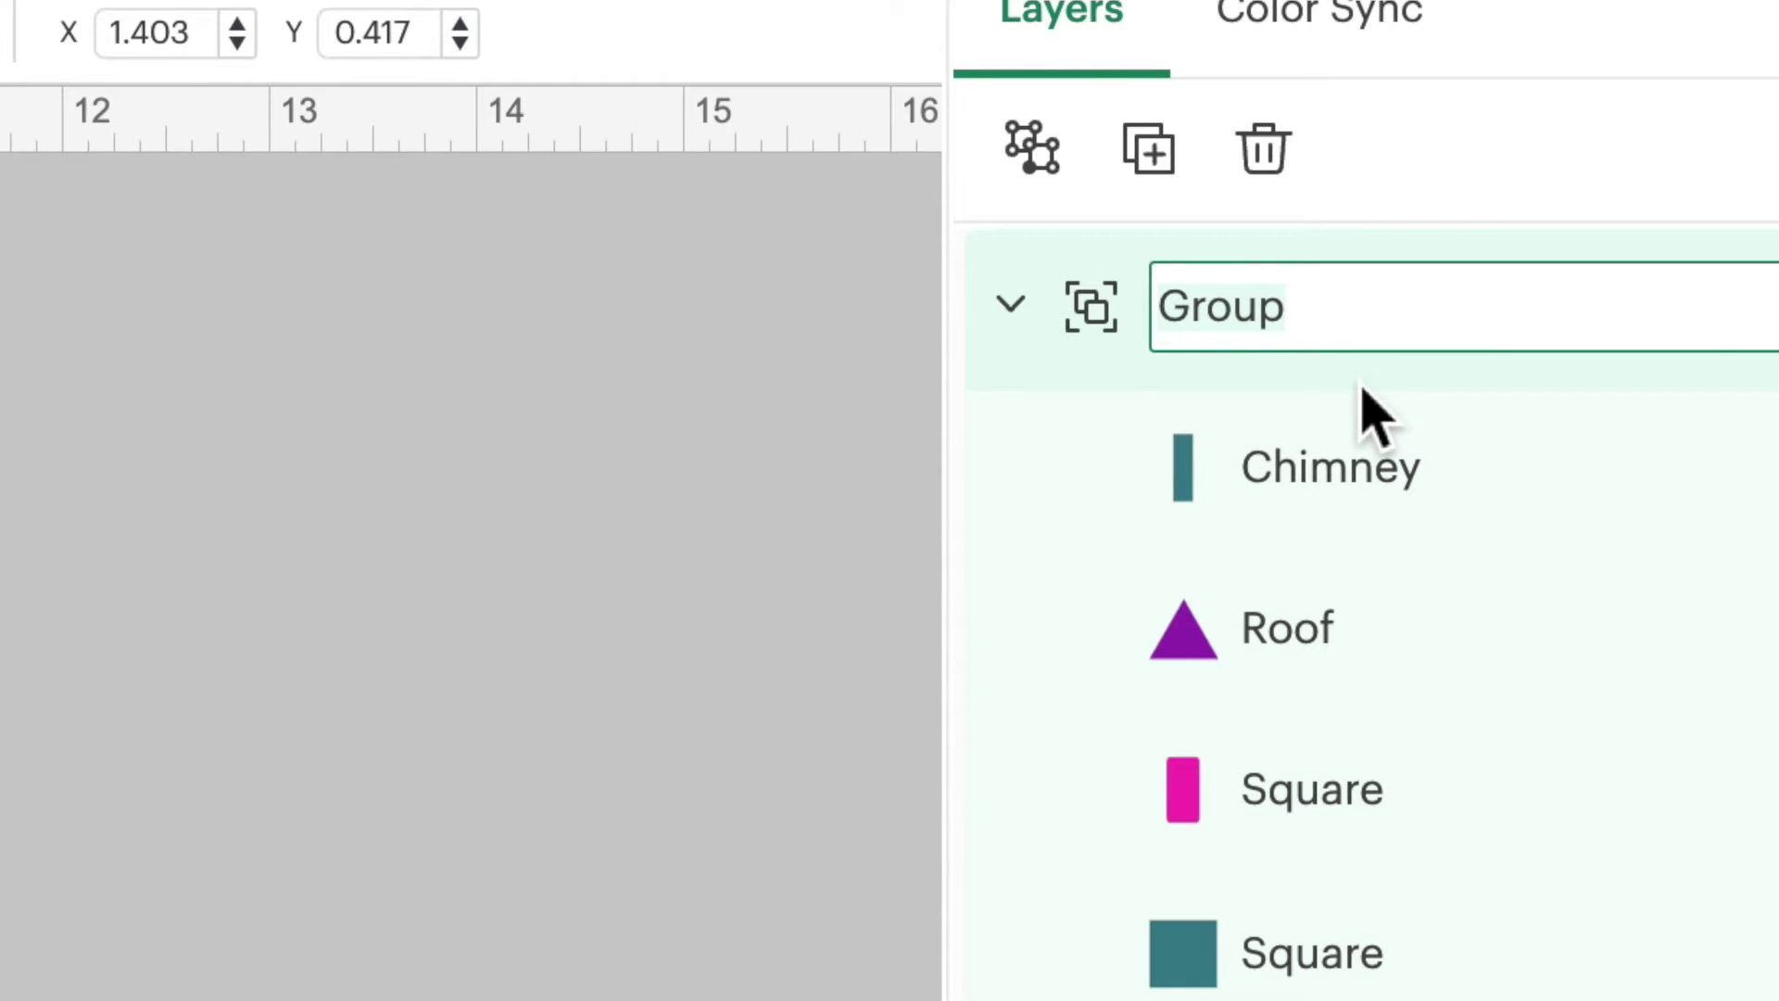
{"action": "type", "text": "House"}
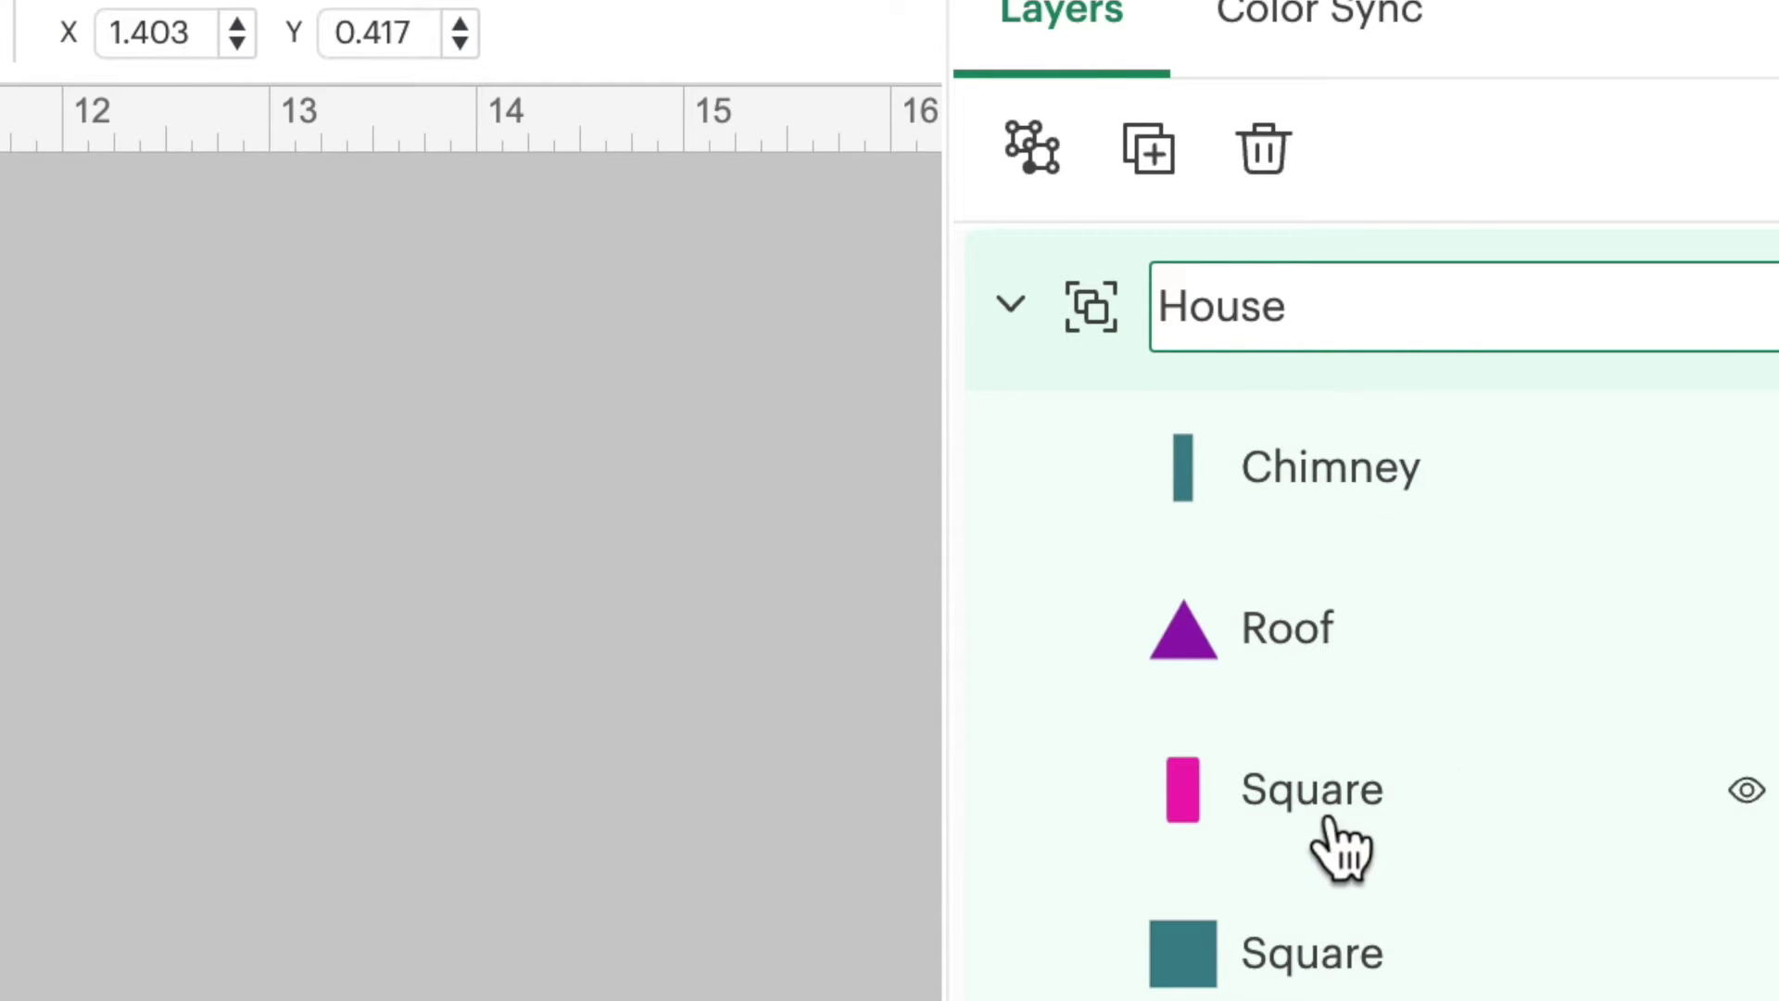
{"action": "key", "text": "Return"}
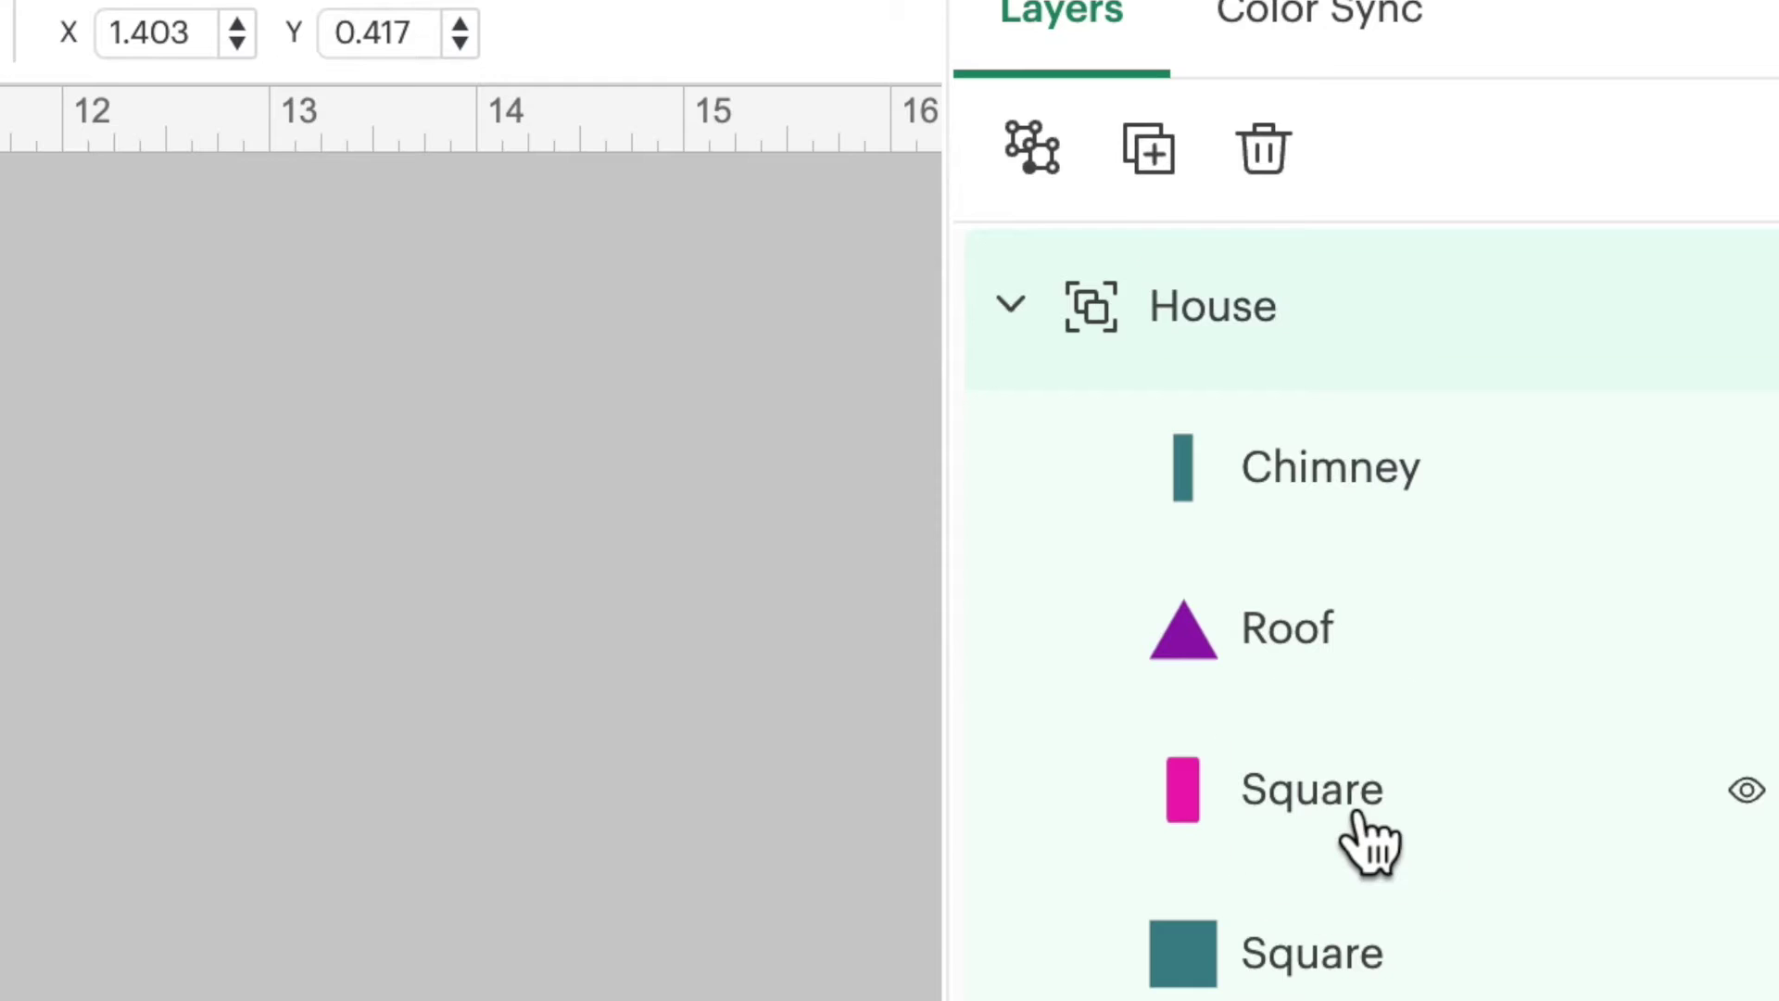
- Within the House group, rename the pink rectangle's layer as Door and the large teal square's layer as Main
{"action": "double_click", "coordinate": [1357, 813]}
{"action": "type", "text": "Door"}
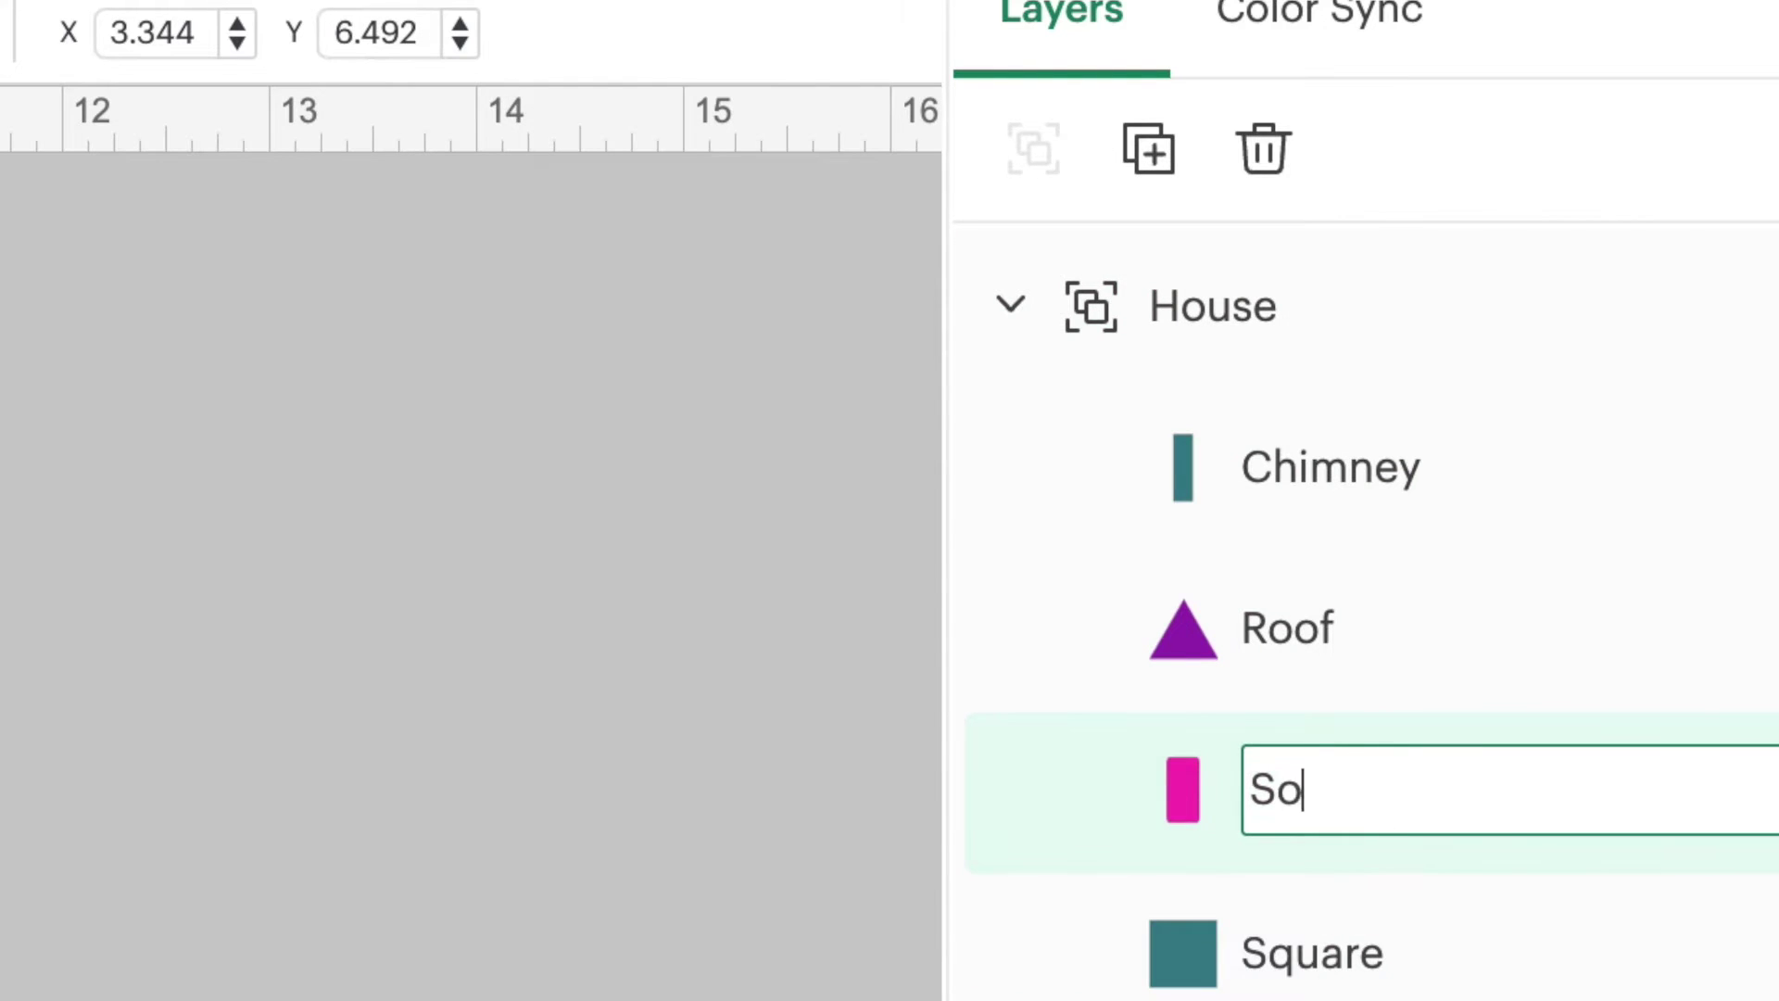
{"action": "key", "text": "Tab"}
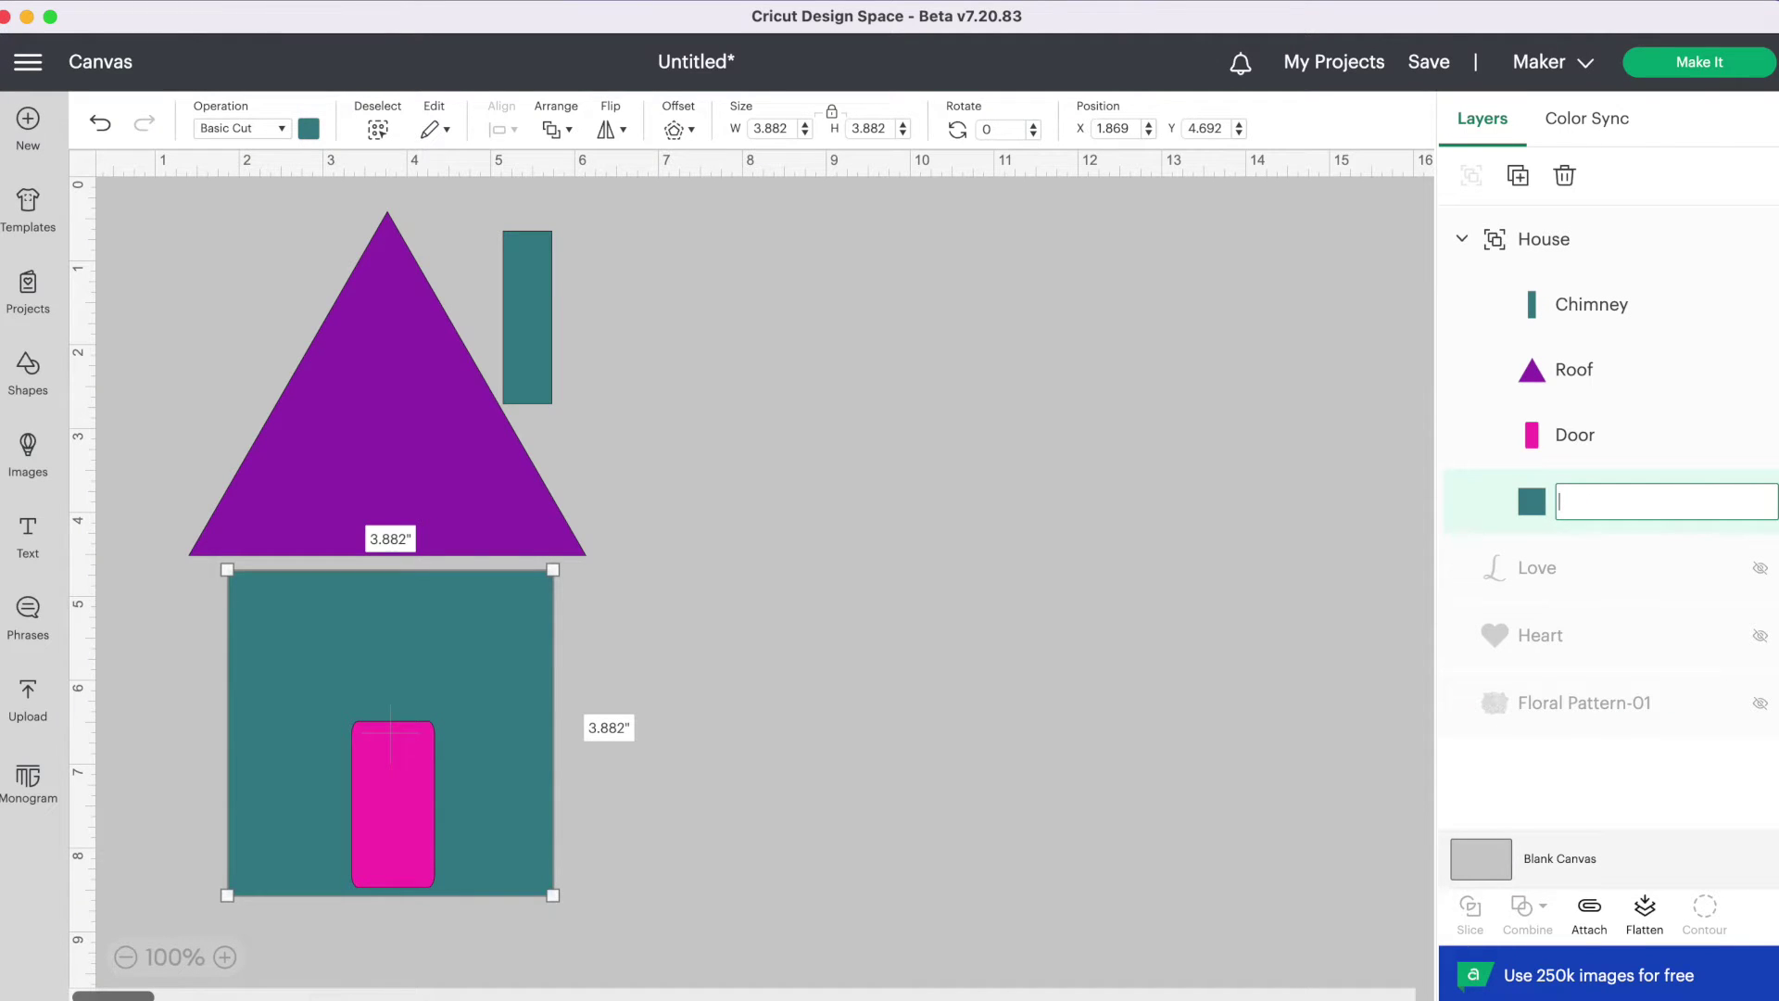
{"action": "type", "text": "Main"}
{"action": "left_click", "coordinate": [1308, 410]}
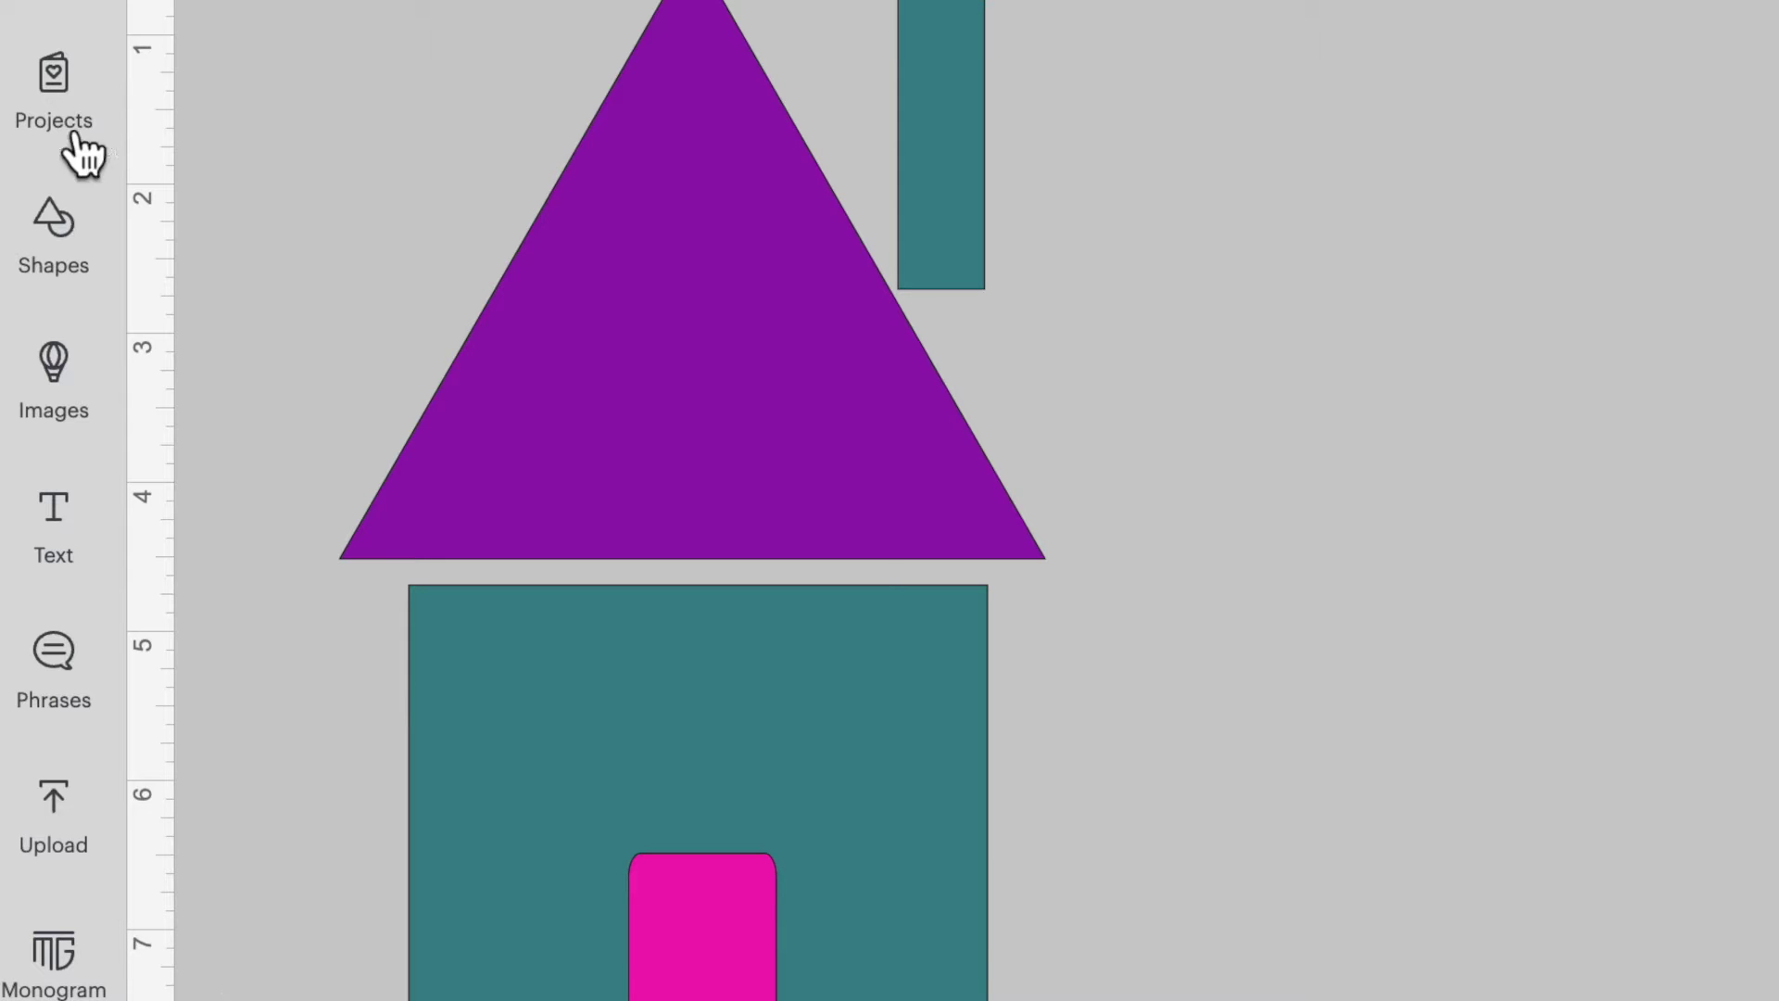
- Add a rounded square and place it as a window on the upper left of the teal main square, at about X 2.3, Y 5.2
{"action": "left_click", "coordinate": [57, 267]}
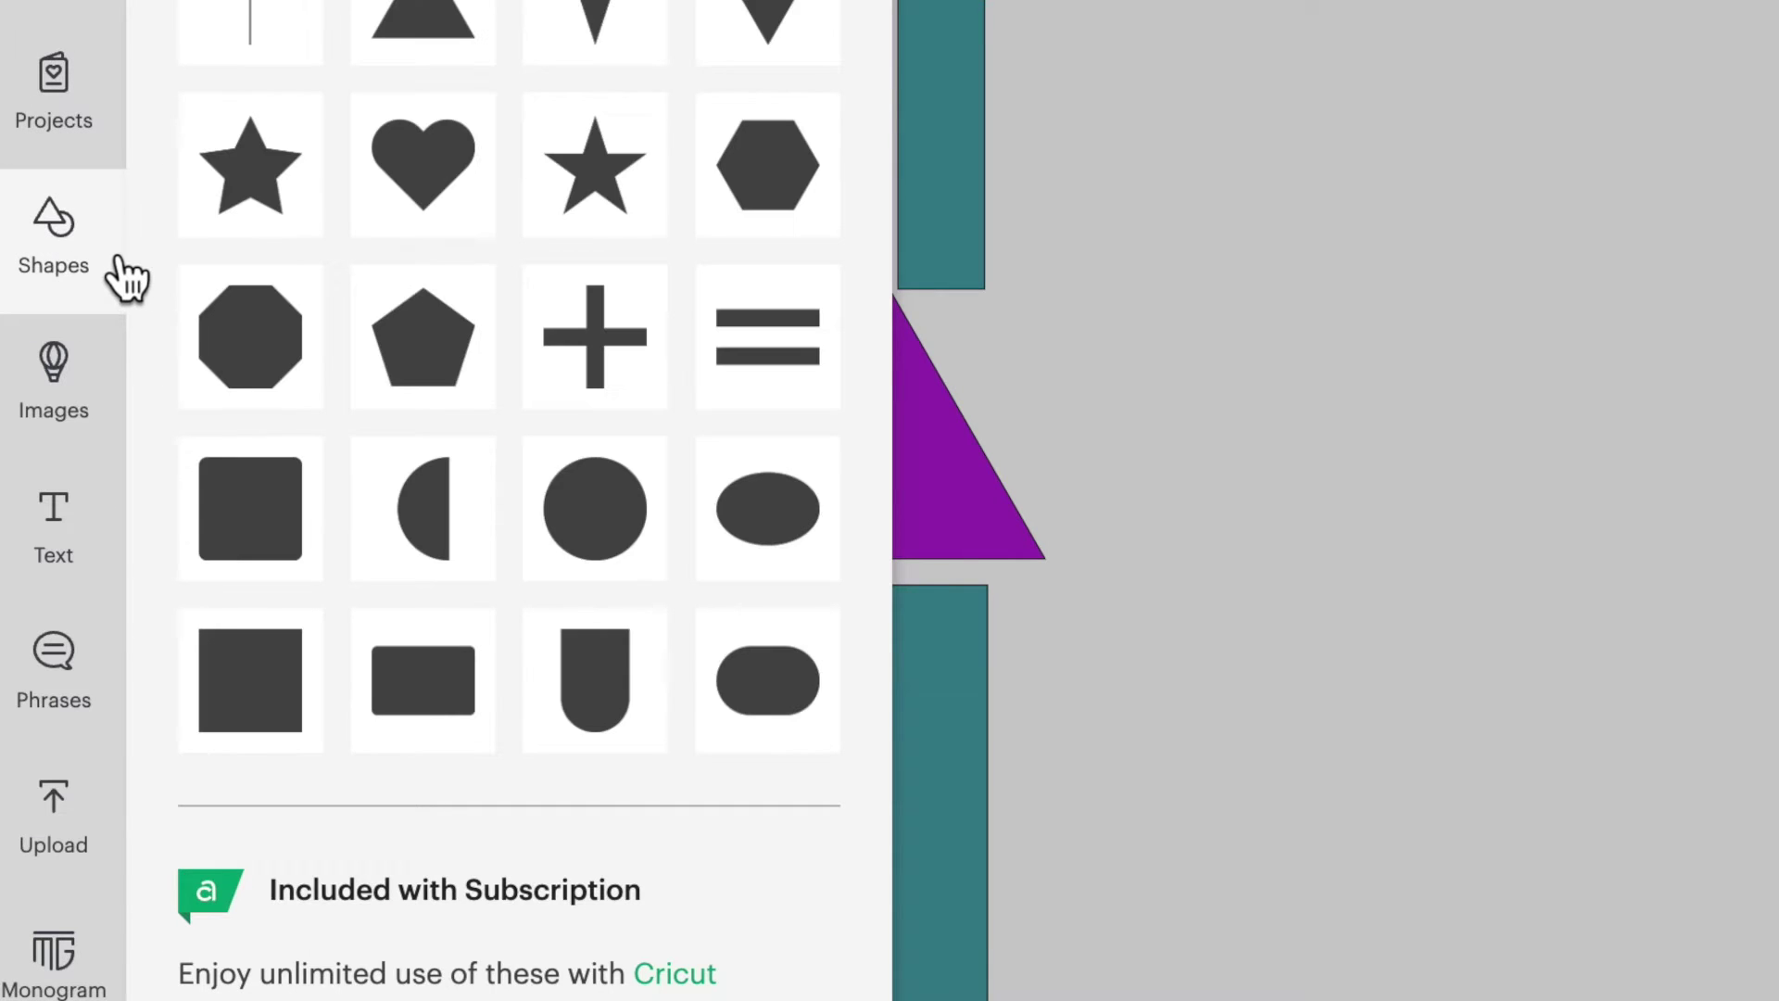
{"action": "left_click", "coordinate": [258, 516]}
{"action": "left_click_drag", "start_coordinate": [431, 721], "coordinate": [311, 653]}
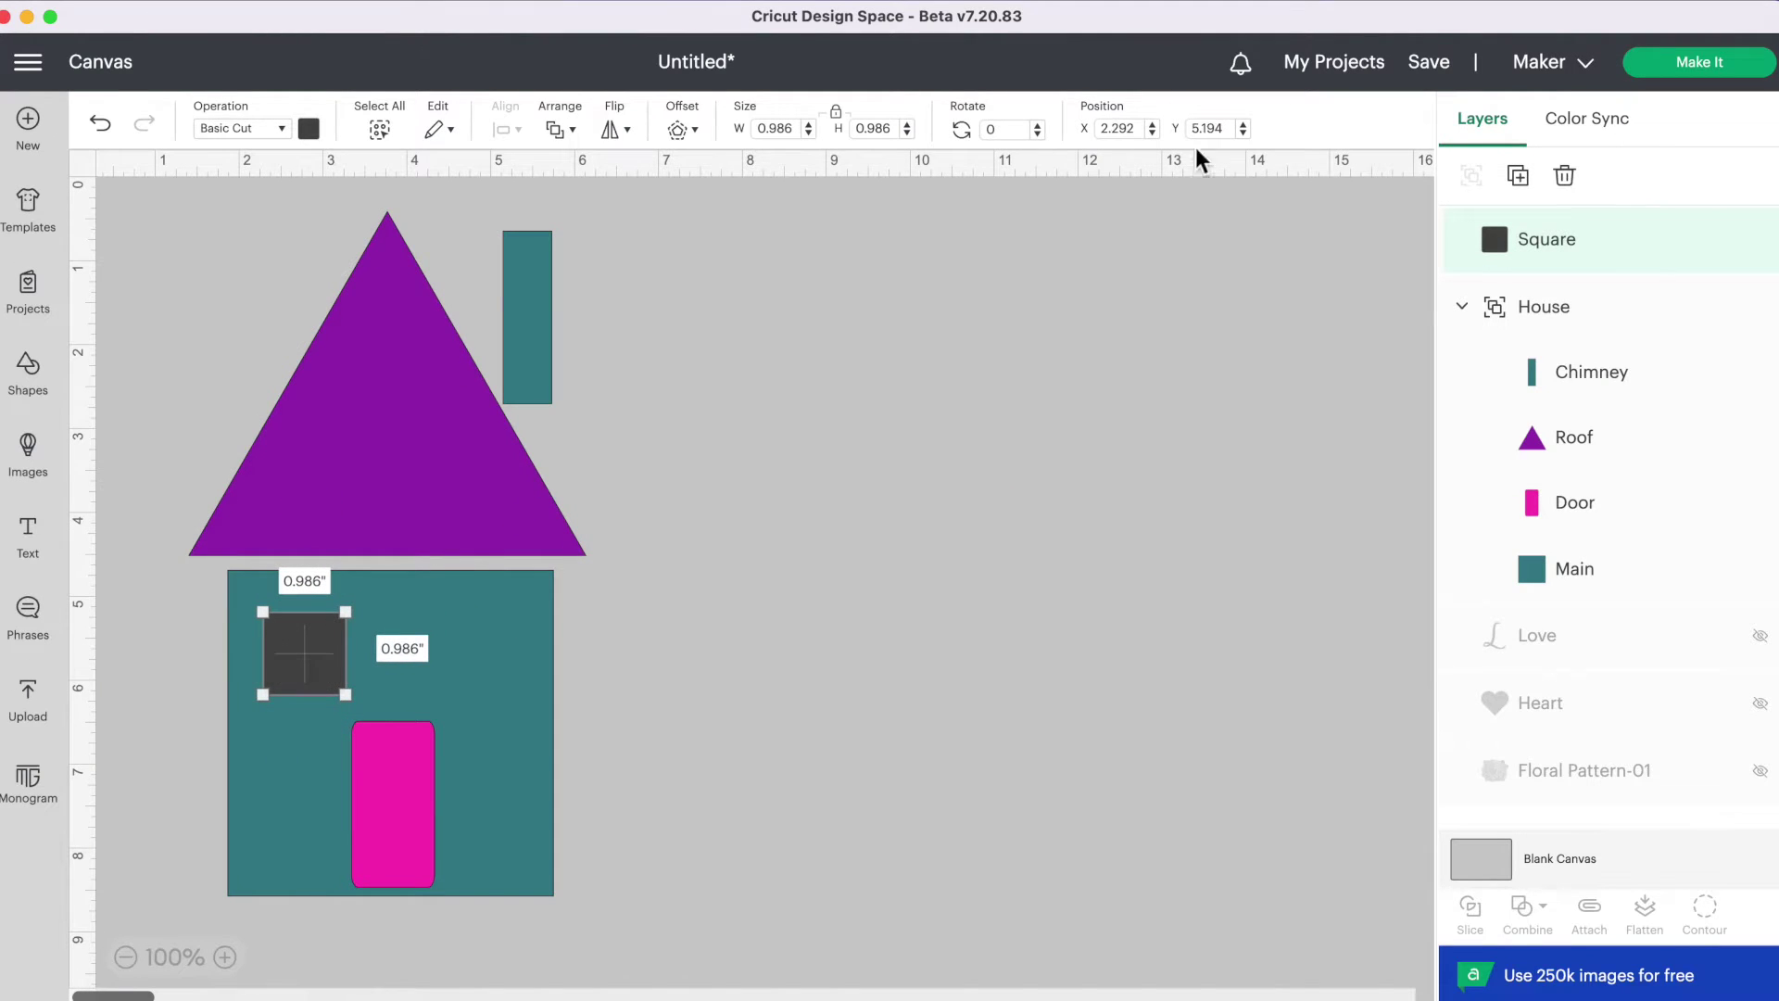
- Duplicate the window square and place the copy on the upper right of the main square, at about X 4.4, Y 5.2
{"action": "left_click", "coordinate": [1517, 177]}
{"action": "left_click_drag", "start_coordinate": [239, 299], "coordinate": [499, 648]}
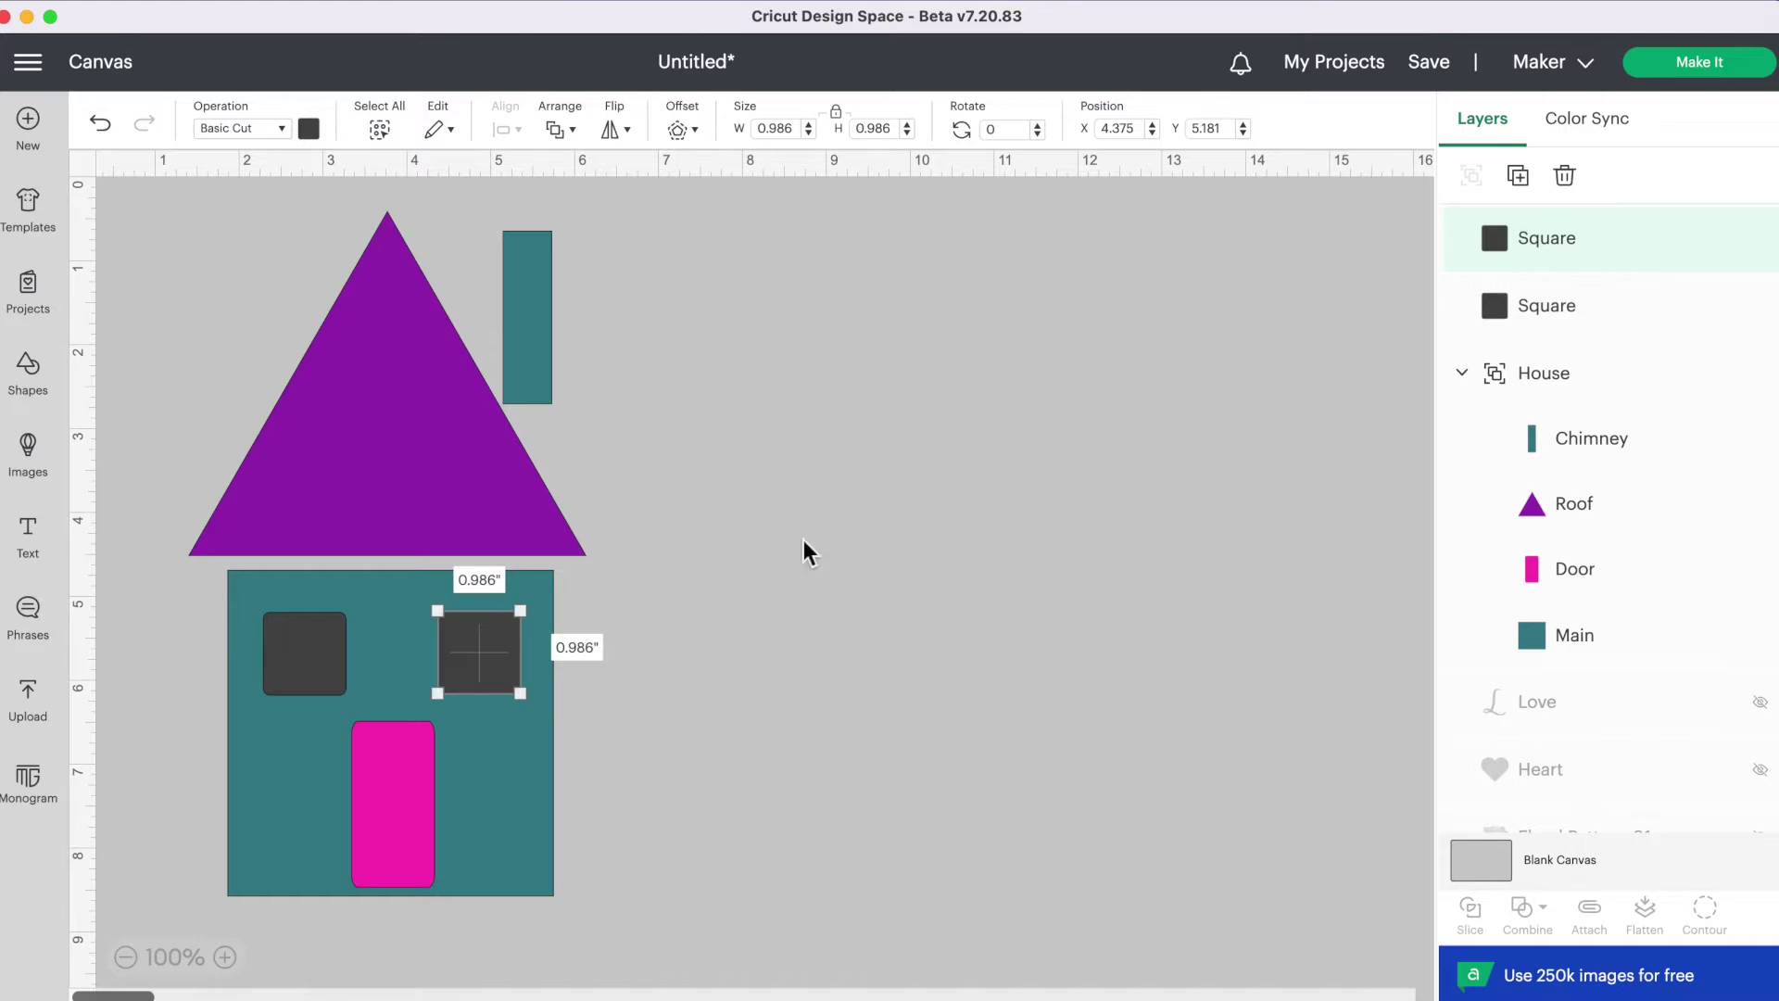
{"action": "left_click", "coordinate": [810, 576]}
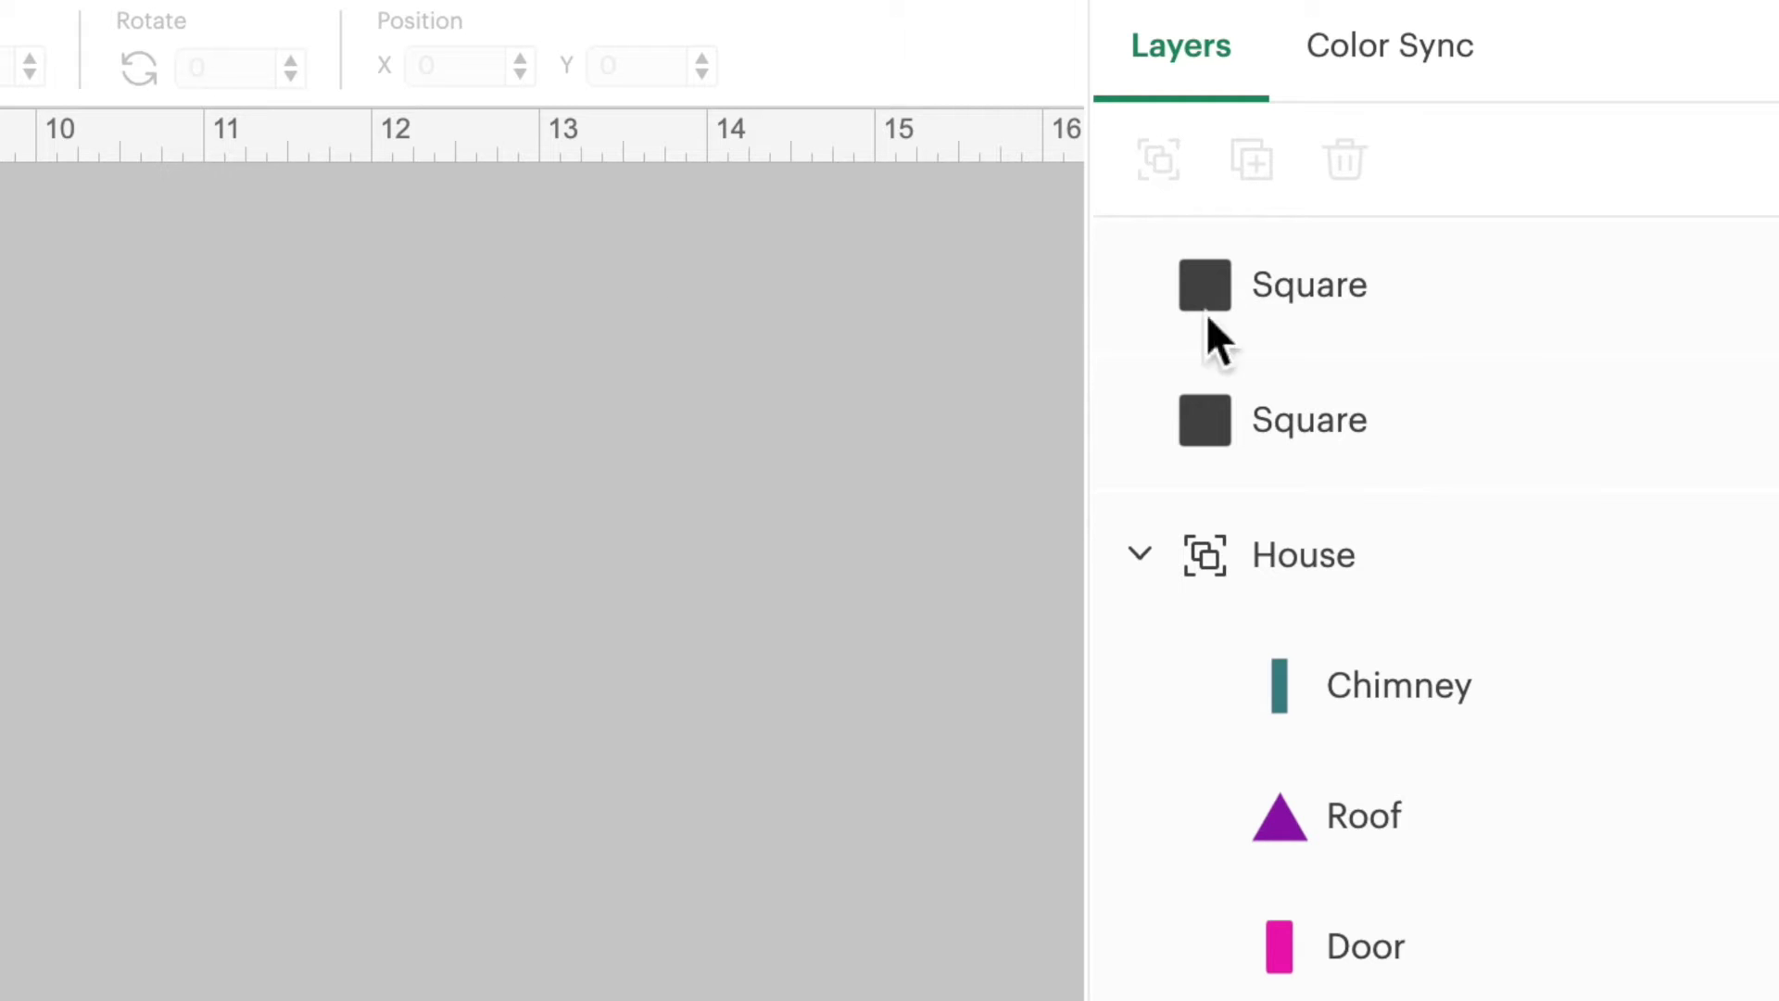
- Rename the two dark square layers as Window 1 and Window 2, and move both into the House group
{"action": "double_click", "coordinate": [1430, 311]}
{"action": "type", "text": "Window 2"}
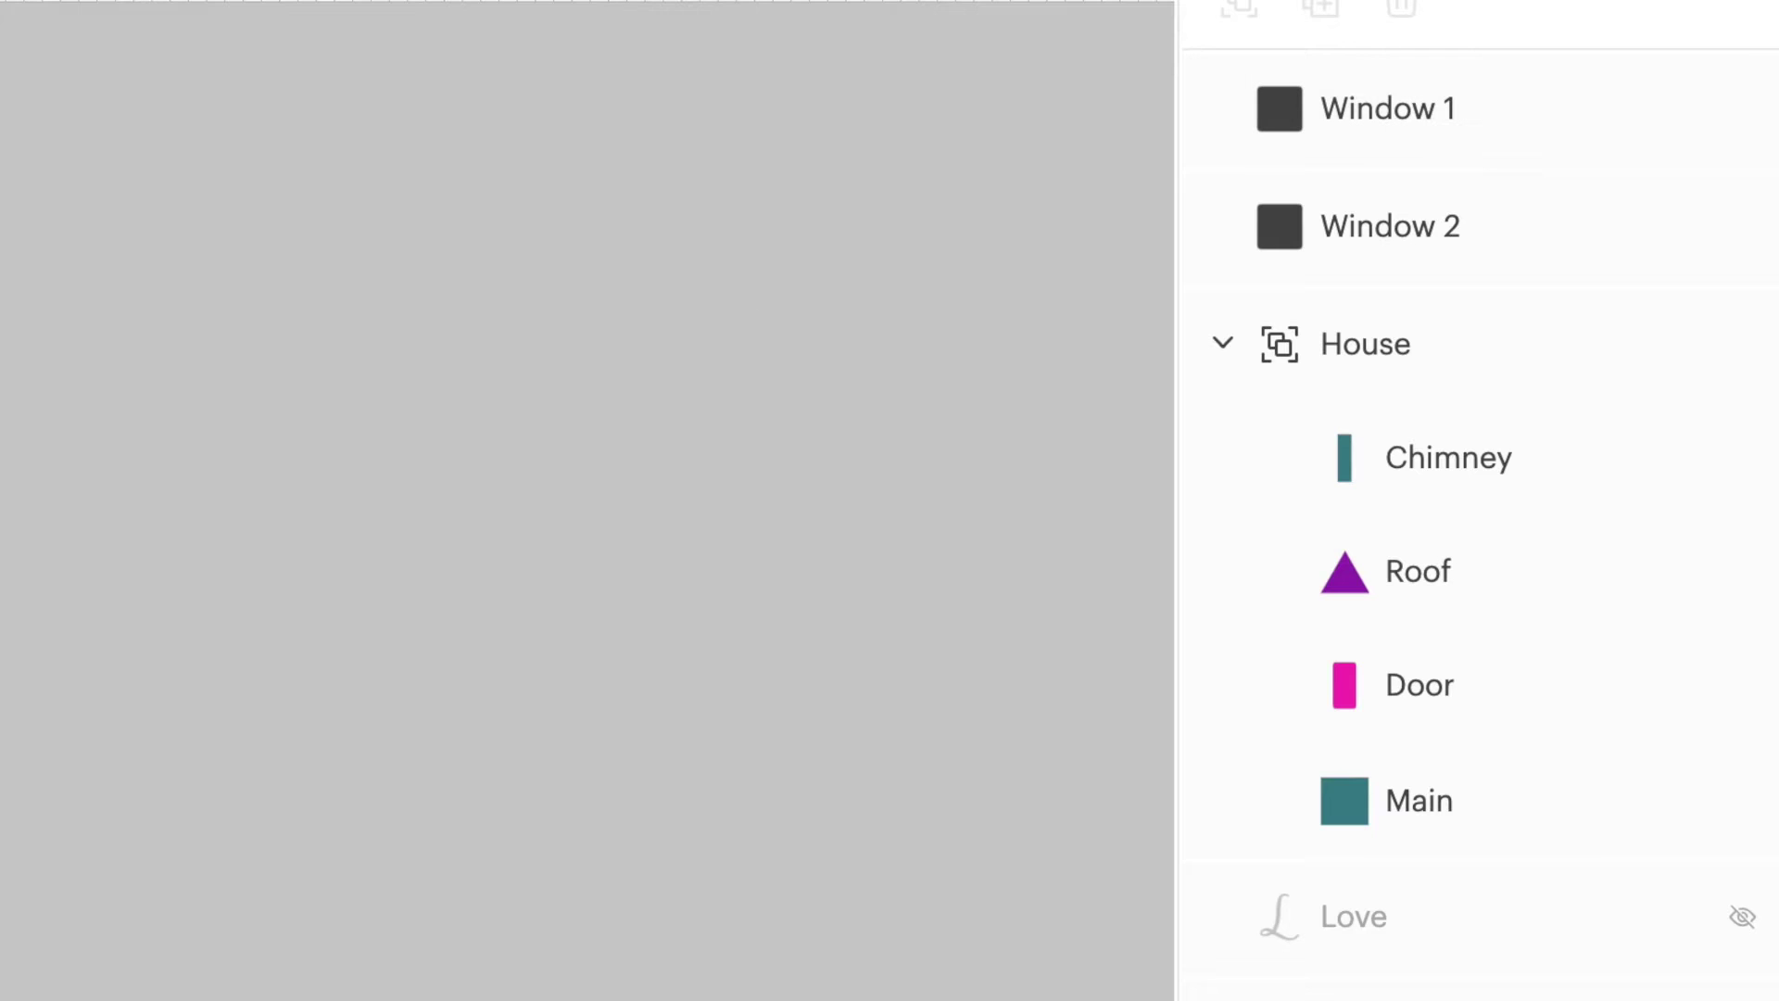
{"action": "left_click_drag", "start_coordinate": [1438, 140], "coordinate": [1430, 365]}
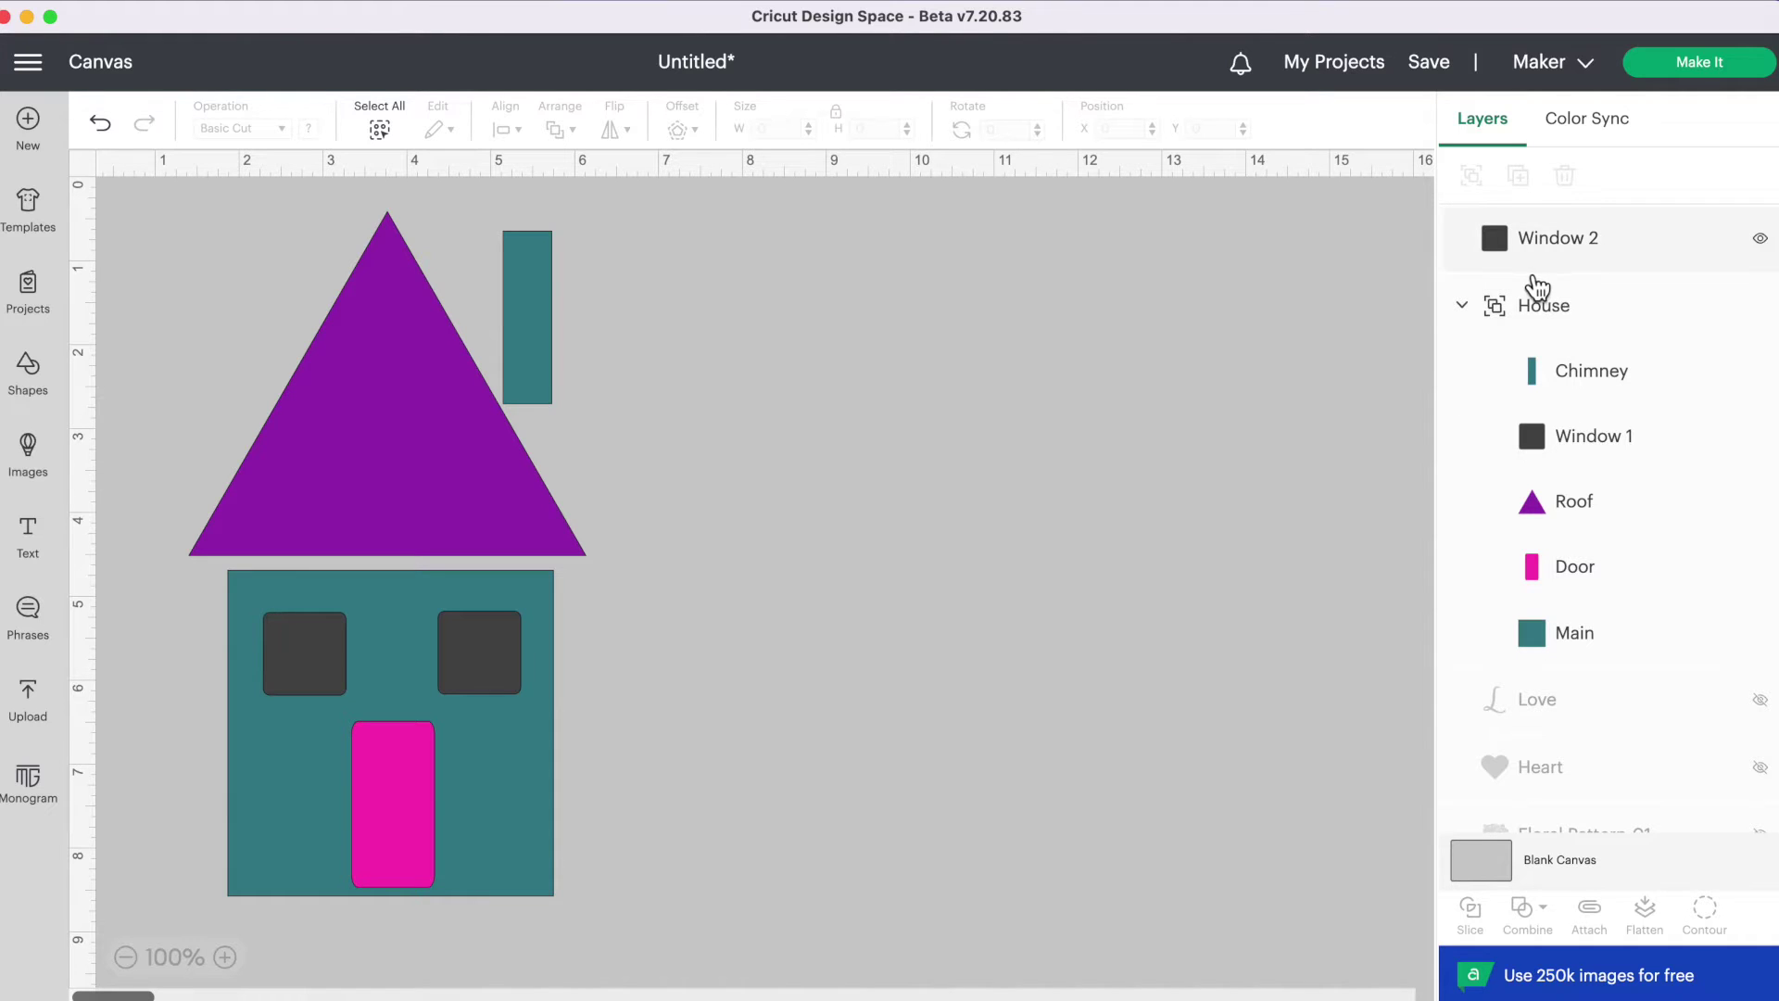
{"action": "left_click_drag", "start_coordinate": [1576, 250], "coordinate": [1606, 468]}
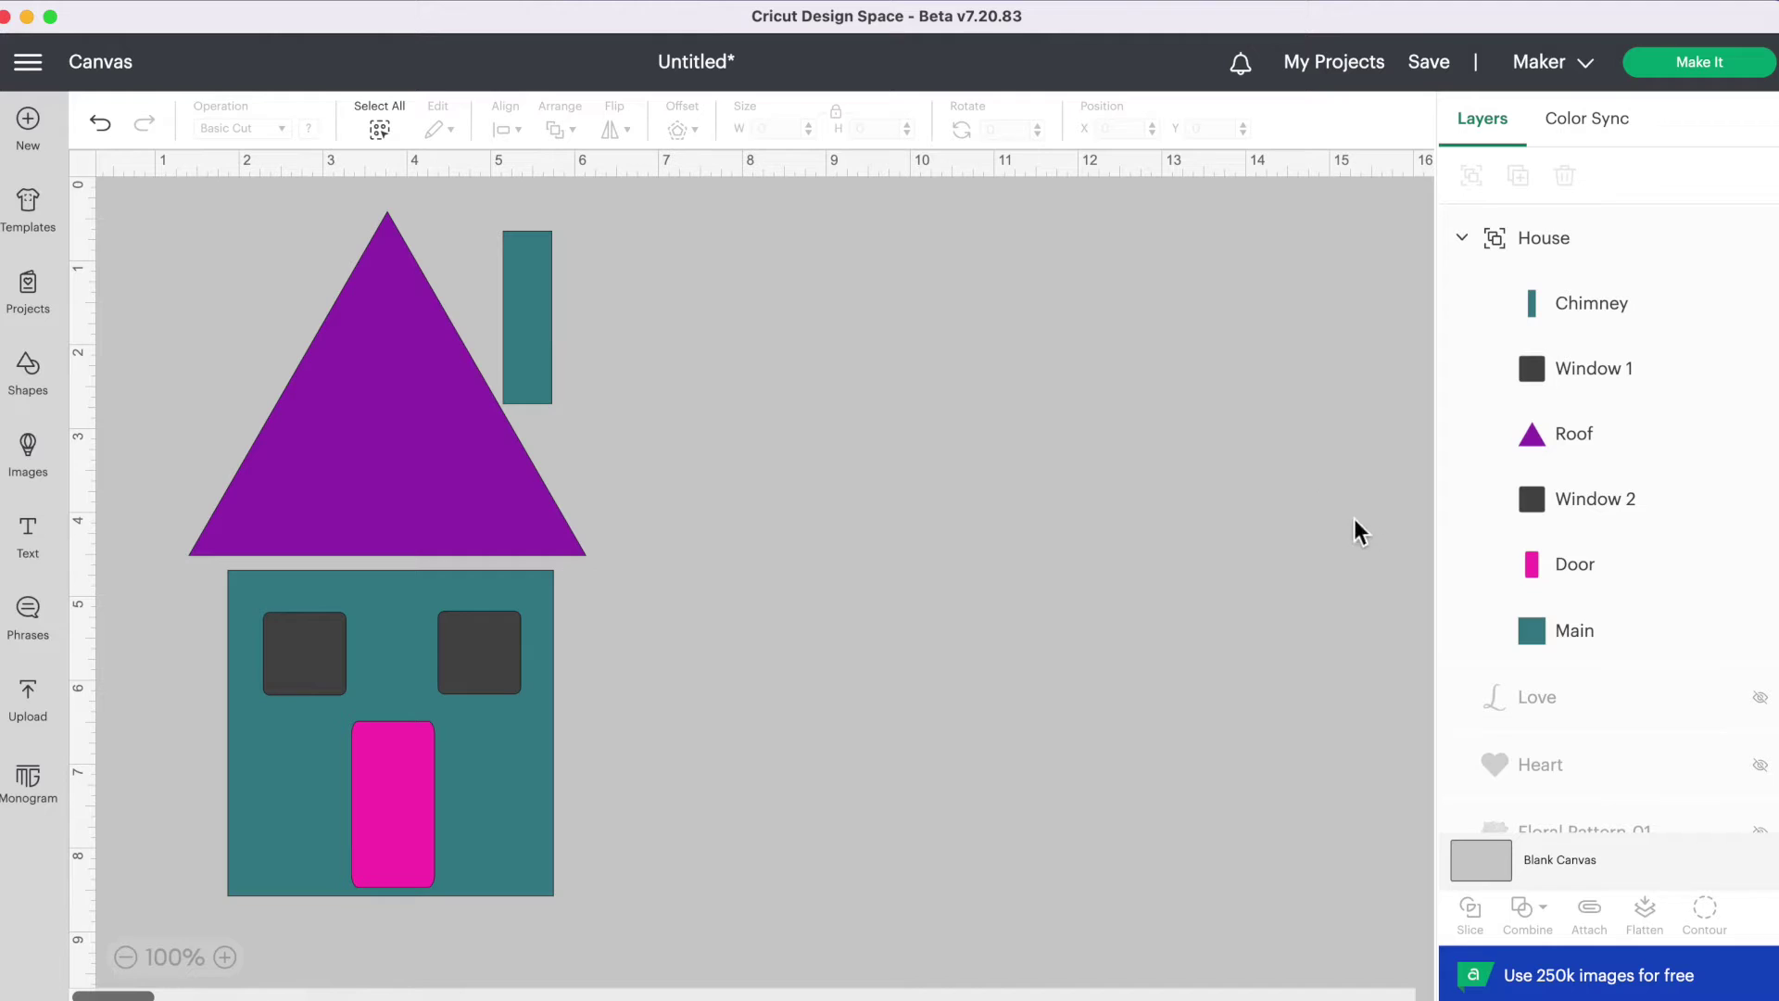
- Move the Door layer out of the House group, placing it between the hidden Love and Heart layers
{"action": "left_click", "coordinate": [400, 336]}
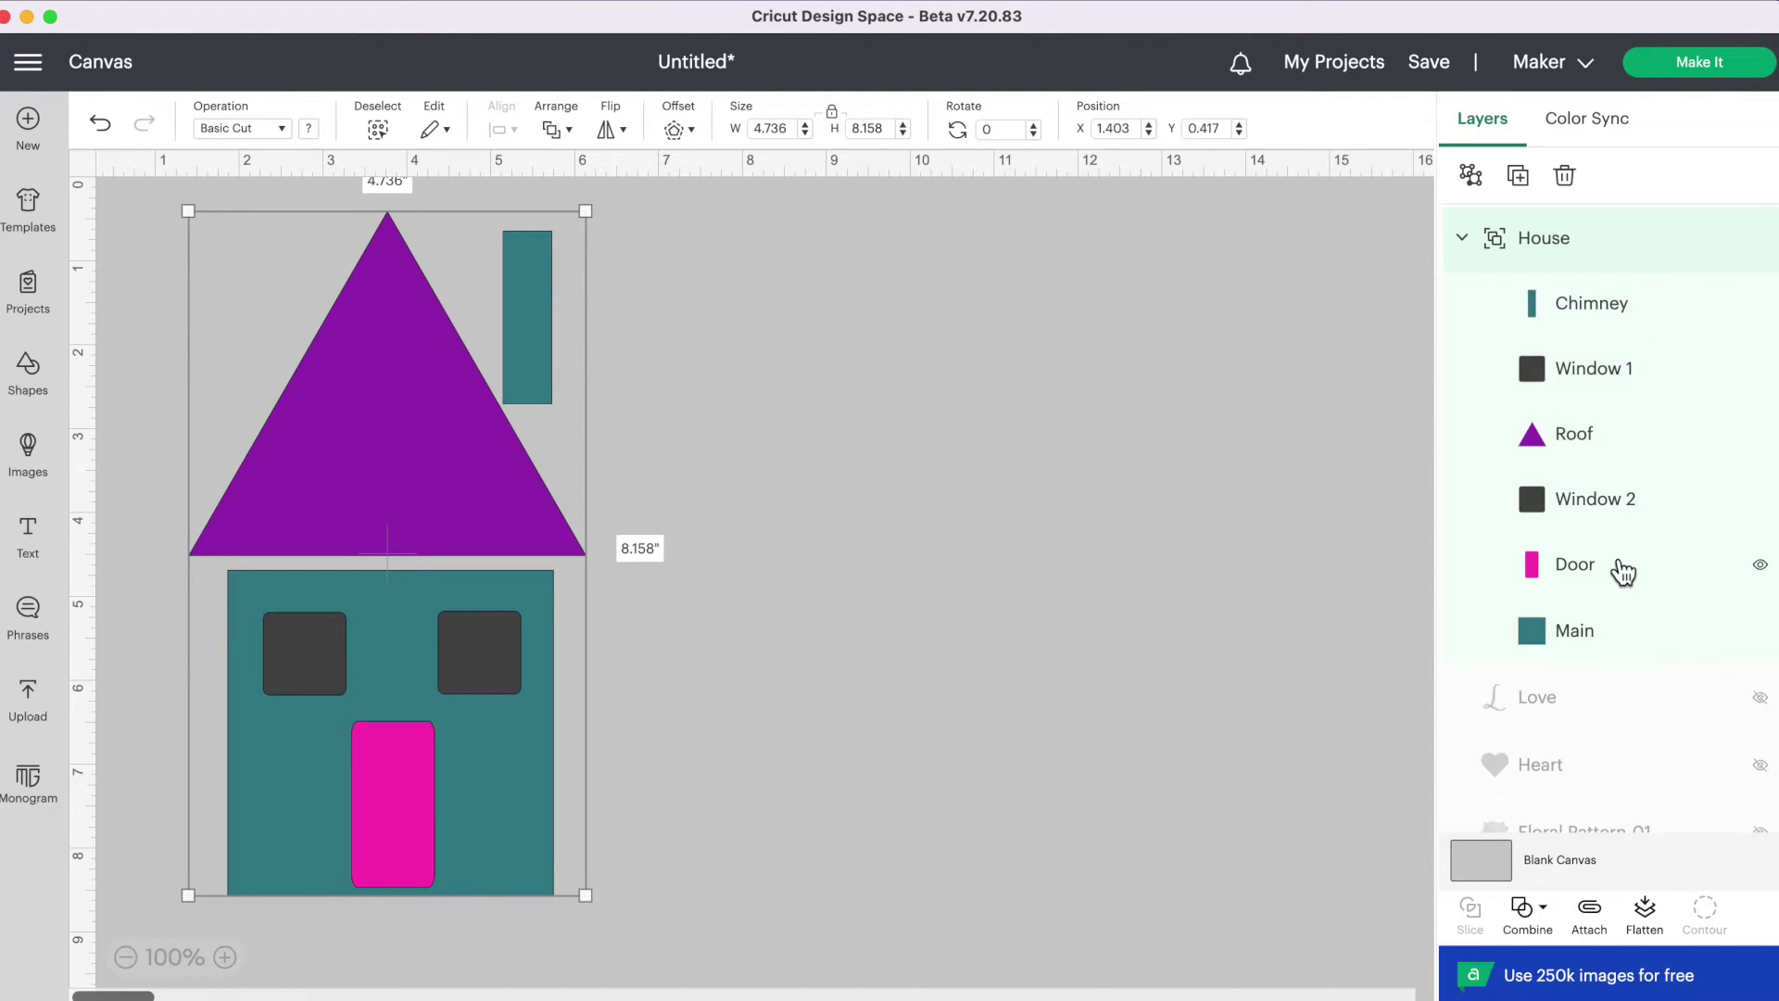
{"action": "left_click", "coordinate": [1570, 584]}
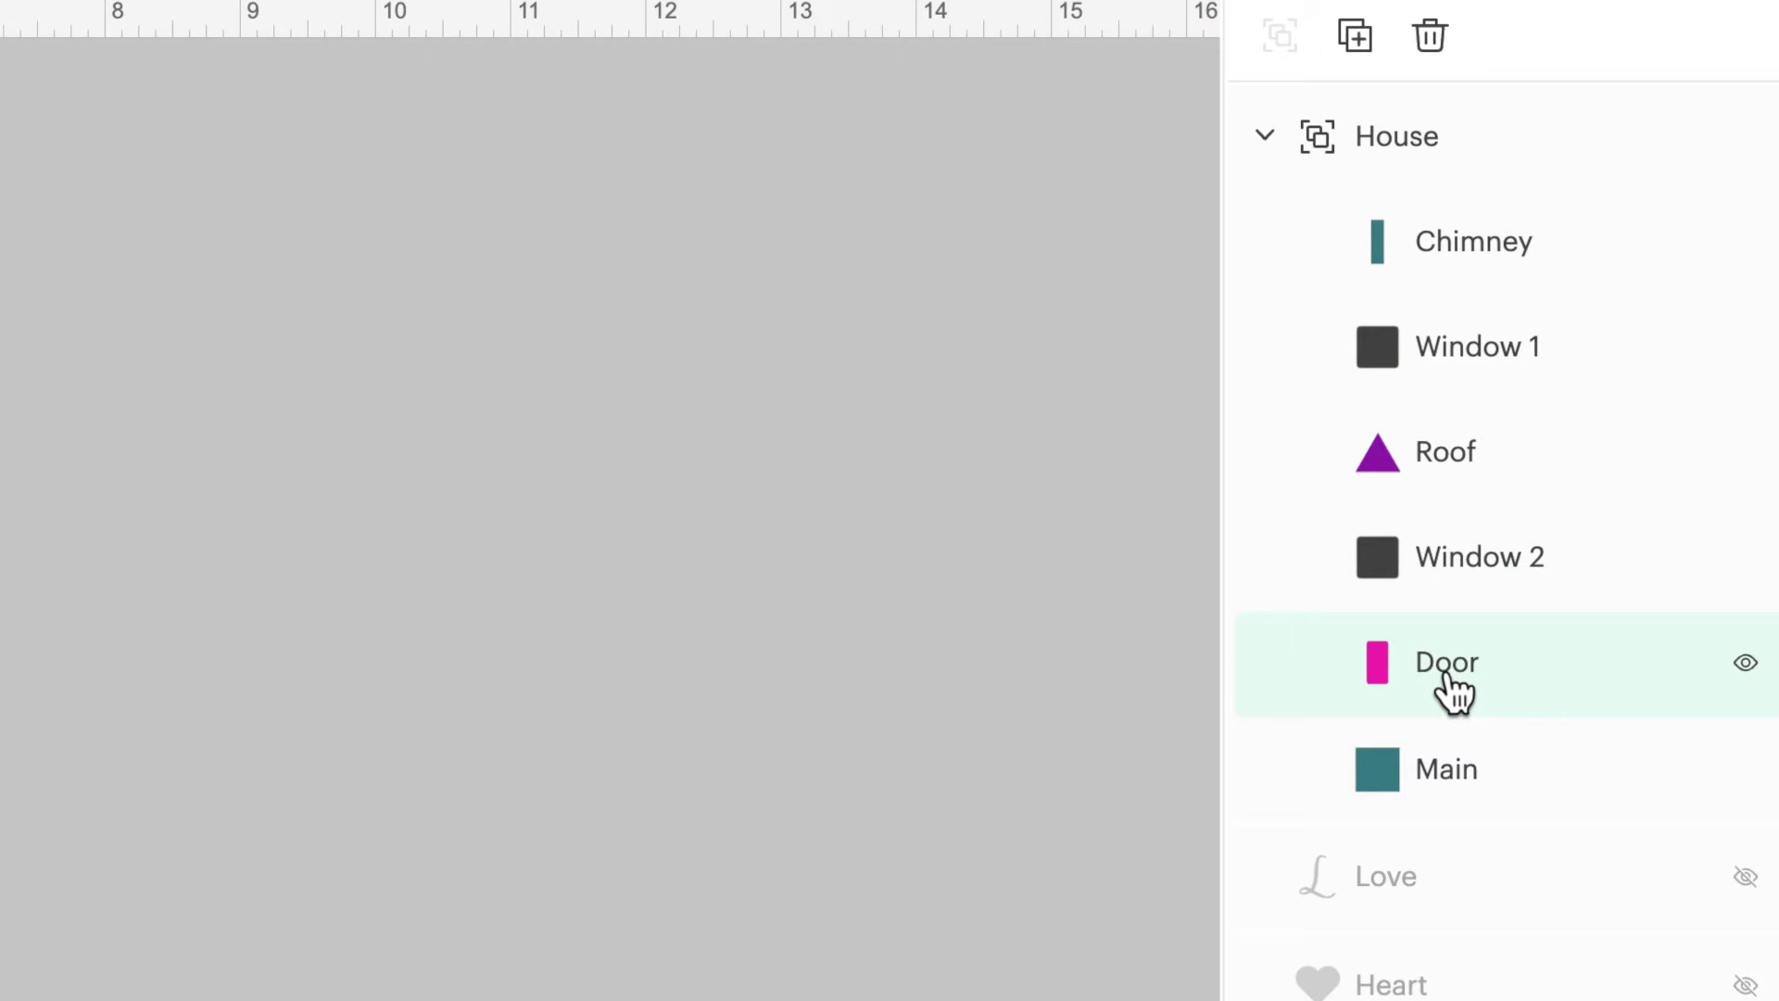
{"action": "left_click", "coordinate": [1448, 677]}
{"action": "left_click_drag", "start_coordinate": [1453, 690], "coordinate": [1446, 794]}
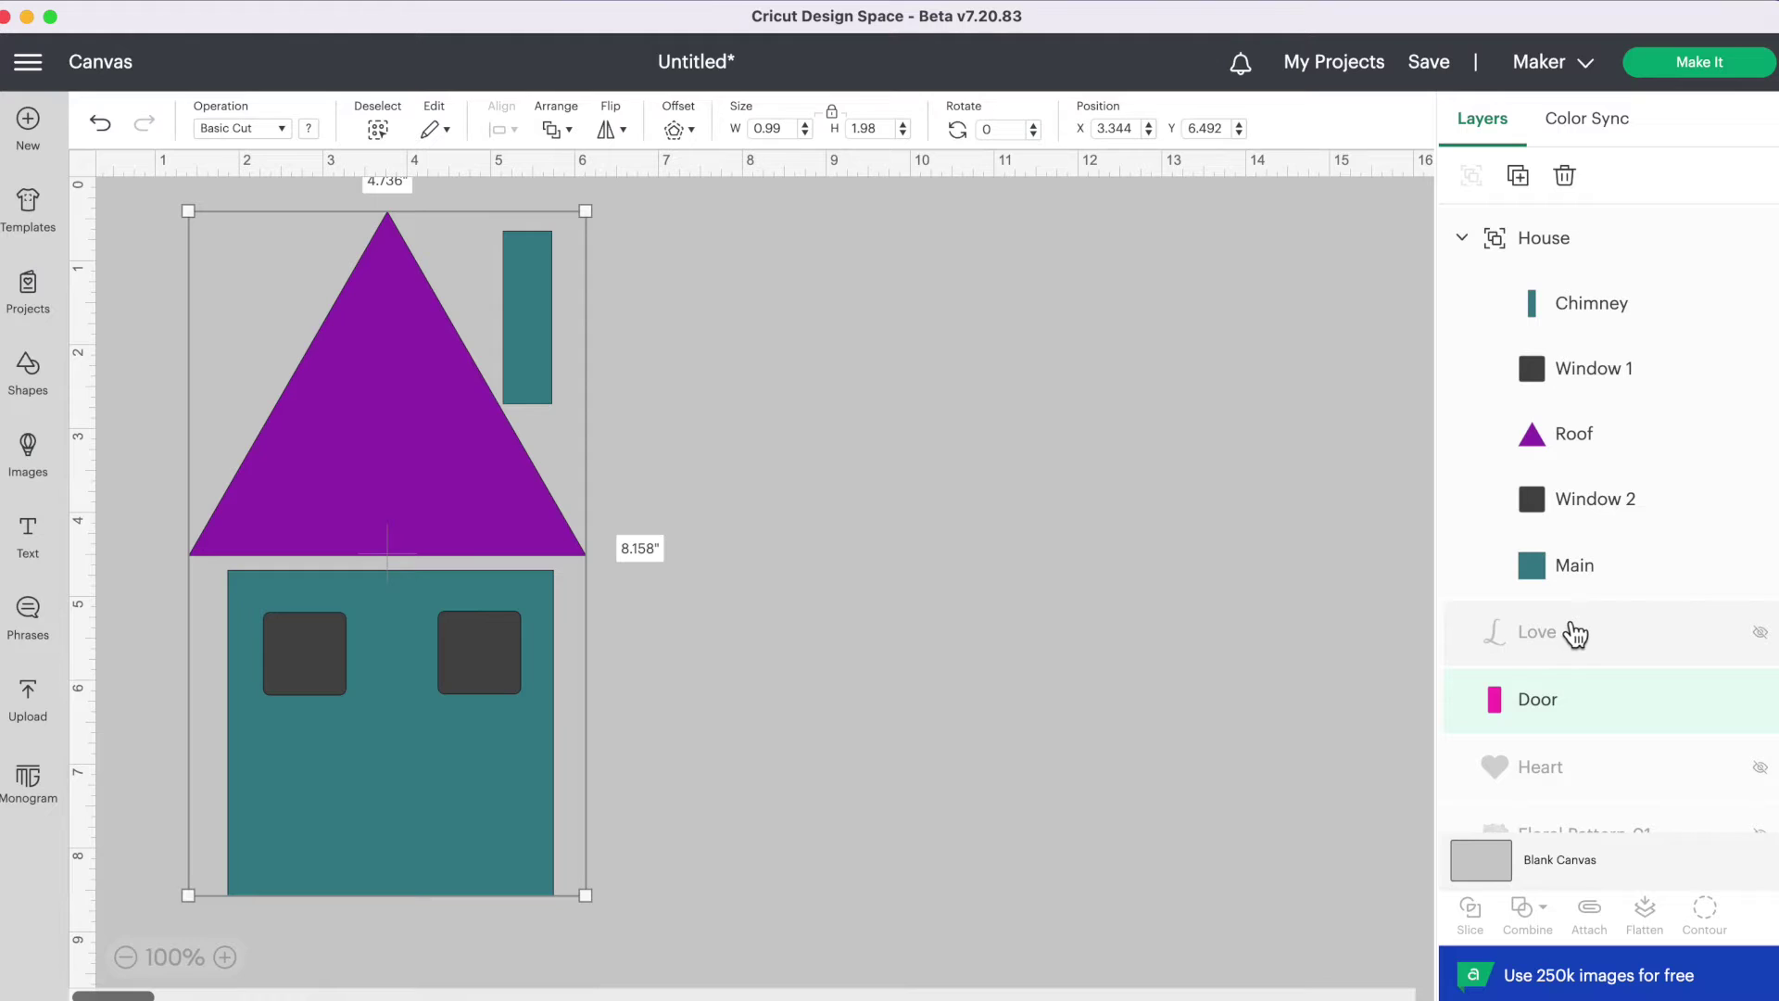
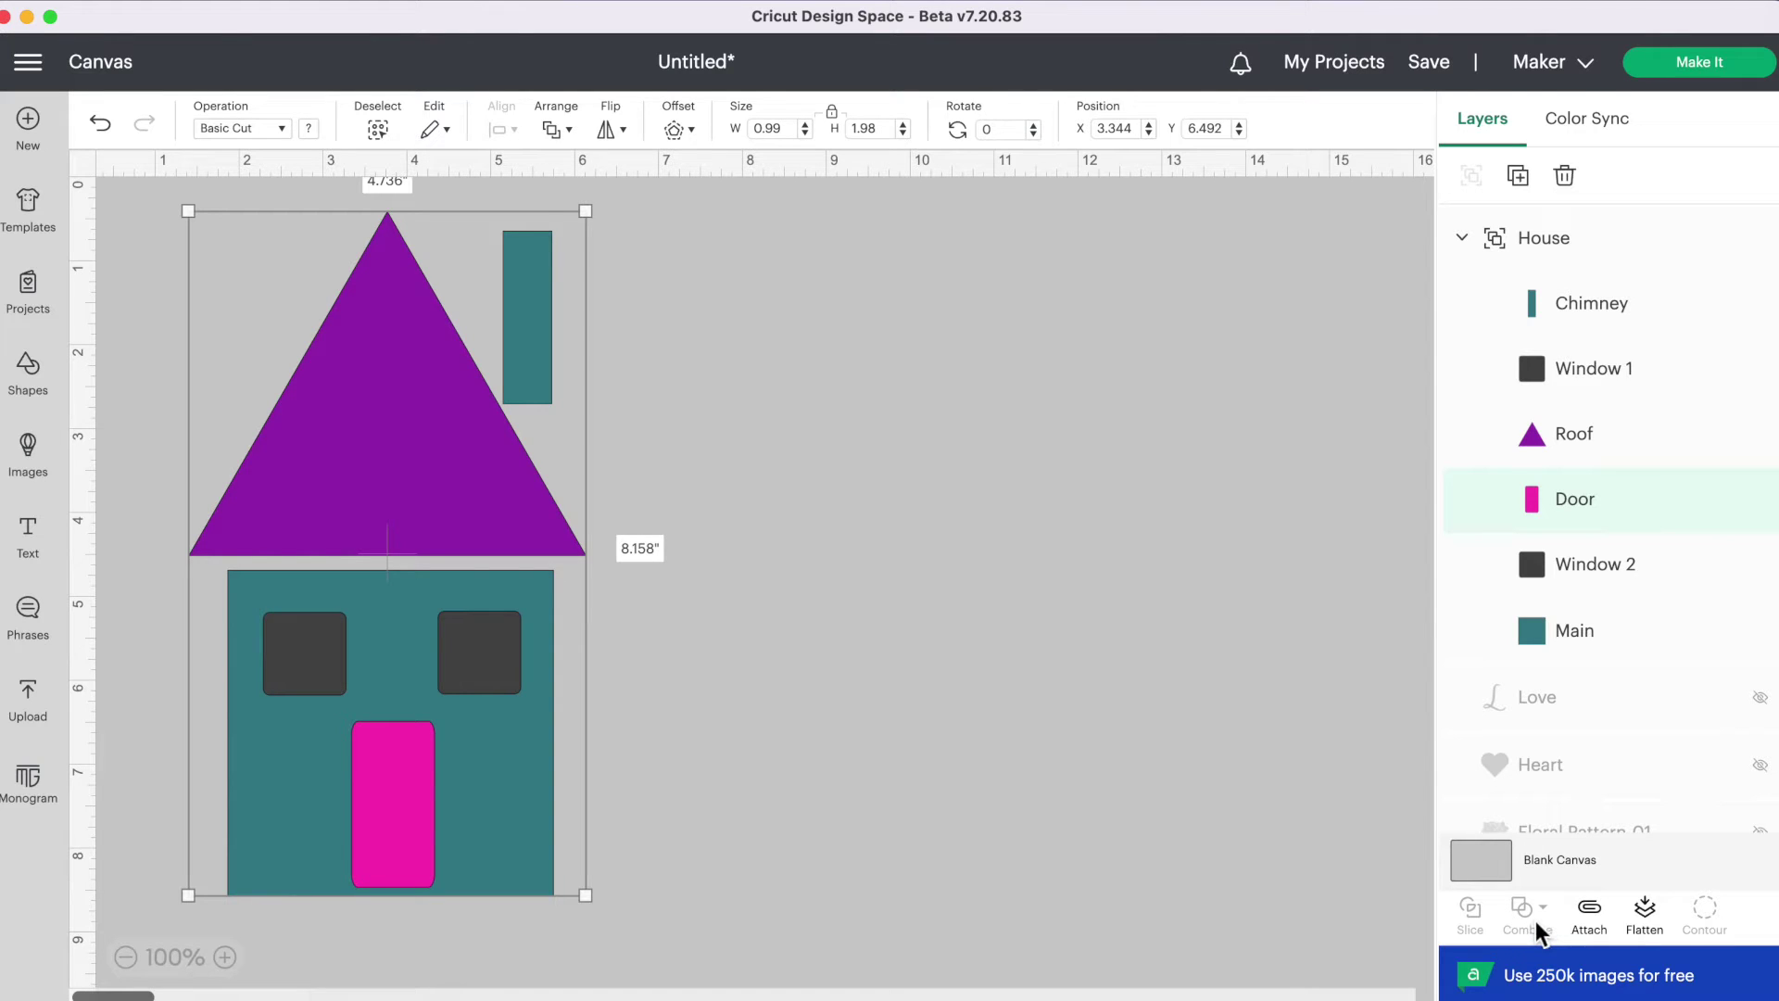
- Ungroup the House group and move the roof slightly down so it overlaps the main square's upper edge
{"action": "left_click", "coordinate": [921, 464]}
{"action": "left_click", "coordinate": [315, 380]}
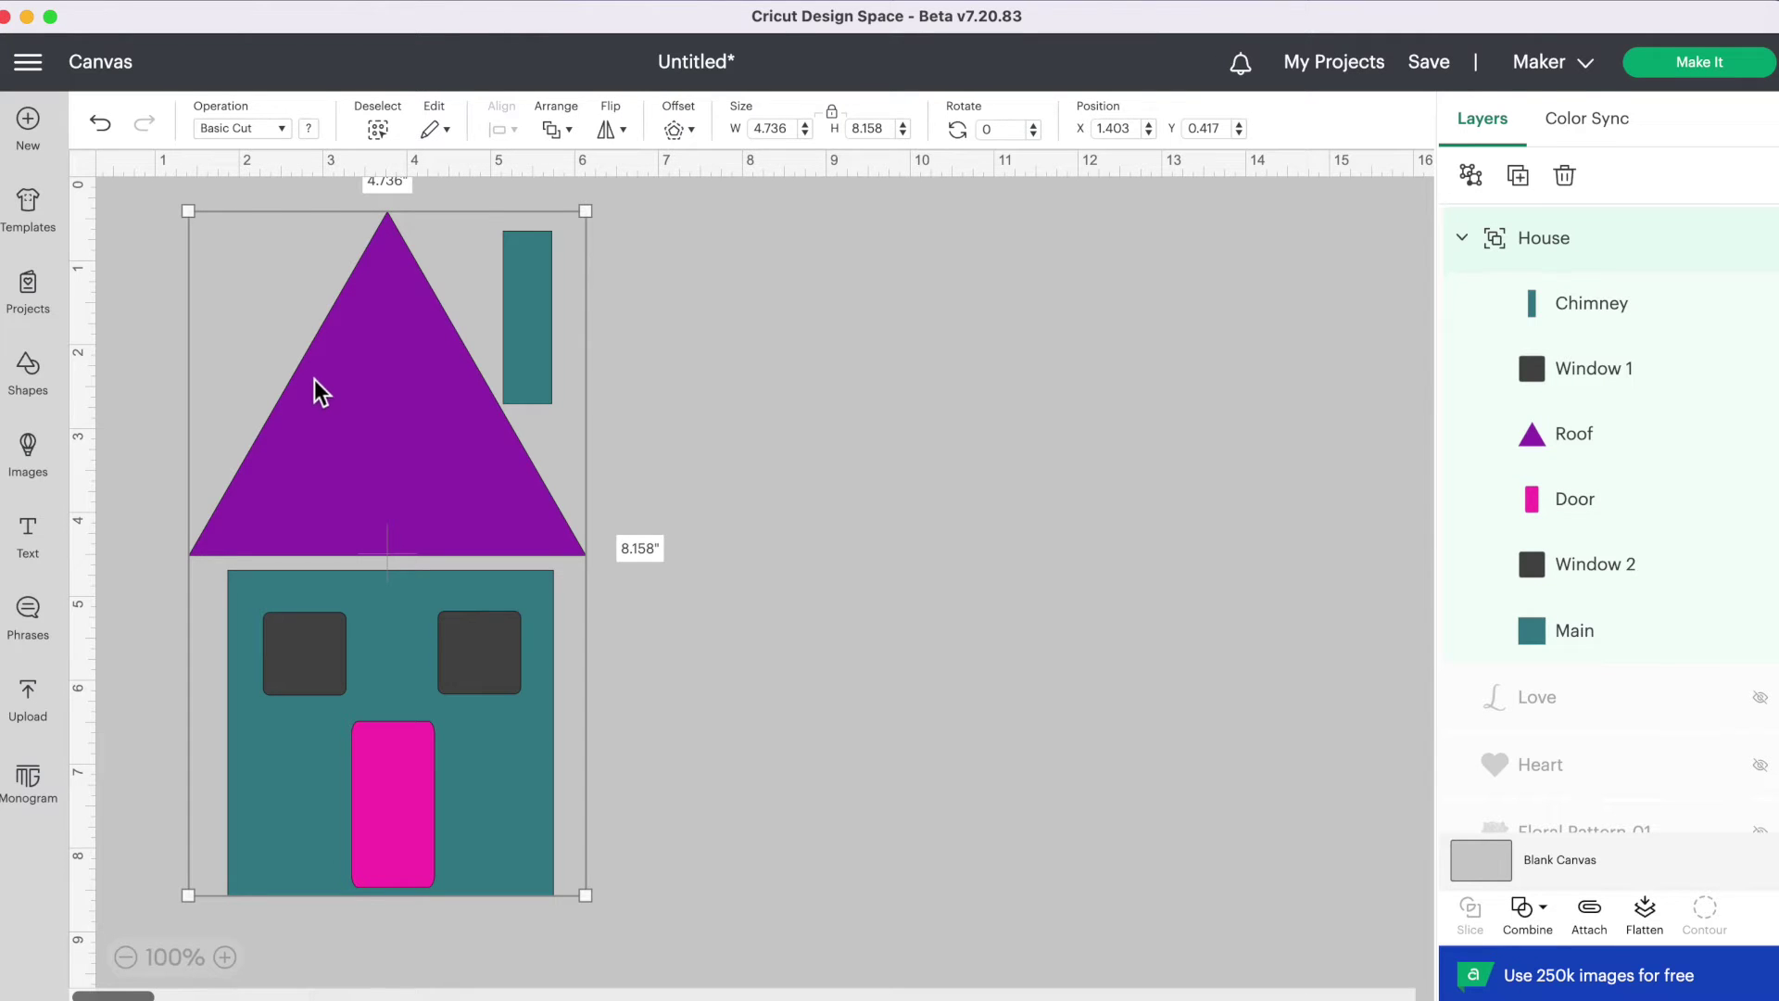
{"action": "left_click", "coordinate": [1473, 176]}
{"action": "left_click_drag", "start_coordinate": [418, 348], "coordinate": [425, 365]}
{"action": "left_click", "coordinate": [714, 357]}
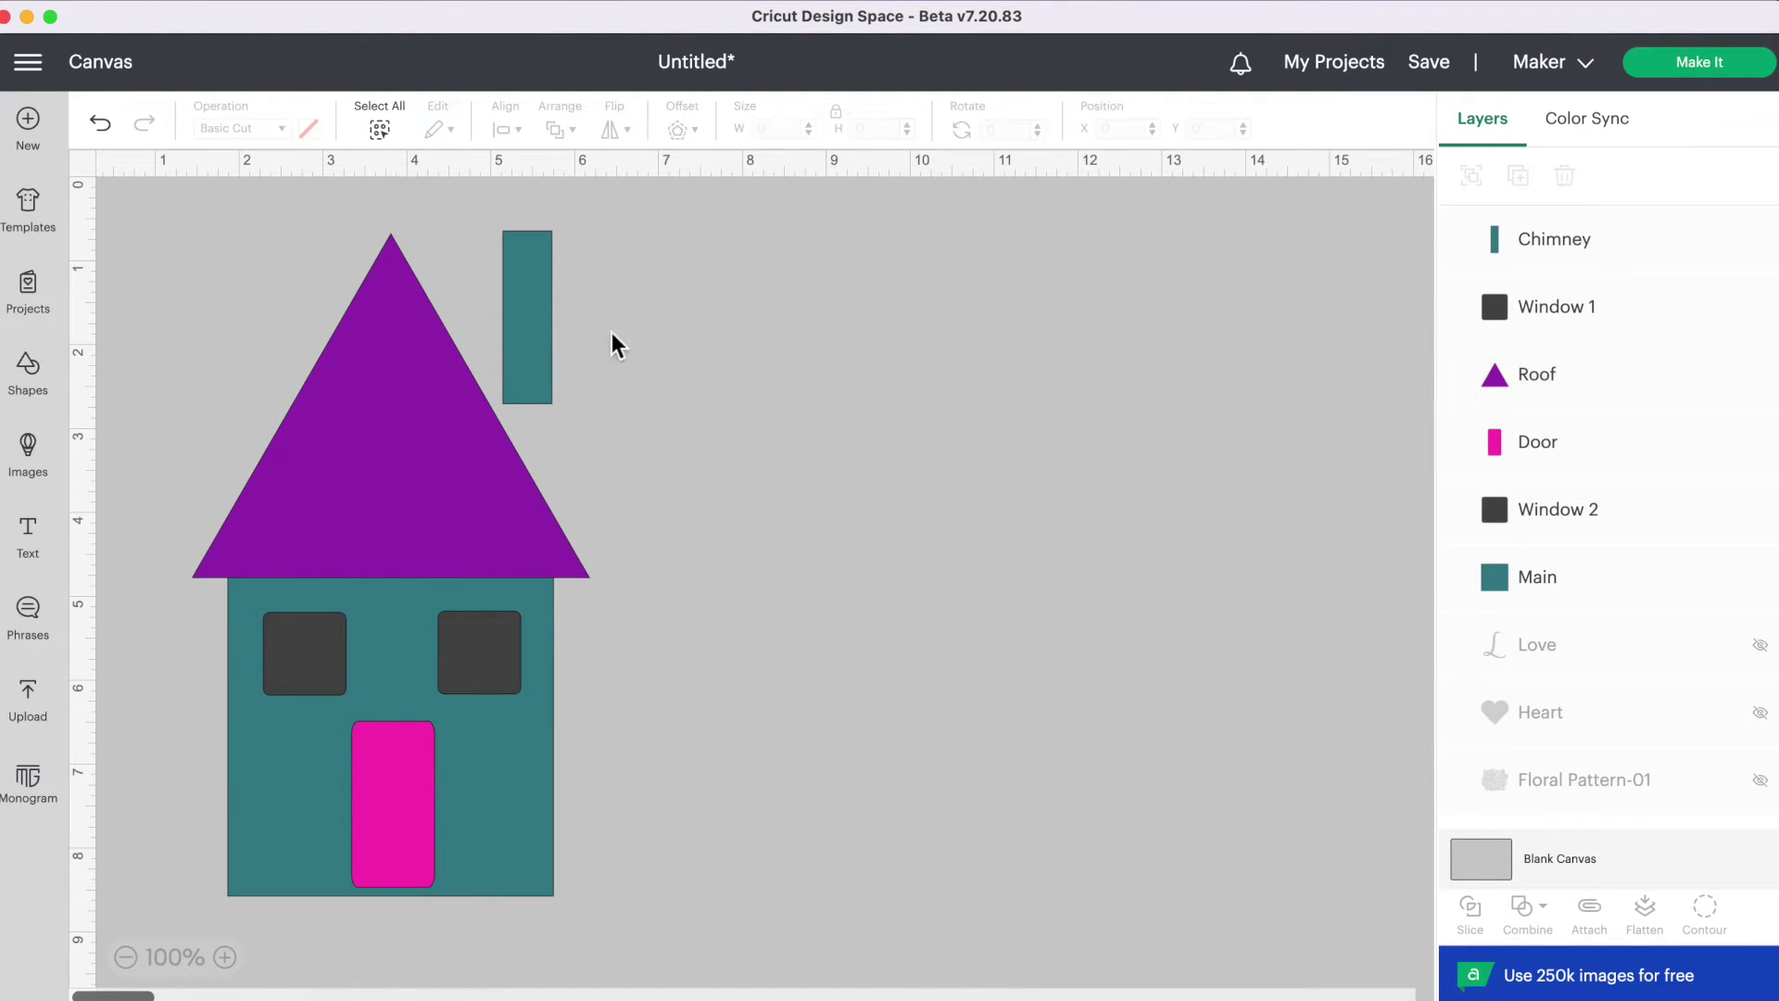
- Move the chimney onto the roof, and undo the latest moves of the separate shapes
{"action": "left_click_drag", "start_coordinate": [542, 322], "coordinate": [508, 362]}
{"action": "left_click", "coordinate": [101, 125]}
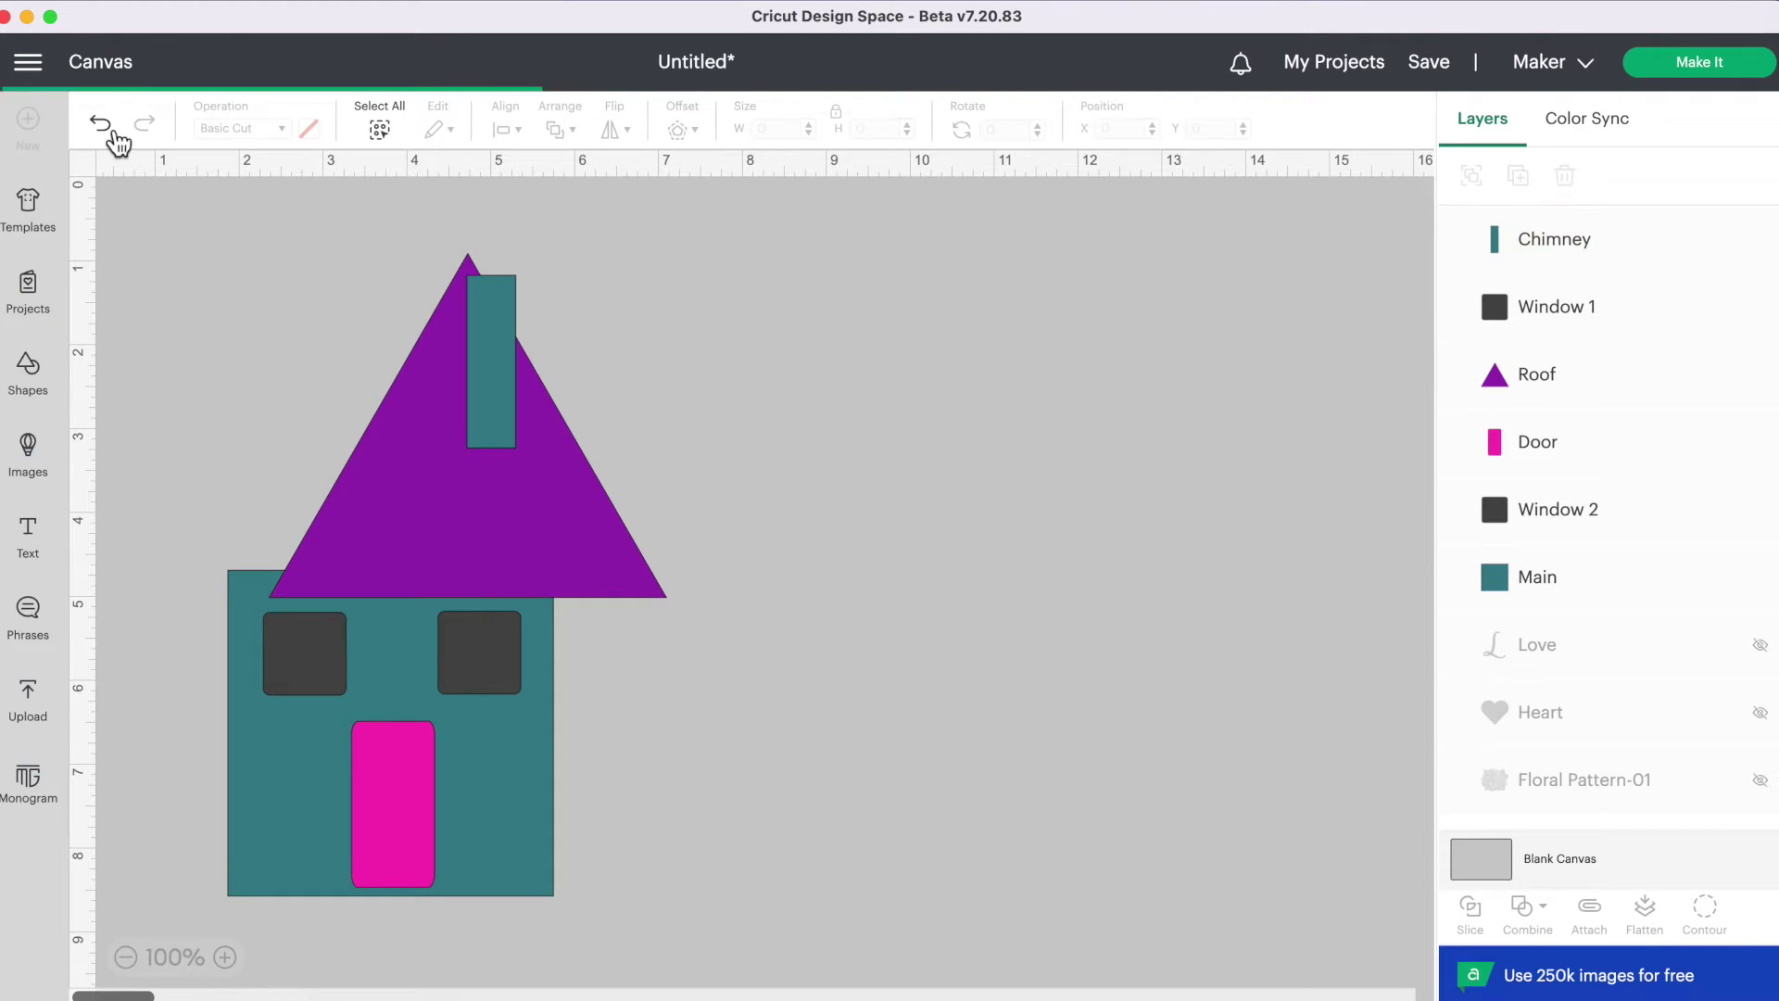
{"action": "left_click", "coordinate": [102, 125]}
- Weld all six visible house shapes into a single shape, inspect it, and undo the weld
{"action": "left_click_drag", "start_coordinate": [173, 241], "coordinate": [755, 926]}
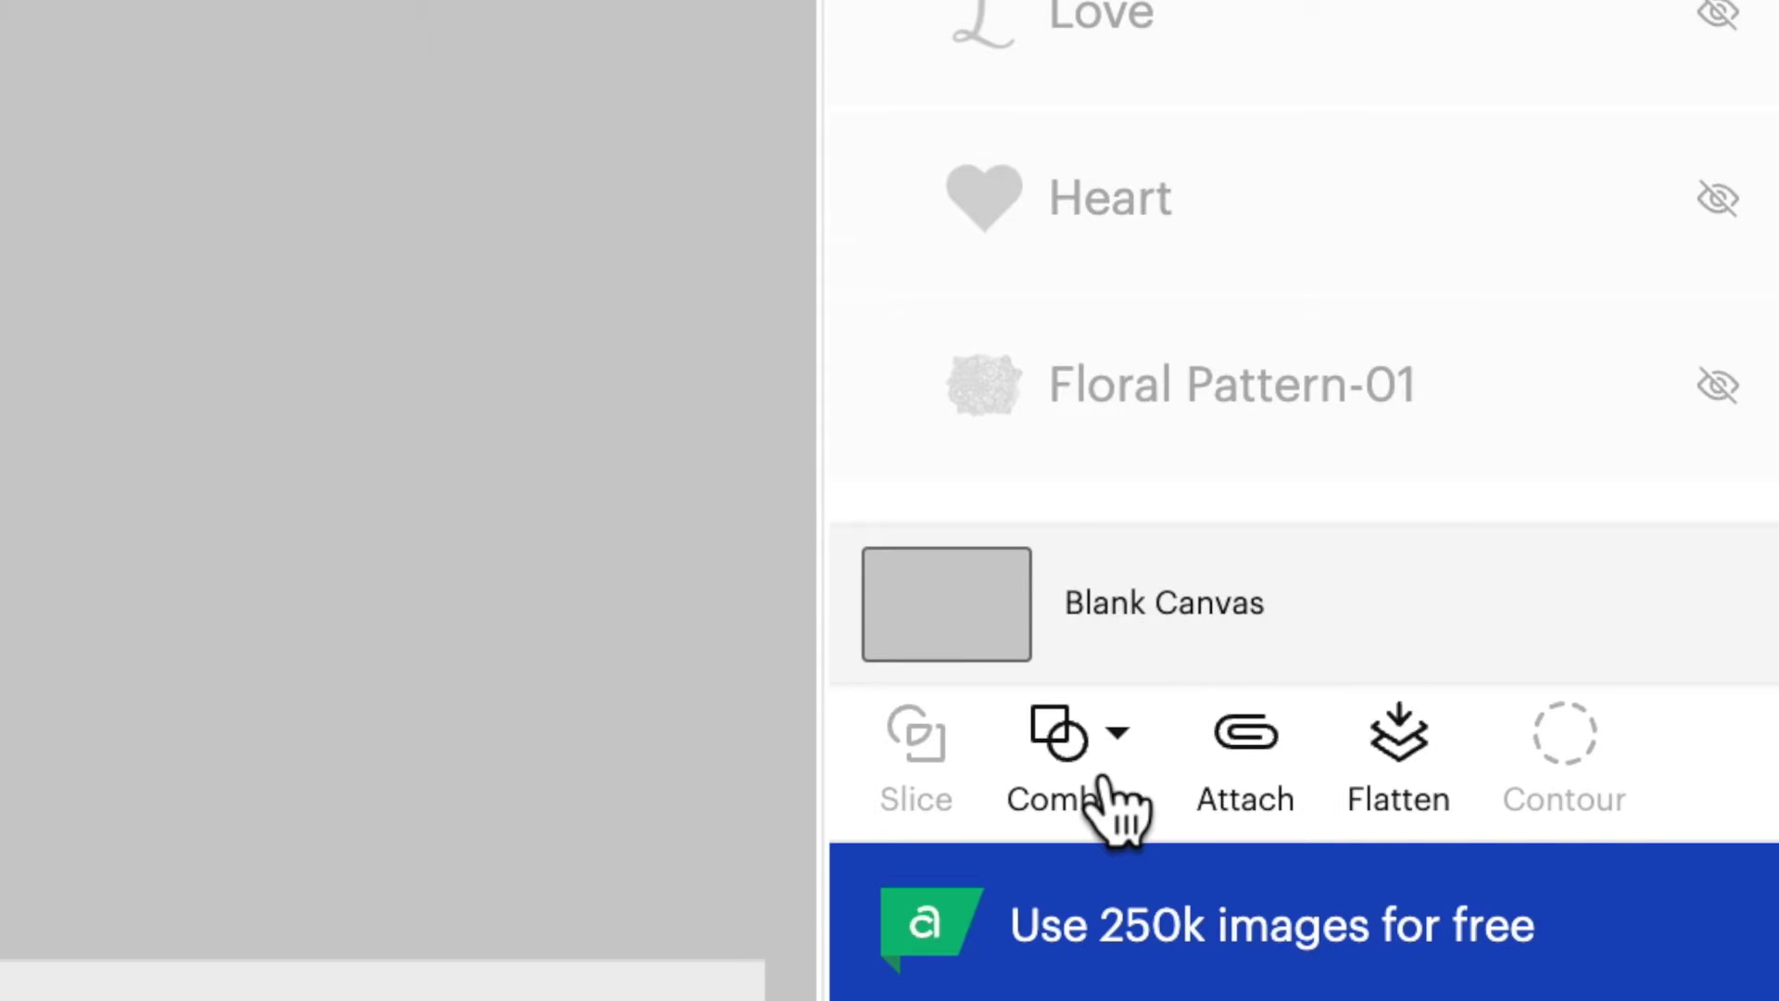
{"action": "left_click", "coordinate": [1540, 927]}
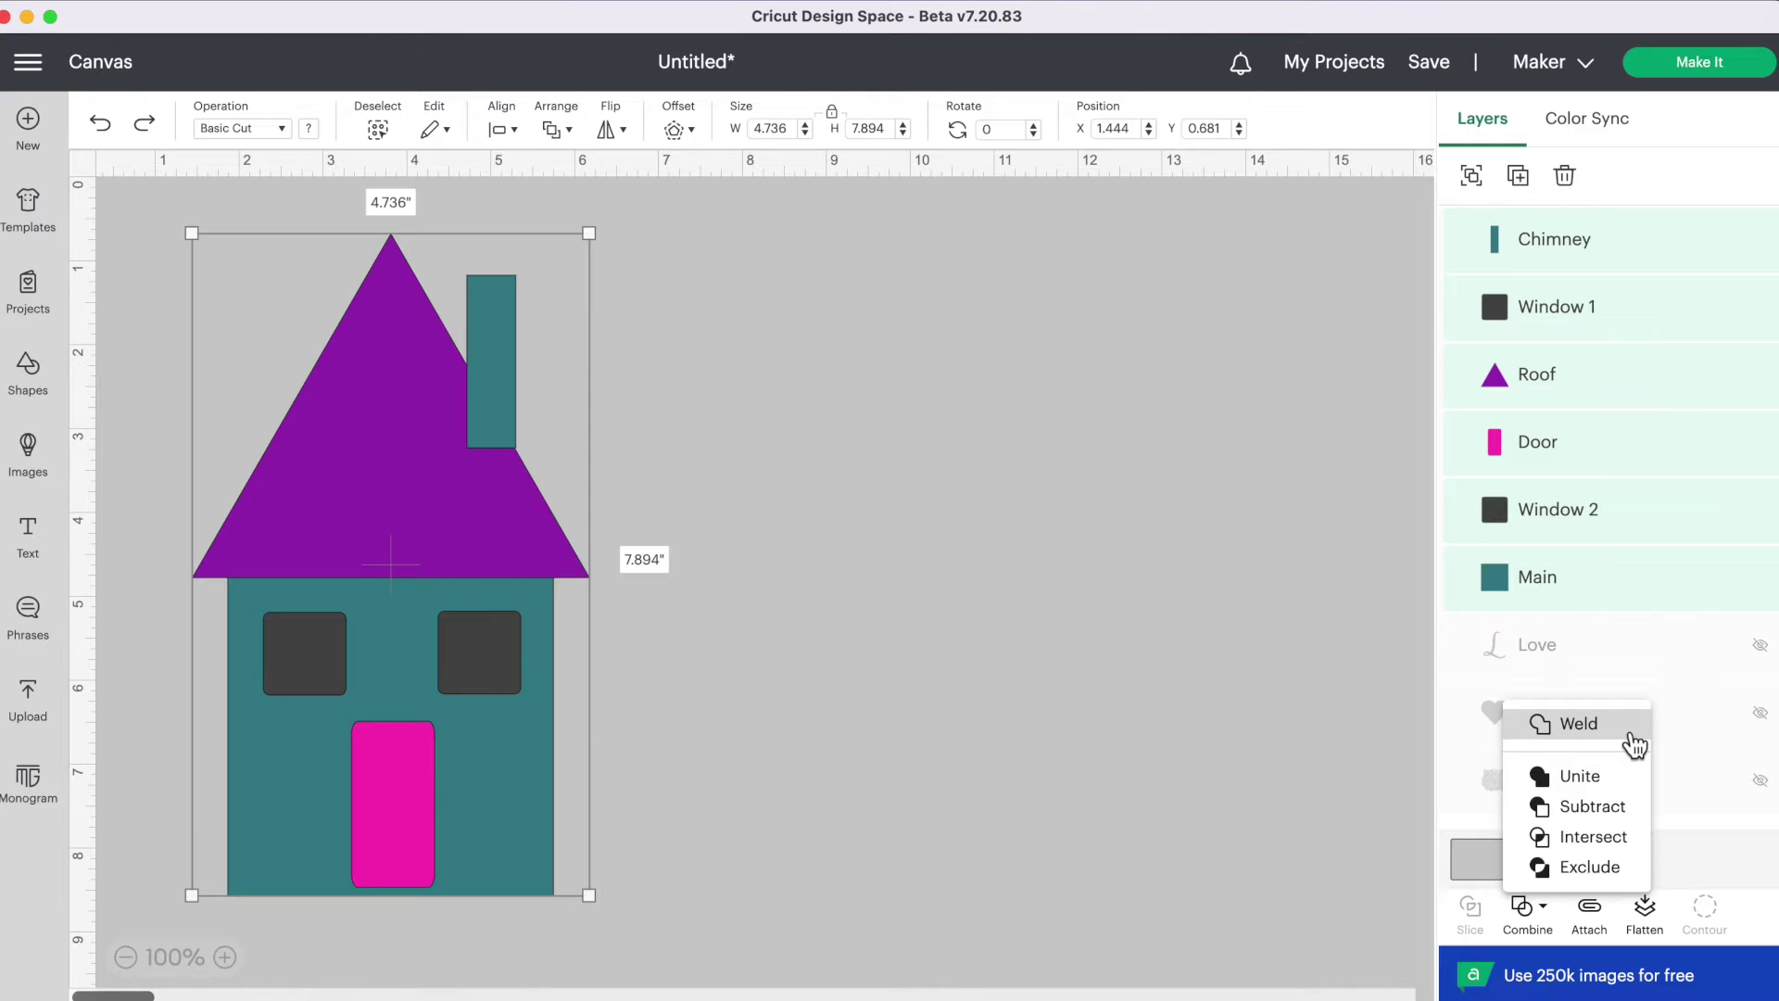
{"action": "left_click", "coordinate": [1612, 734]}
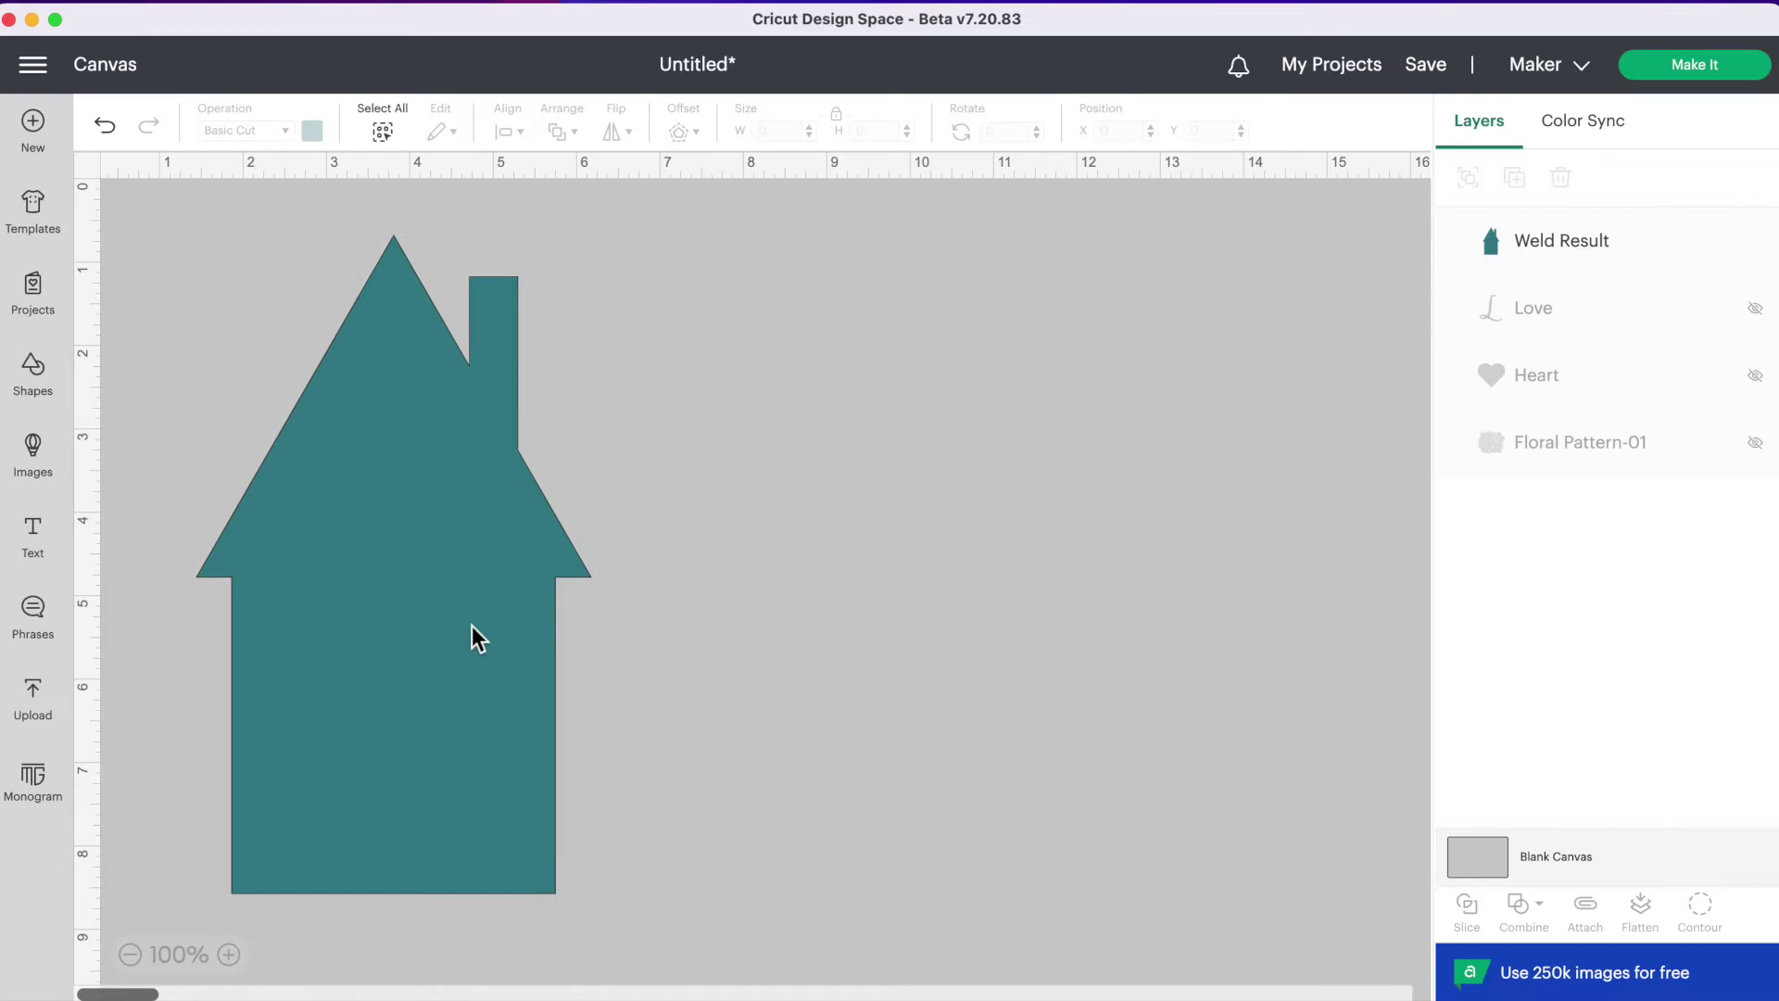
{"action": "left_click", "coordinate": [473, 609]}
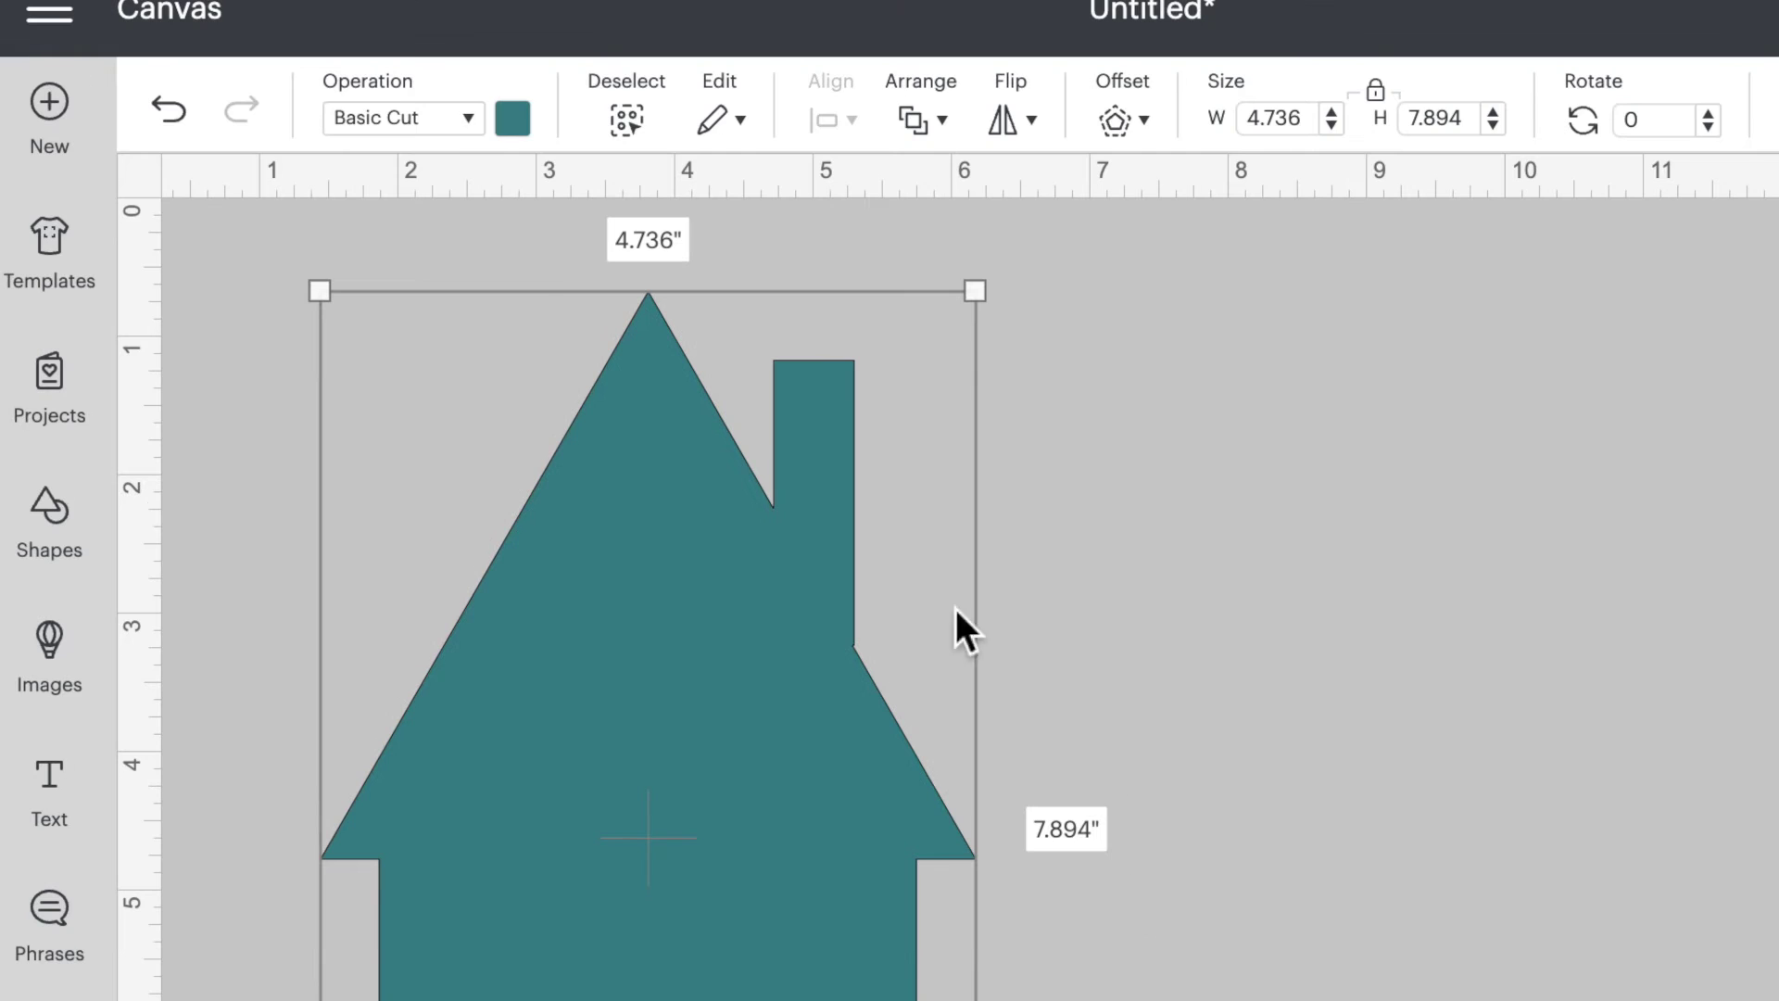
{"action": "left_click", "coordinate": [186, 130]}
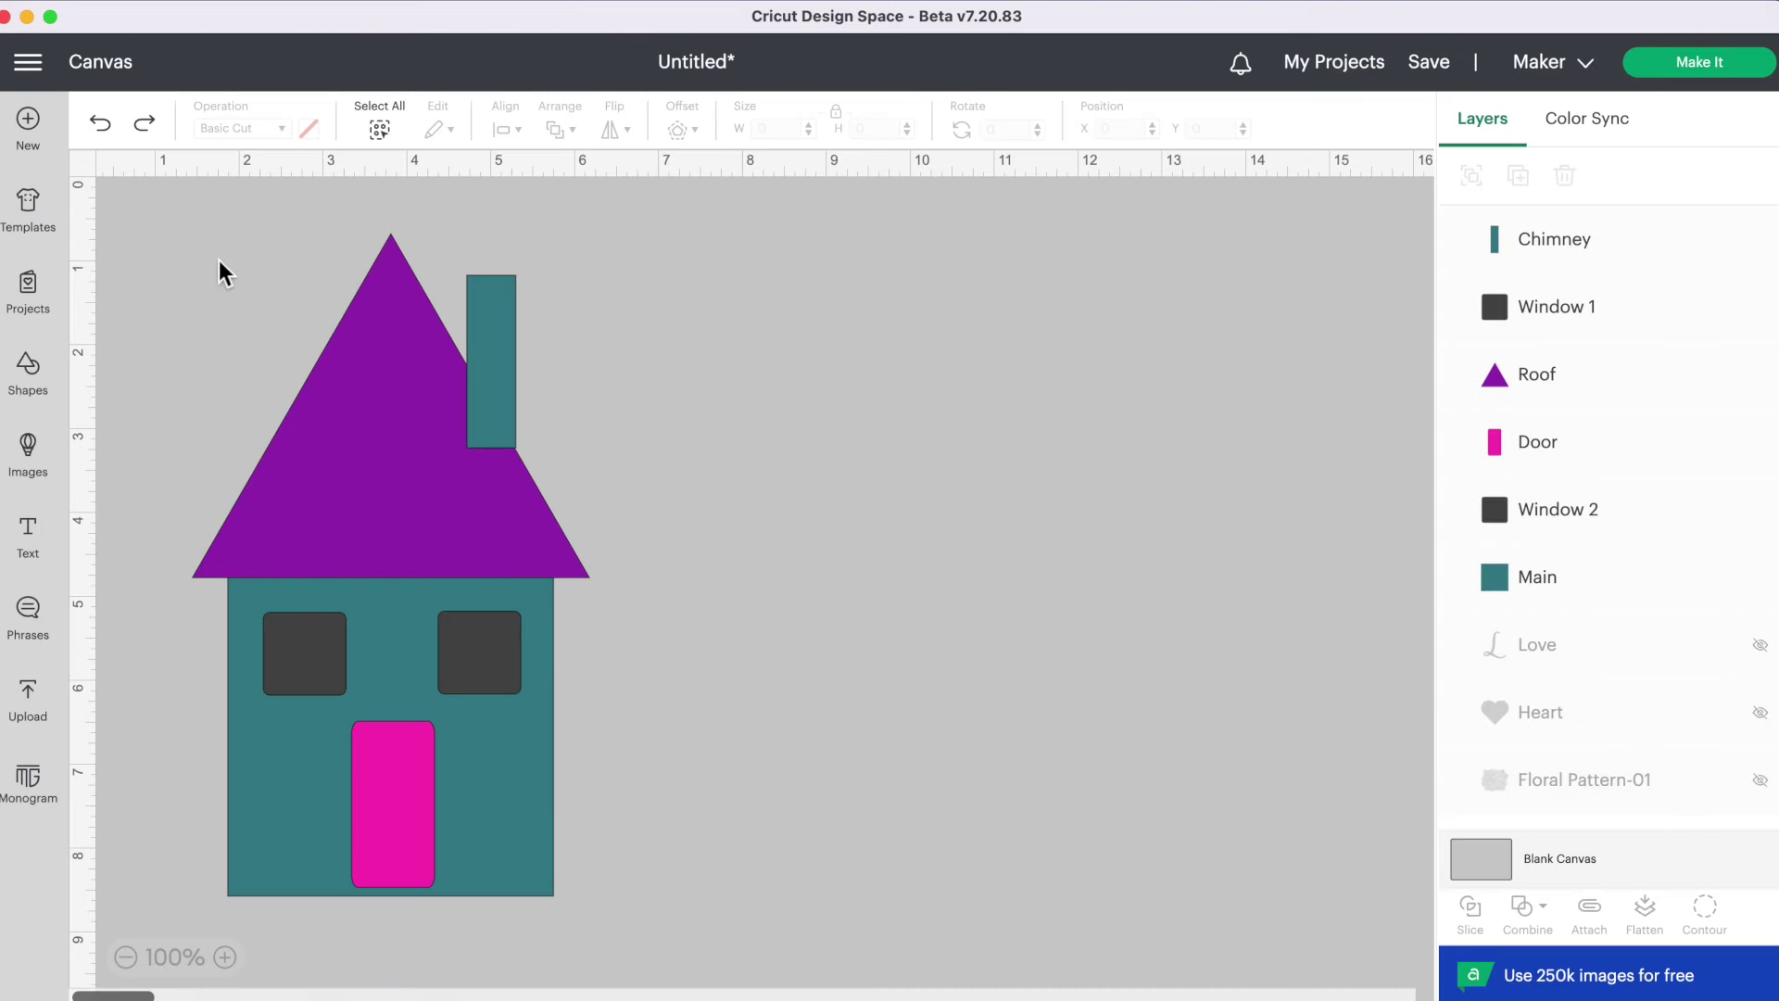
- Unite all six visible house shapes, and reverse it with Undo Unite to separate the layers again
{"action": "left_click", "coordinate": [219, 263]}
{"action": "left_click", "coordinate": [159, 219]}
{"action": "left_click_drag", "start_coordinate": [159, 220], "coordinate": [736, 893]}
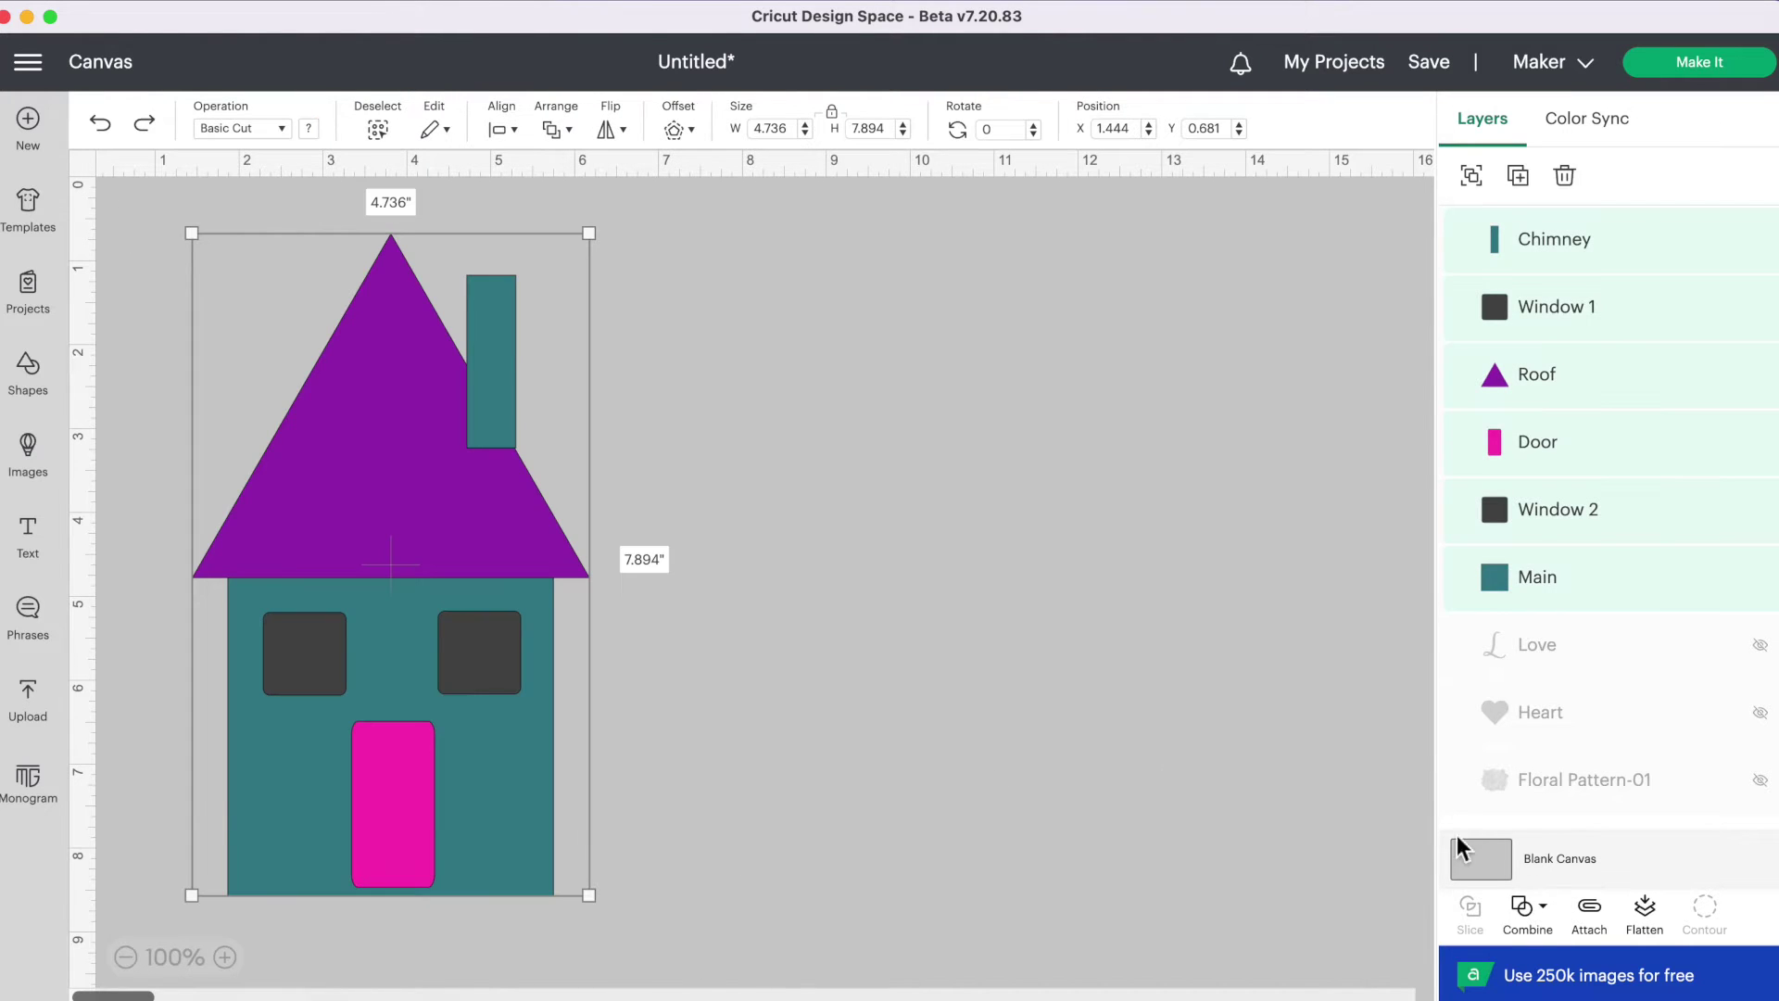
{"action": "left_click", "coordinate": [1529, 909]}
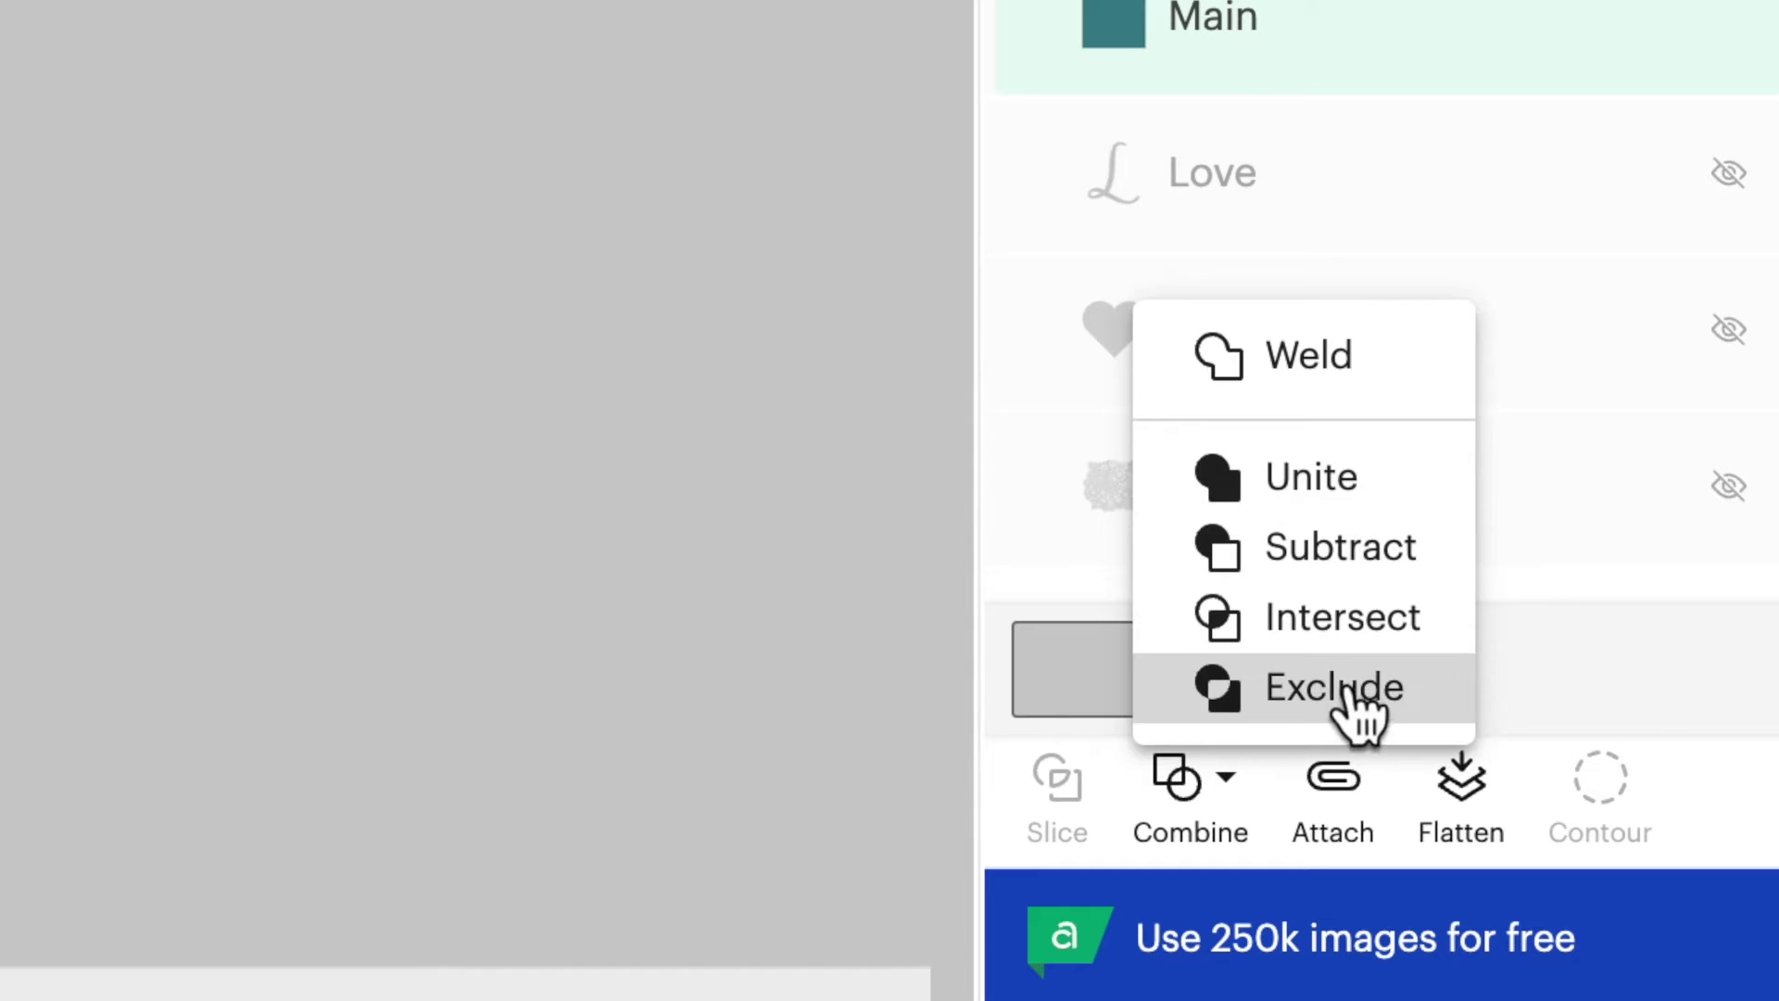
{"action": "left_click", "coordinate": [1380, 491]}
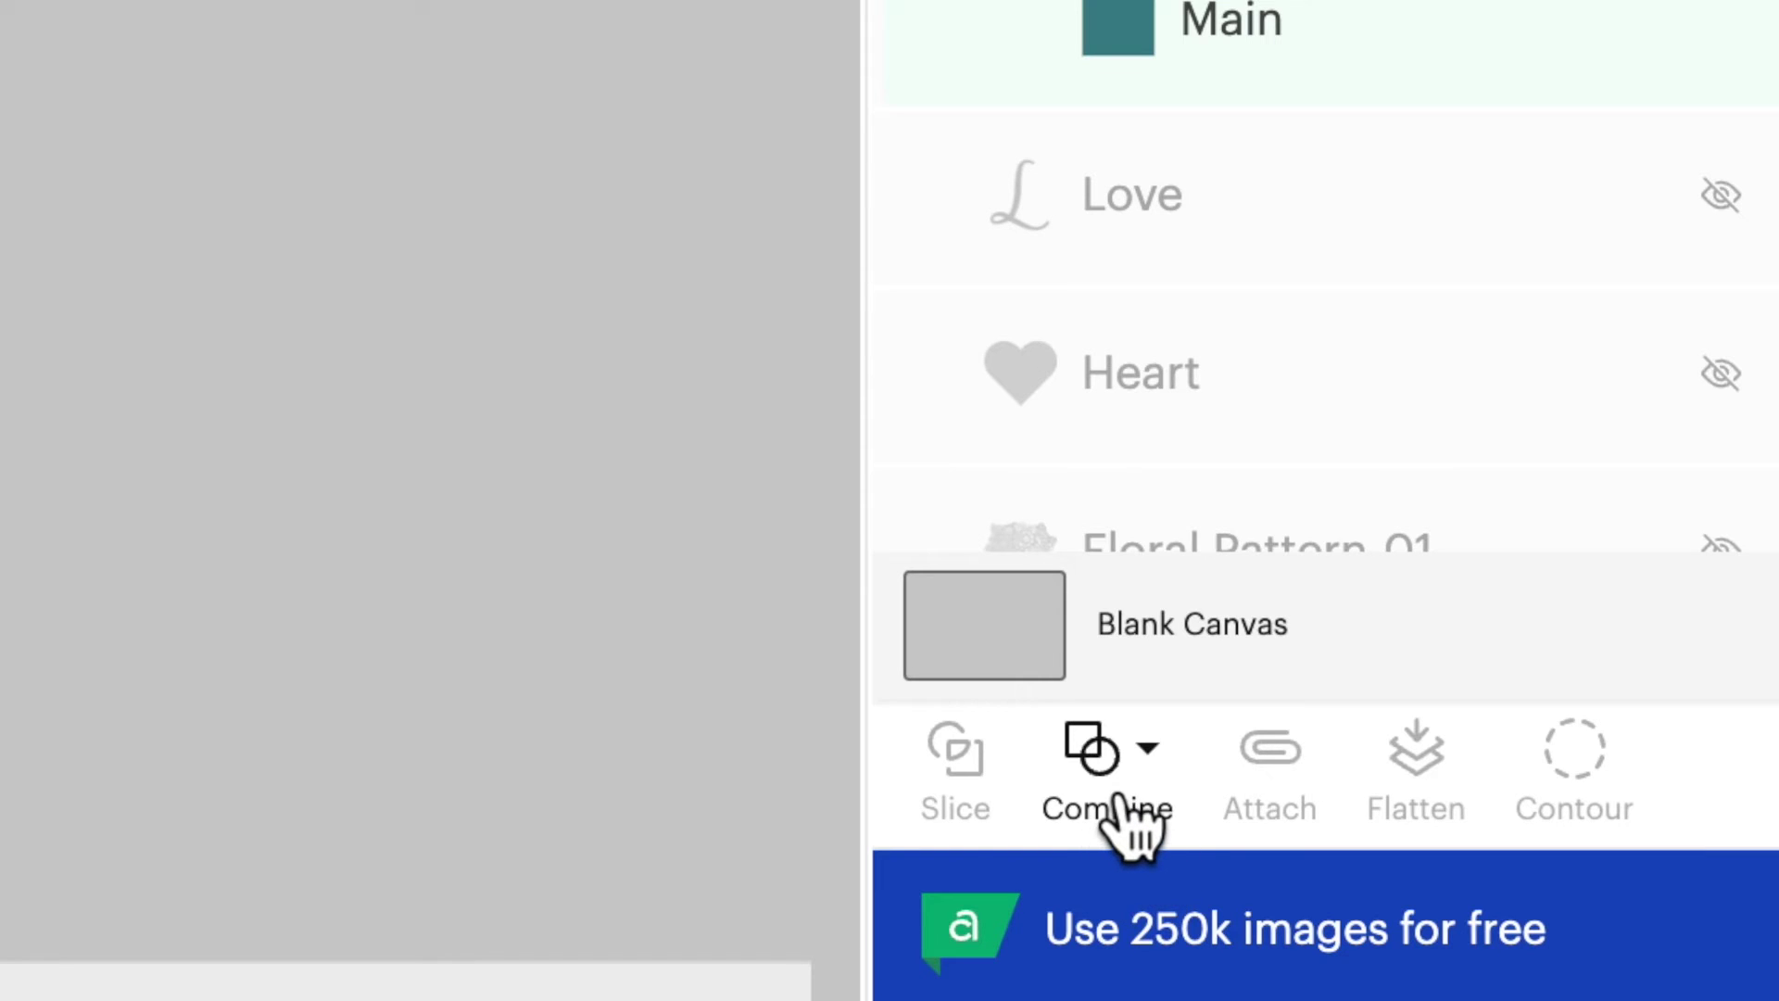
{"action": "left_click", "coordinate": [1528, 923]}
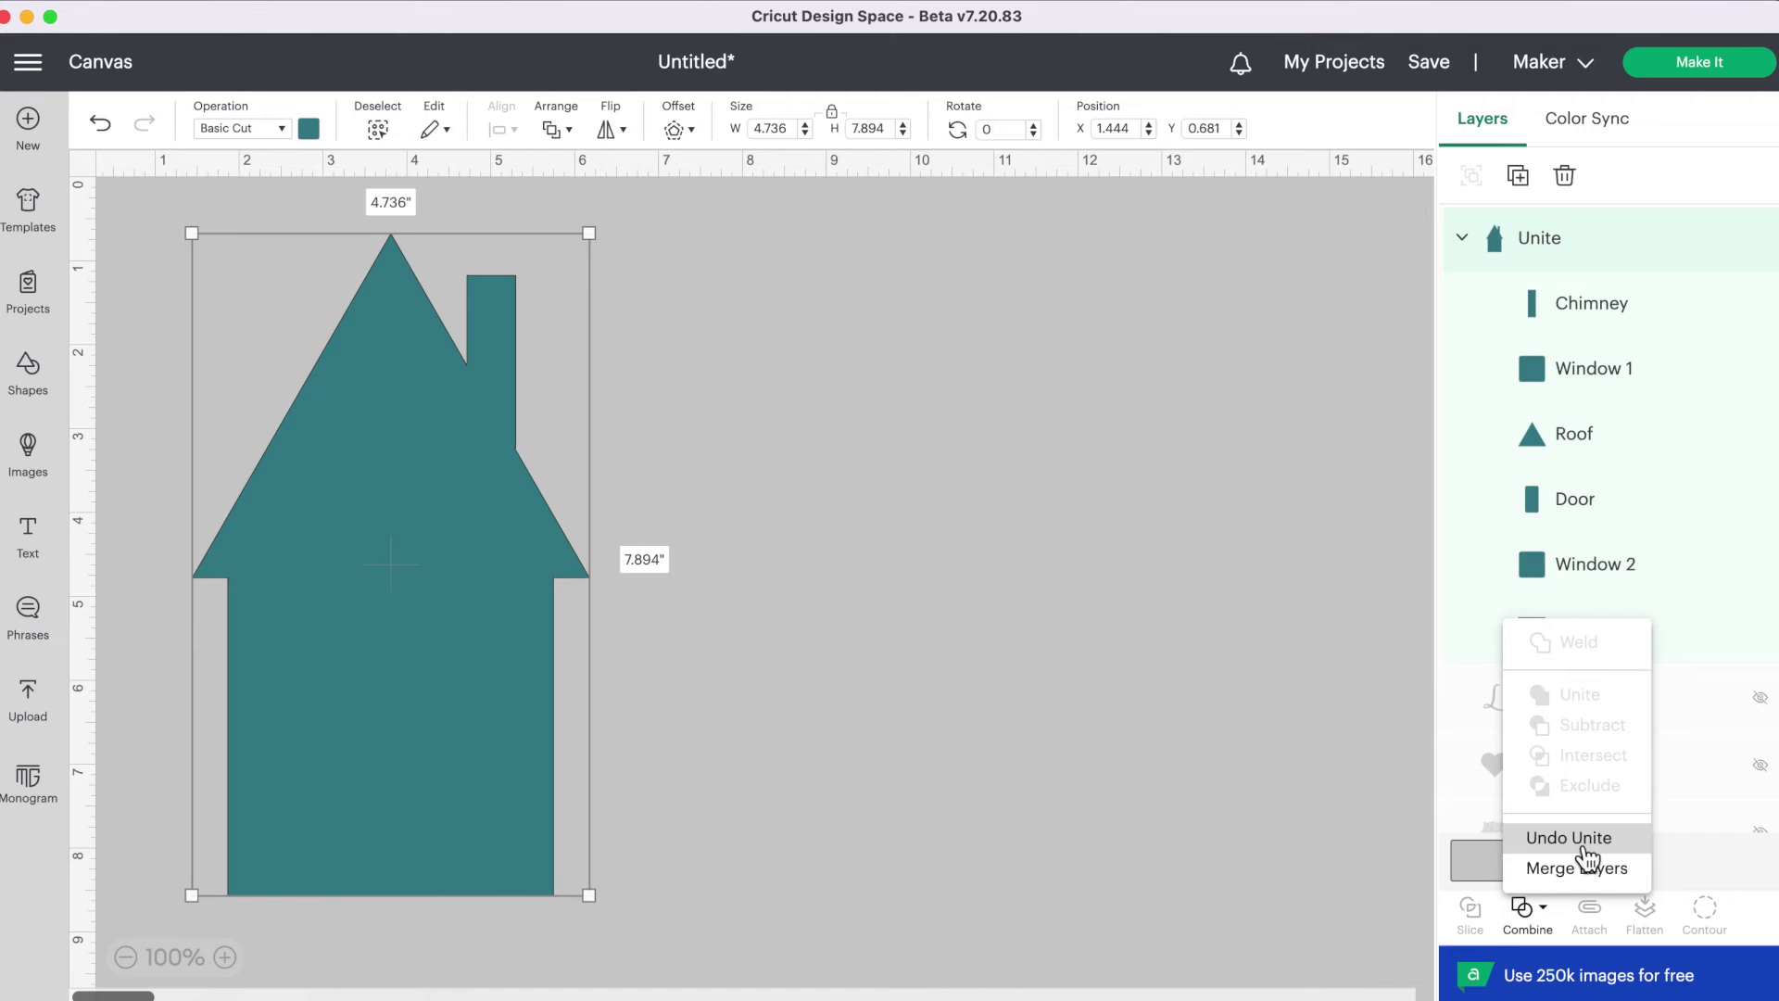
{"action": "left_click", "coordinate": [1588, 859]}
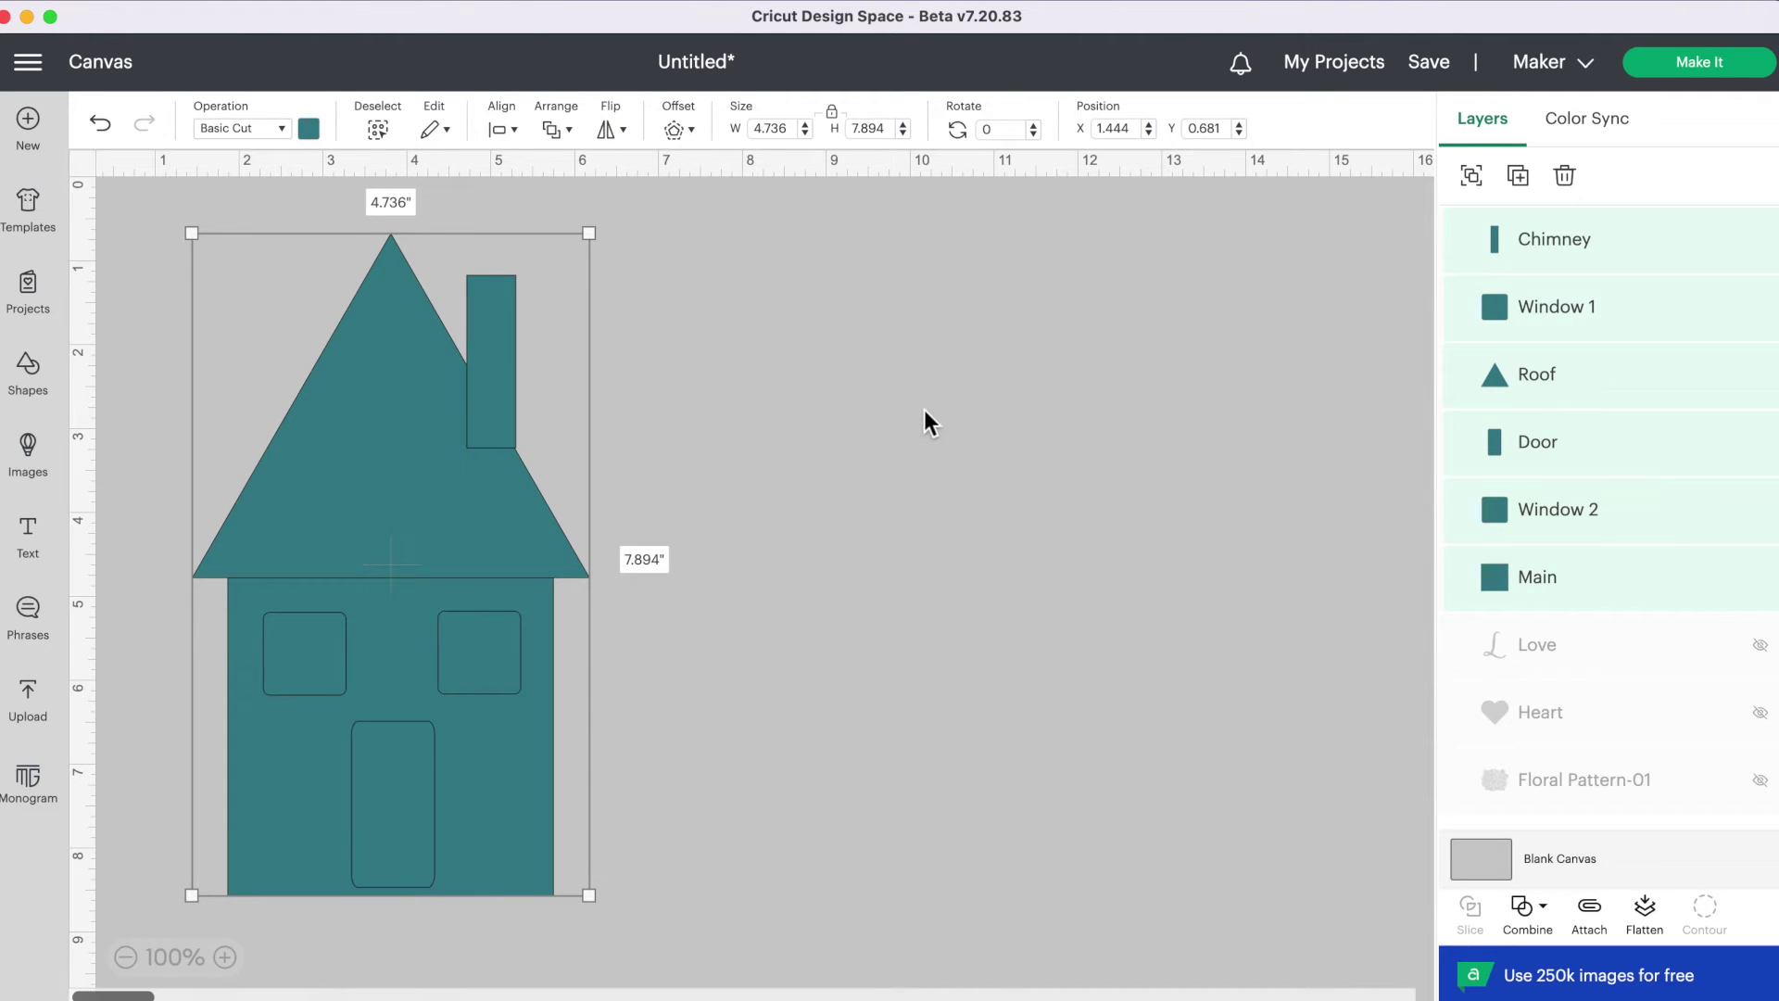
{"action": "left_click", "coordinate": [925, 414]}
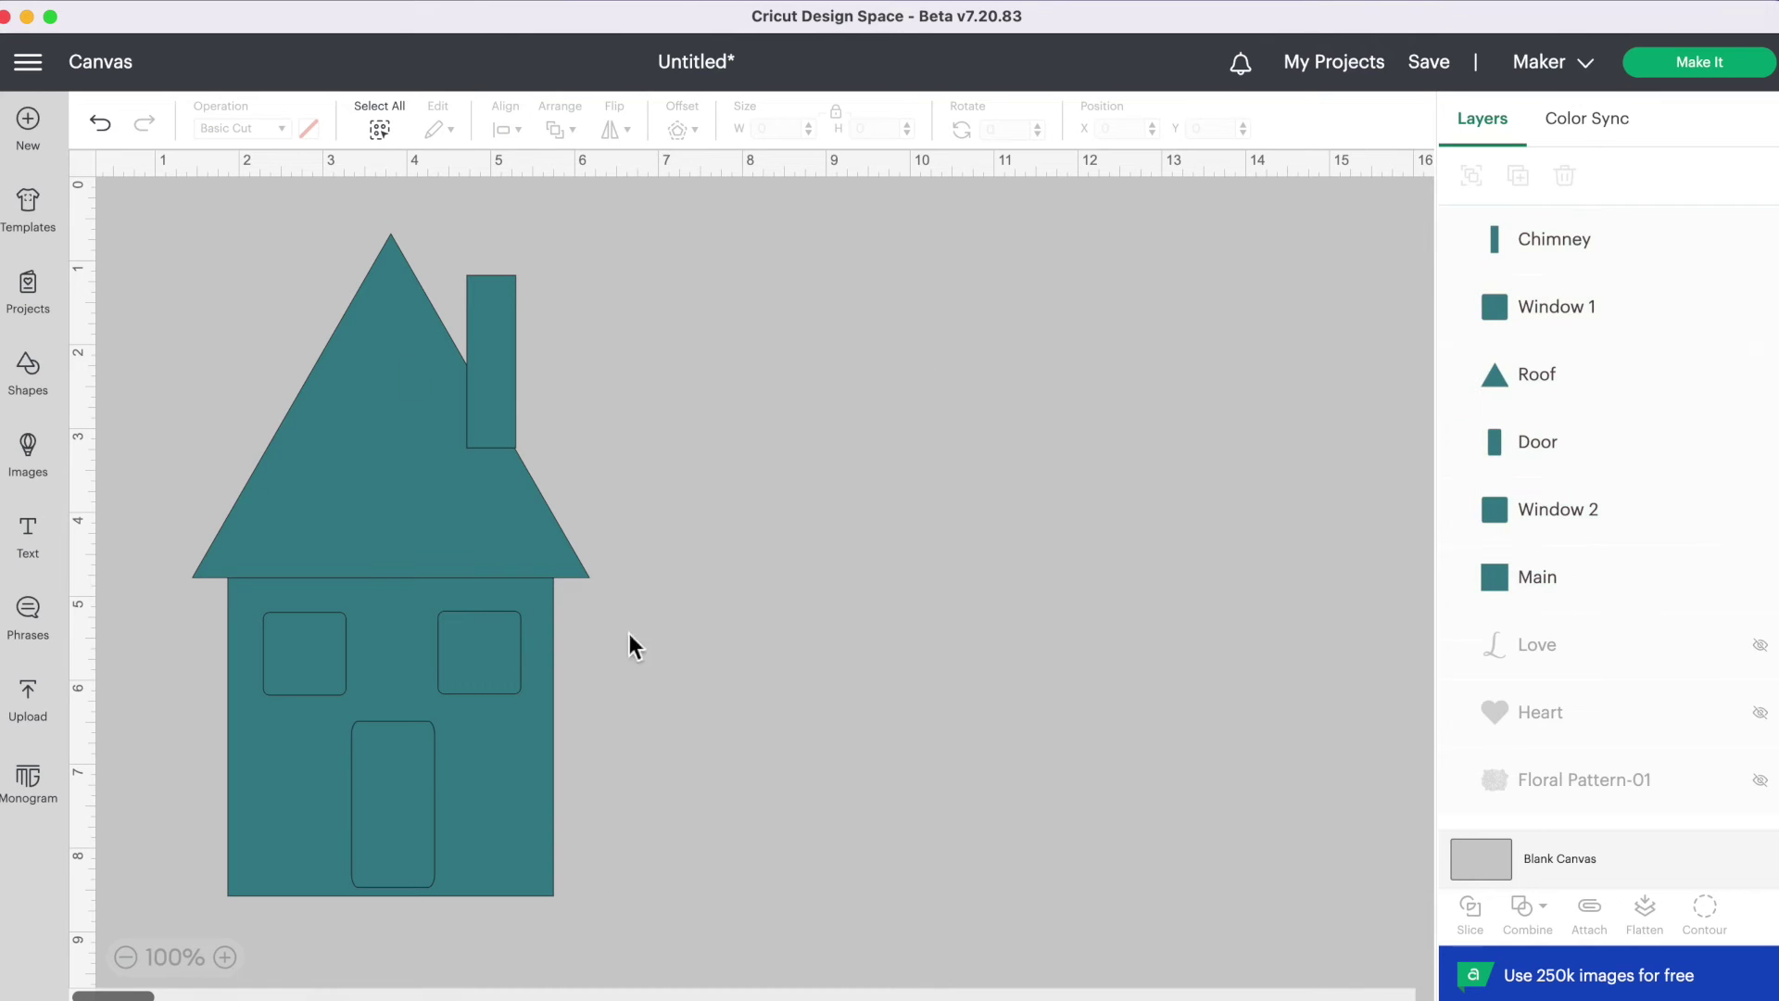
- Nudge the house's right-hand window slightly up and to the left, and unite all six house shapes
{"action": "mouse_move", "coordinate": [478, 678]}
{"action": "left_mouse_down"}
{"action": "mouse_move", "coordinate": [498, 675]}
{"action": "mouse_move", "coordinate": [474, 673]}
{"action": "left_mouse_up"}
{"action": "left_click", "coordinate": [781, 602]}
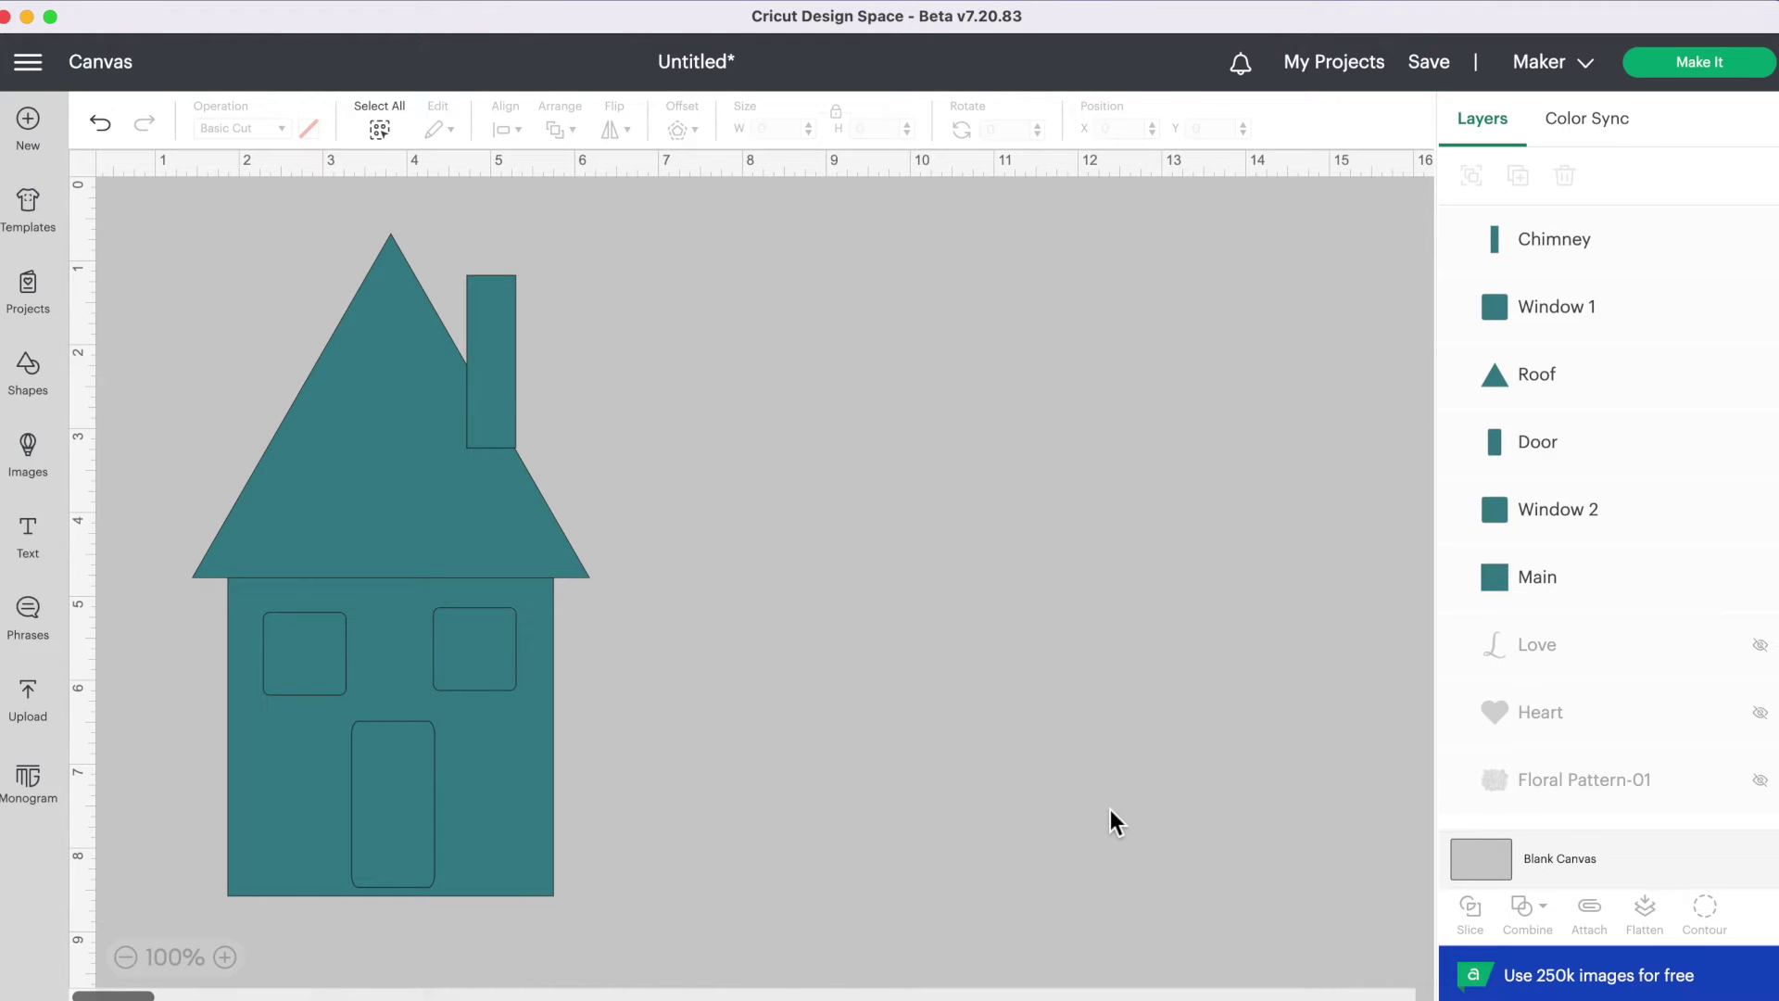
{"action": "left_click_drag", "start_coordinate": [178, 213], "coordinate": [698, 919]}
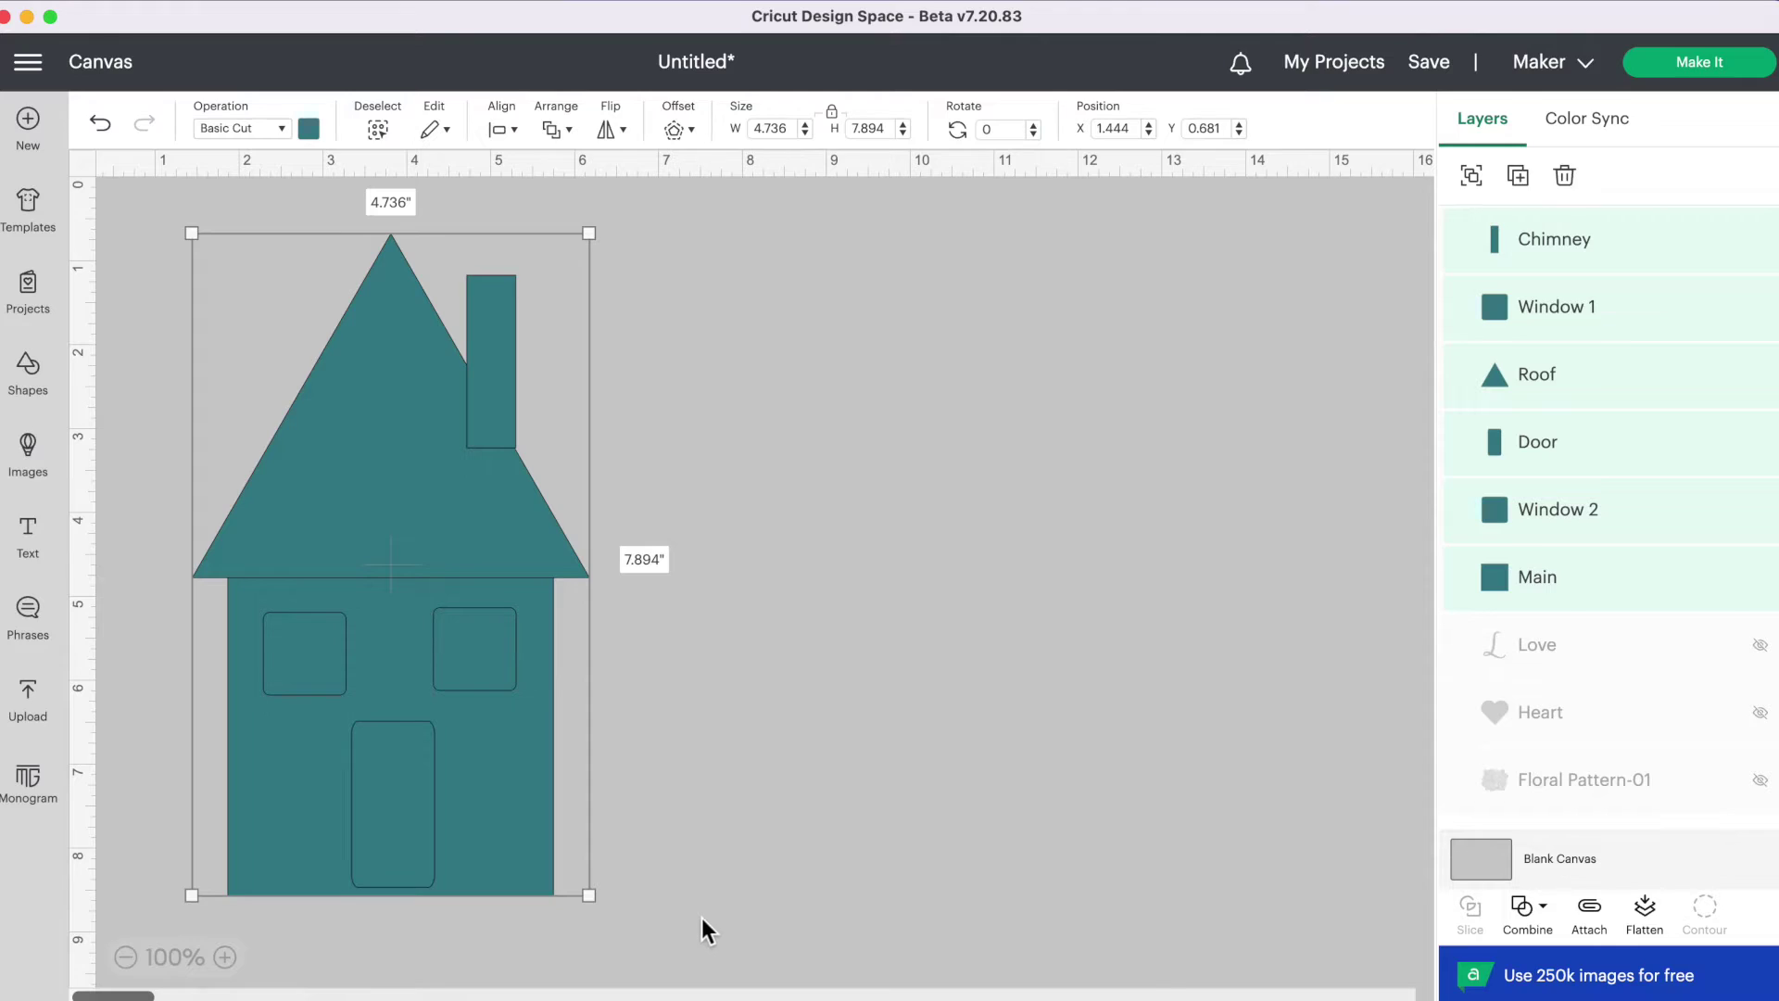
{"action": "left_click", "coordinate": [1526, 927]}
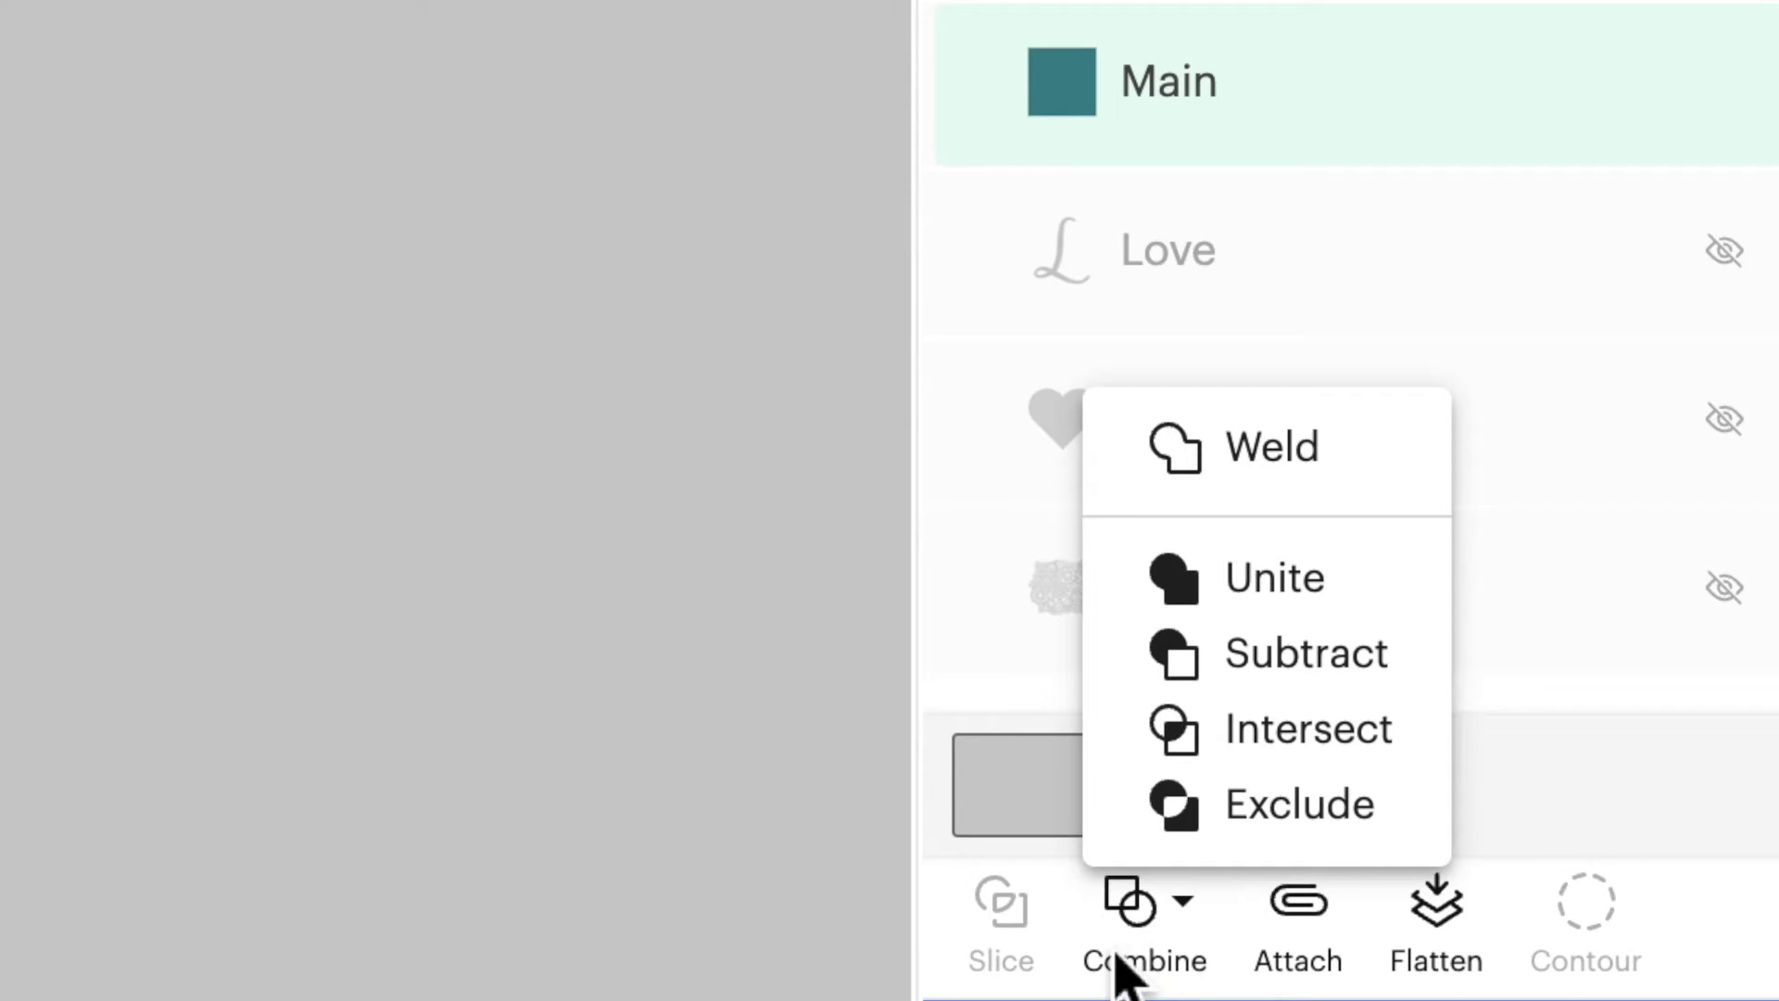
{"action": "left_click", "coordinate": [1297, 588]}
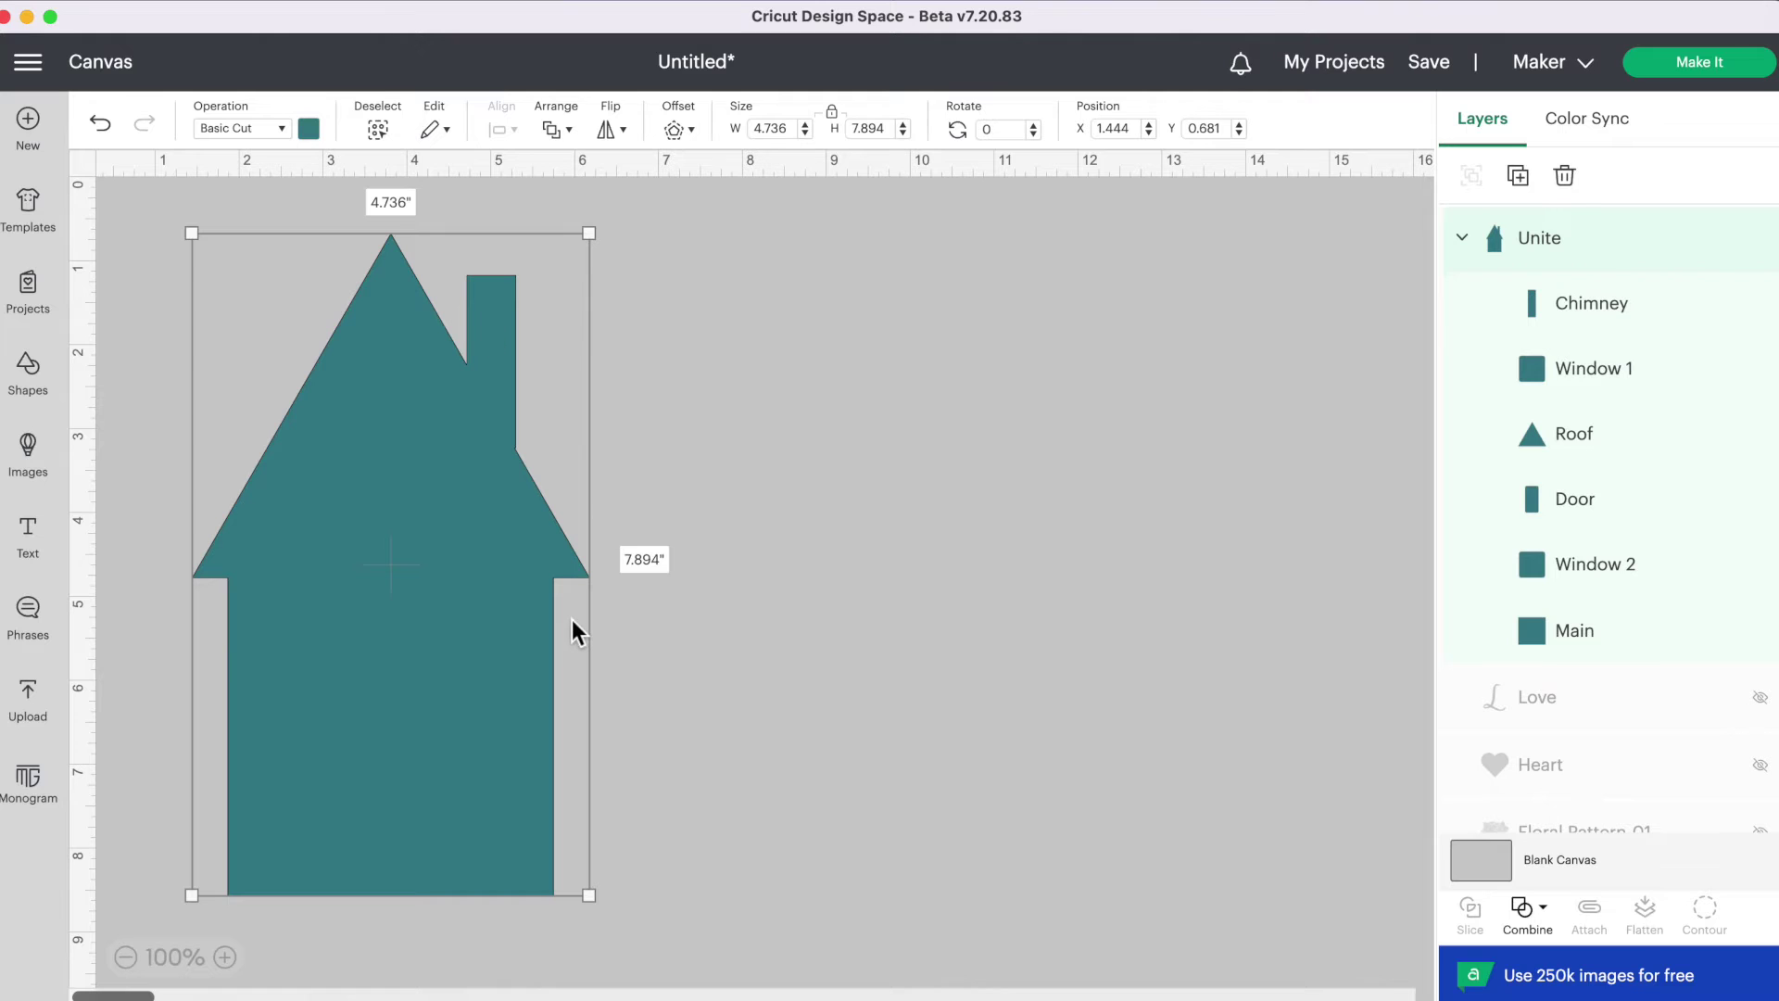
- Move the united house to the right, and enlarge its Roof layer proportionally to about 5.917" wide
{"action": "left_click_drag", "start_coordinate": [476, 554], "coordinate": [606, 518]}
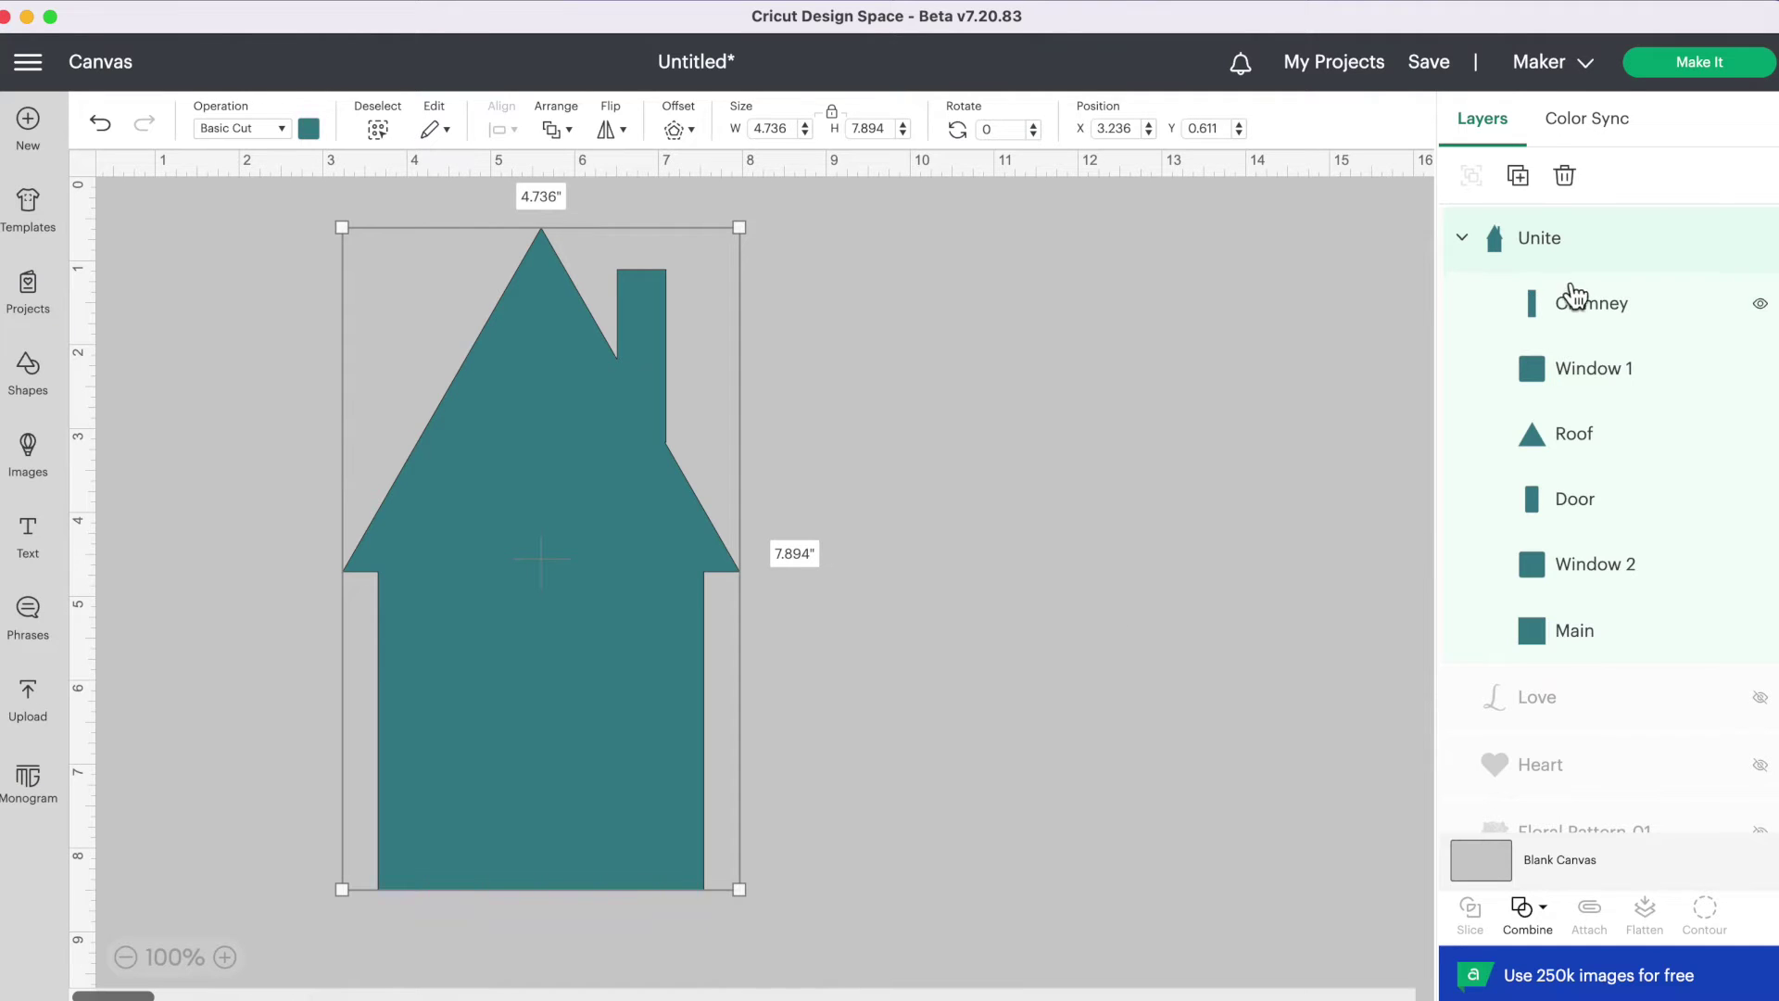
{"action": "left_click", "coordinate": [1580, 452]}
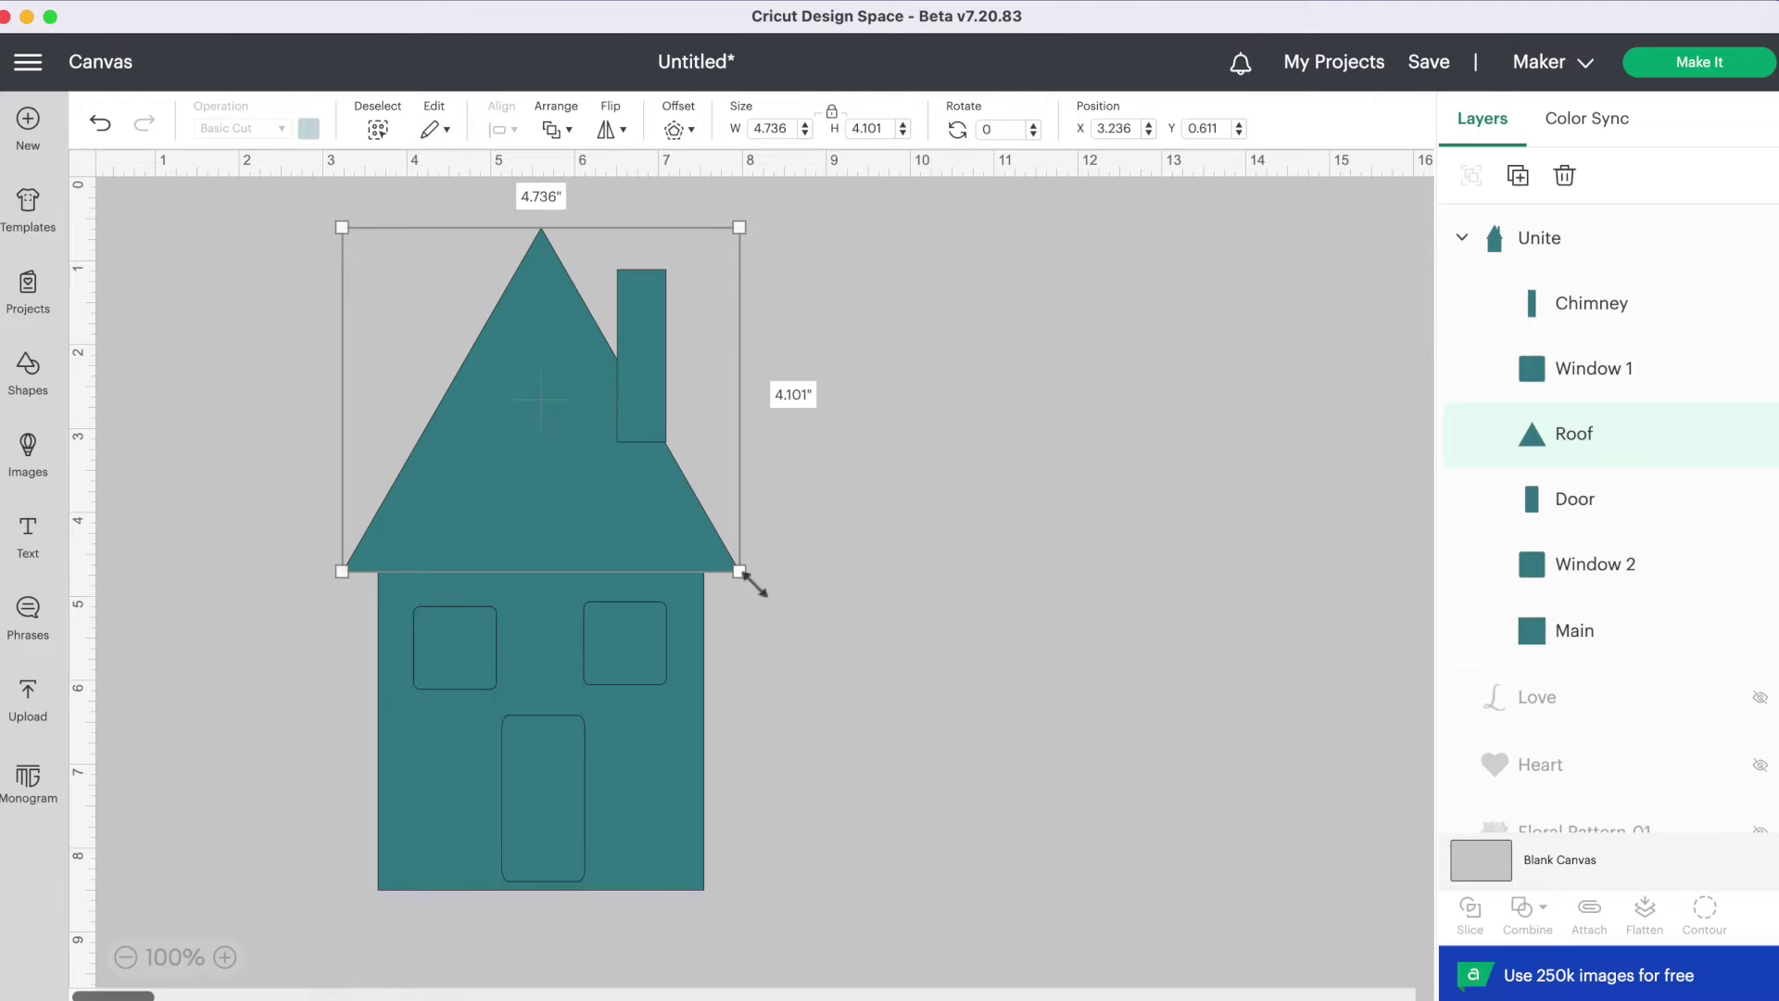
{"action": "left_click_drag", "start_coordinate": [741, 574], "coordinate": [849, 634]}
{"action": "left_click", "coordinate": [849, 634]}
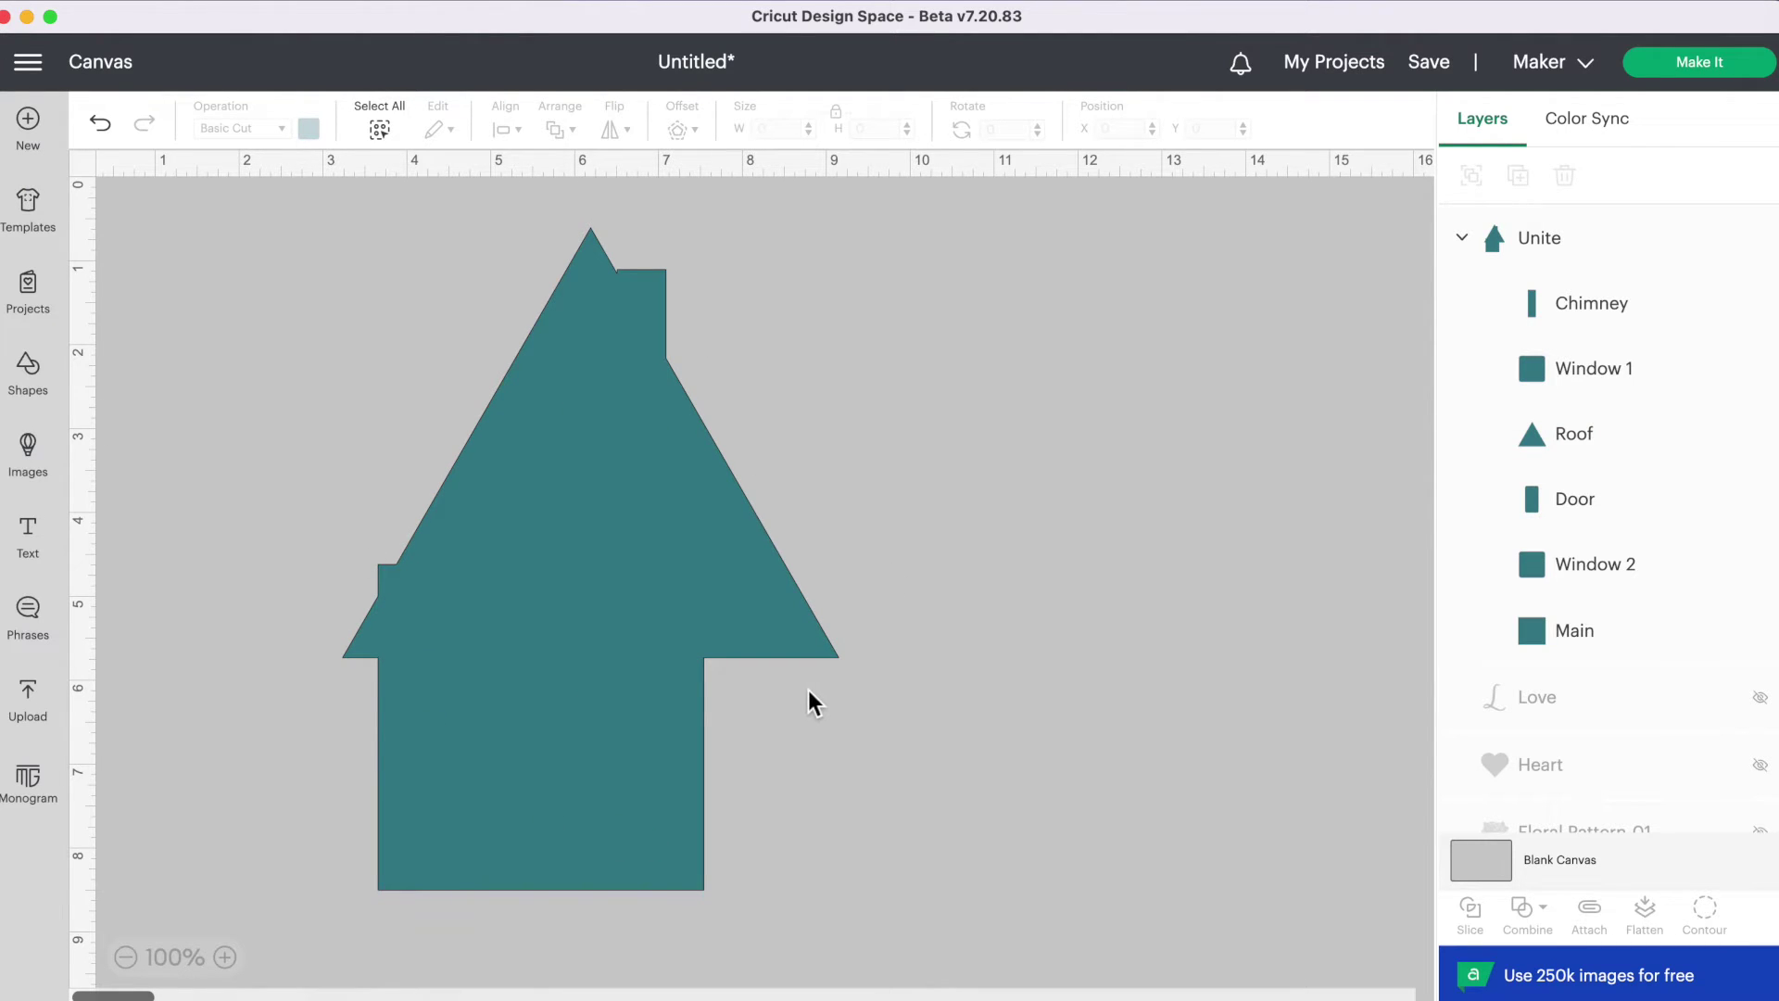
- Shift the united house slightly, and reposition only its Roof layer to about X 2.597", Y 0.889"
{"action": "mouse_move", "coordinate": [725, 604]}
{"action": "left_mouse_down"}
{"action": "mouse_move", "coordinate": [682, 595]}
{"action": "mouse_move", "coordinate": [713, 610]}
{"action": "left_mouse_up"}
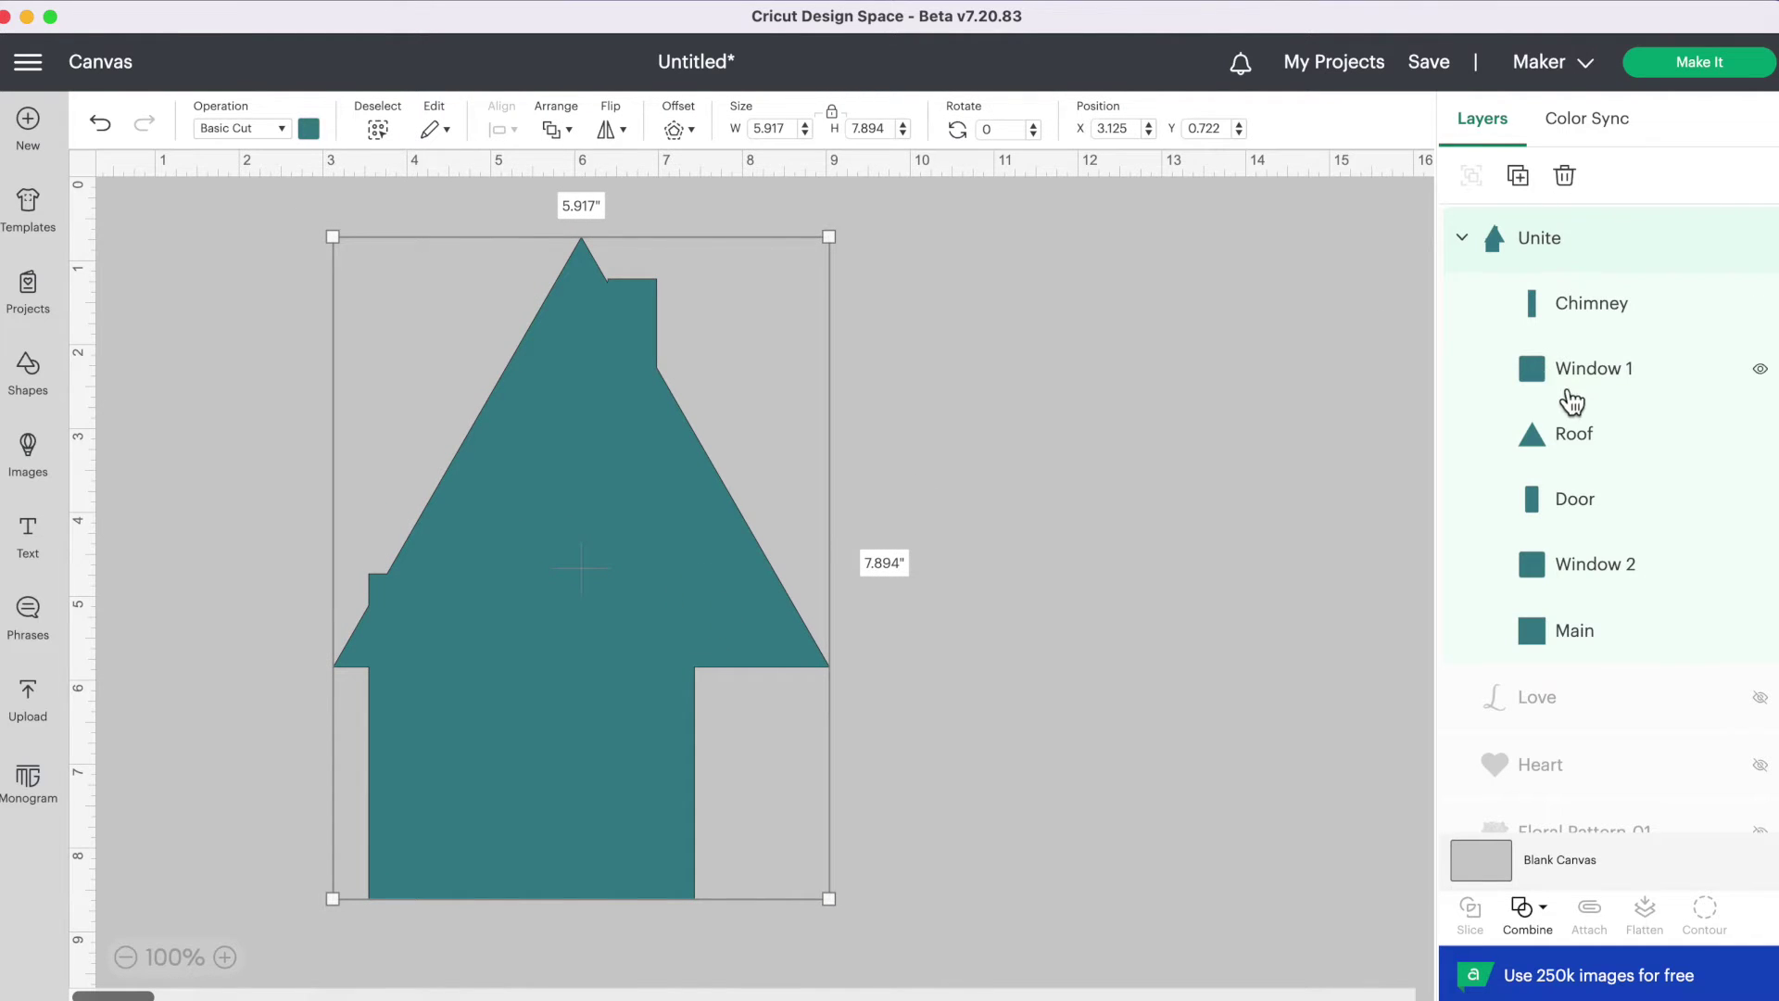
{"action": "left_click", "coordinate": [1574, 448]}
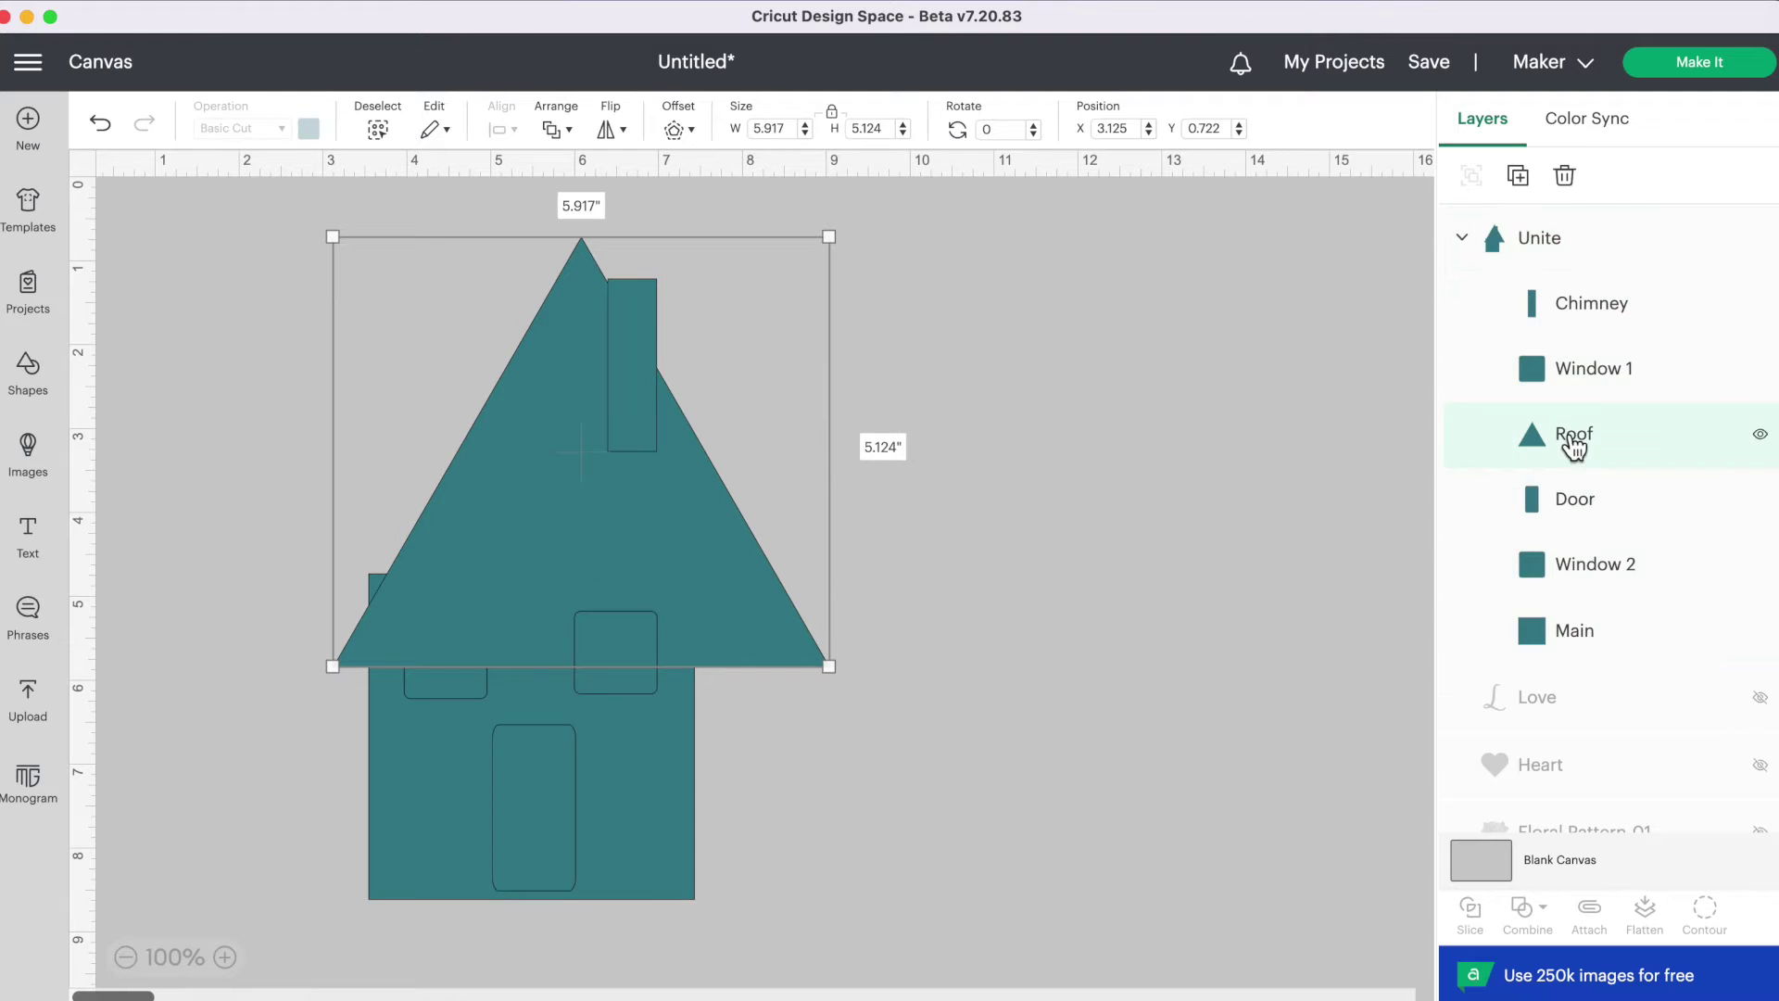
{"action": "left_click_drag", "start_coordinate": [627, 509], "coordinate": [607, 489]}
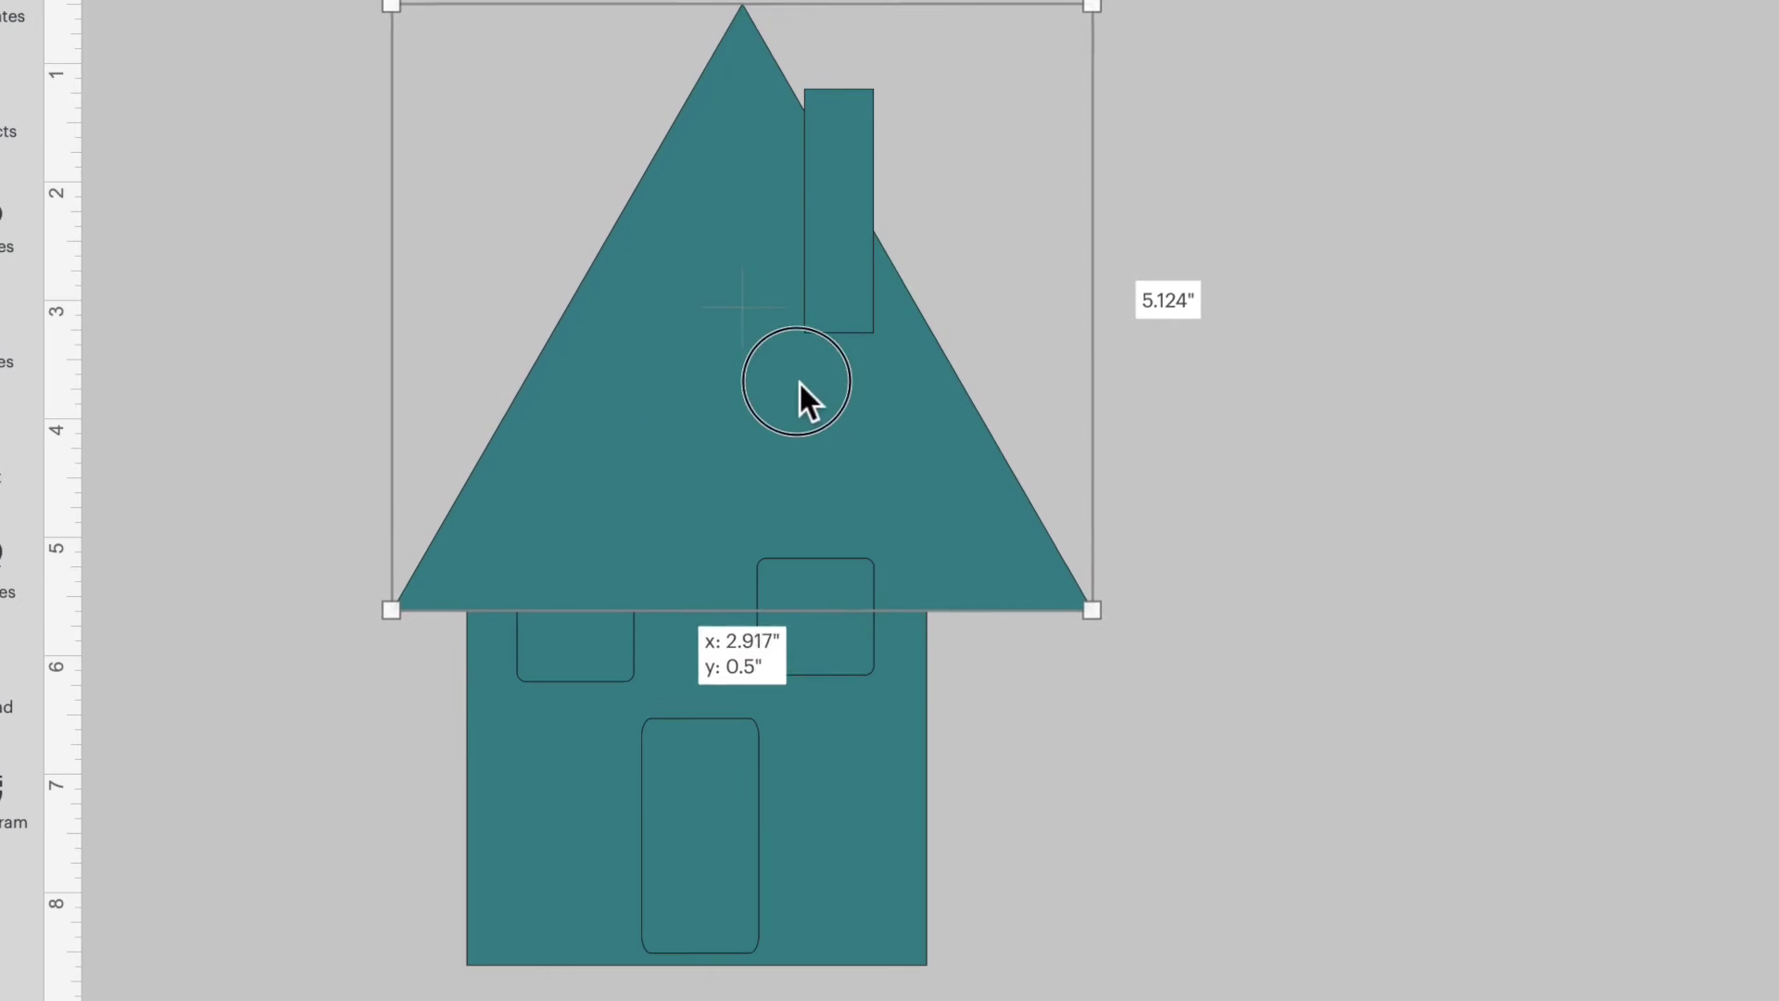
{"action": "left_click_drag", "start_coordinate": [799, 384], "coordinate": [767, 432]}
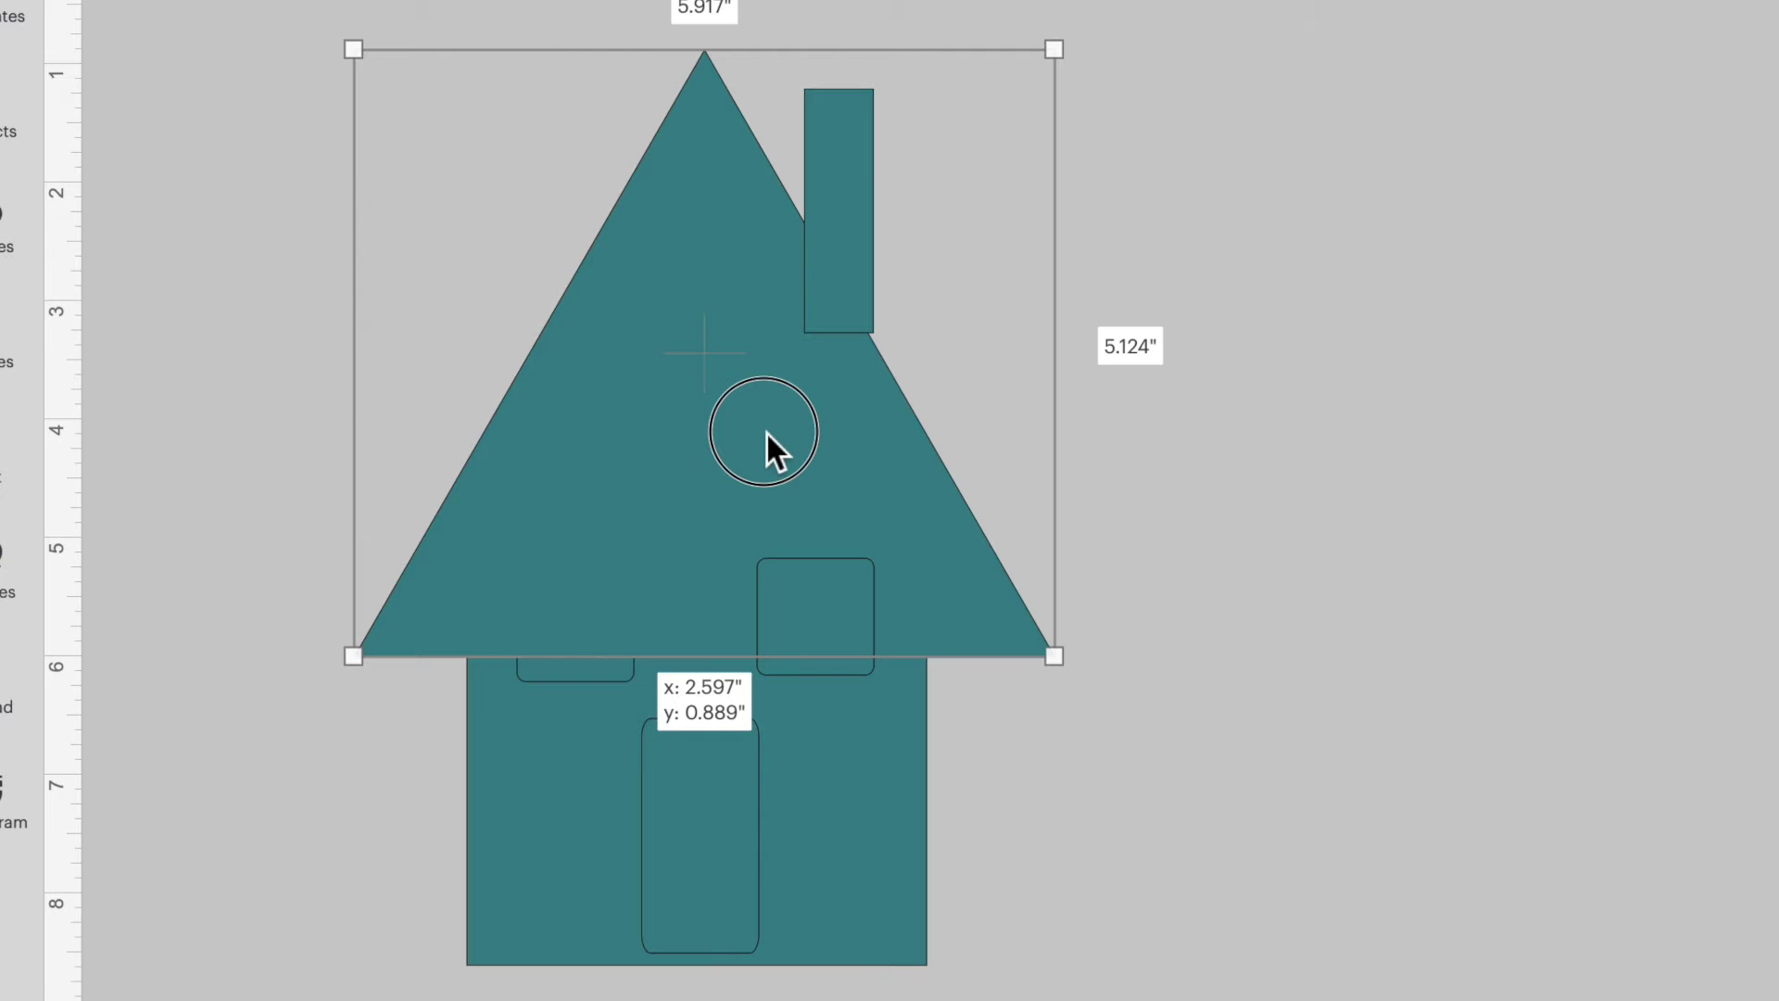
{"action": "left_click_drag", "start_coordinate": [768, 433], "coordinate": [767, 436]}
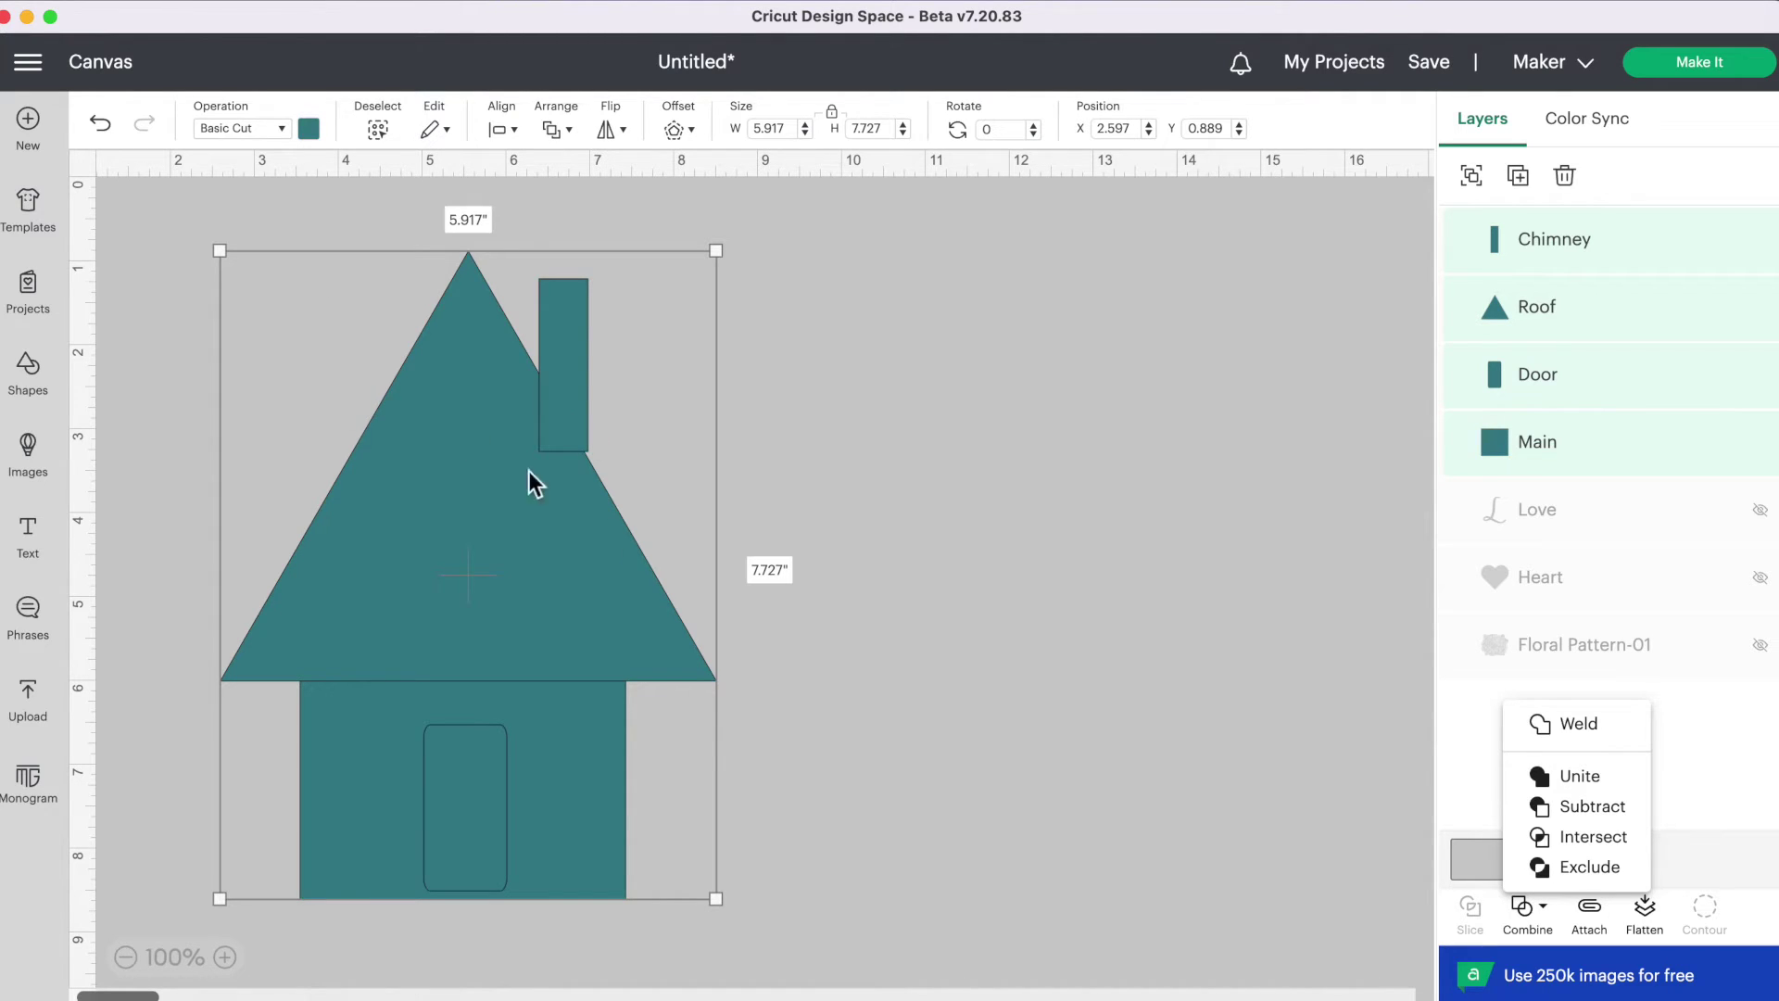
- Subtract the chimney, roof and door from the main square, and reverse it with Undo Subtract
{"action": "left_click", "coordinate": [206, 219]}
{"action": "left_click_drag", "start_coordinate": [168, 208], "coordinate": [786, 922]}
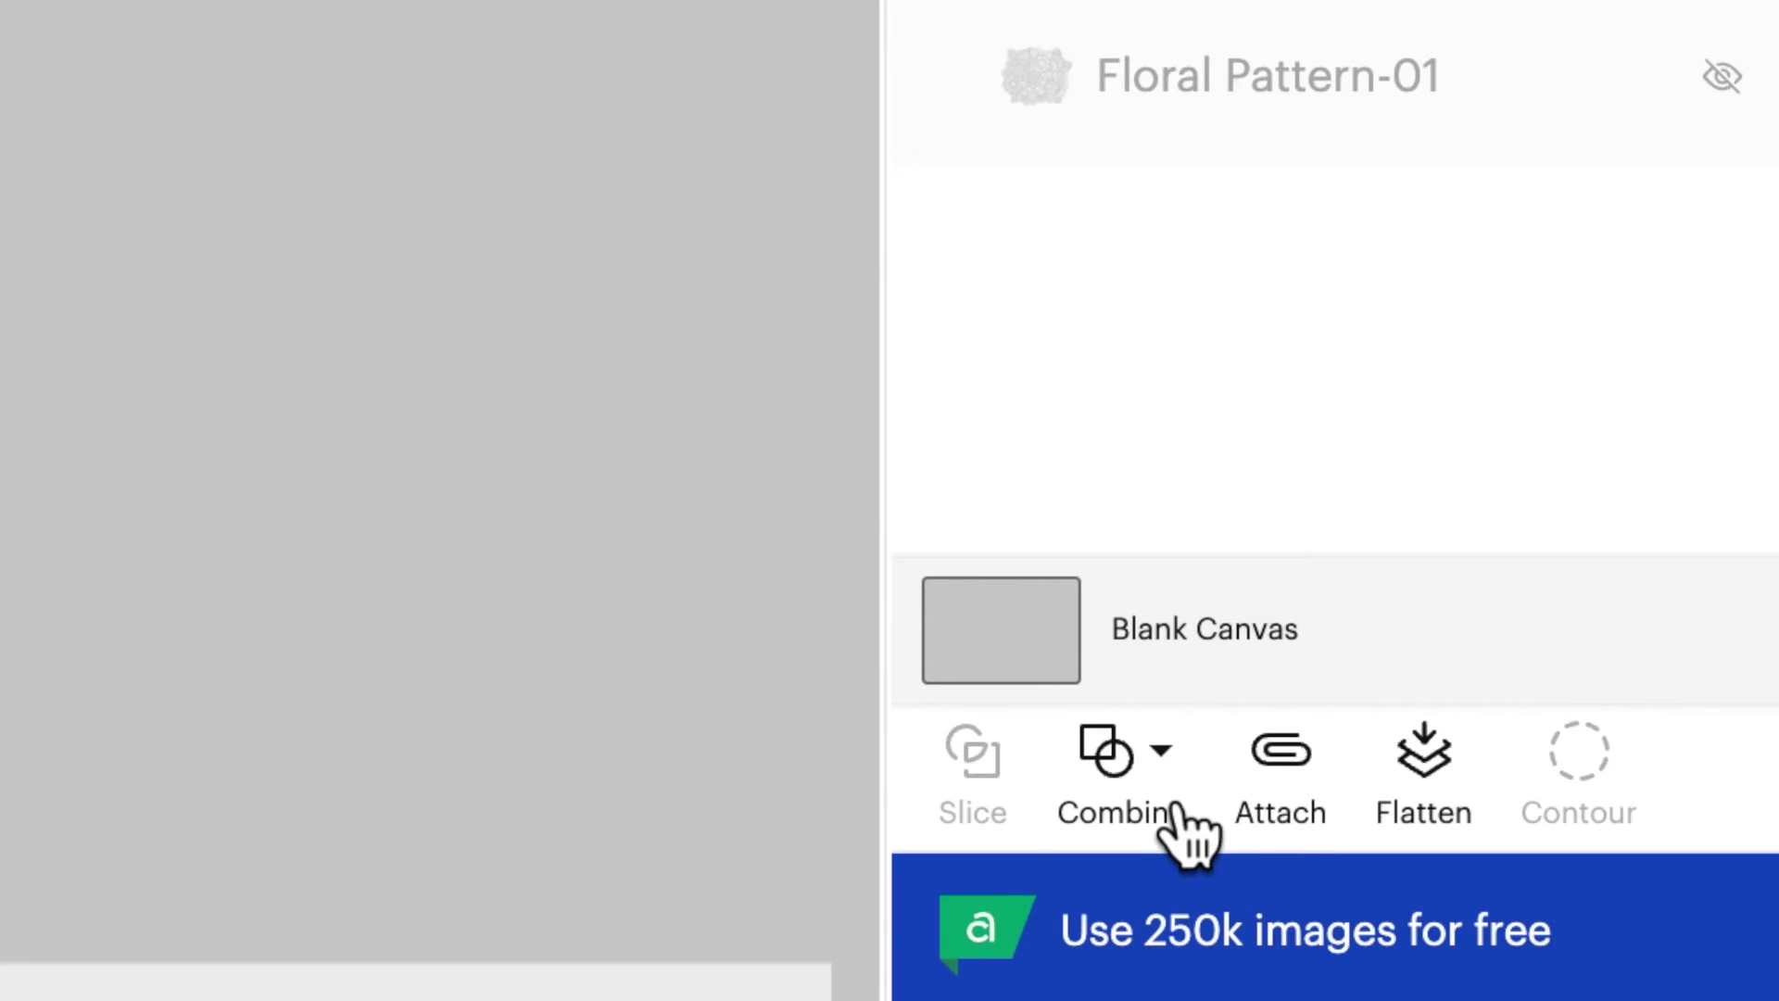
{"action": "left_click", "coordinate": [1547, 925]}
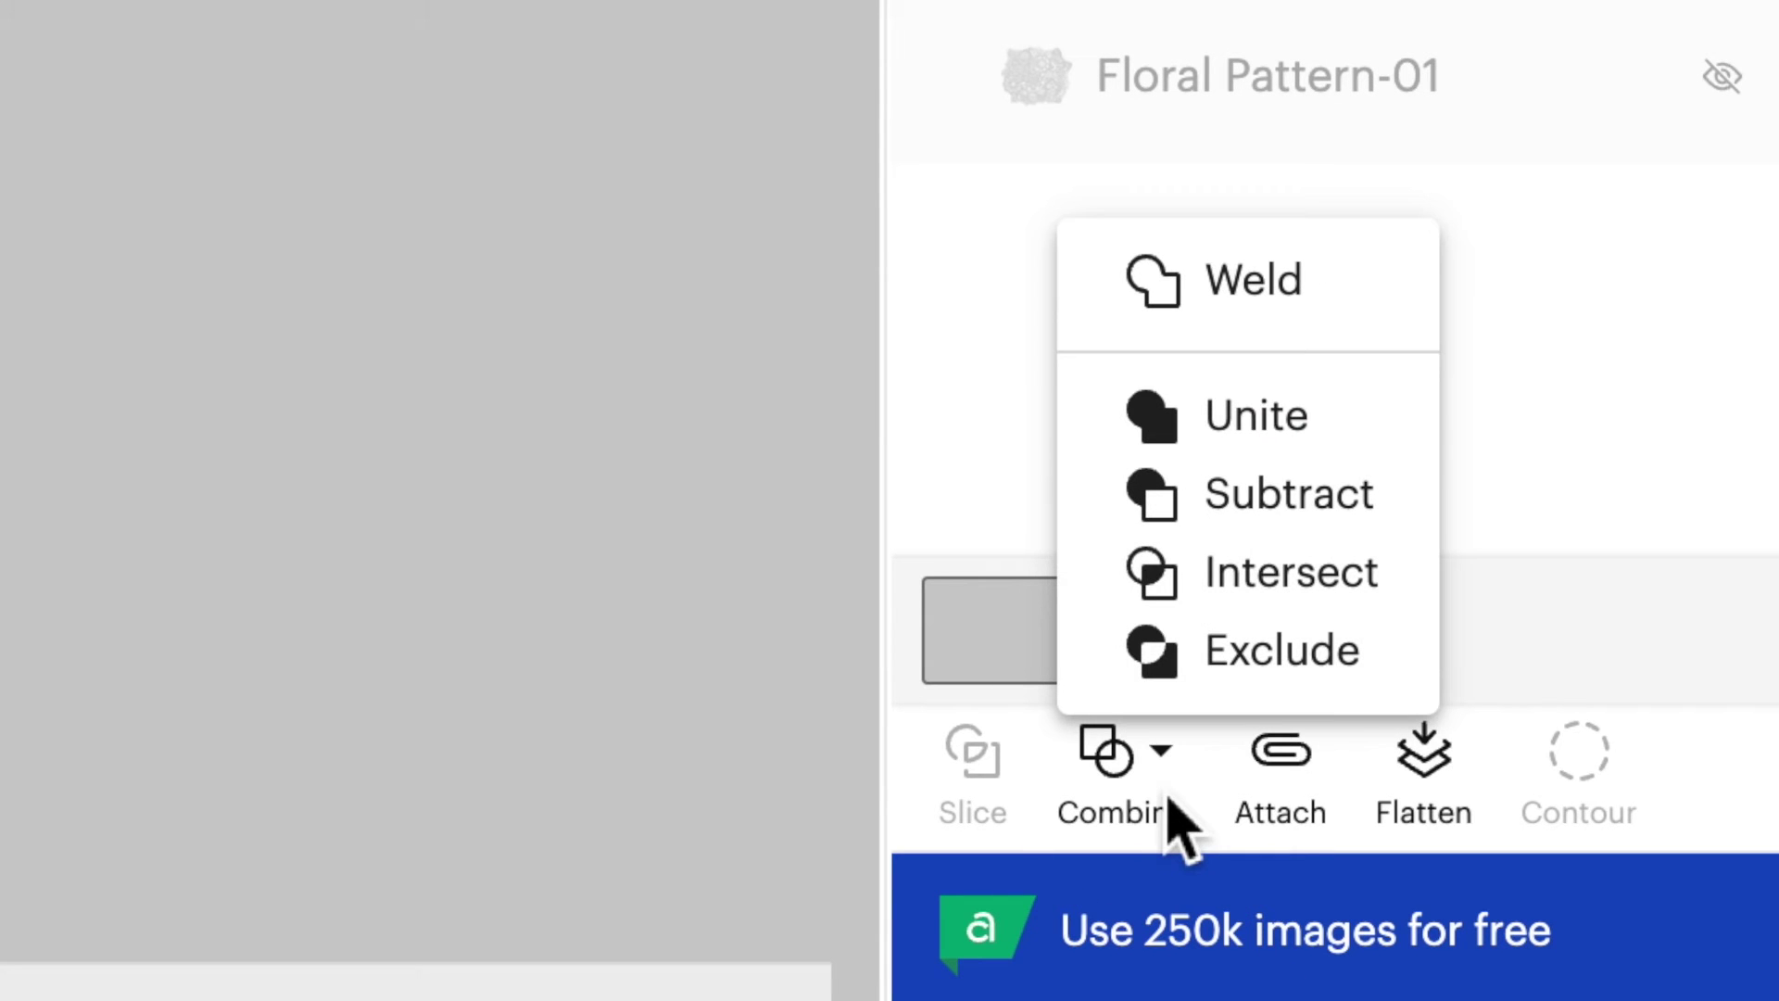
{"action": "left_click", "coordinate": [1265, 507]}
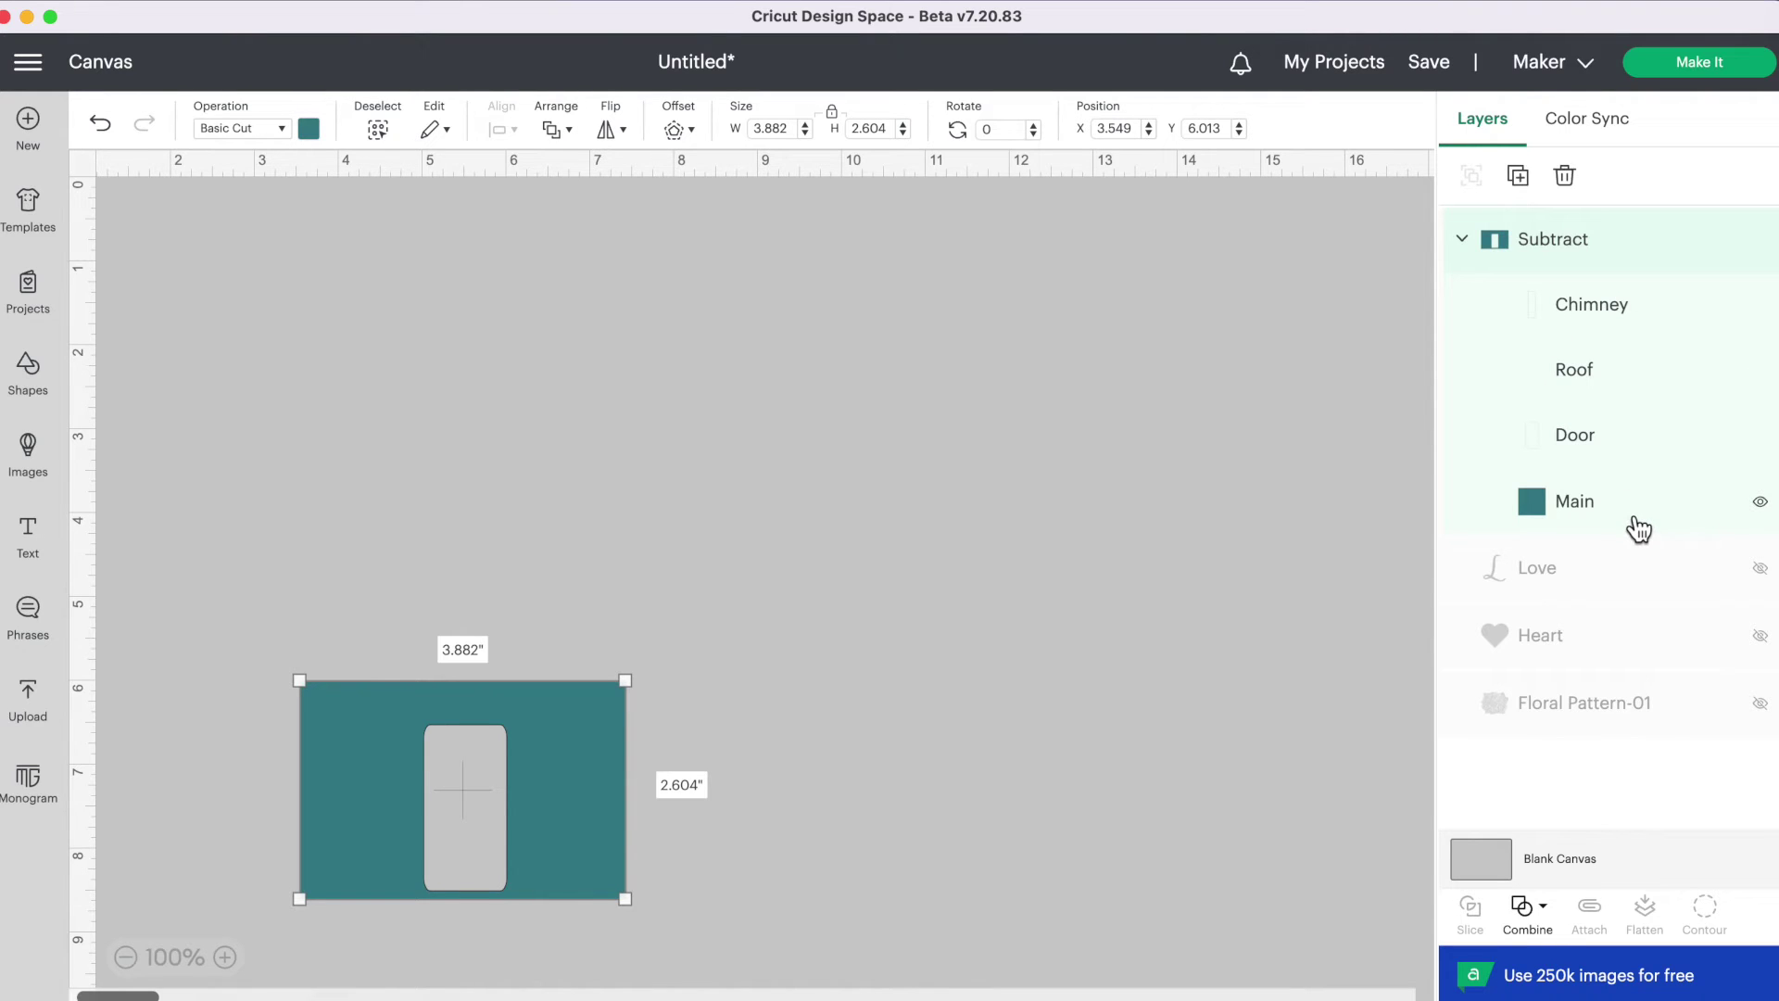
{"action": "left_click", "coordinate": [1540, 912]}
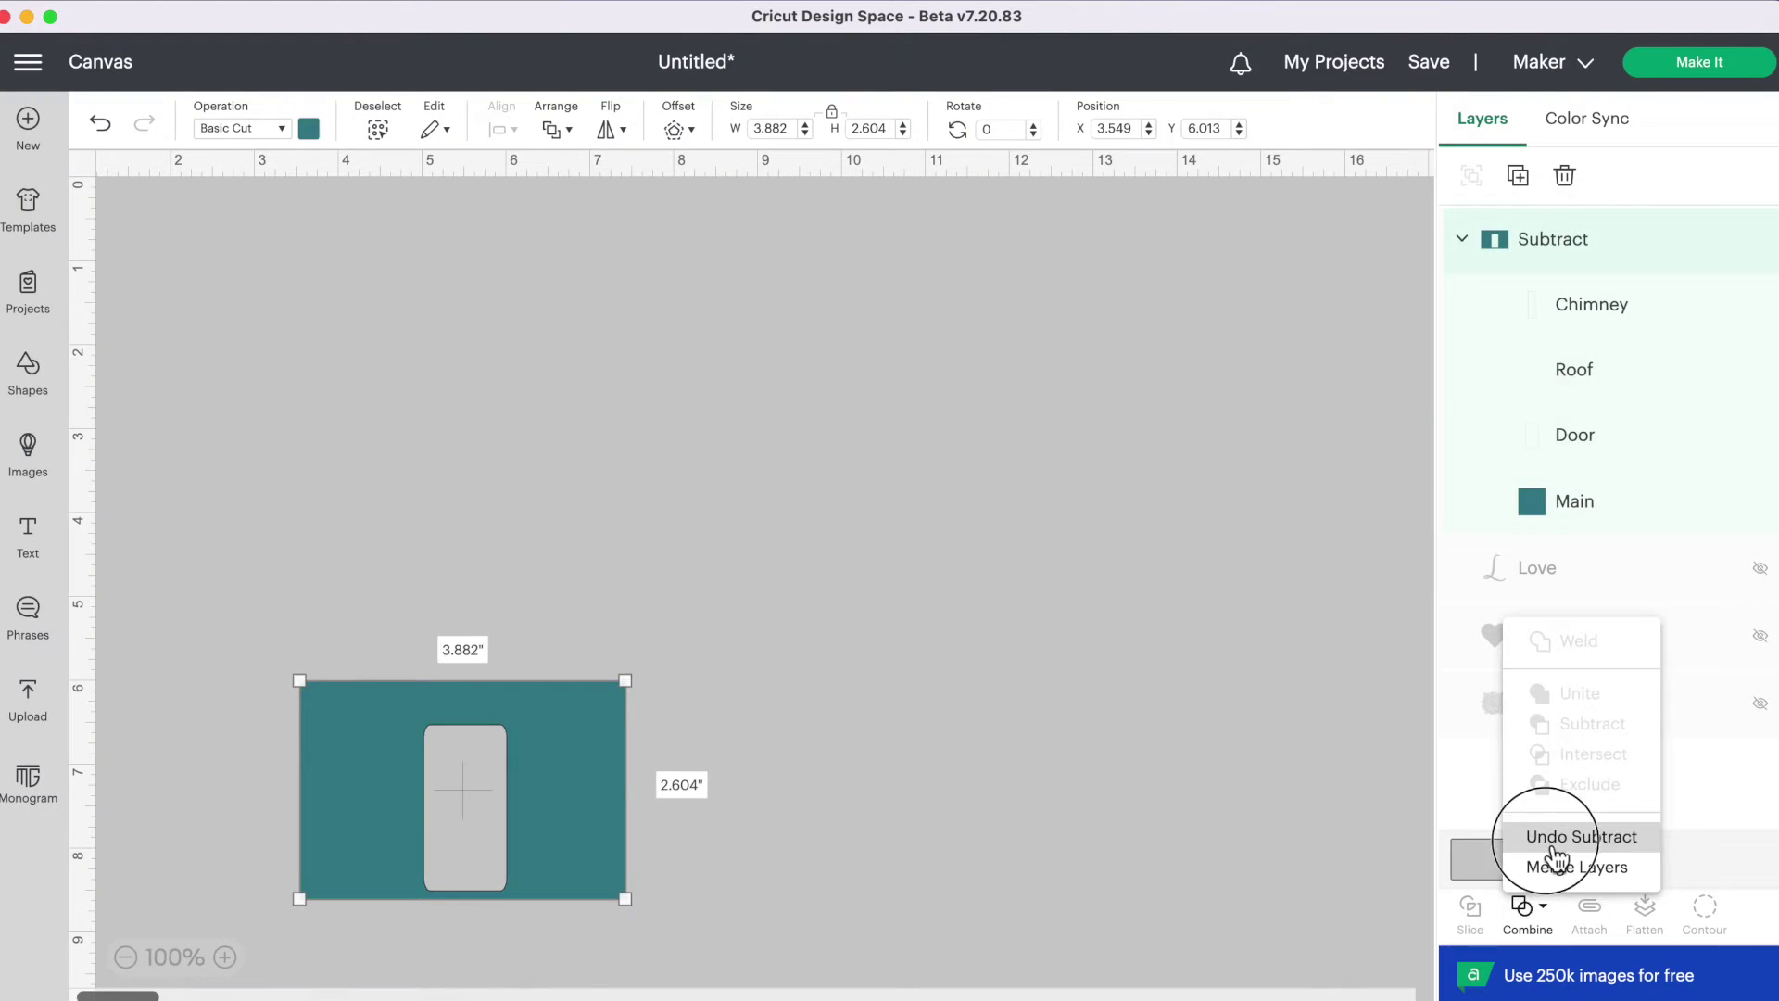
{"action": "left_click", "coordinate": [1195, 753]}
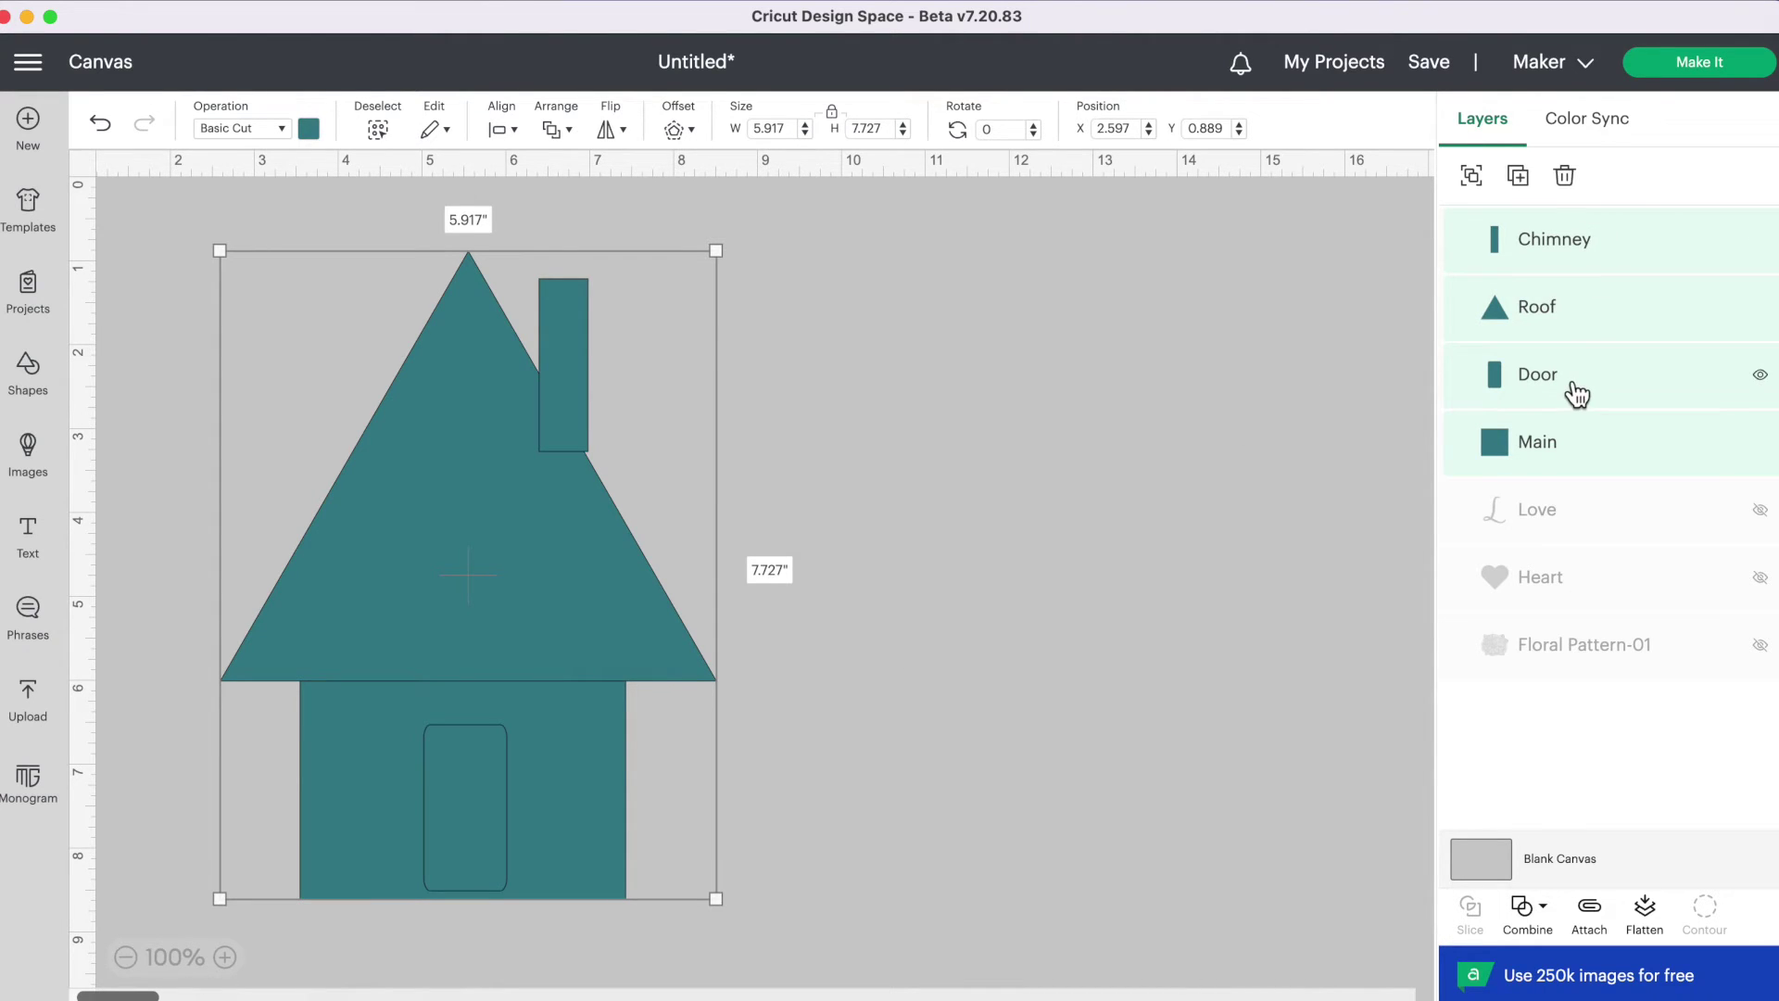
- Subtract the chimney, roof and door from the main square again, and move the Door layer to the right within it
{"action": "left_click", "coordinate": [1537, 913]}
{"action": "left_click", "coordinate": [1586, 808]}
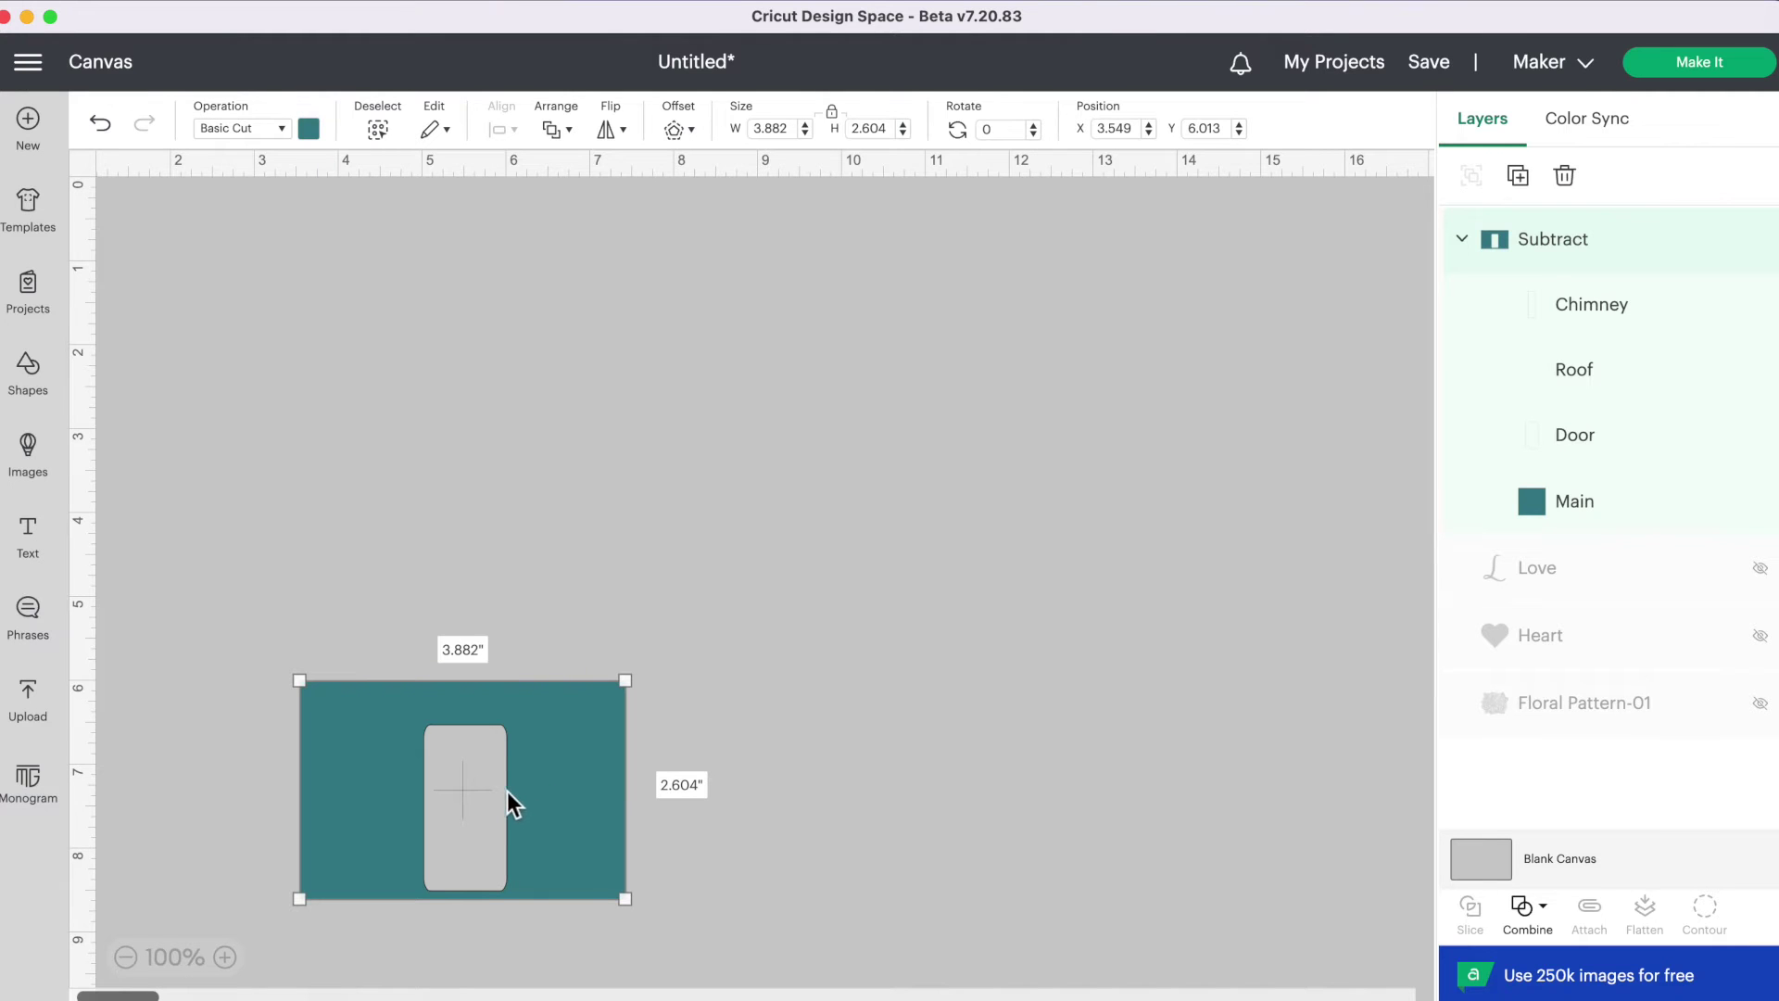
{"action": "left_click", "coordinate": [1635, 454]}
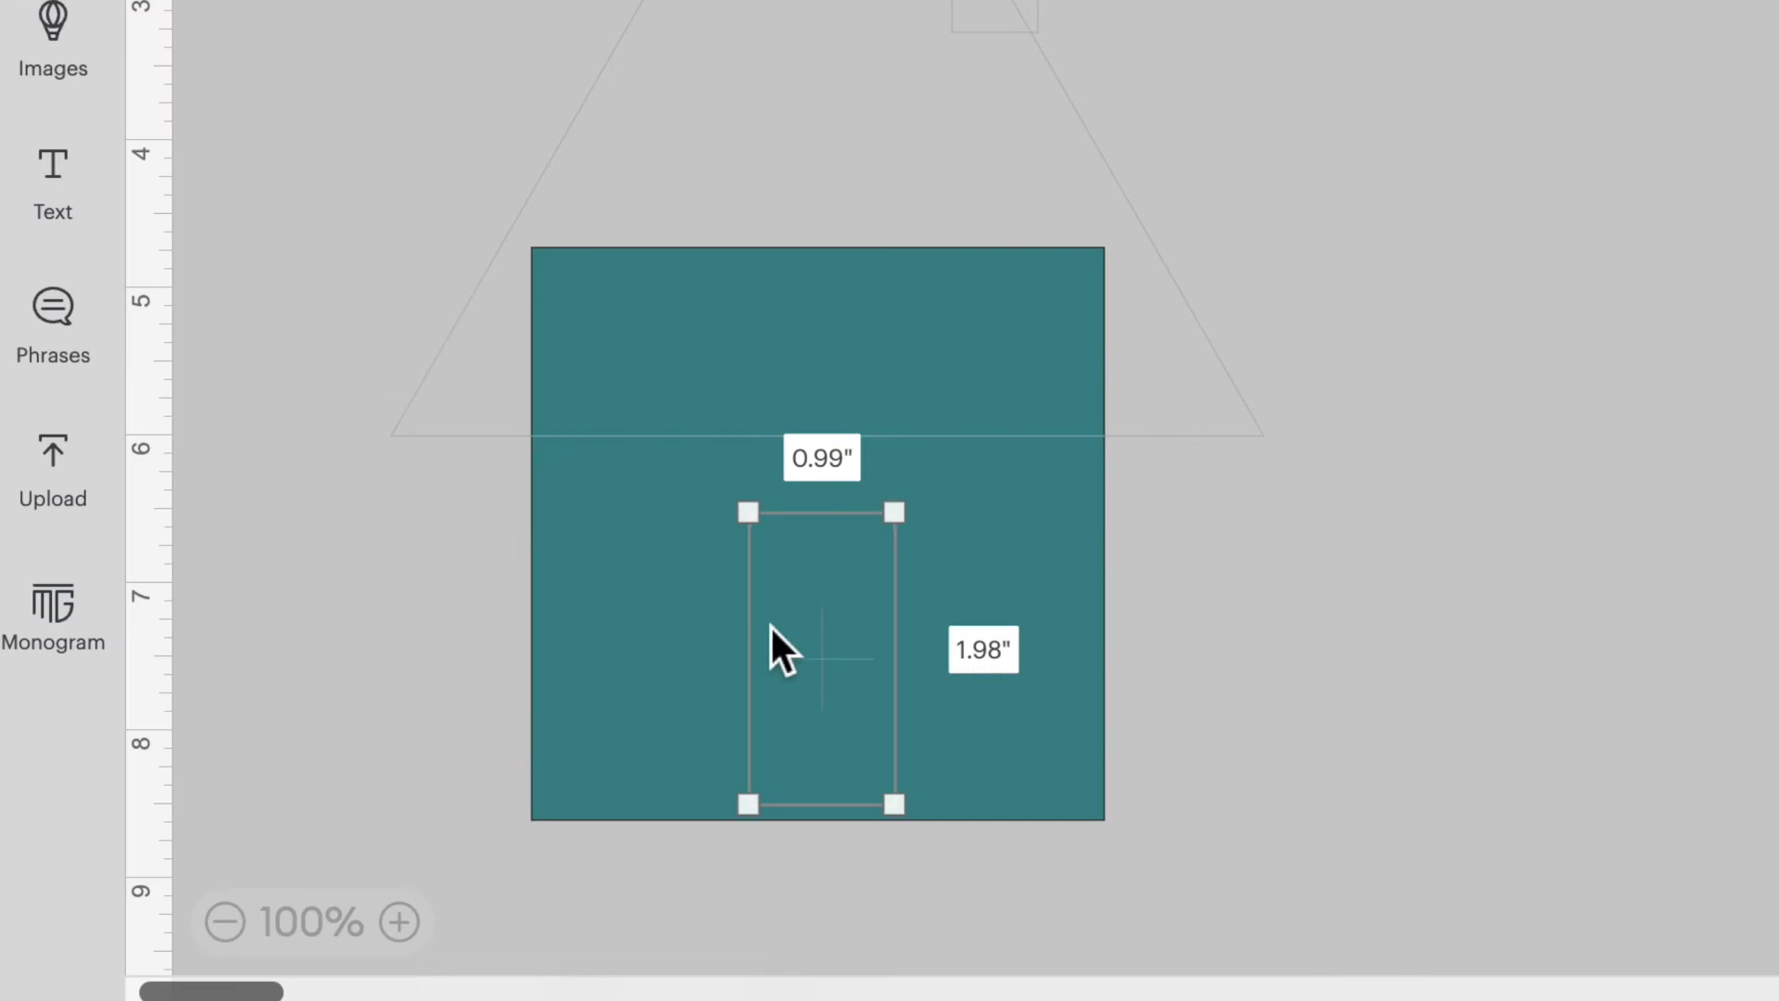
{"action": "left_click_drag", "start_coordinate": [780, 625], "coordinate": [927, 626]}
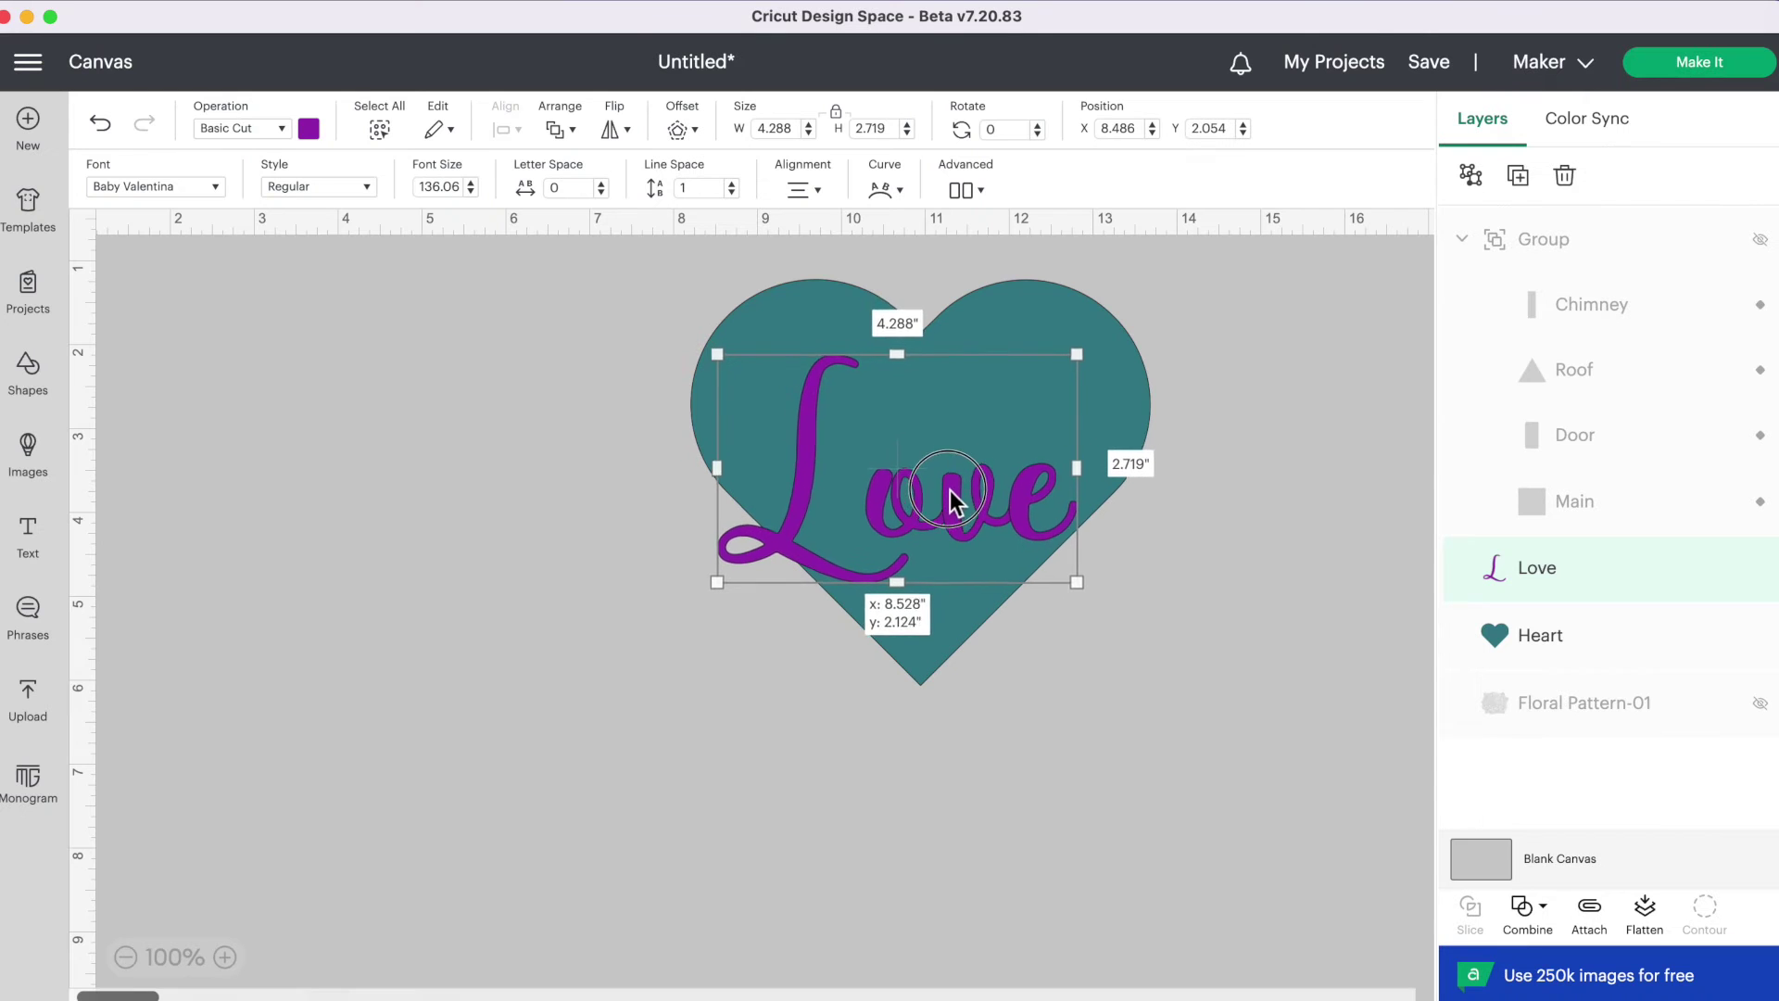
- Shrink the Love text to about 4.163" wide and position it over the heart at about X 8.931", Y 2.152"
{"action": "left_click_drag", "start_coordinate": [948, 491], "coordinate": [959, 477]}
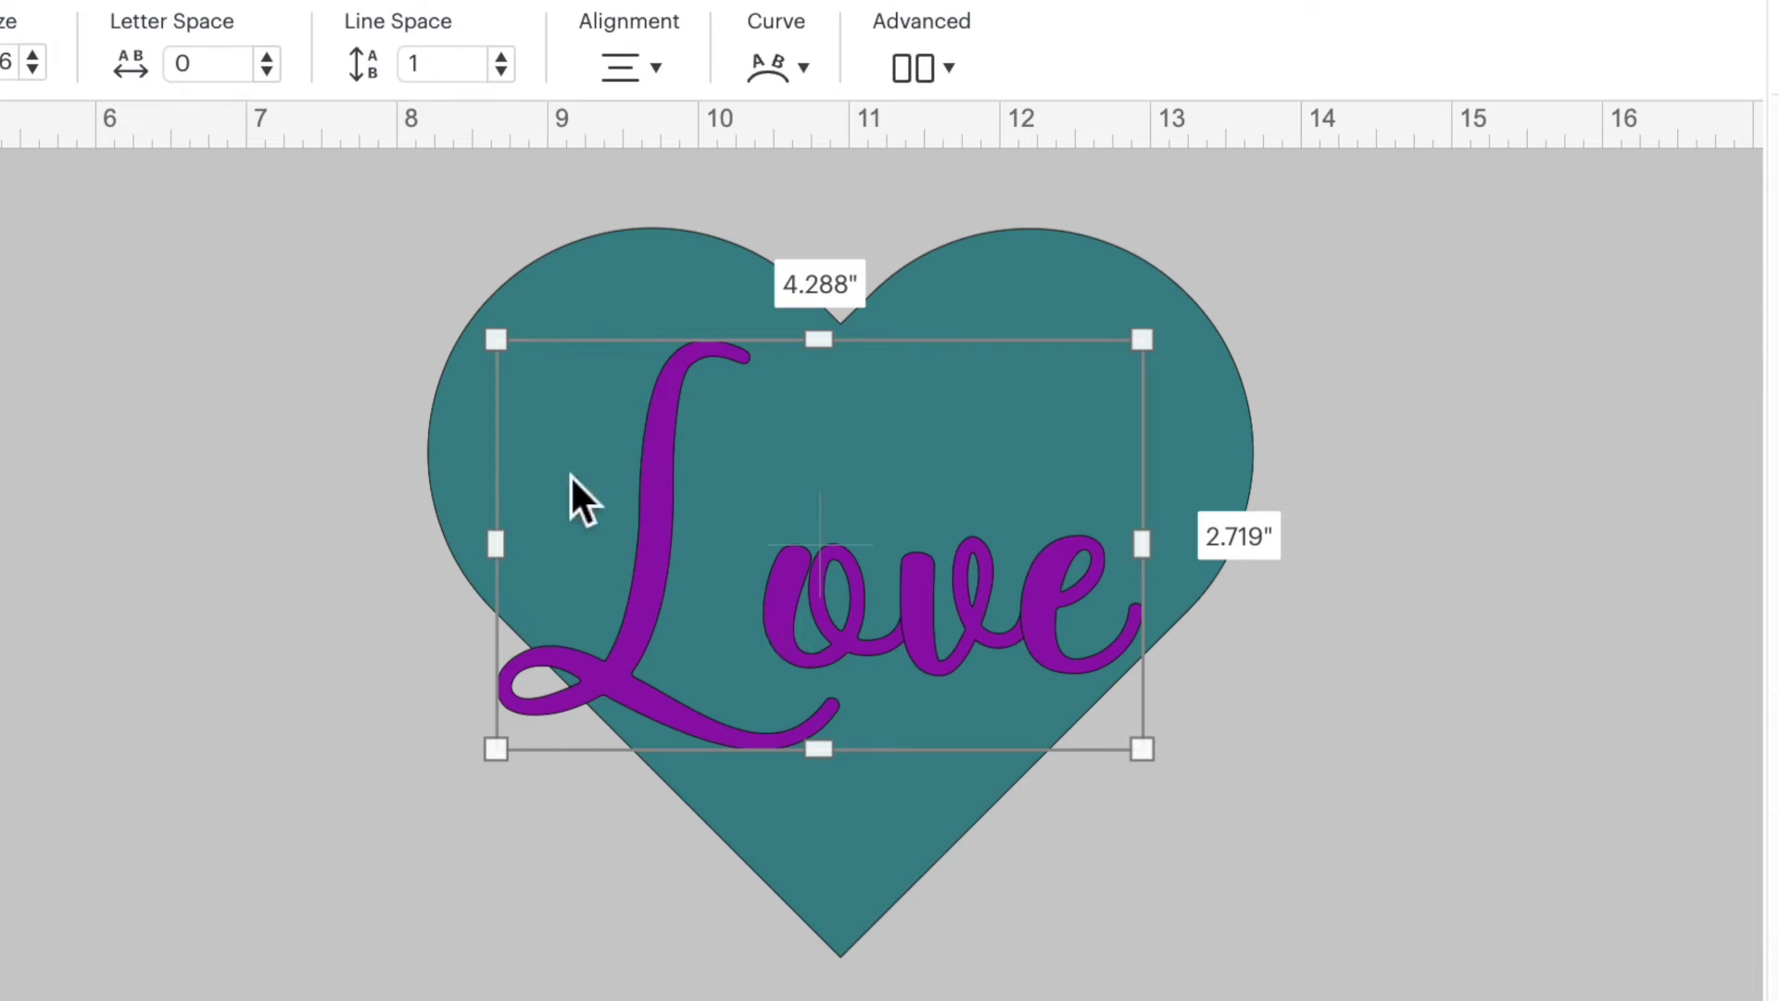
{"action": "left_click", "coordinate": [1021, 604]}
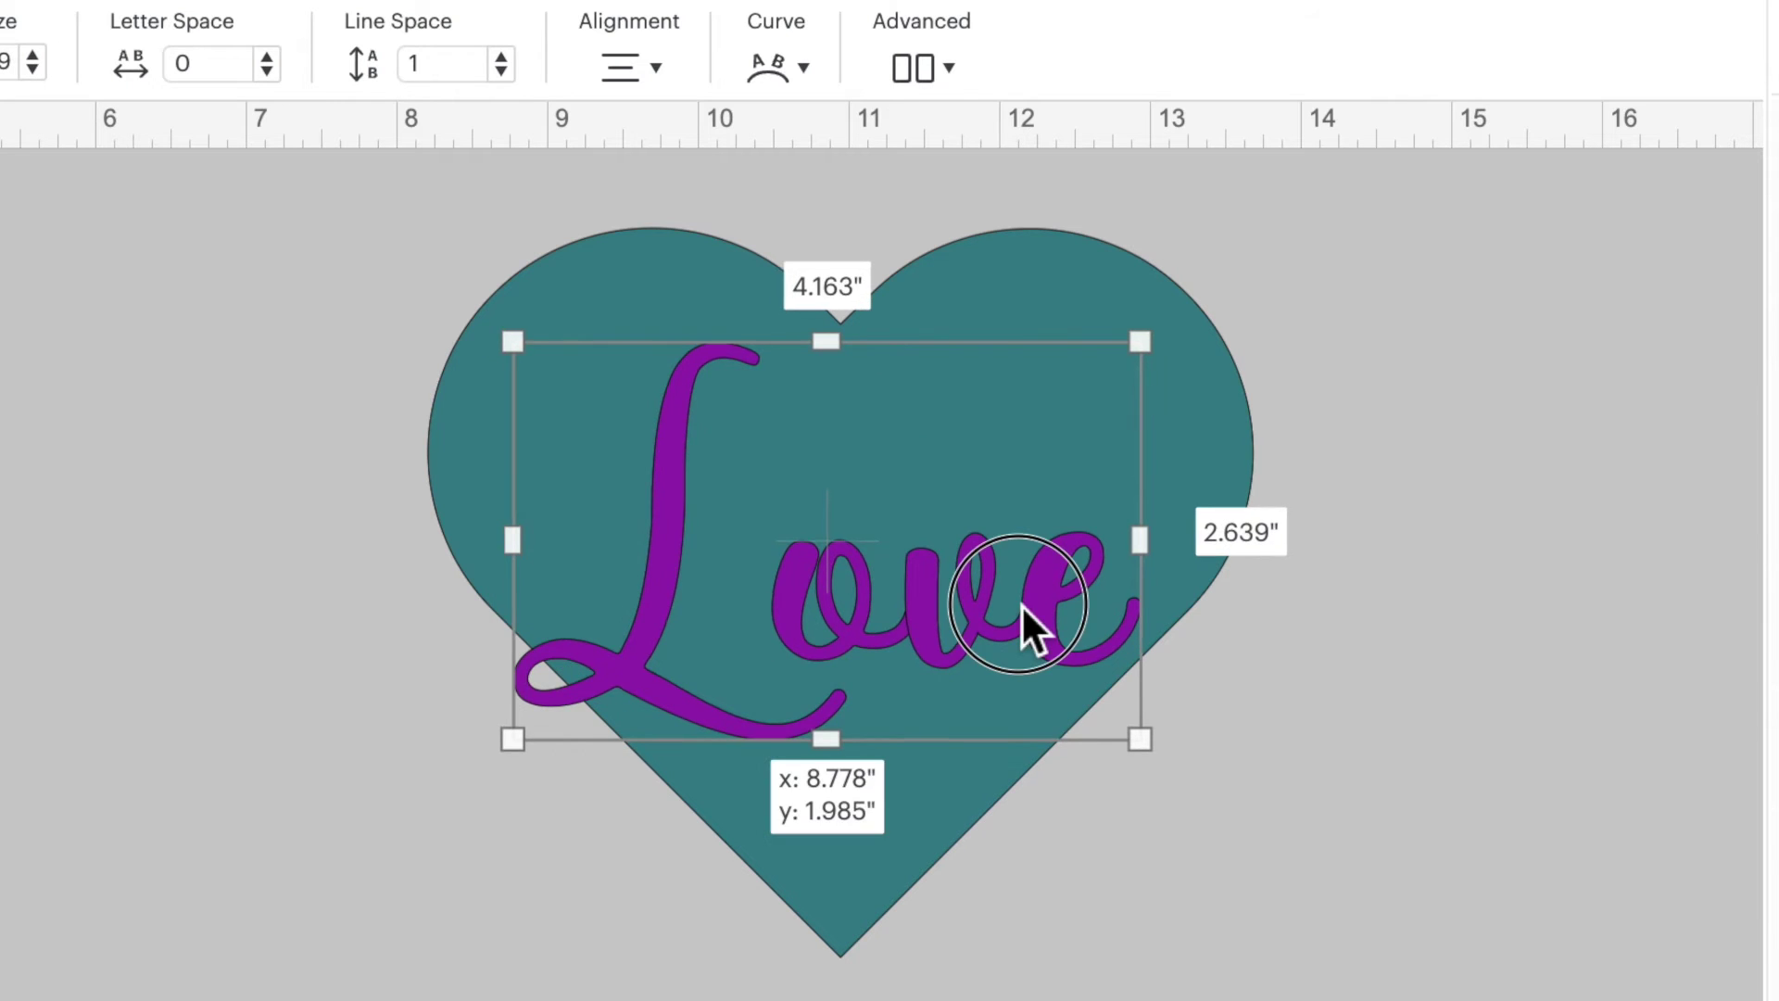
{"action": "left_click_drag", "start_coordinate": [997, 606], "coordinate": [1017, 633]}
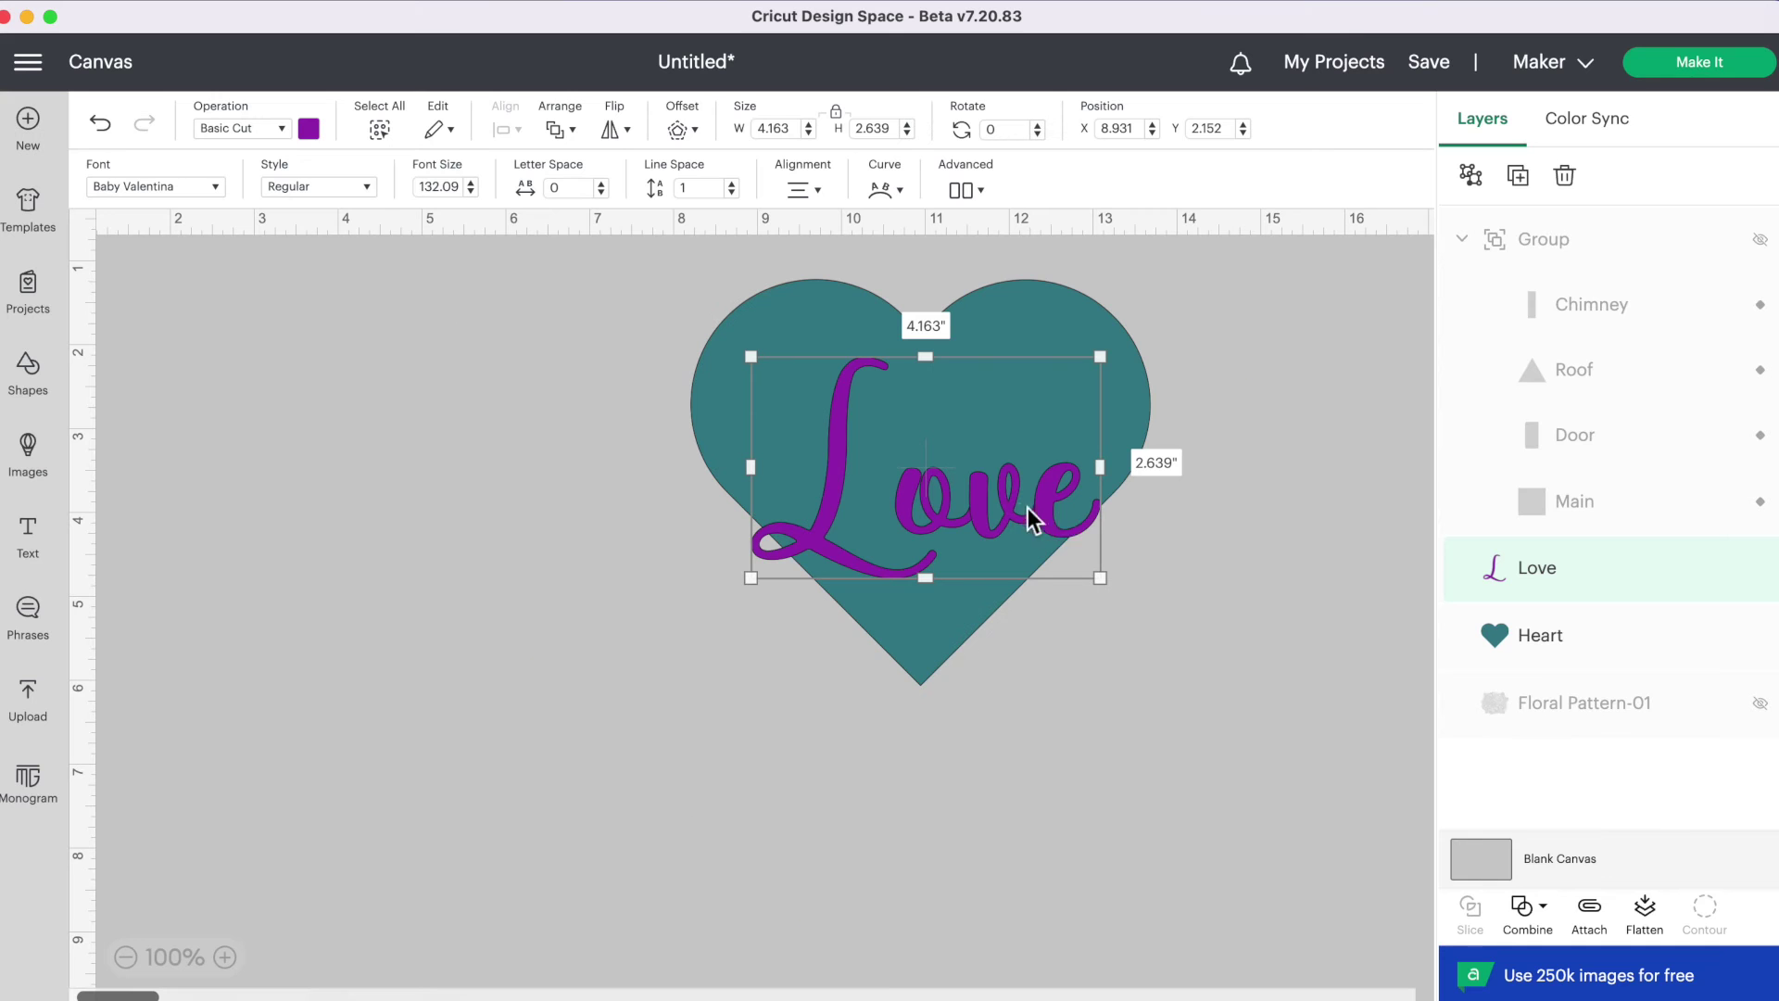
{"action": "left_click", "coordinate": [1142, 617]}
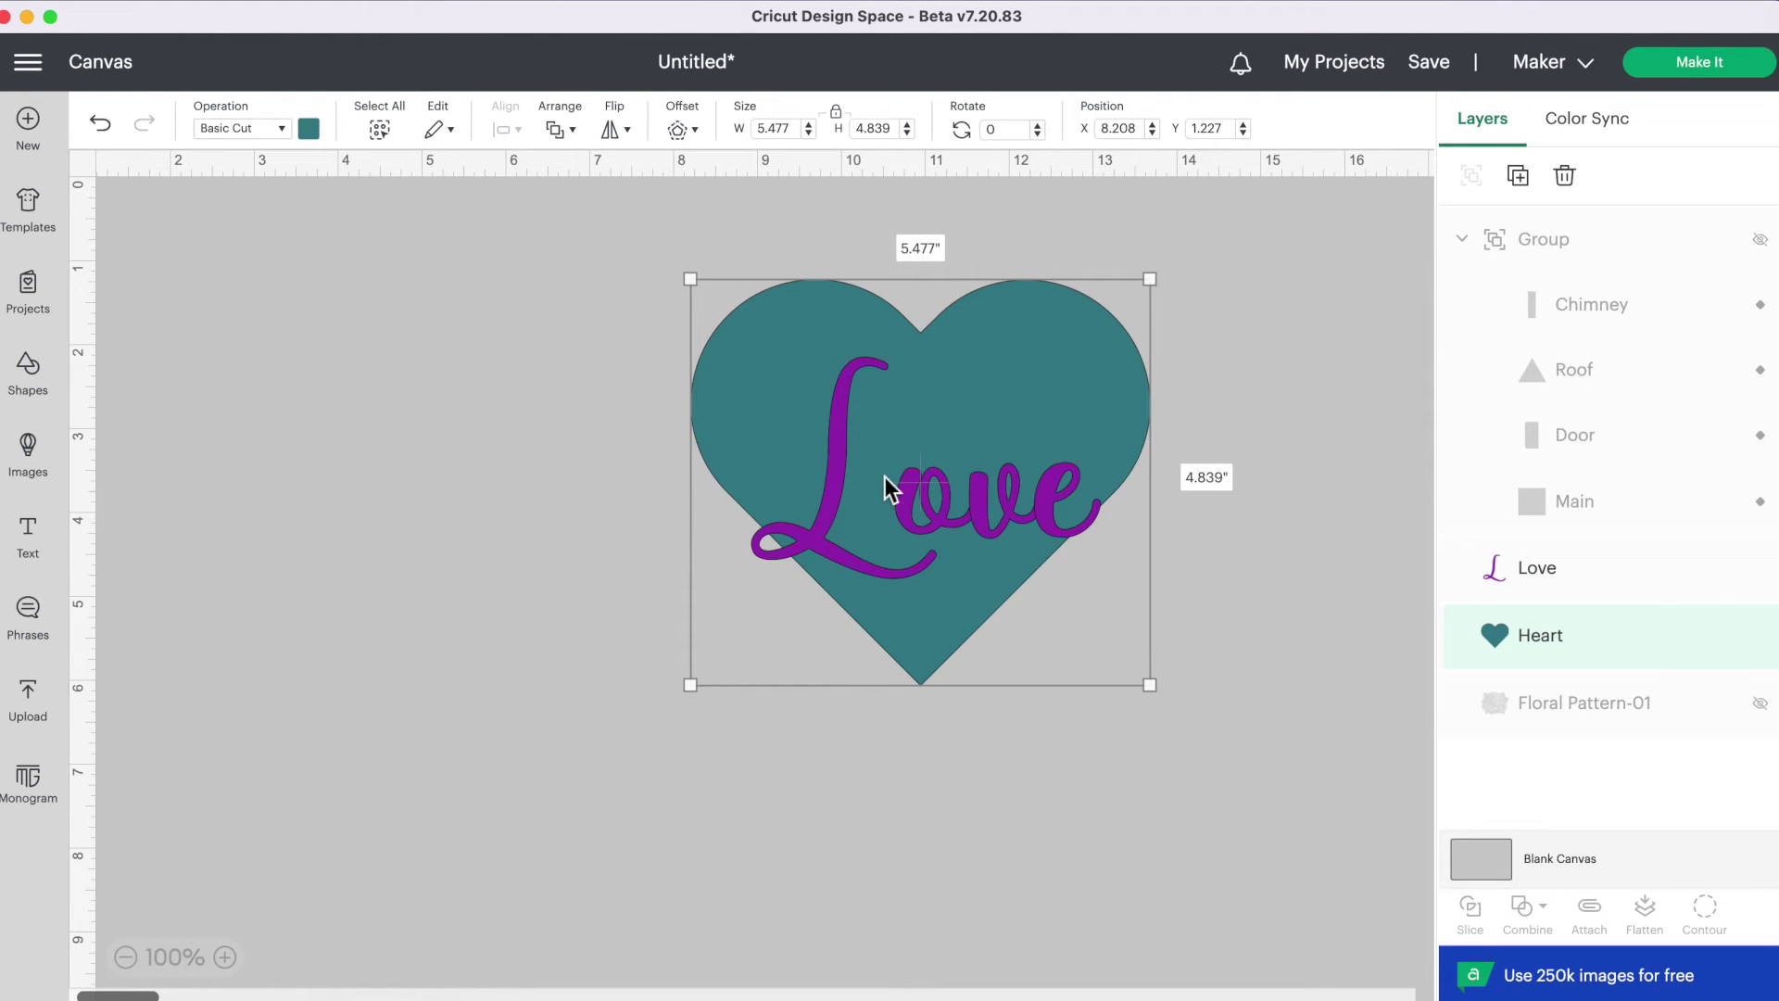
- Slice the overlapping Love text and heart, move the resulting pieces apart, and undo the slice
{"action": "left_click", "coordinate": [1248, 747]}
{"action": "left_click_drag", "start_coordinate": [1237, 391], "coordinate": [1008, 575]}
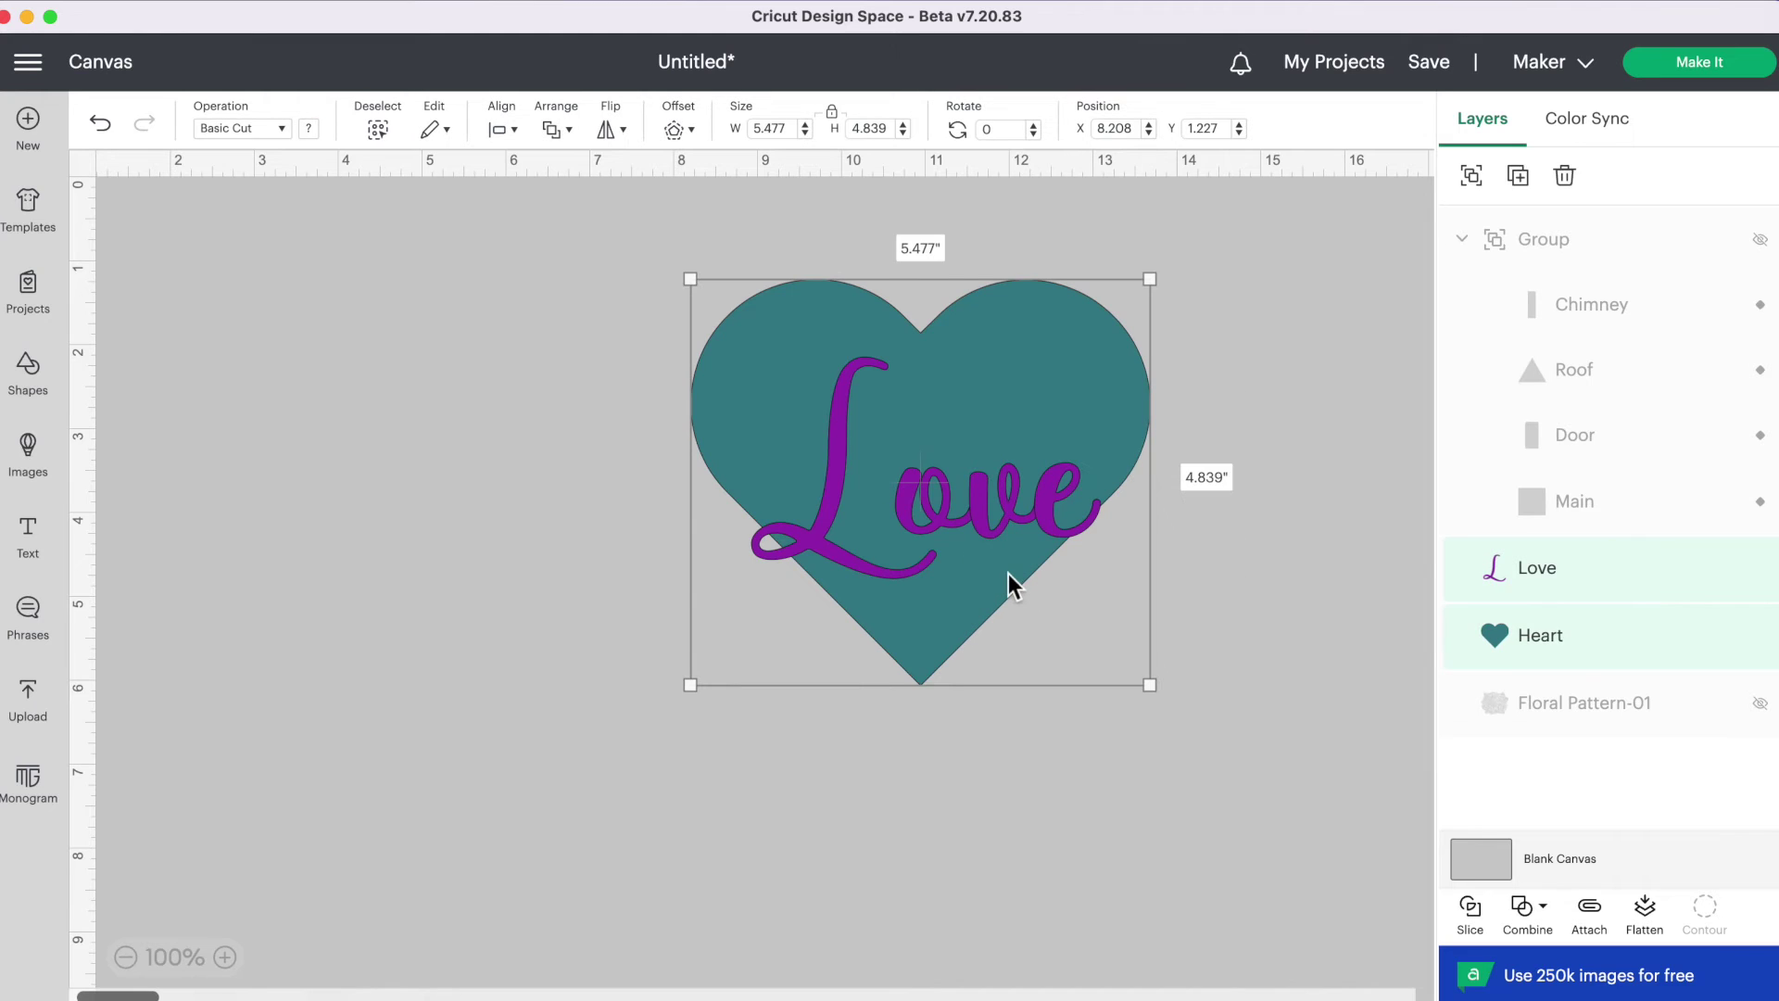
{"action": "left_click", "coordinate": [1480, 920]}
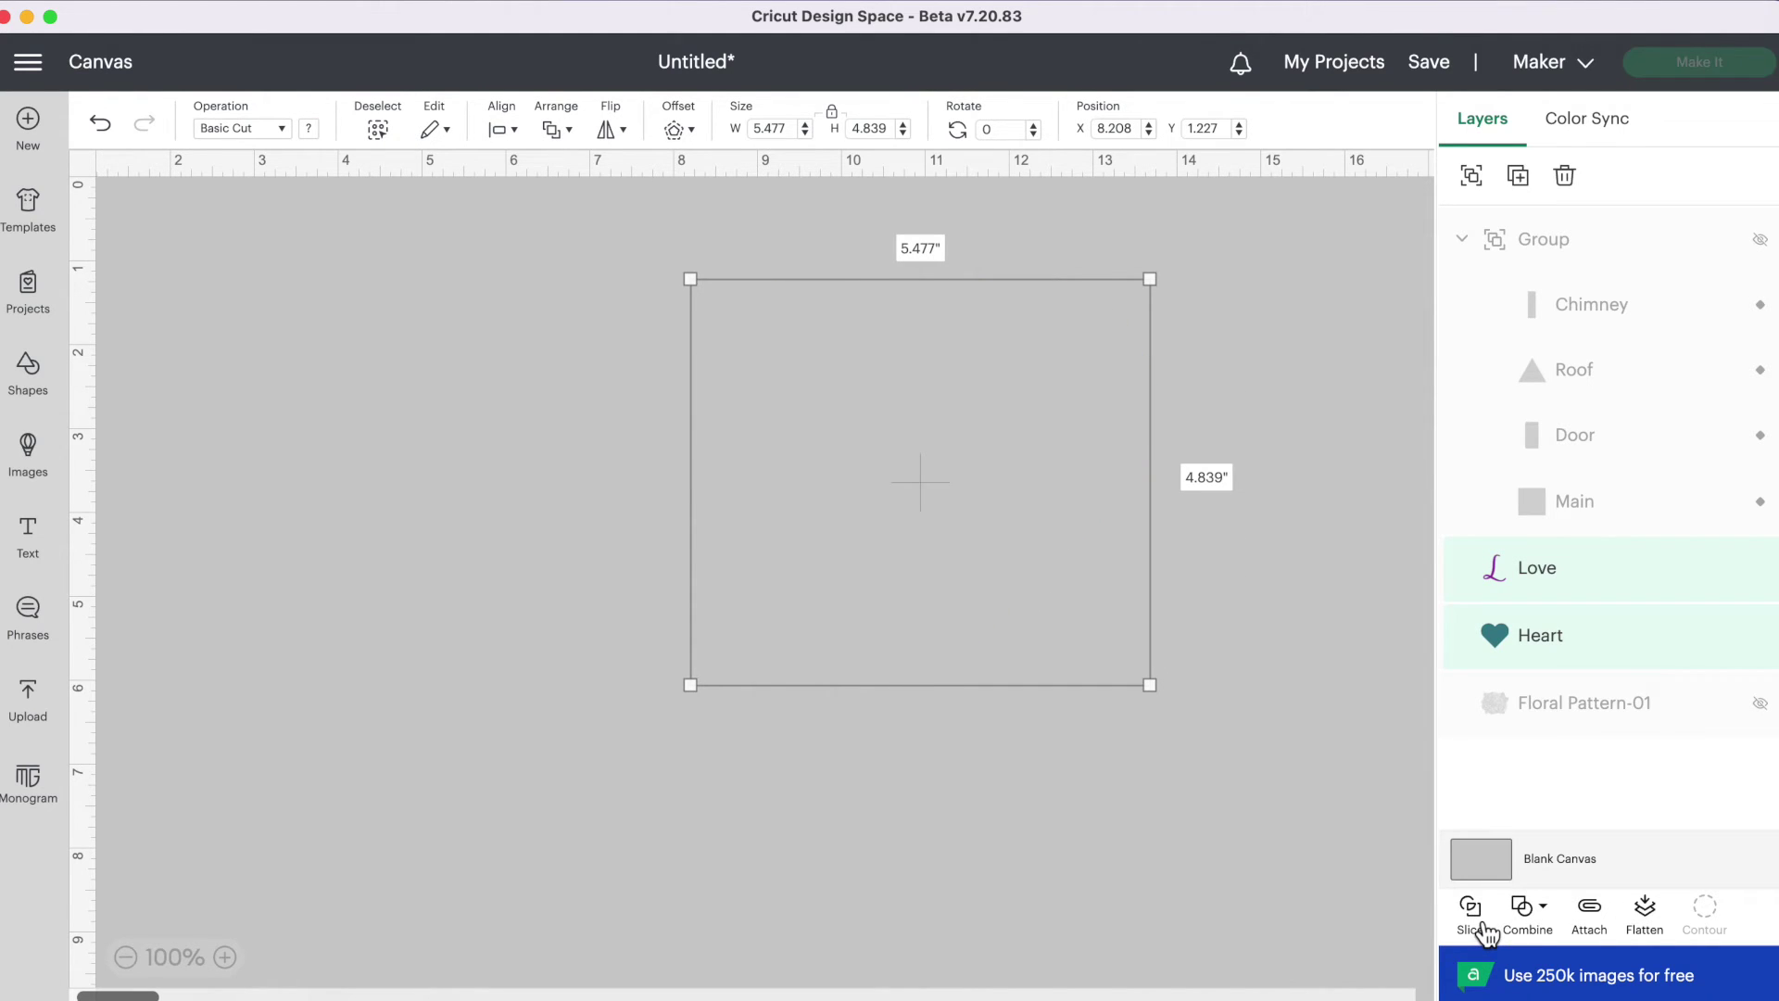
{"action": "left_click_drag", "start_coordinate": [1002, 507], "coordinate": [636, 587]}
{"action": "left_click_drag", "start_coordinate": [947, 508], "coordinate": [622, 668]}
{"action": "left_click_drag", "start_coordinate": [1093, 531], "coordinate": [976, 758]}
{"action": "left_click_drag", "start_coordinate": [1009, 388], "coordinate": [1106, 374]}
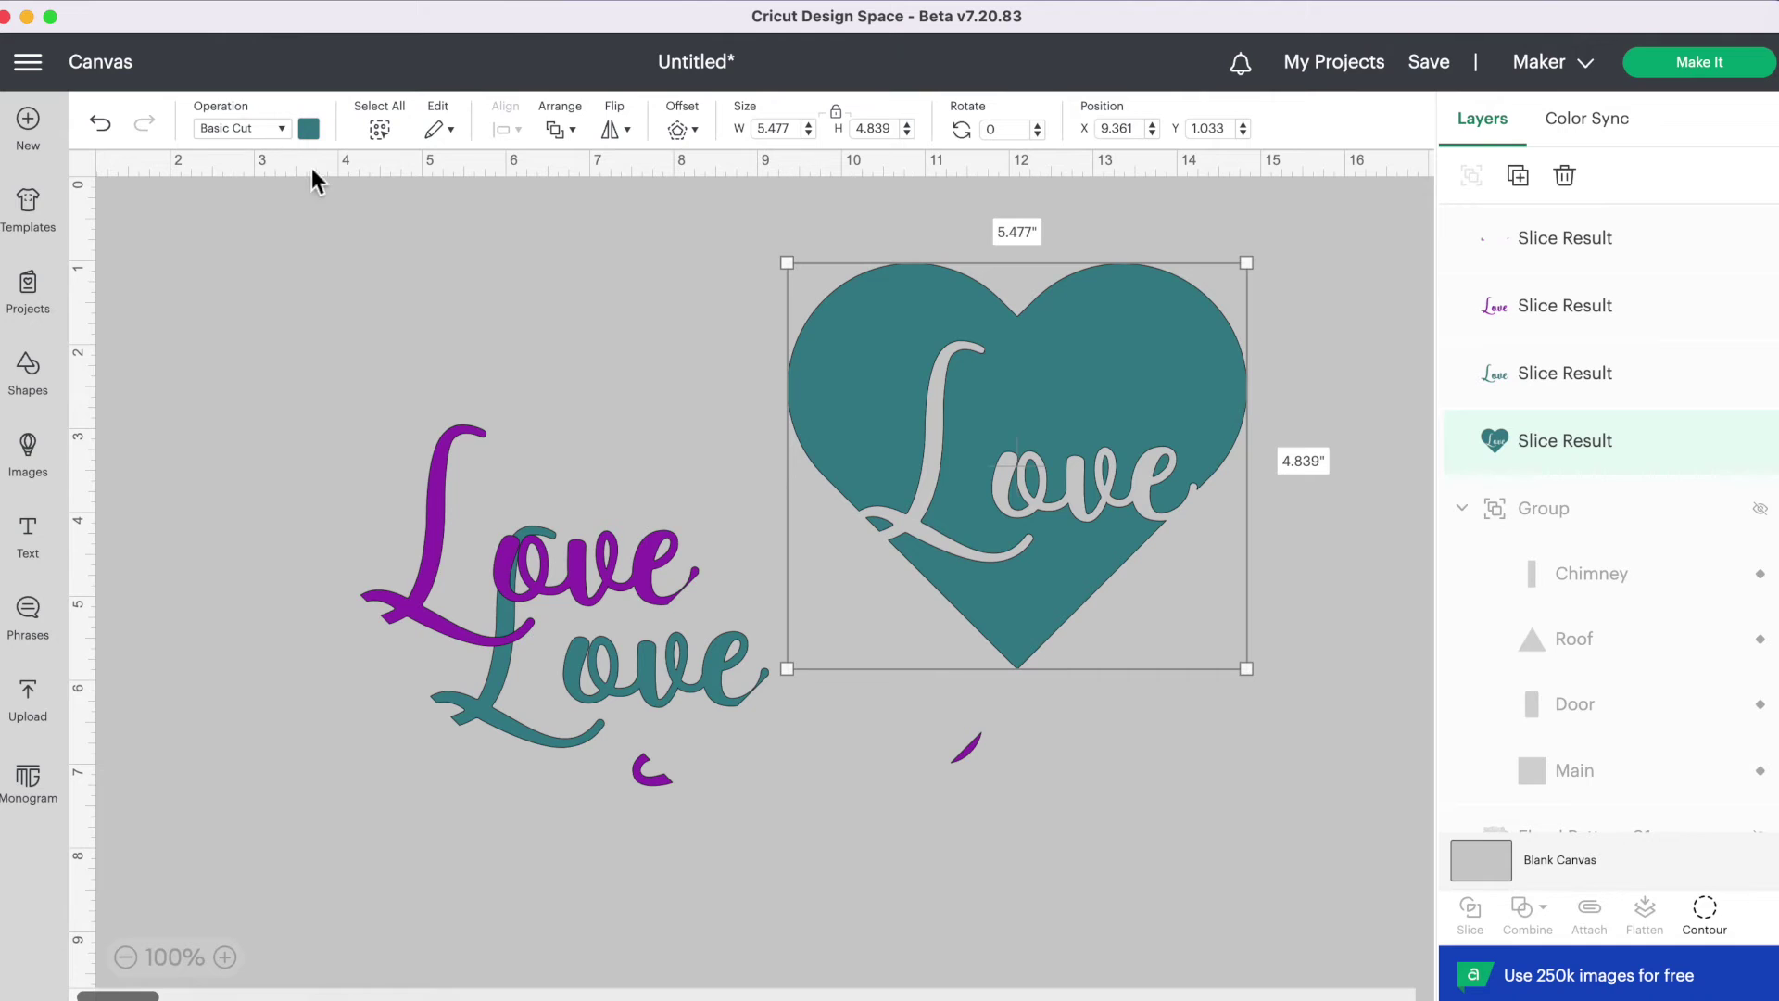
{"action": "left_click", "coordinate": [108, 139]}
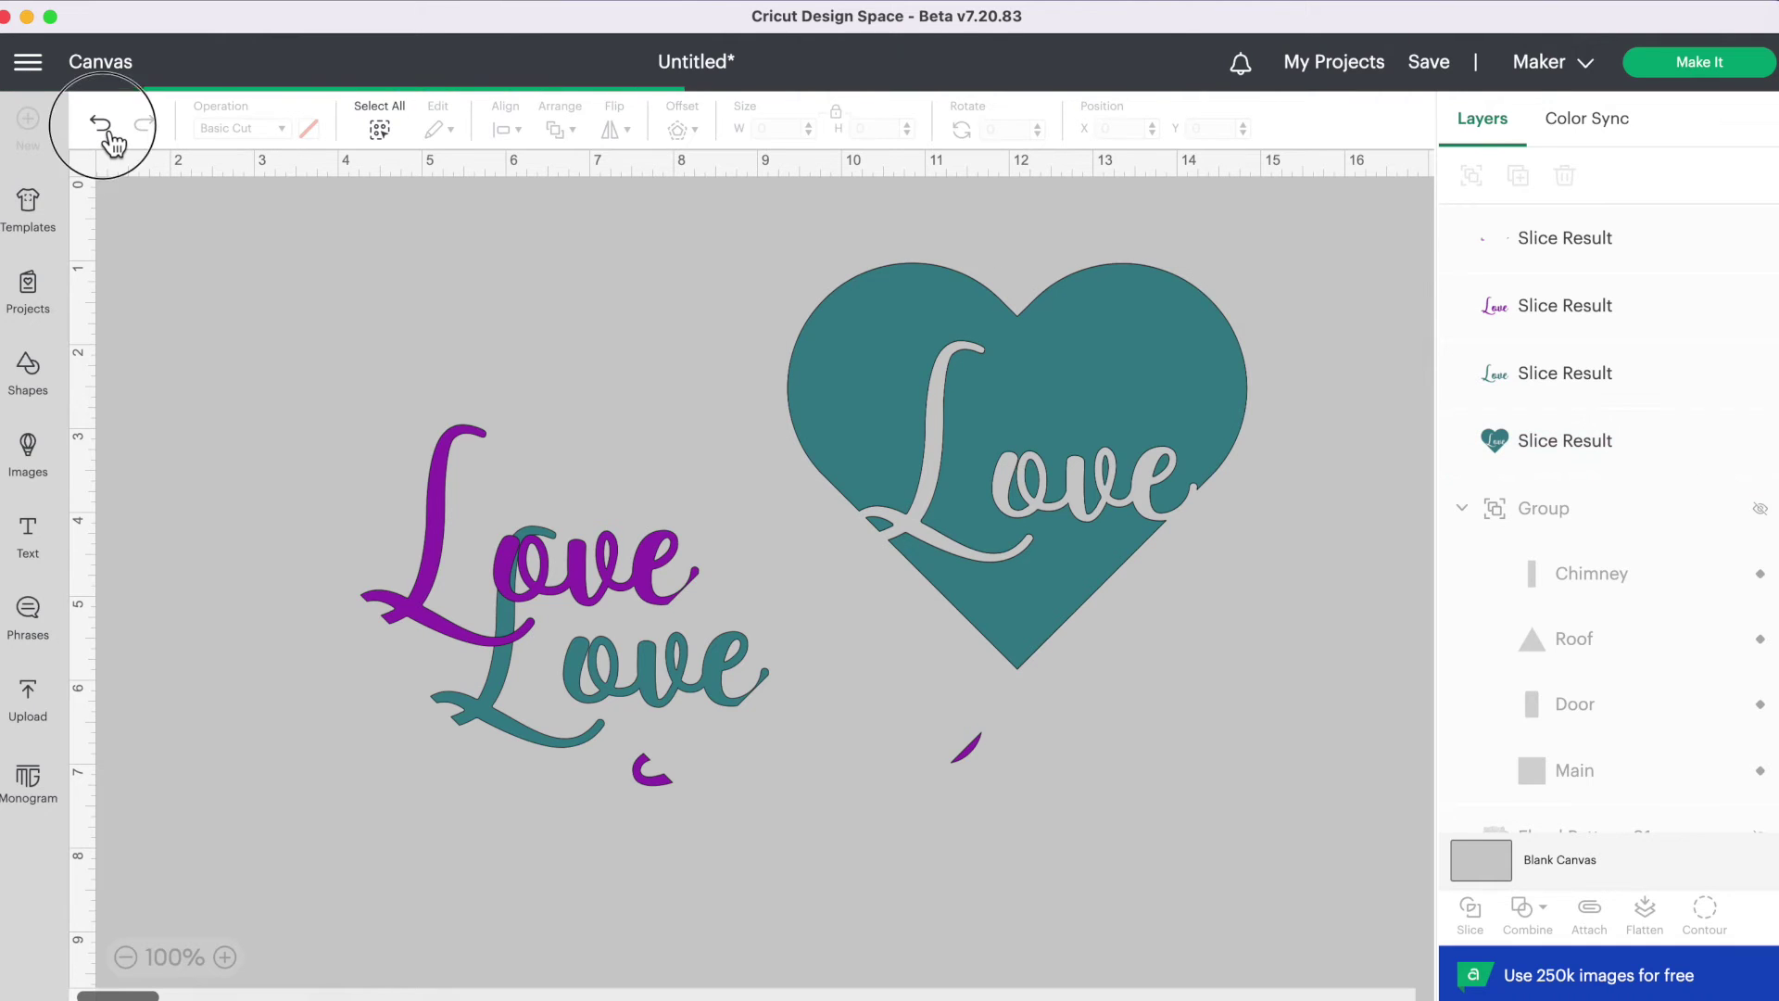
{"action": "left_click", "coordinate": [107, 139]}
{"action": "left_click", "coordinate": [107, 139]}
{"action": "left_click", "coordinate": [108, 139]}
- Reposition the Love text over the heart at about X 8.82", Y 2.082"
{"action": "left_click", "coordinate": [871, 508]}
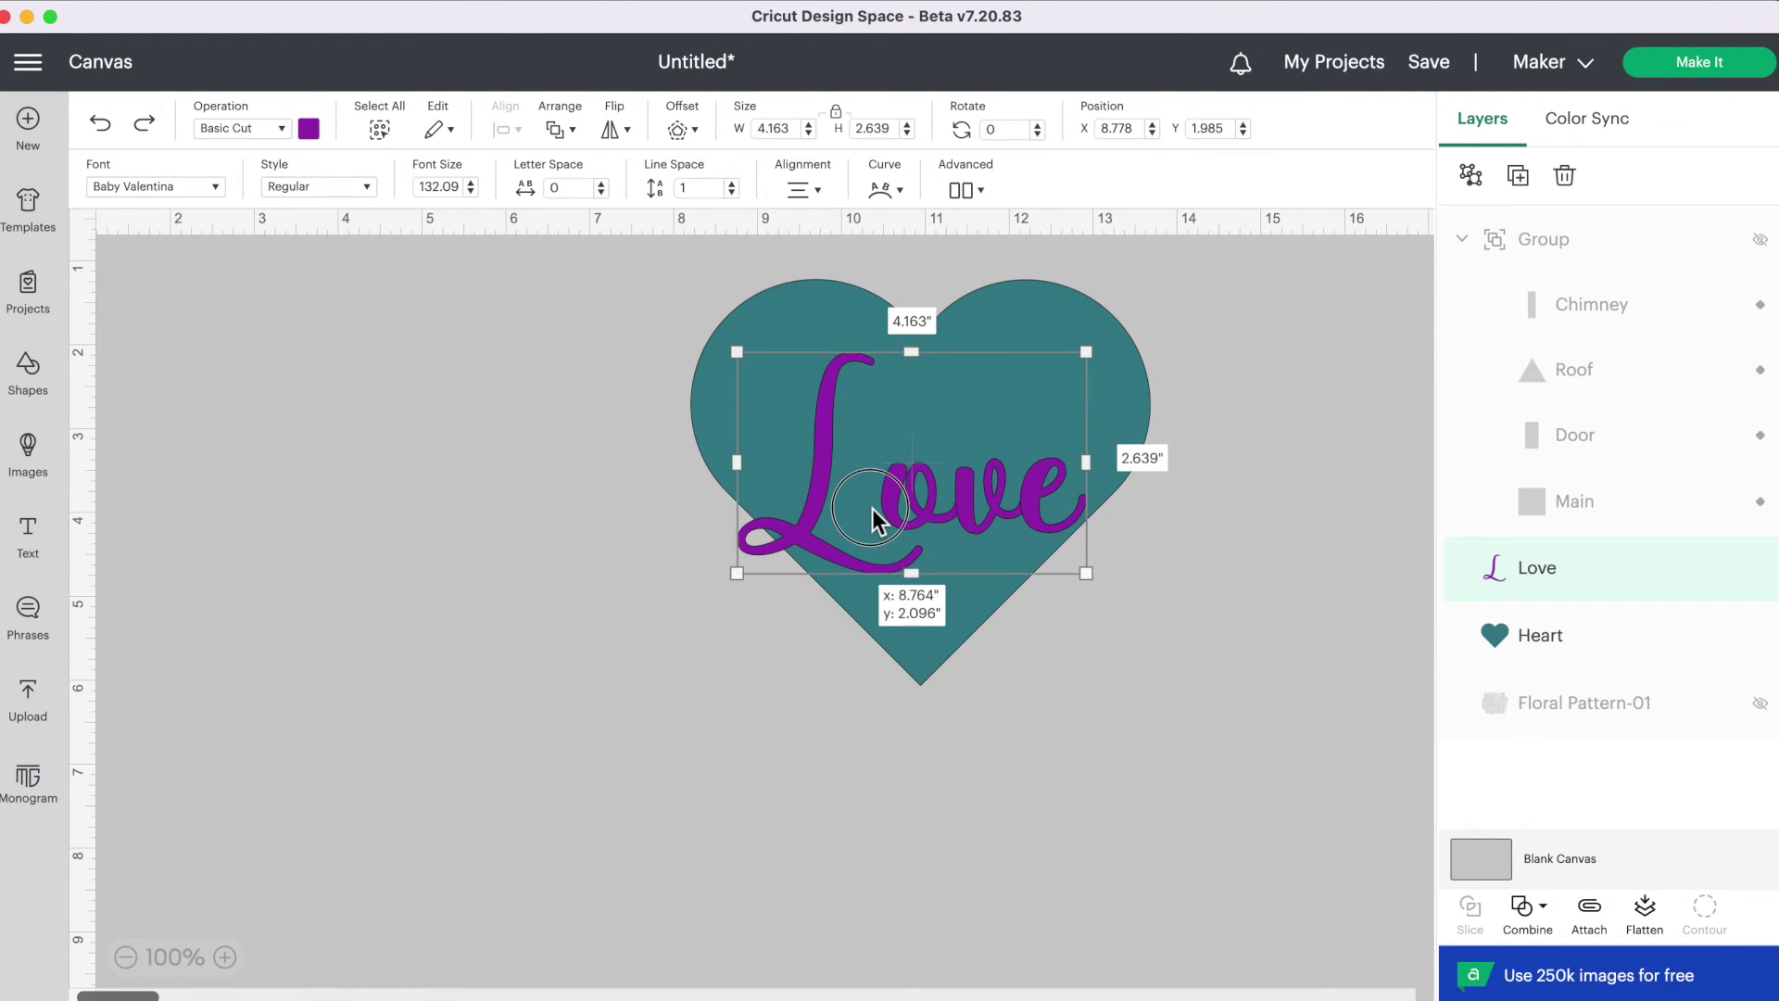
{"action": "left_click_drag", "start_coordinate": [871, 508], "coordinate": [879, 508]}
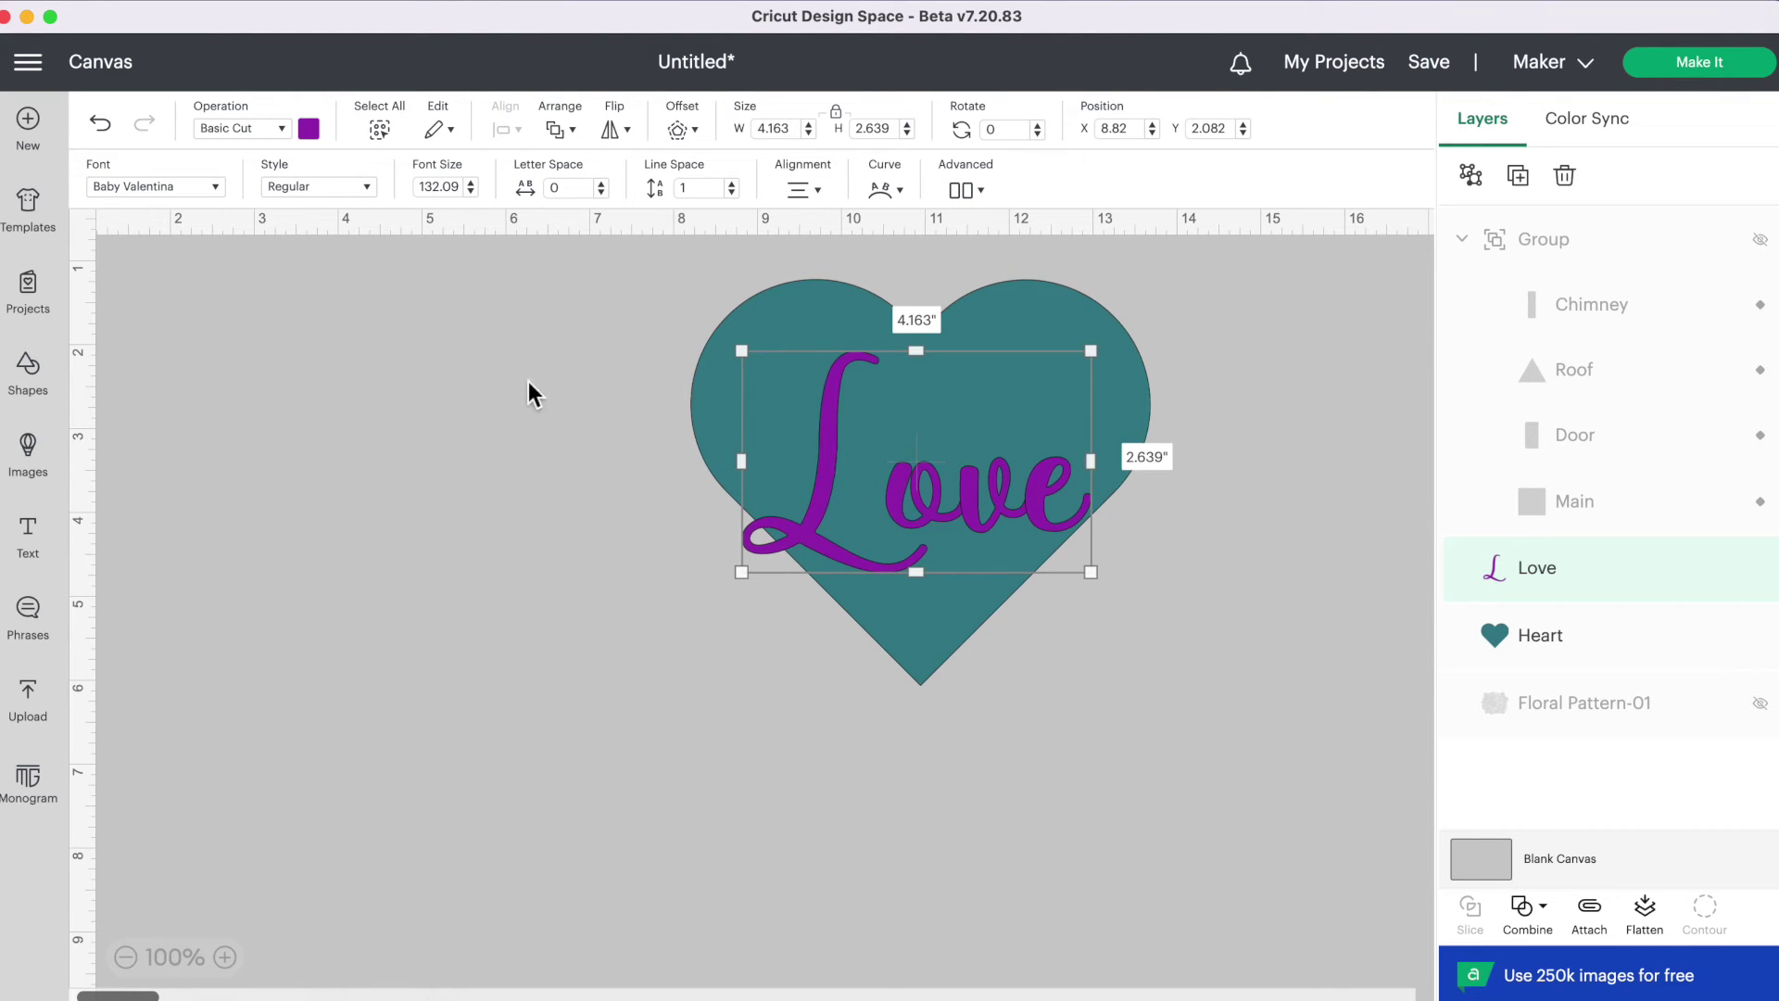
- Subtract the Love text from the heart, and reverse it with Undo Subtract
{"action": "left_click", "coordinate": [536, 377]}
{"action": "left_click_drag", "start_coordinate": [454, 317], "coordinate": [953, 567]}
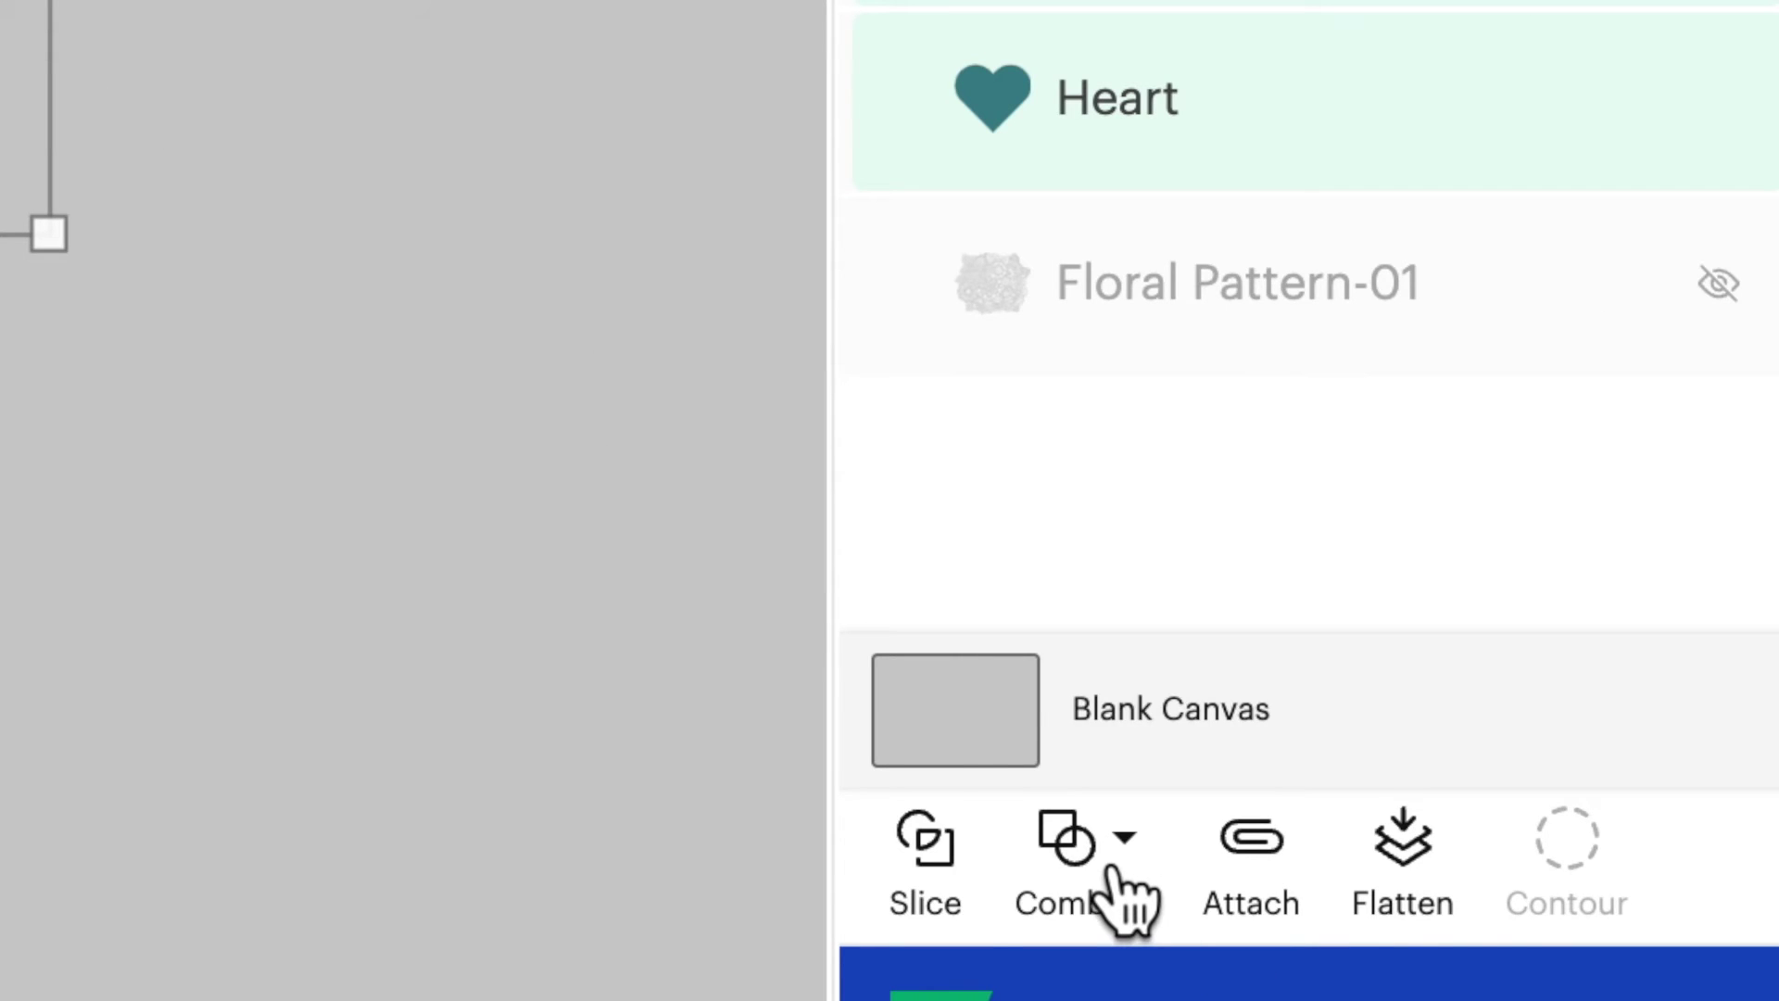
{"action": "left_click", "coordinate": [1537, 912]}
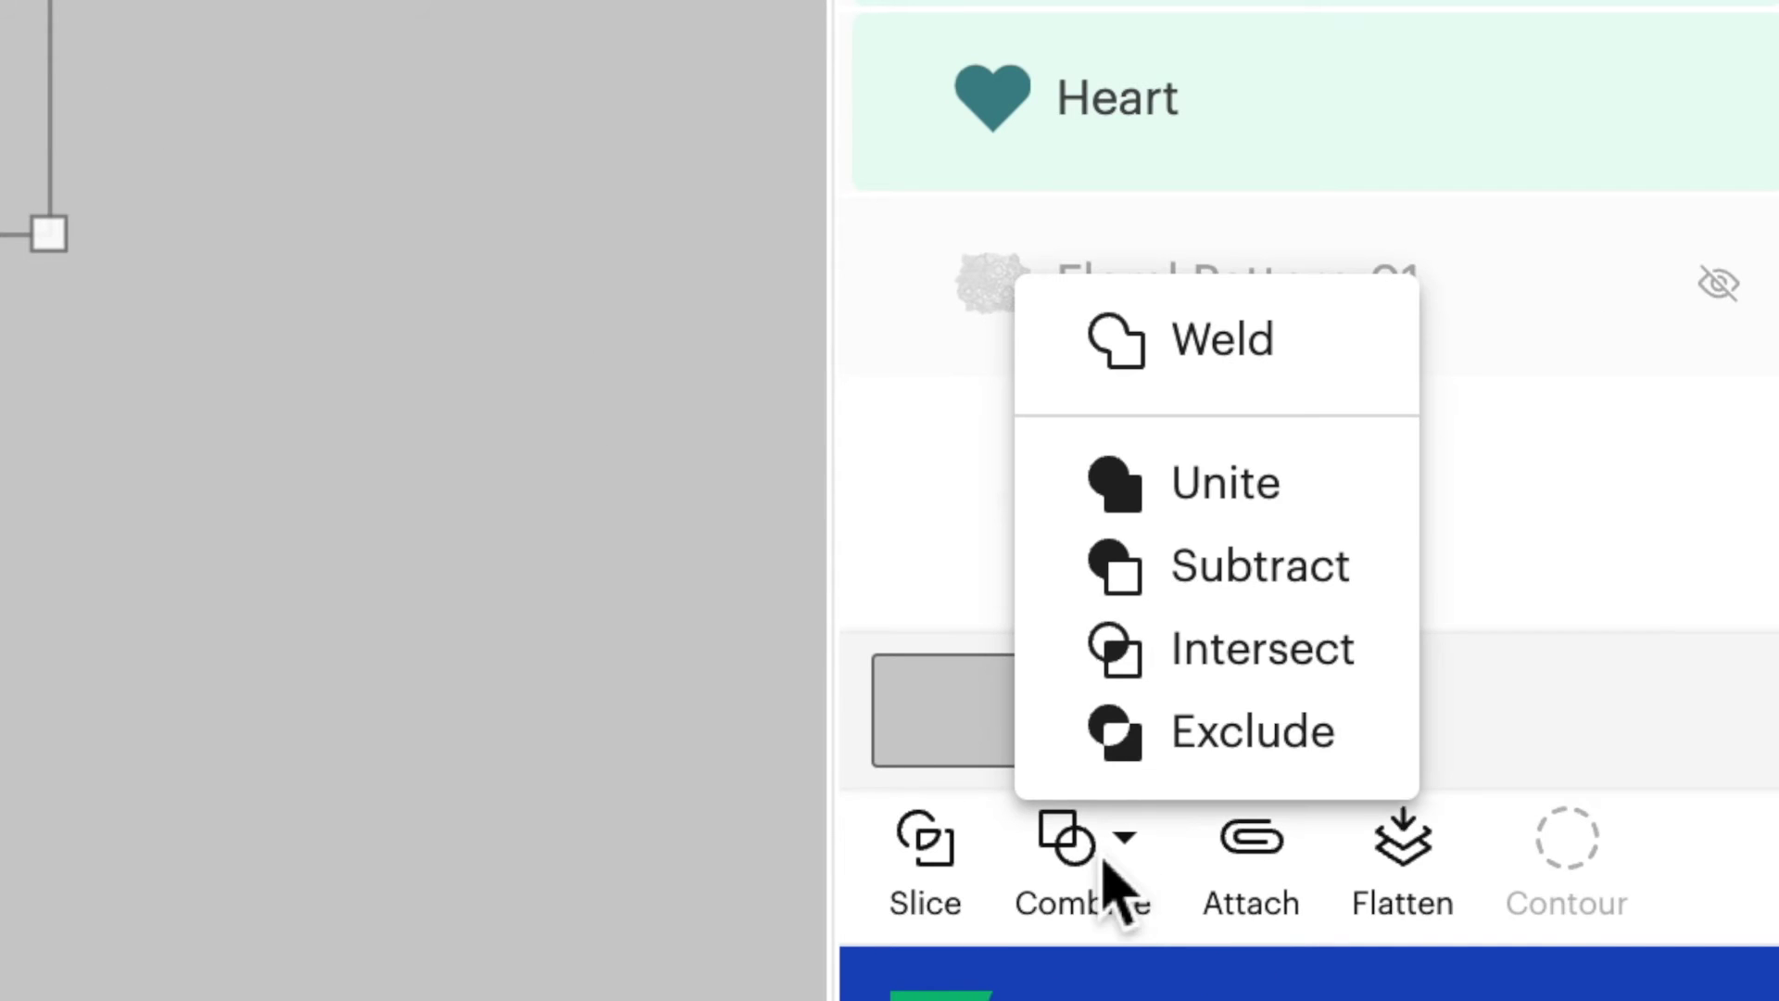
{"action": "left_click", "coordinate": [1260, 597]}
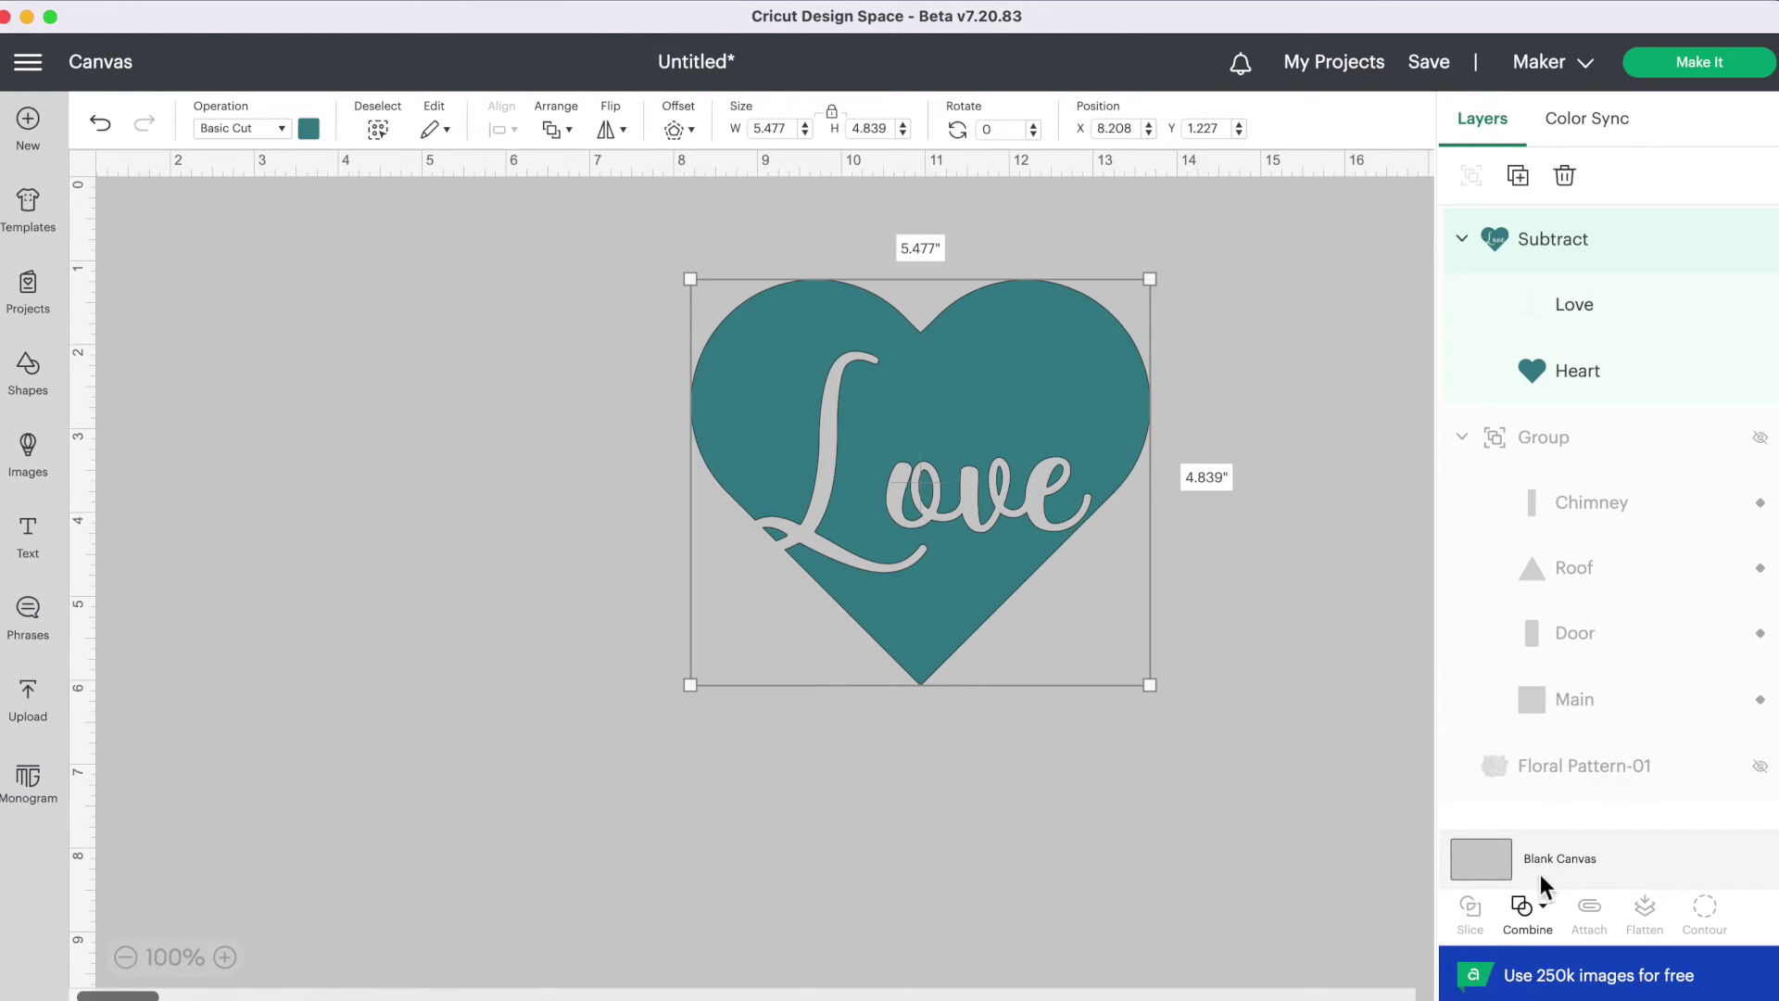
{"action": "left_click", "coordinate": [1540, 929]}
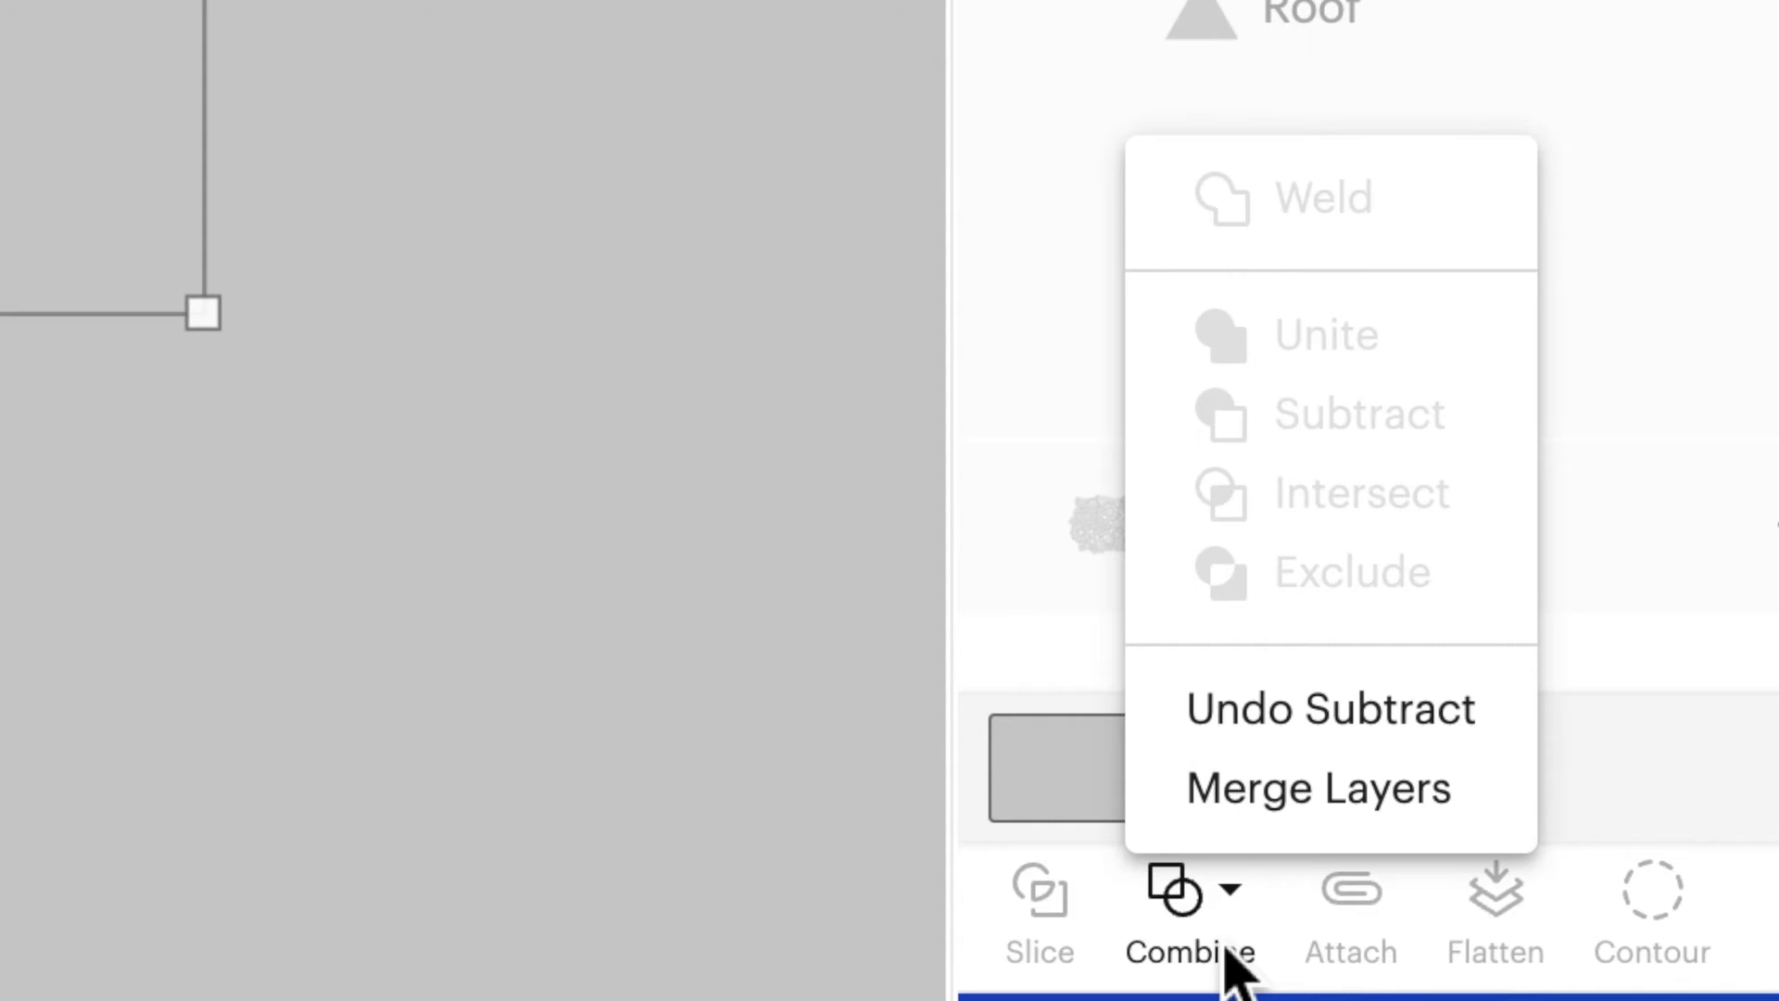
{"action": "left_click", "coordinate": [1254, 754]}
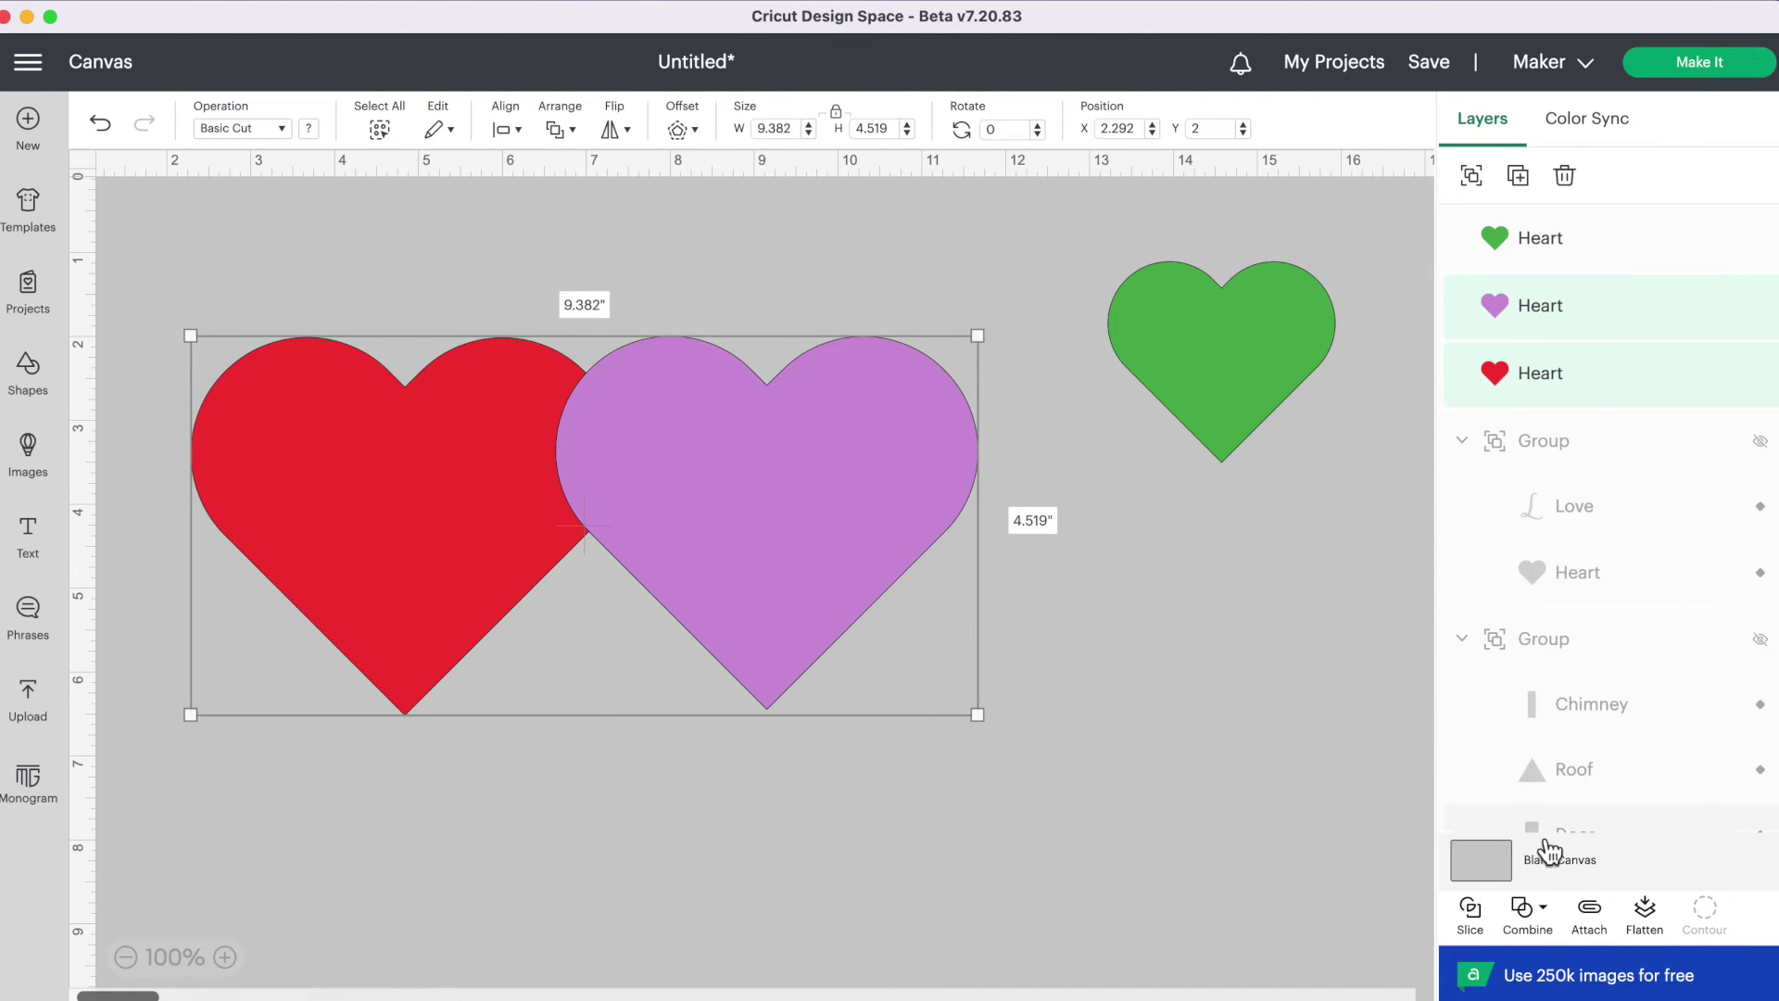
- Intersect the overlapping red and purple hearts, and reverse it with Undo Intersect
{"action": "left_click", "coordinate": [1528, 918]}
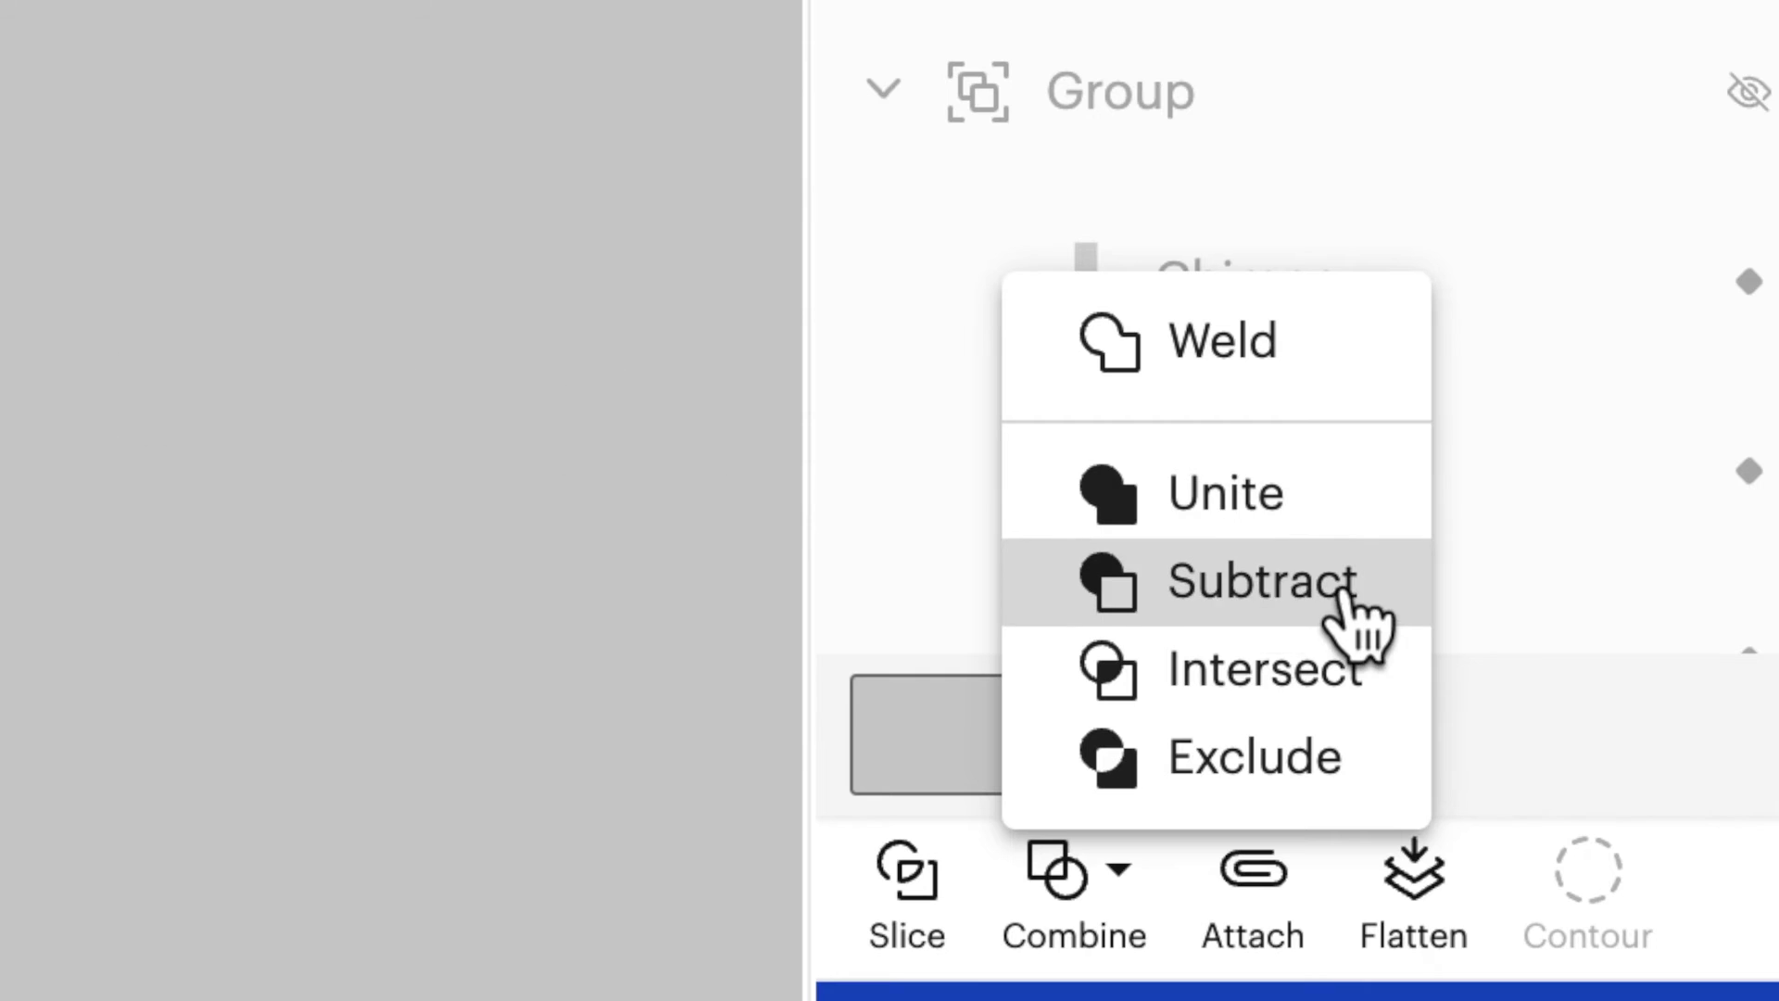
{"action": "left_click", "coordinate": [1310, 685]}
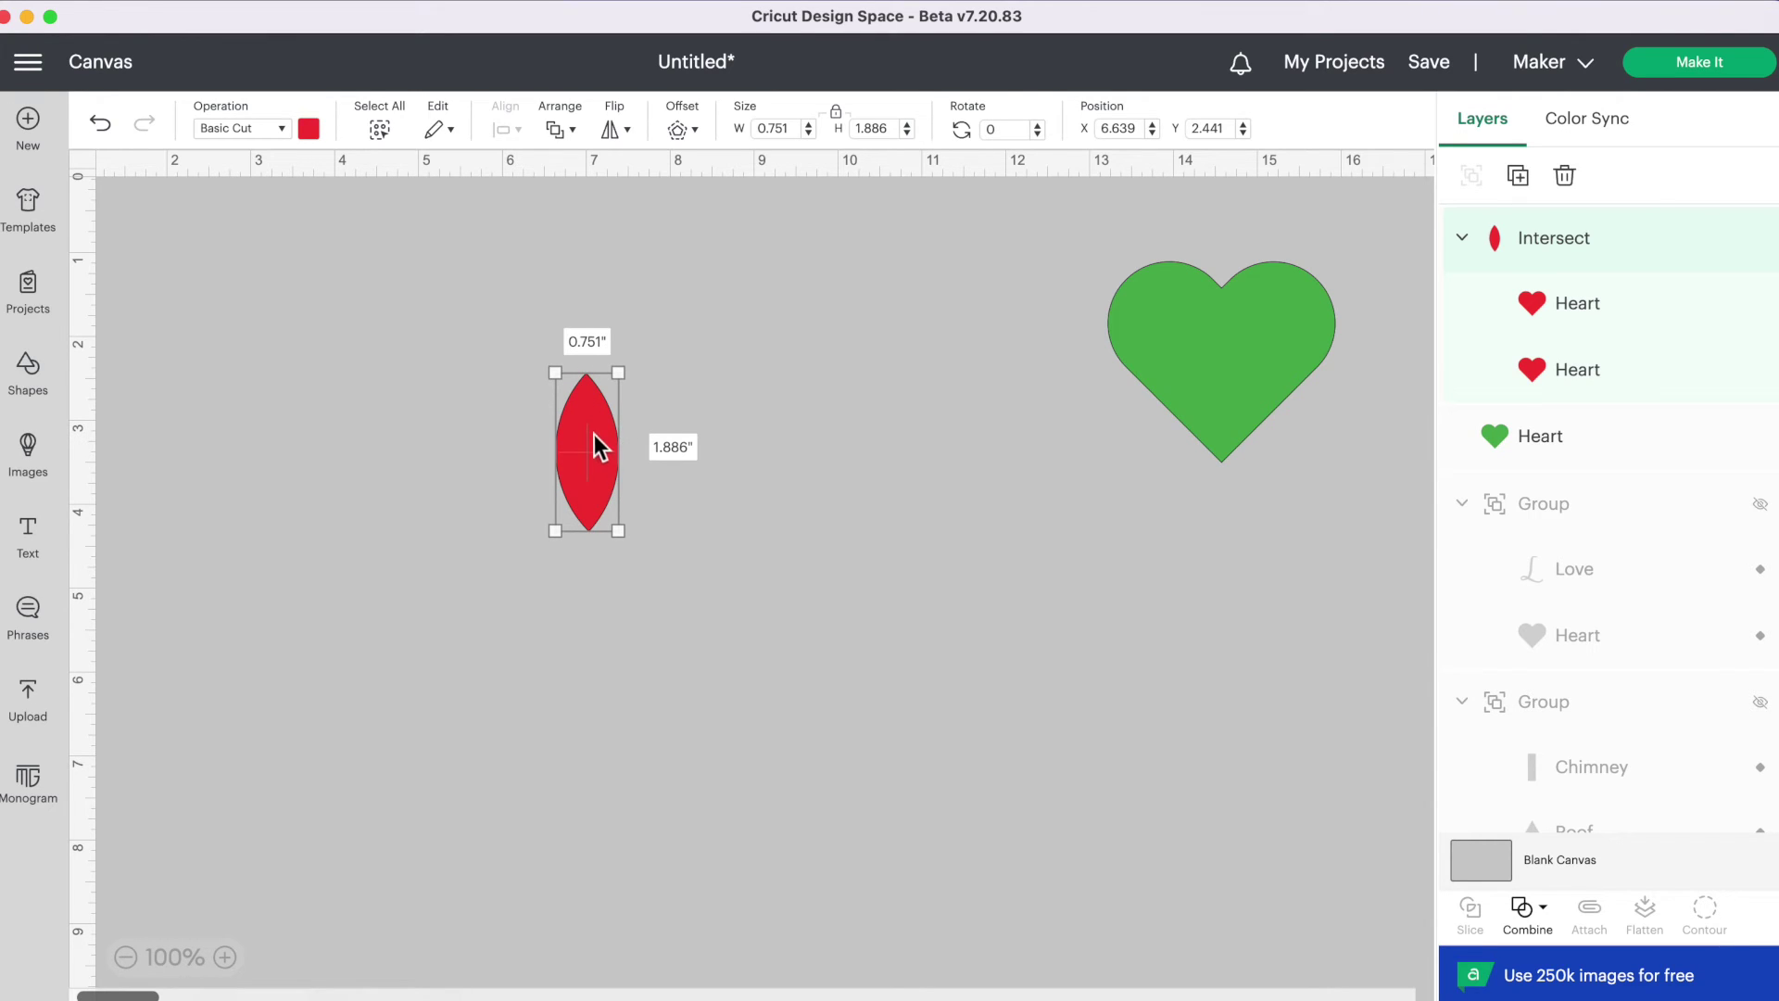
{"action": "left_click", "coordinate": [1528, 912]}
{"action": "left_click", "coordinate": [1559, 847]}
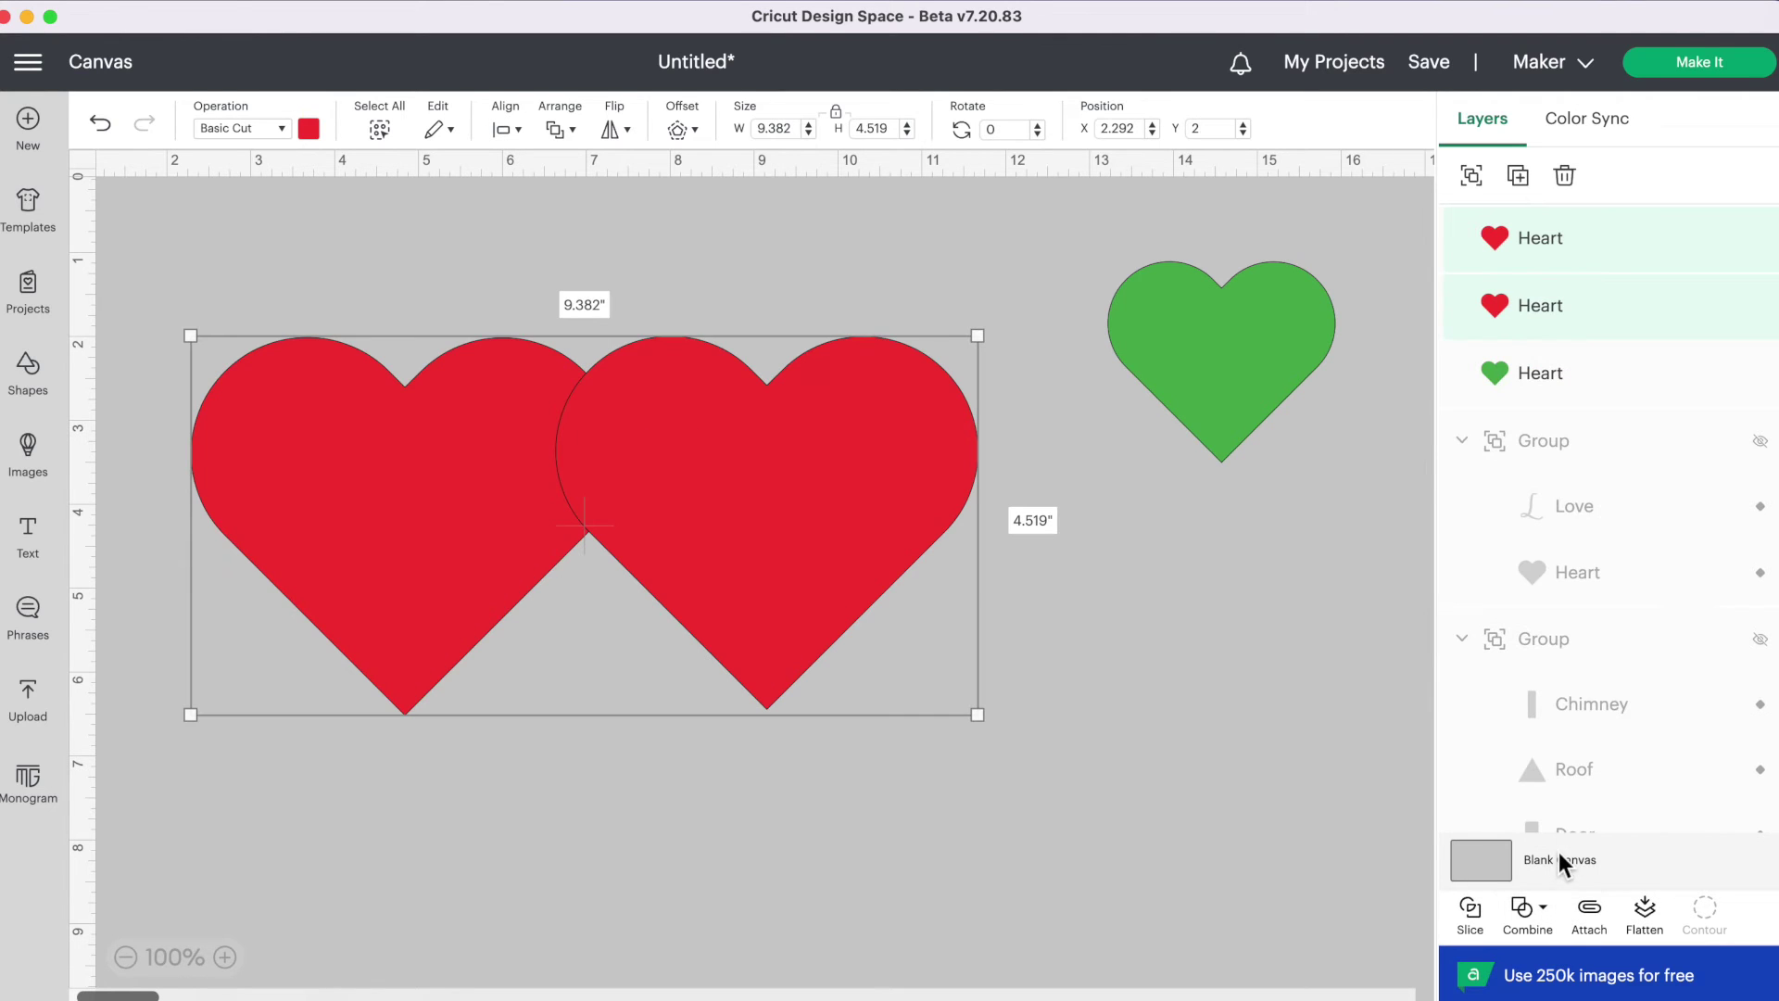
- Enlarge the green heart to match the red hearts and place it at the end of their row, overlapping the nearer one
{"action": "left_click", "coordinate": [1277, 670]}
{"action": "left_click_drag", "start_coordinate": [1220, 313], "coordinate": [997, 397]}
{"action": "left_click_drag", "start_coordinate": [1080, 552], "coordinate": [1238, 643]}
{"action": "left_click_drag", "start_coordinate": [1087, 502], "coordinate": [1123, 491]}
- Try to intersect the row of two red hearts and one green heart, and undo it
{"action": "left_click_drag", "start_coordinate": [1148, 852], "coordinate": [476, 302]}
{"action": "left_click", "coordinate": [1527, 911]}
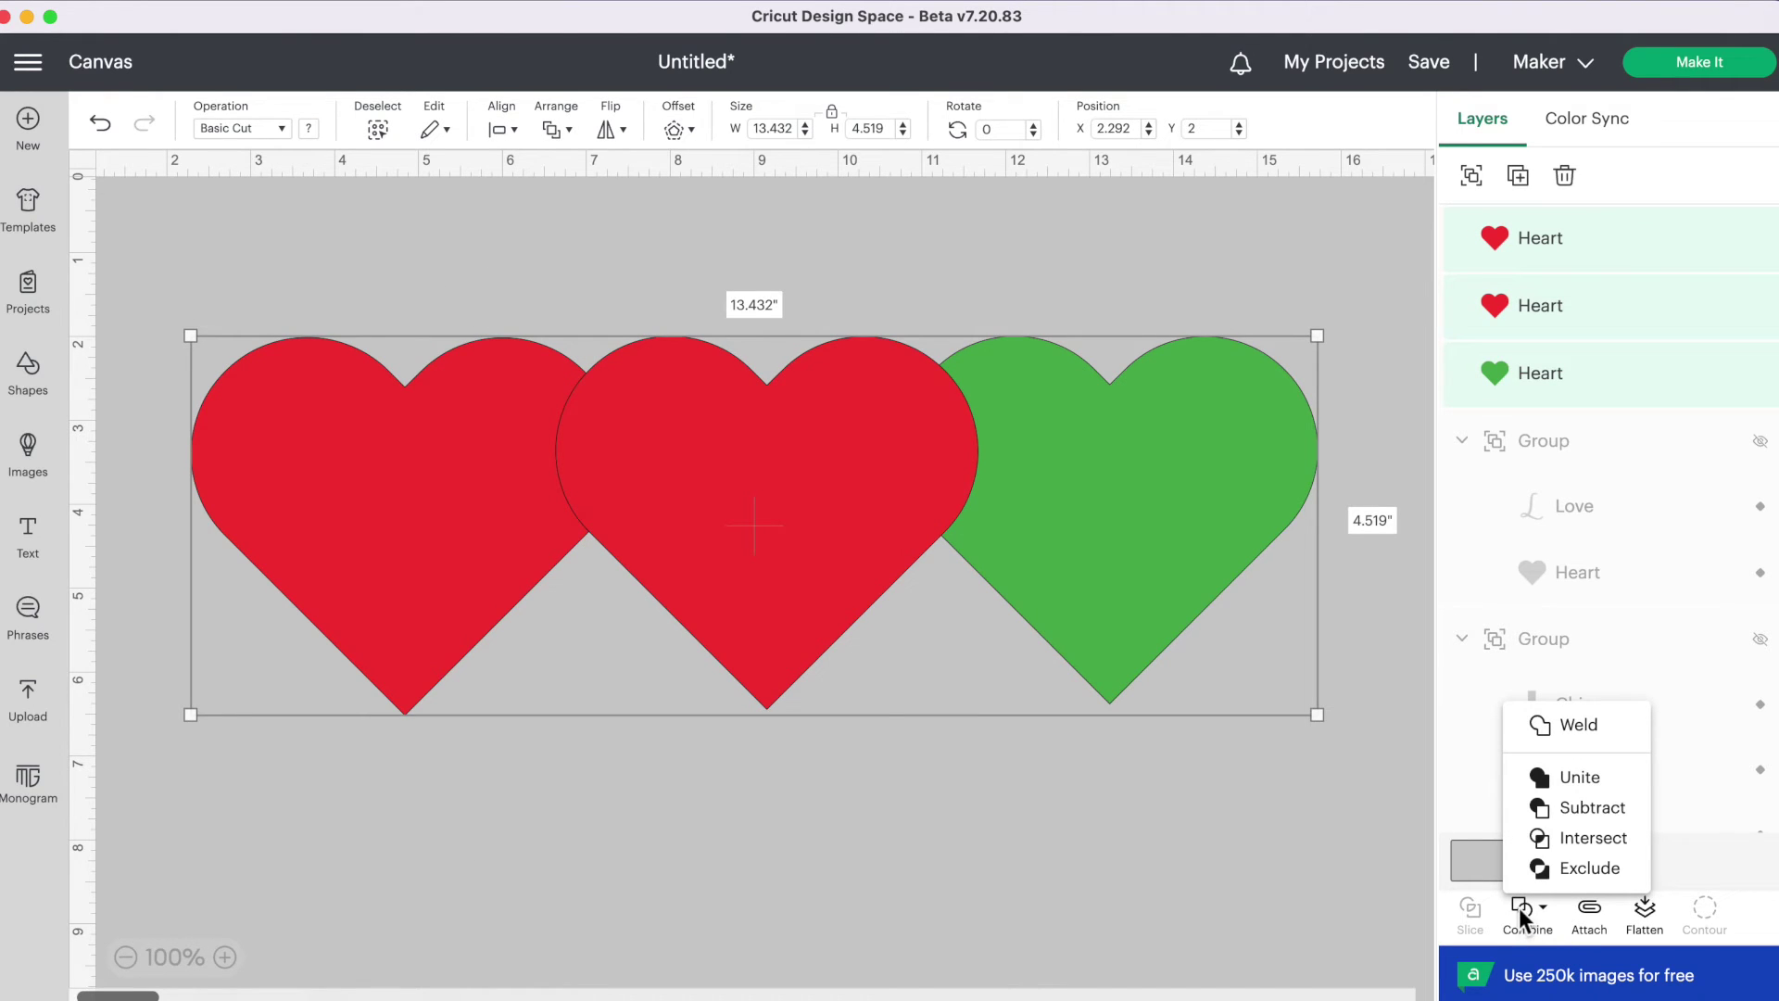
{"action": "left_click", "coordinate": [1588, 838]}
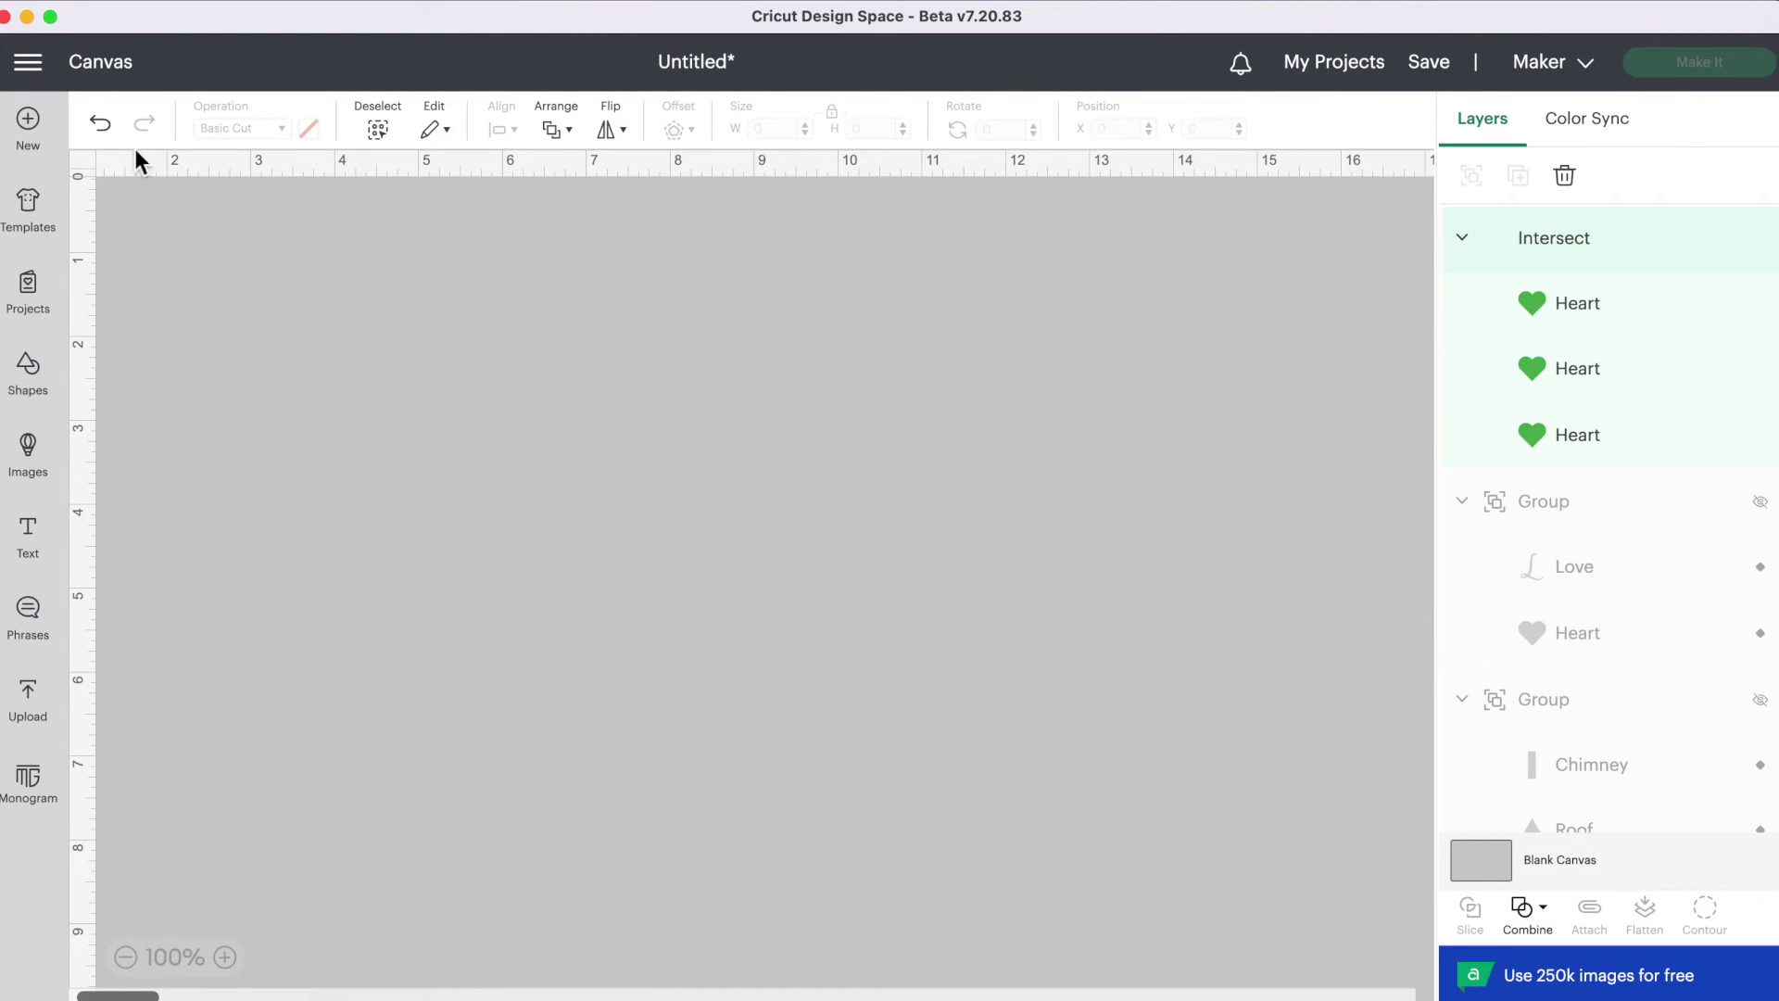
{"action": "left_click", "coordinate": [102, 124]}
- Move the green heart behind the overlap of the two red hearts, intersect all three, and undo the Intersect
{"action": "left_click_drag", "start_coordinate": [1099, 580], "coordinate": [573, 509]}
{"action": "left_click_drag", "start_coordinate": [1095, 763], "coordinate": [375, 264]}
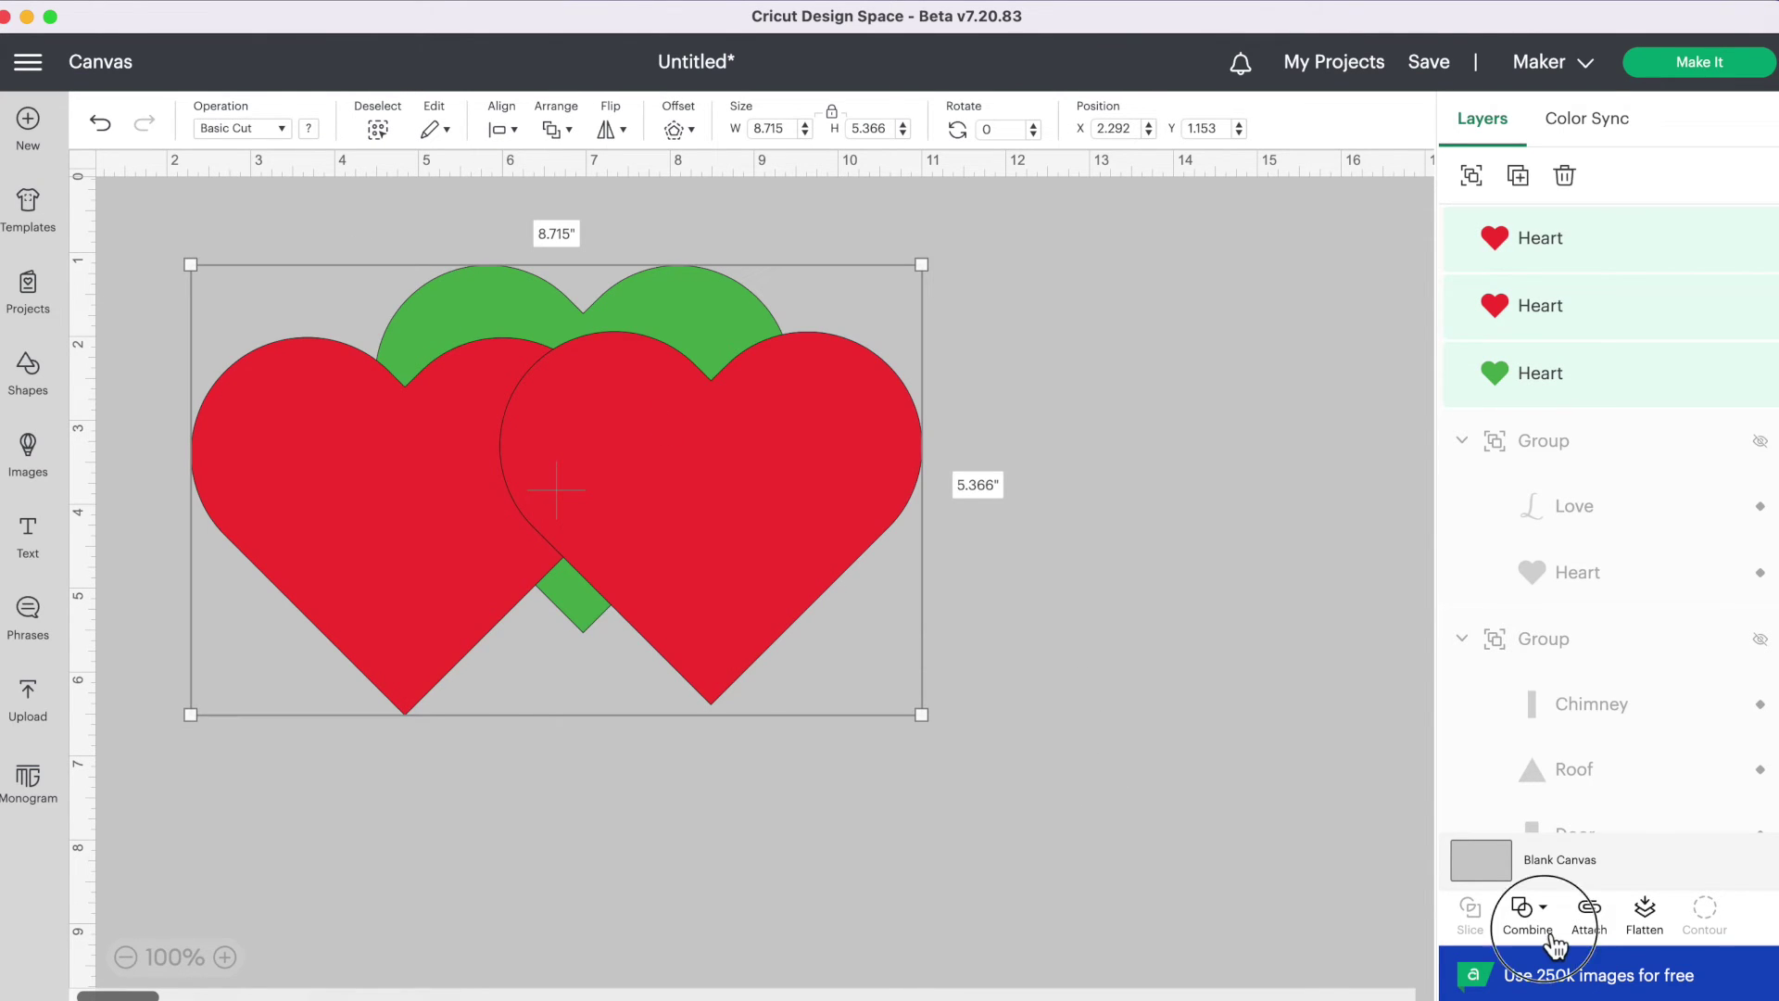
{"action": "left_click", "coordinate": [1530, 908]}
{"action": "left_click", "coordinate": [1574, 834]}
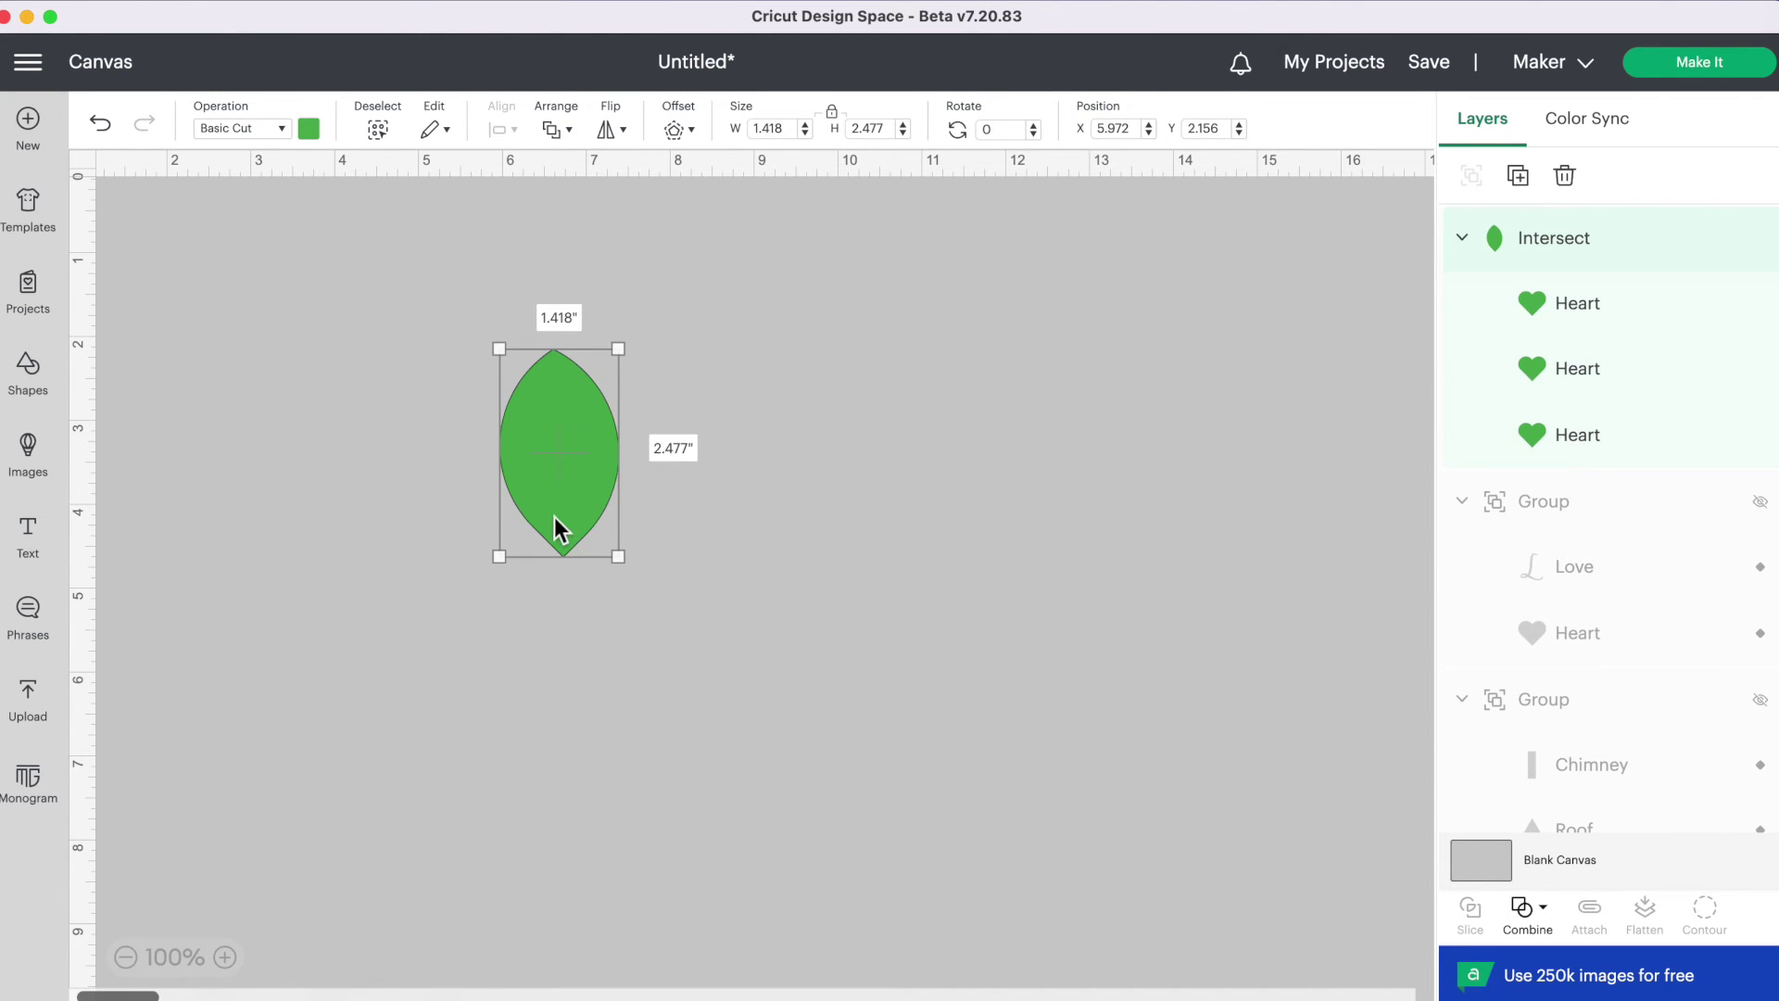
{"action": "left_click", "coordinate": [100, 123]}
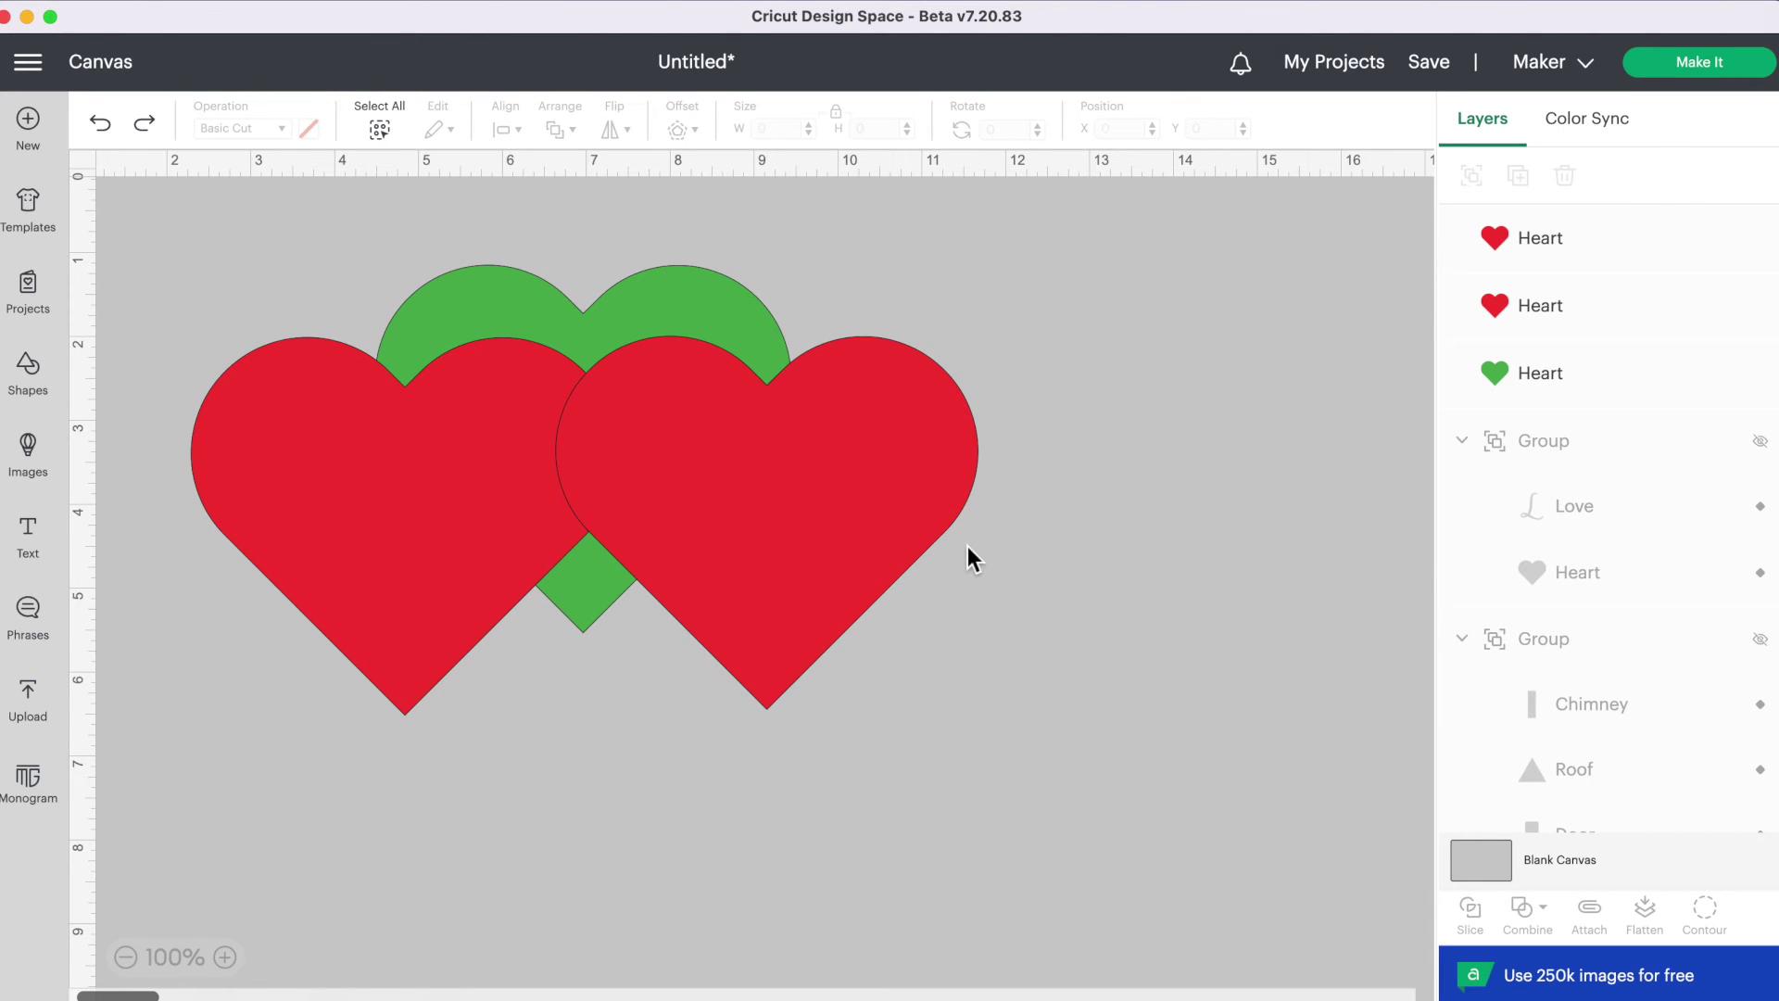
{"action": "left_click", "coordinate": [888, 515]}
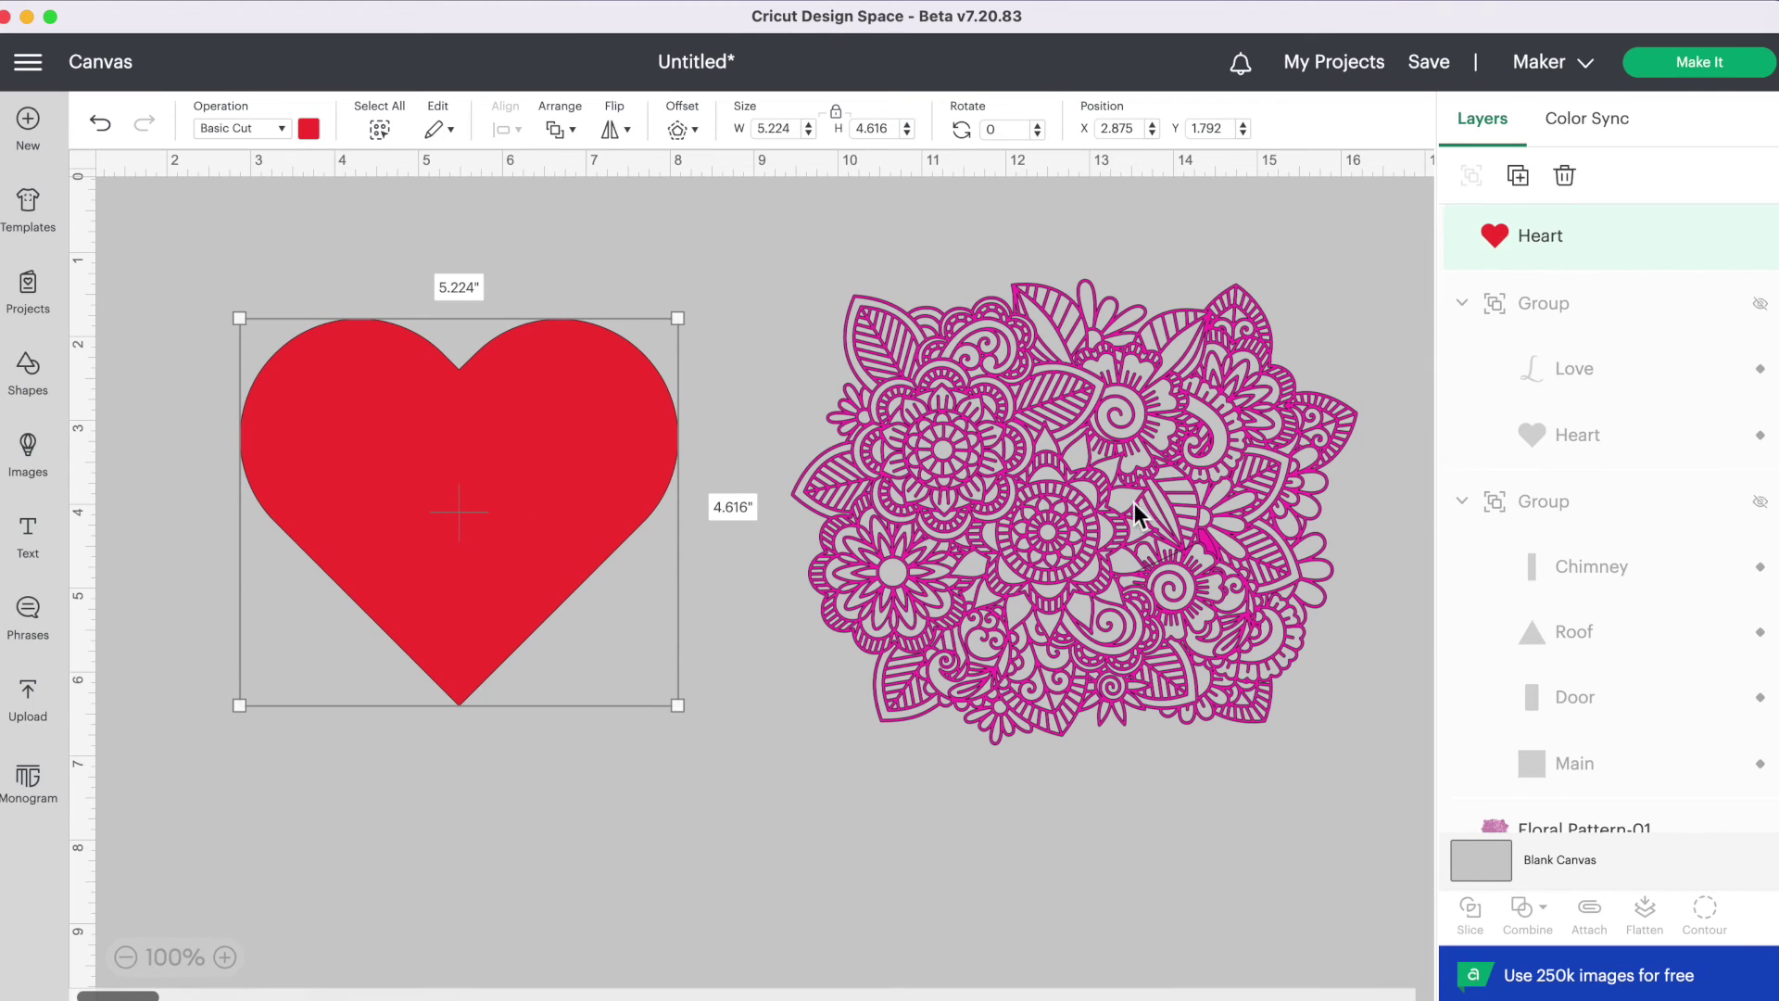
- Shift the floral pattern, and place the red heart over it, shrunk to about 4.847" wide, at about X 9.764", Y 1.833"
{"action": "left_click", "coordinate": [1191, 546]}
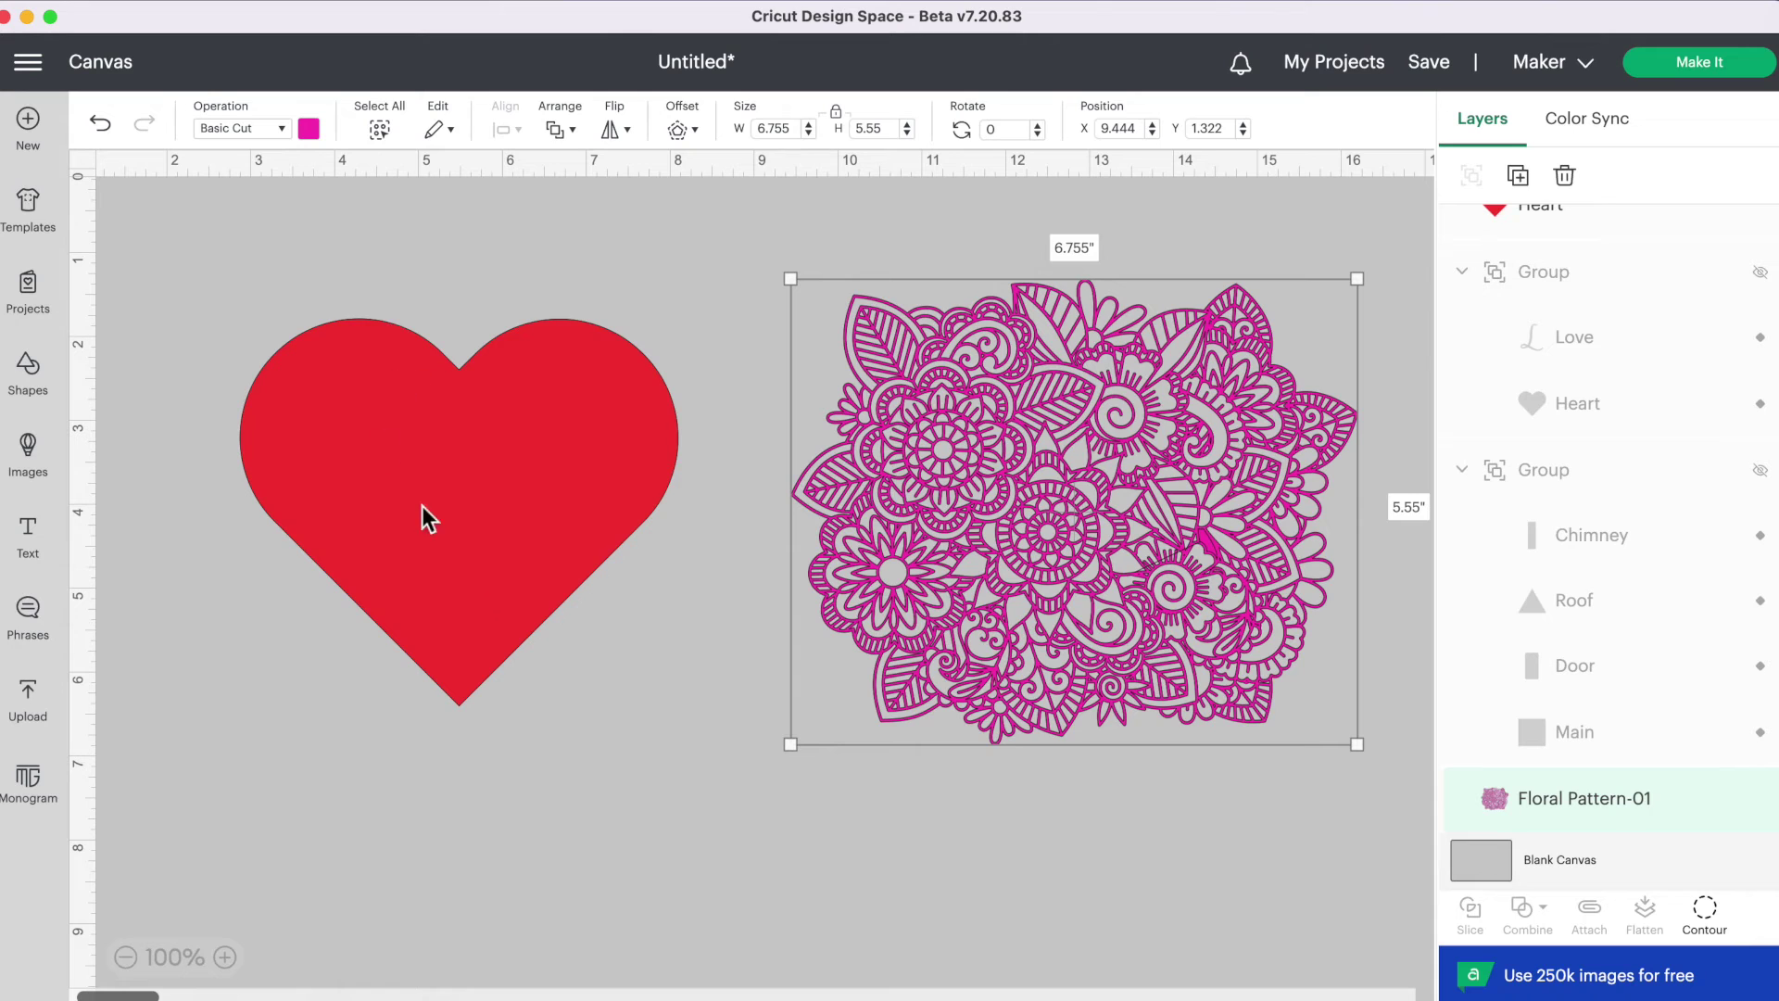
{"action": "left_click_drag", "start_coordinate": [1060, 522], "coordinate": [998, 504]}
{"action": "left_click_drag", "start_coordinate": [491, 460], "coordinate": [1059, 464]}
{"action": "left_click_drag", "start_coordinate": [1246, 710], "coordinate": [1224, 681]}
{"action": "left_click_drag", "start_coordinate": [988, 541], "coordinate": [996, 541]}
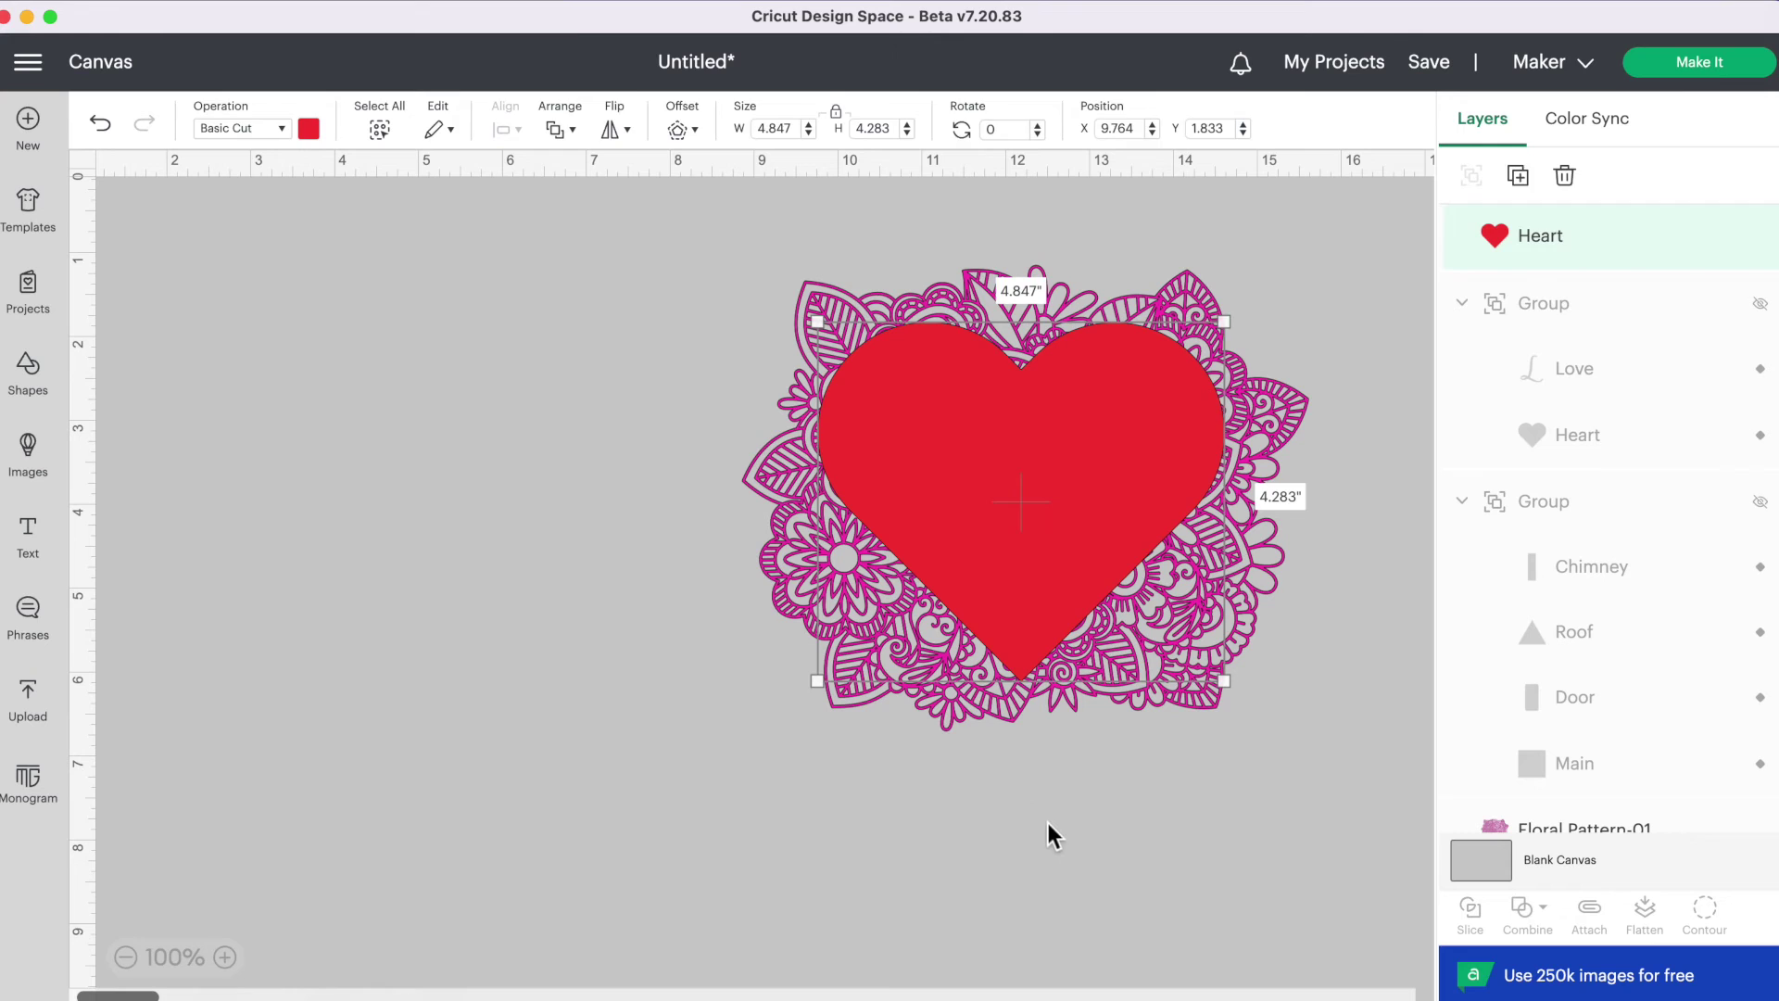
- Intersect the red heart with the floral pattern beneath it
{"action": "left_click", "coordinate": [1037, 823]}
{"action": "left_click_drag", "start_coordinate": [556, 313], "coordinate": [1027, 593]}
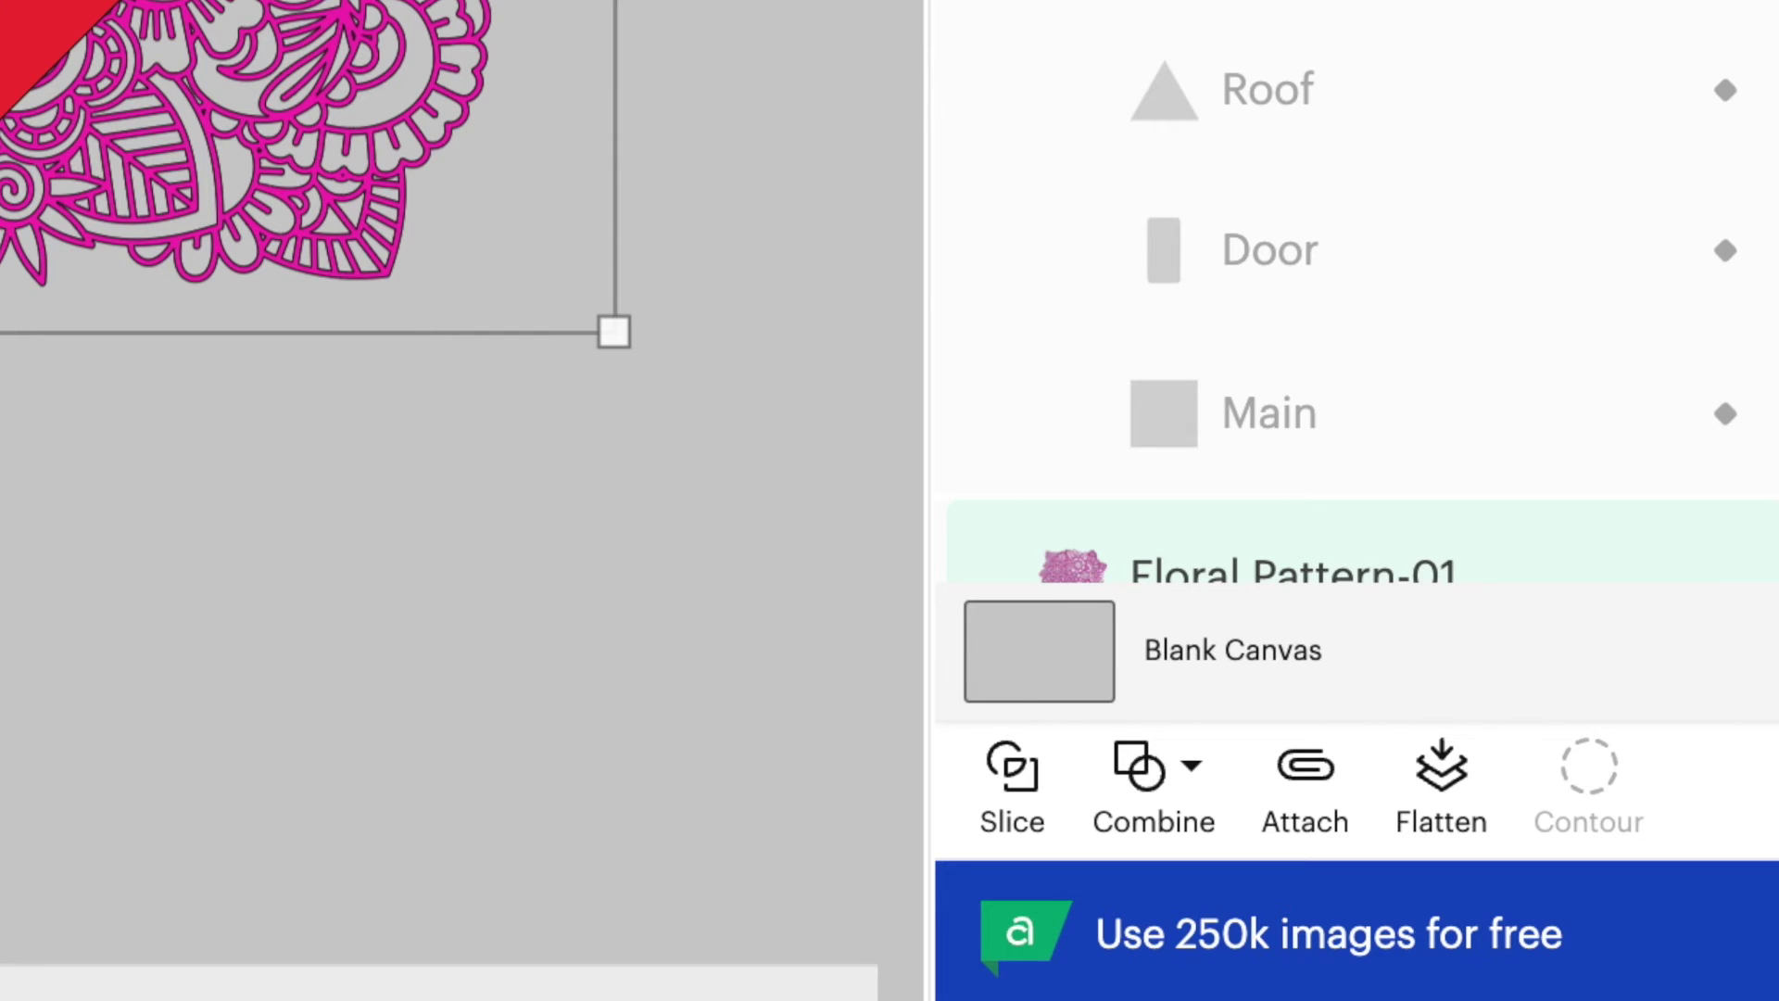
{"action": "left_click", "coordinate": [1538, 921]}
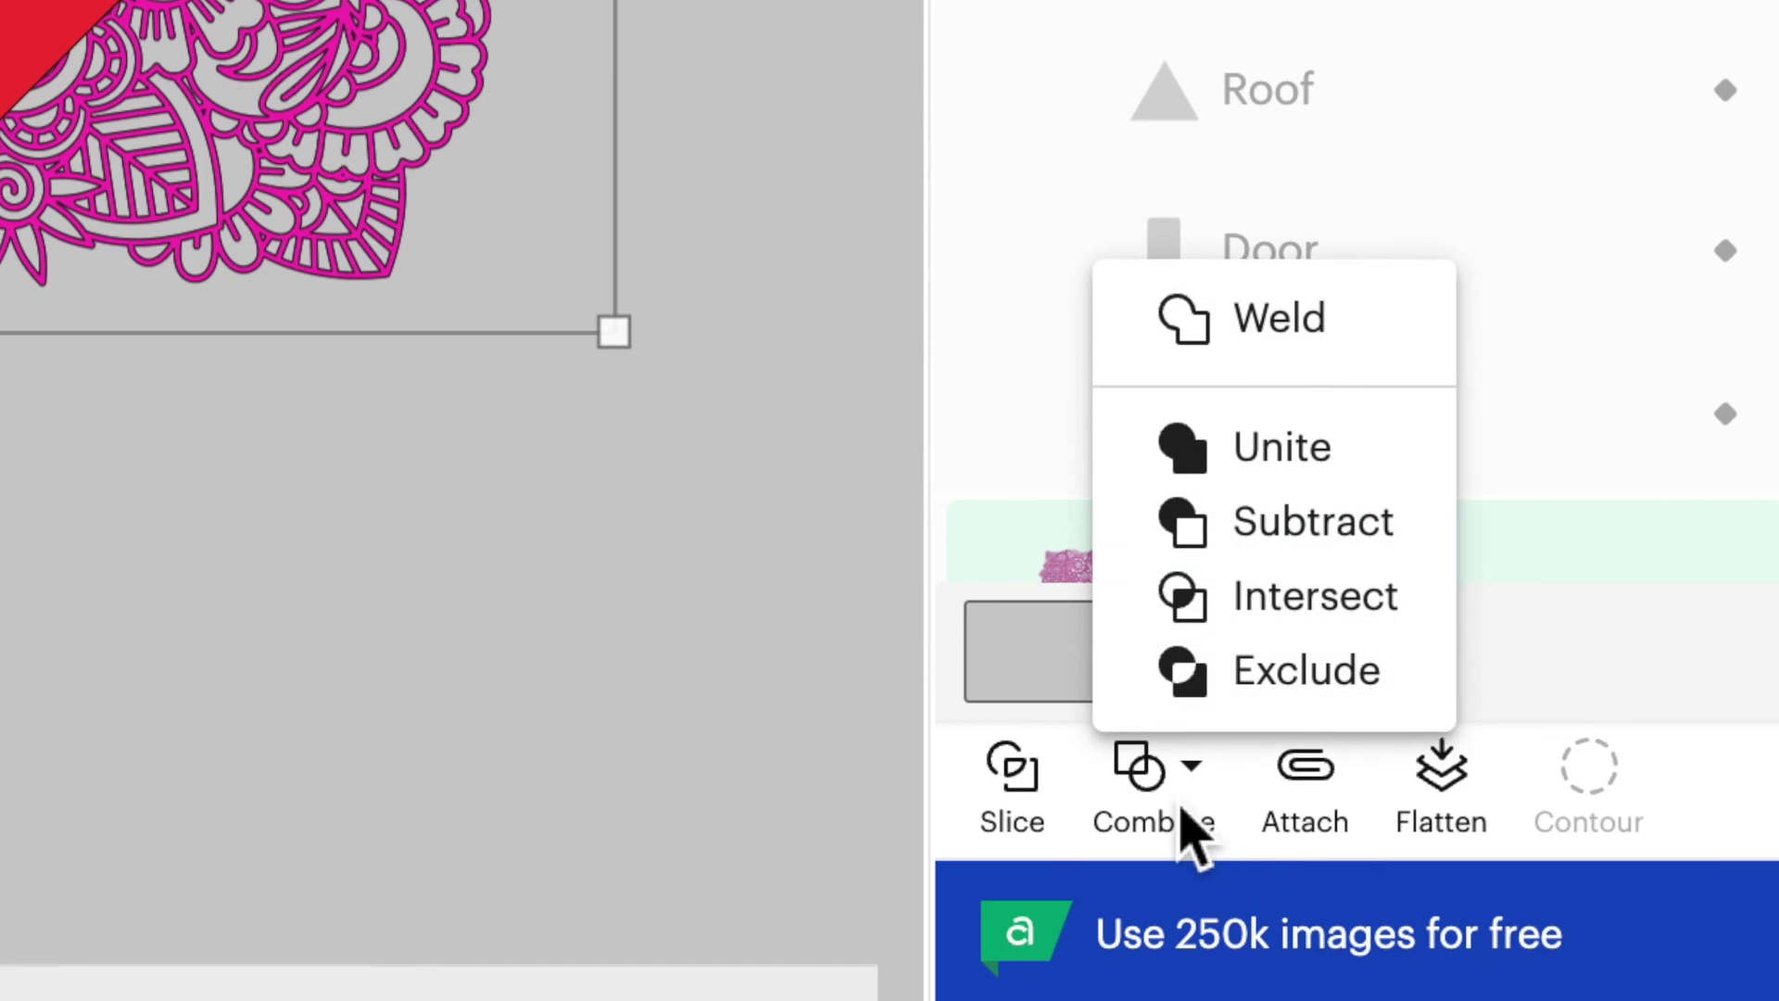
{"action": "left_click", "coordinate": [1320, 647]}
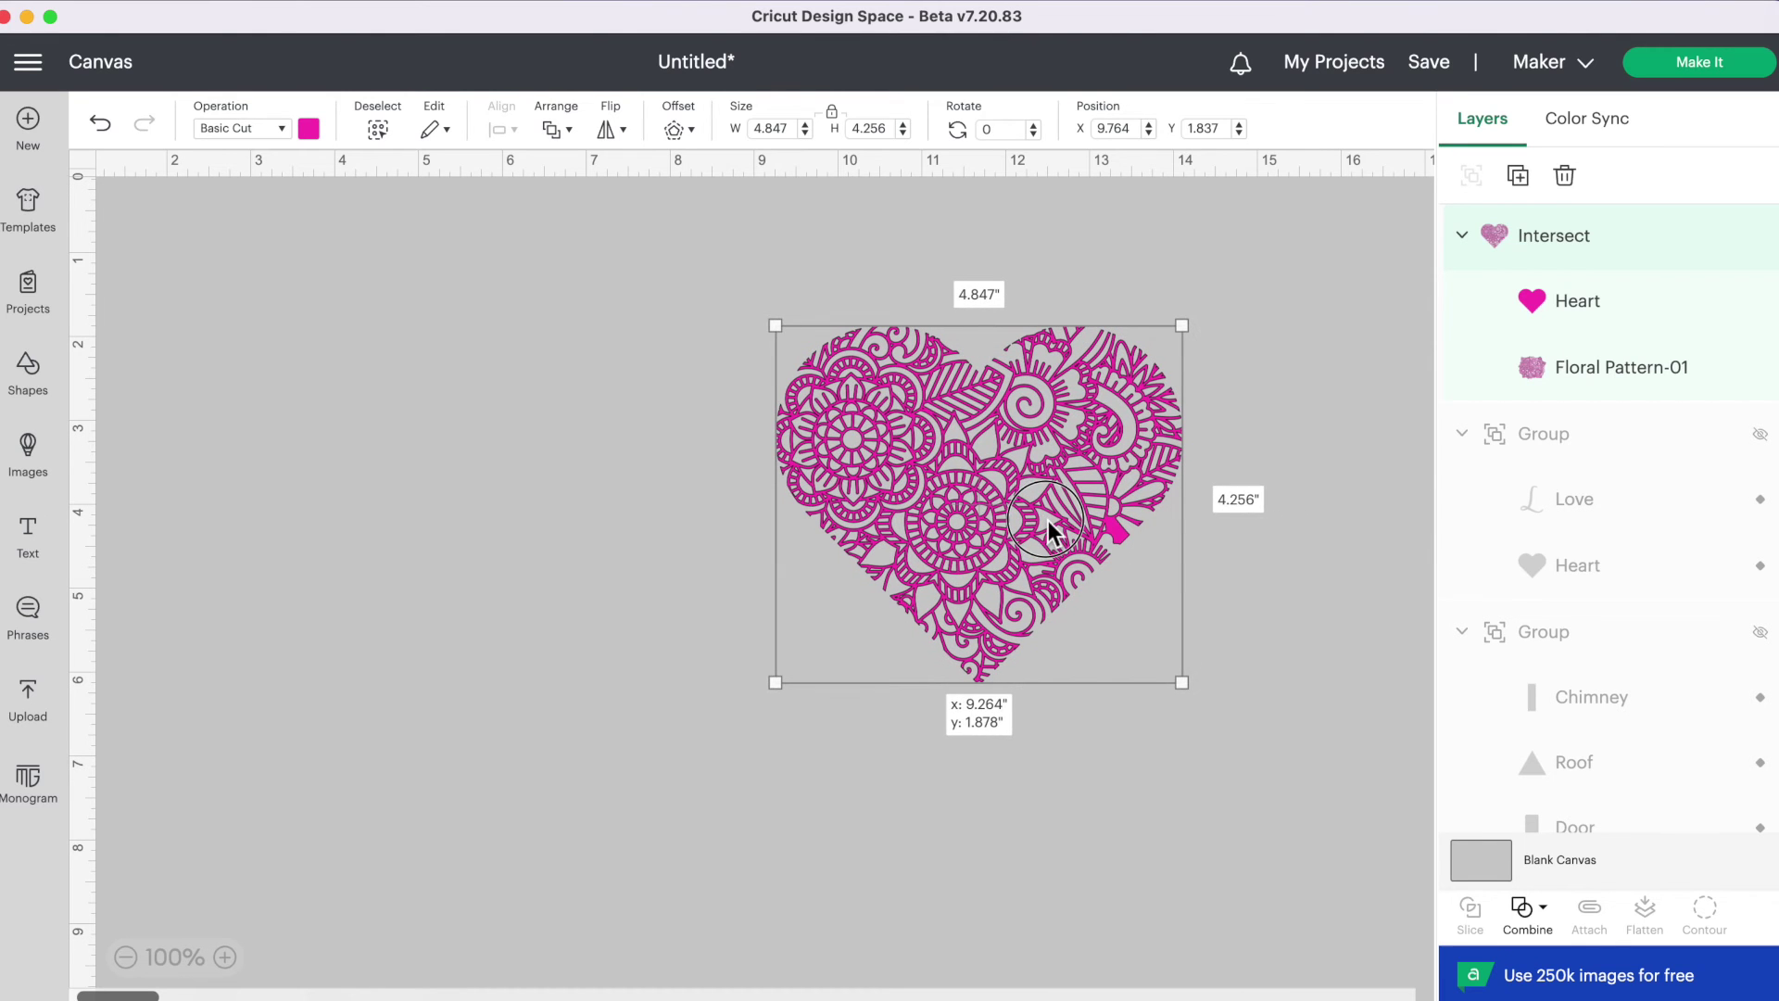
- Shift the intersected floral heart slightly up and to the left, and reposition only its Heart layer over the pattern
{"action": "left_click_drag", "start_coordinate": [1008, 582], "coordinate": [960, 549]}
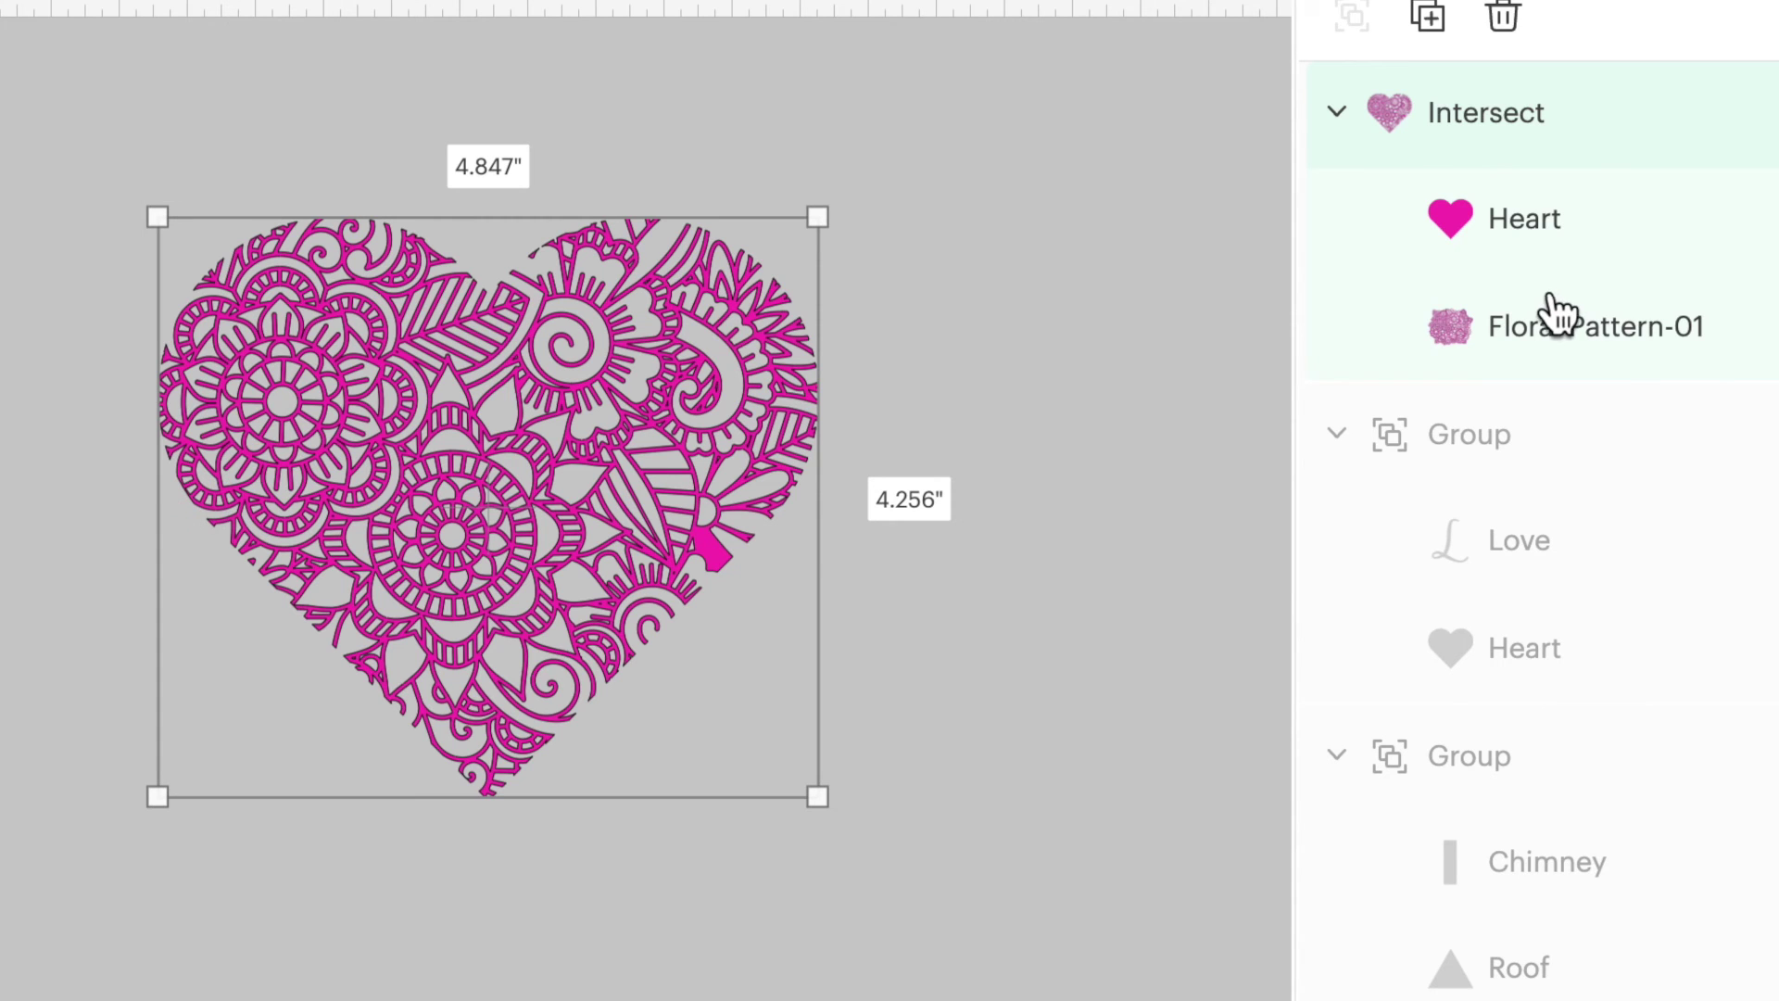
{"action": "left_click", "coordinate": [1543, 260]}
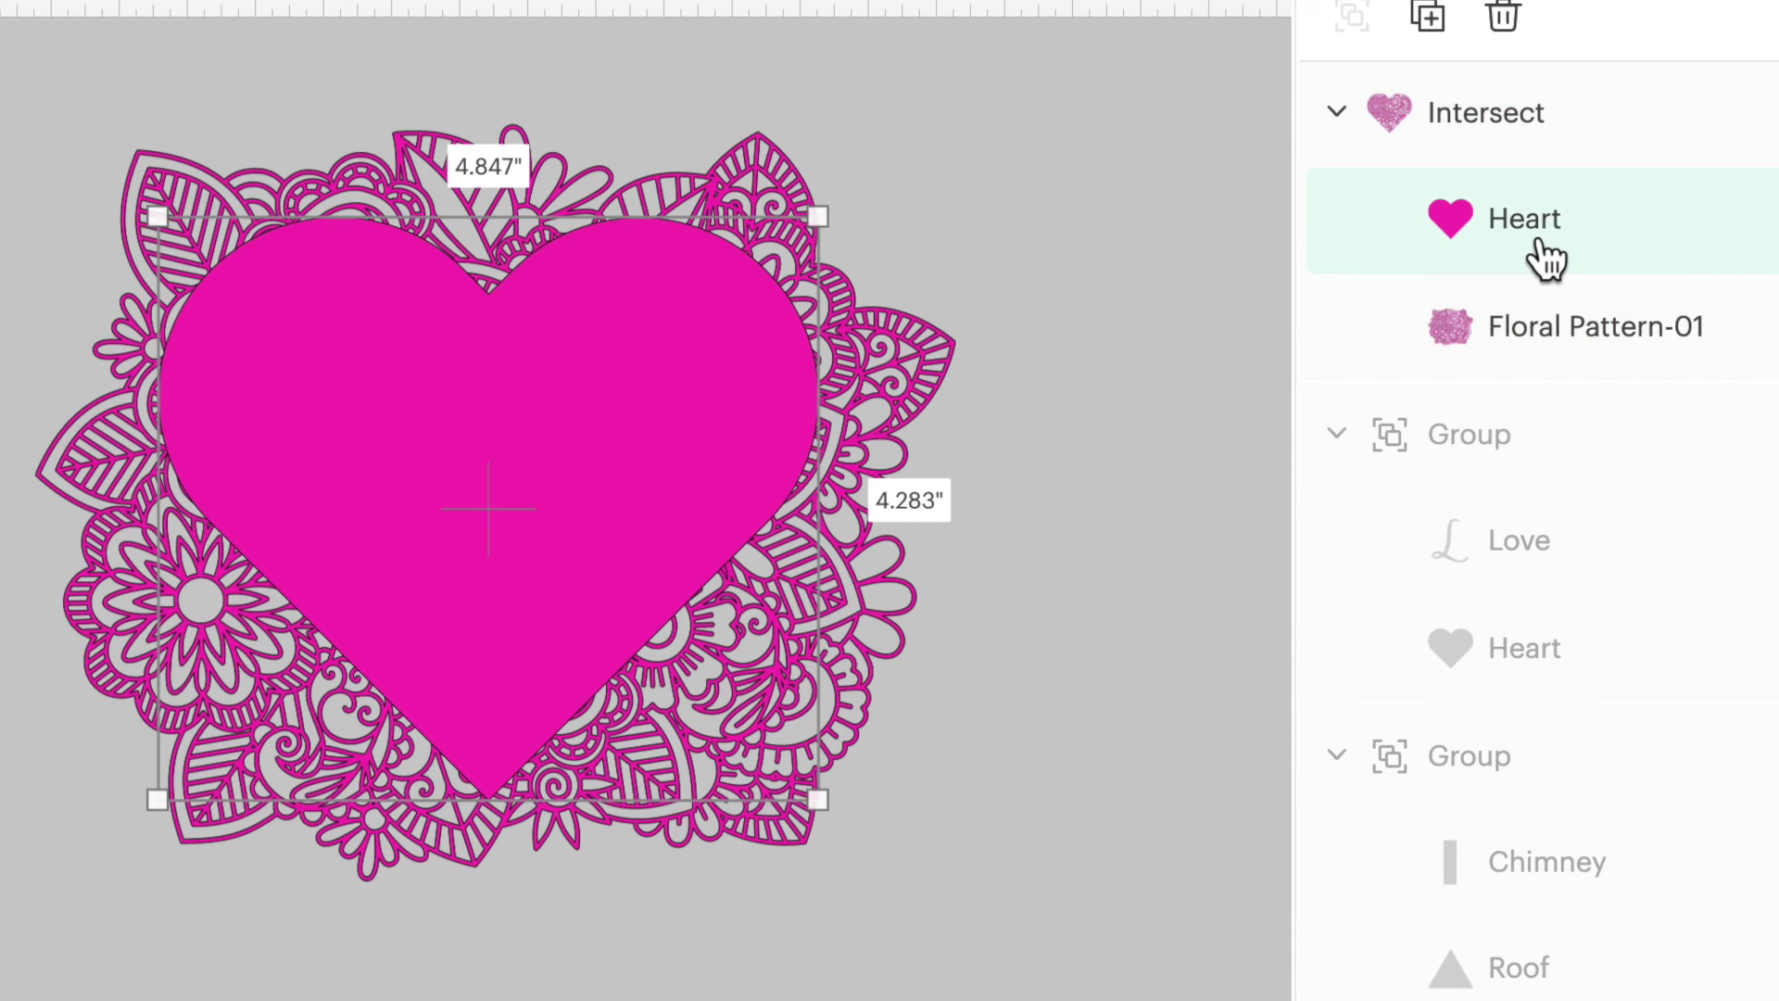
{"action": "left_click_drag", "start_coordinate": [584, 408], "coordinate": [554, 452]}
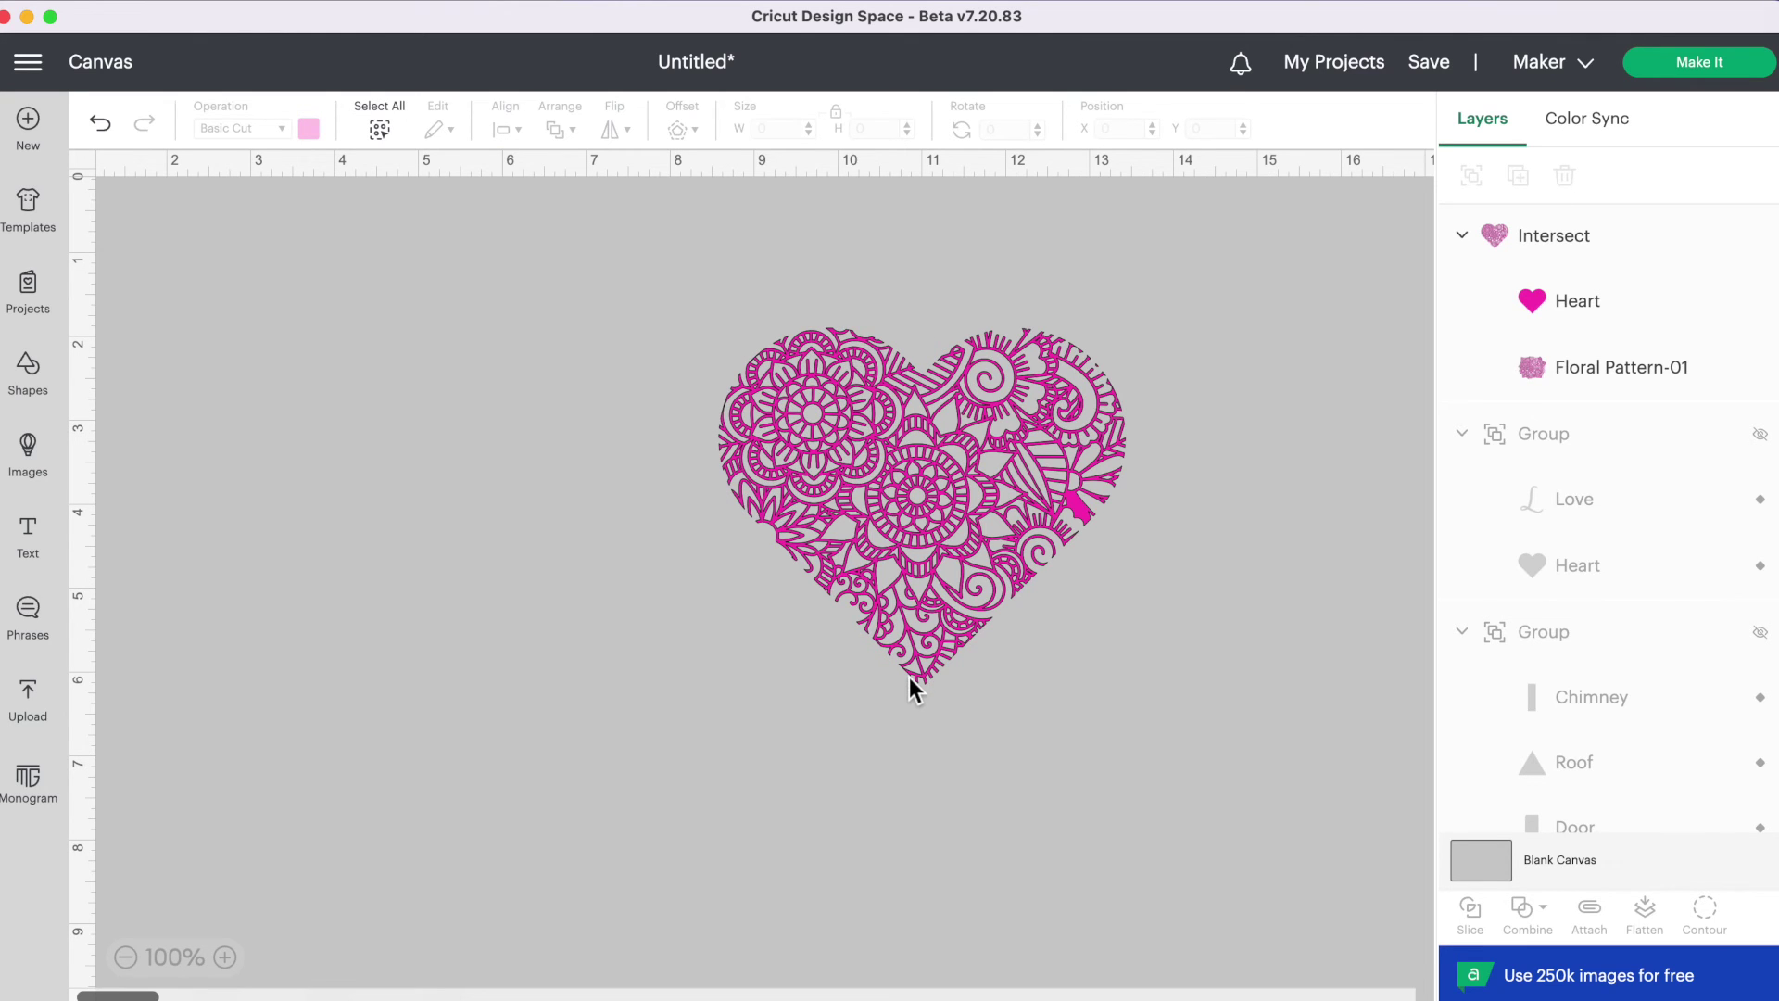
- Reverse the Intersect of the heart and floral pattern, and move the Floral Pattern-01 layer above the Heart layer
{"action": "key", "text": "ctrl+z"}
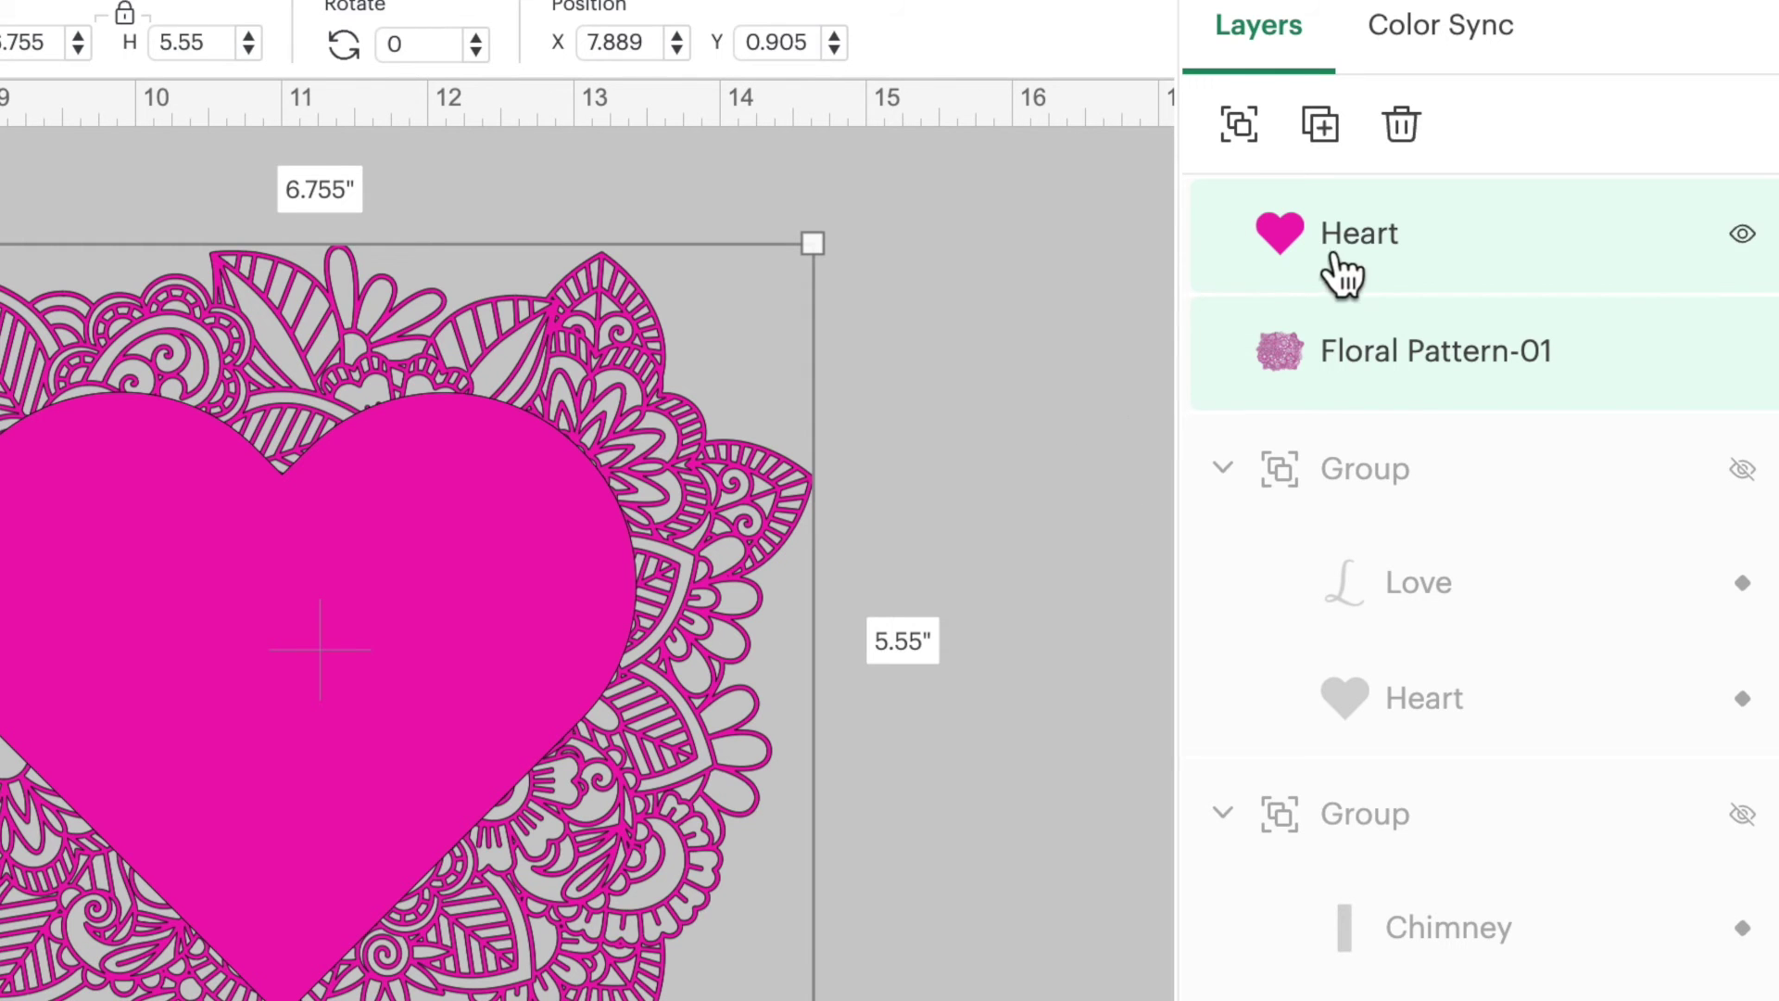
{"action": "mouse_move", "coordinate": [1340, 397]}
{"action": "left_mouse_down"}
{"action": "mouse_move", "coordinate": [1288, 348]}
{"action": "mouse_move", "coordinate": [1221, 184]}
{"action": "mouse_move", "coordinate": [1234, 211]}
{"action": "left_mouse_up"}
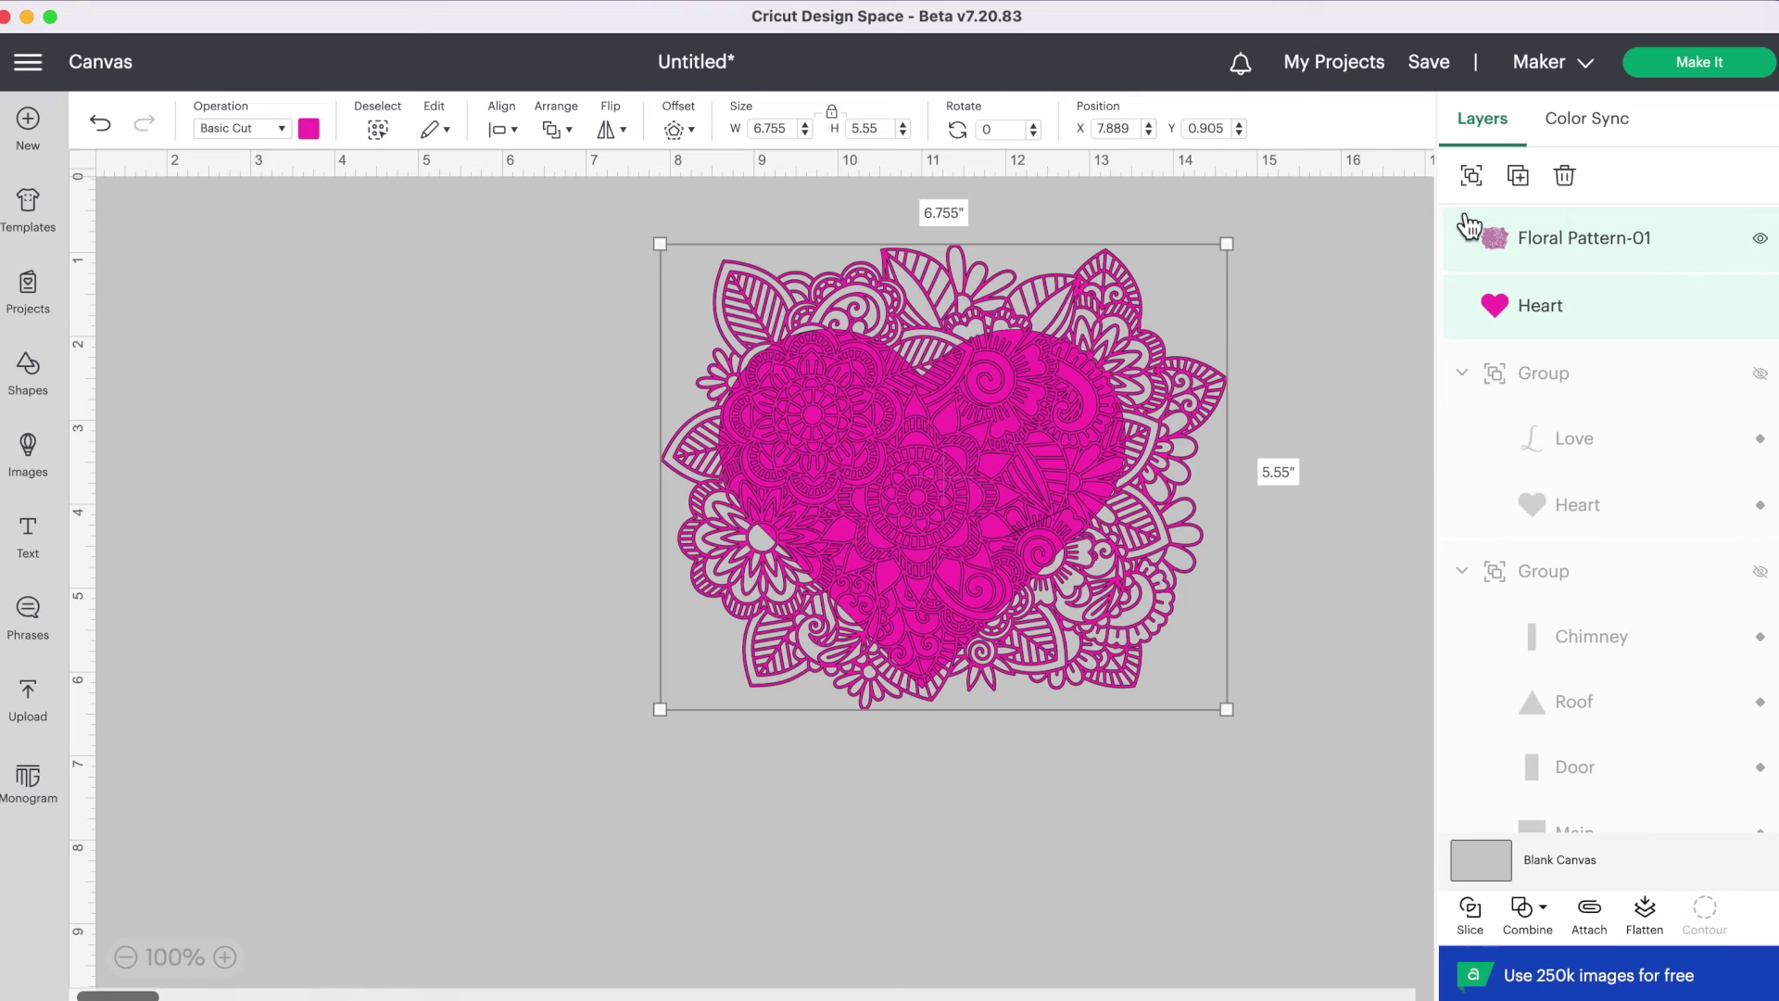
- Subtract the floral pattern from the heart beneath it
{"action": "left_click", "coordinate": [846, 834]}
{"action": "left_click_drag", "start_coordinate": [495, 289], "coordinate": [1139, 681]}
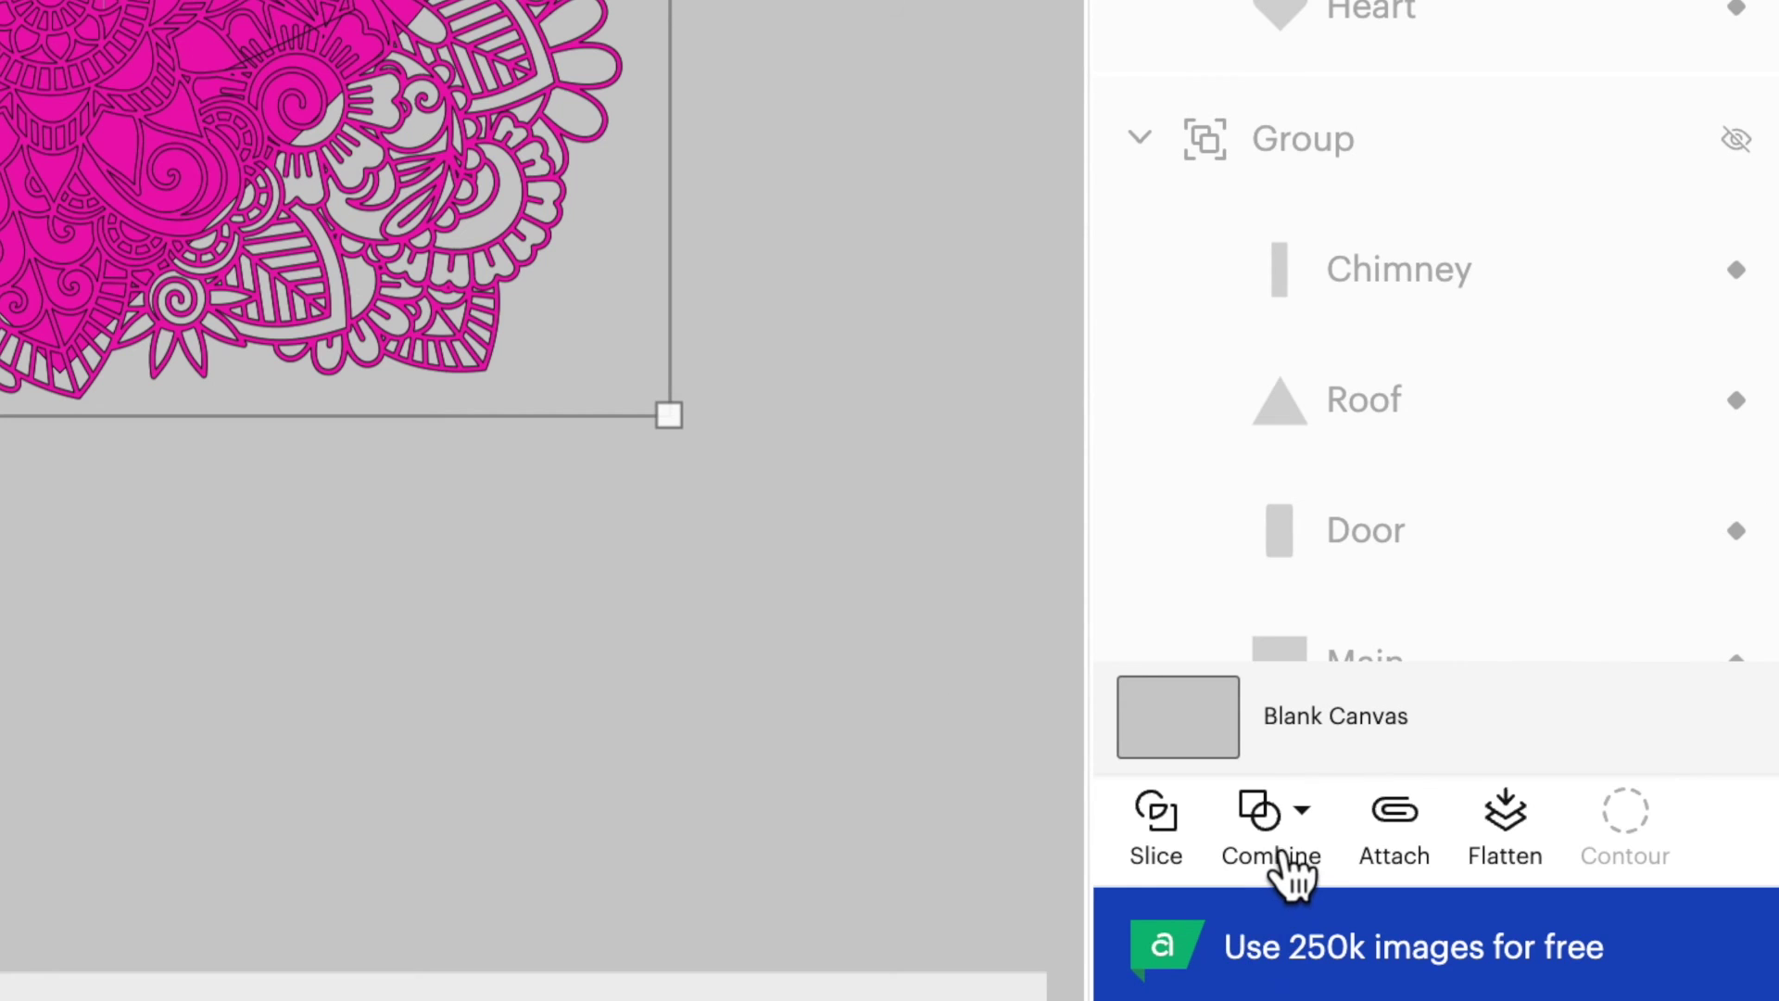
{"action": "left_click", "coordinate": [1283, 852]}
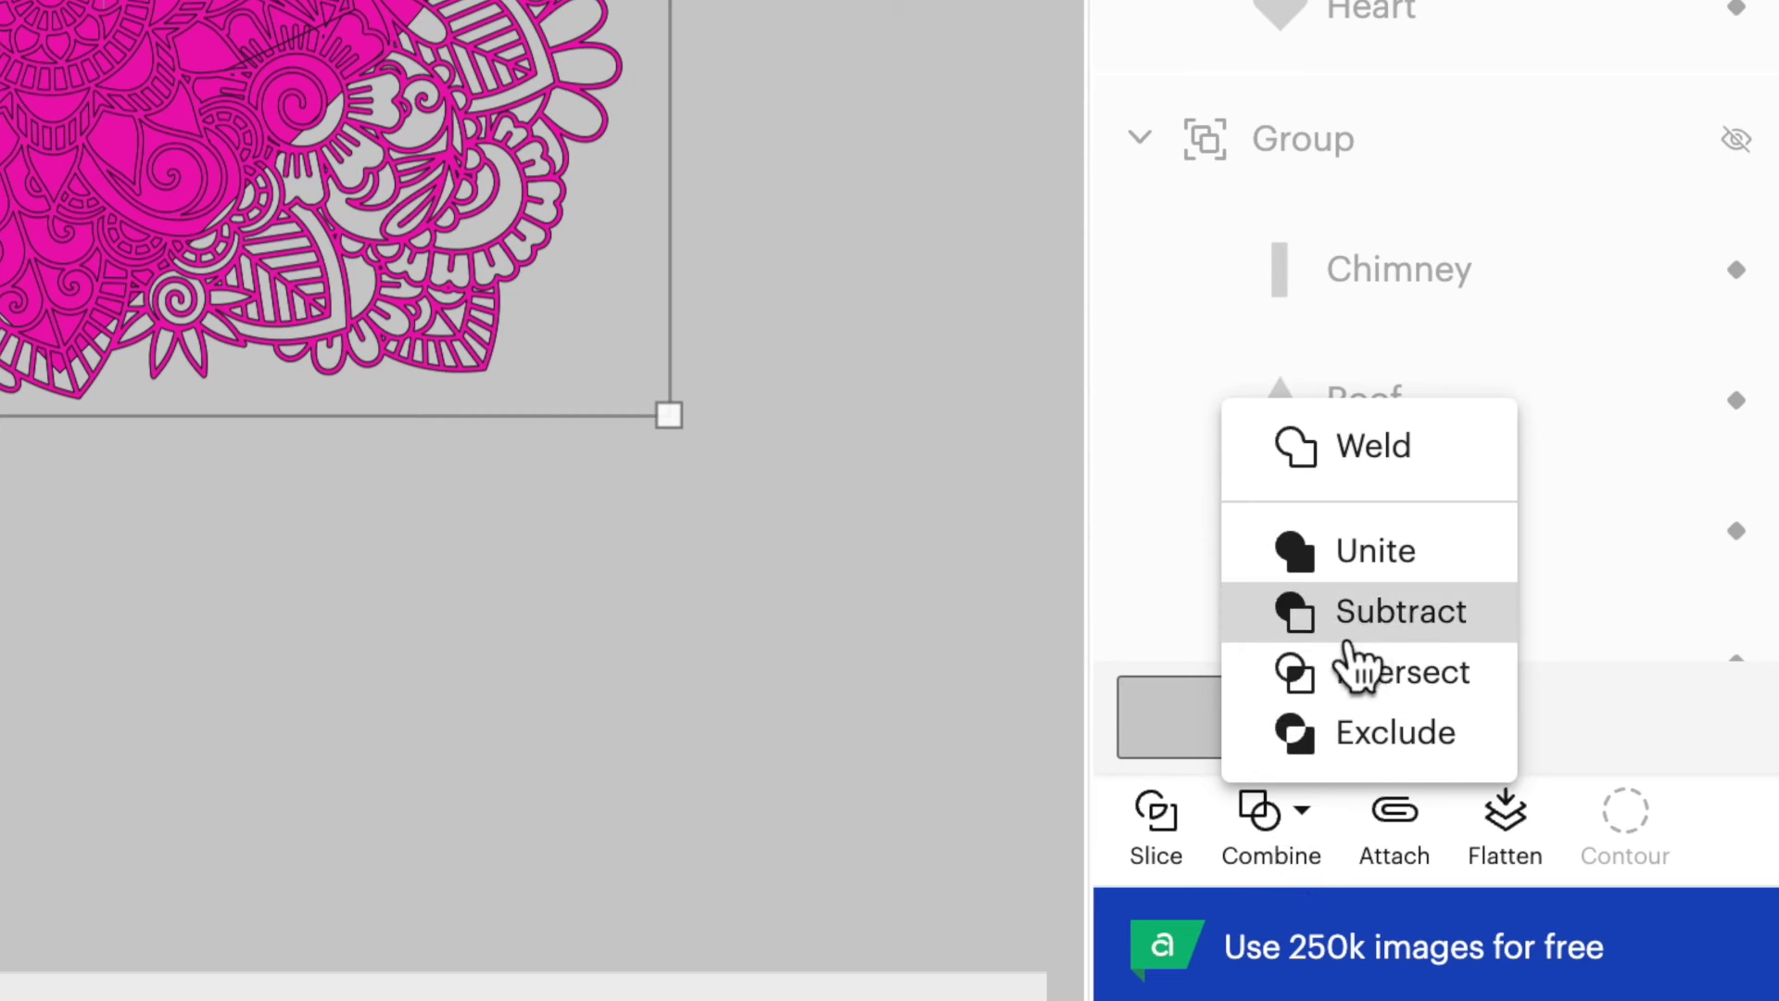
{"action": "left_click", "coordinate": [1450, 618]}
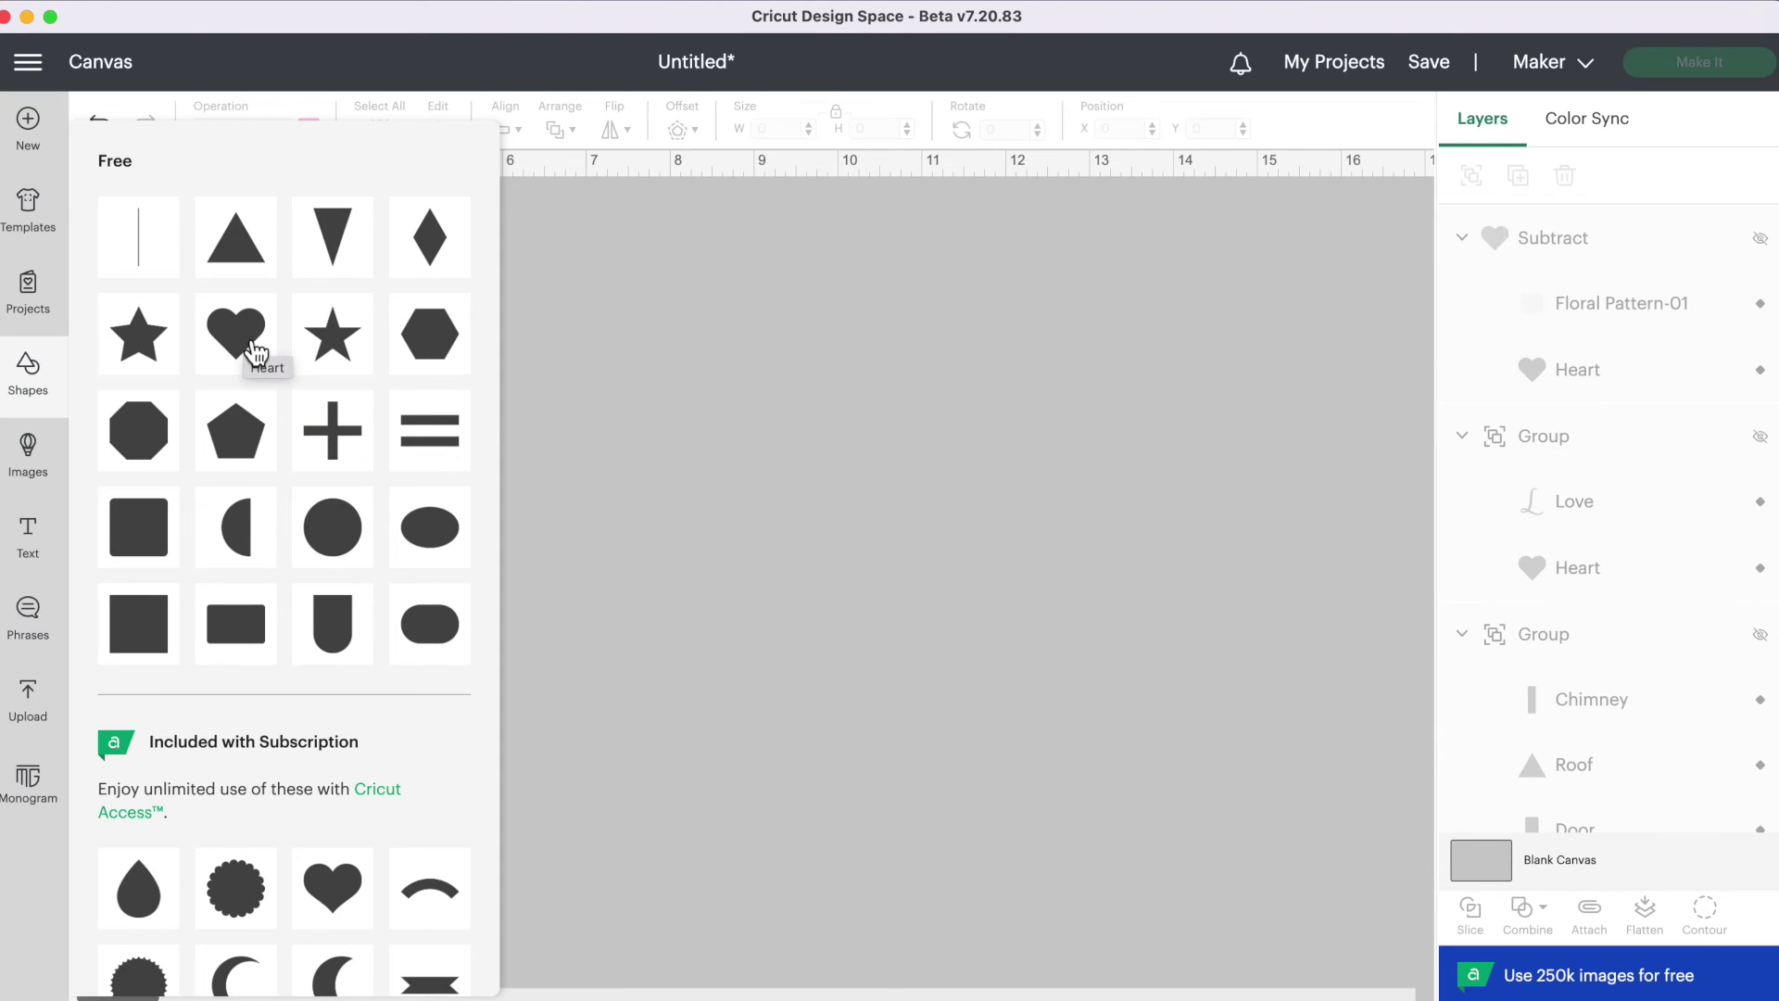
- Insert a free heart shape, enlarge it to about 3.904" wide, and position it at about X 3.431", Y 2.458"
{"action": "left_click", "coordinate": [252, 341]}
{"action": "left_click_drag", "start_coordinate": [306, 371], "coordinate": [468, 510]}
{"action": "left_click_drag", "start_coordinate": [337, 405], "coordinate": [481, 555]}
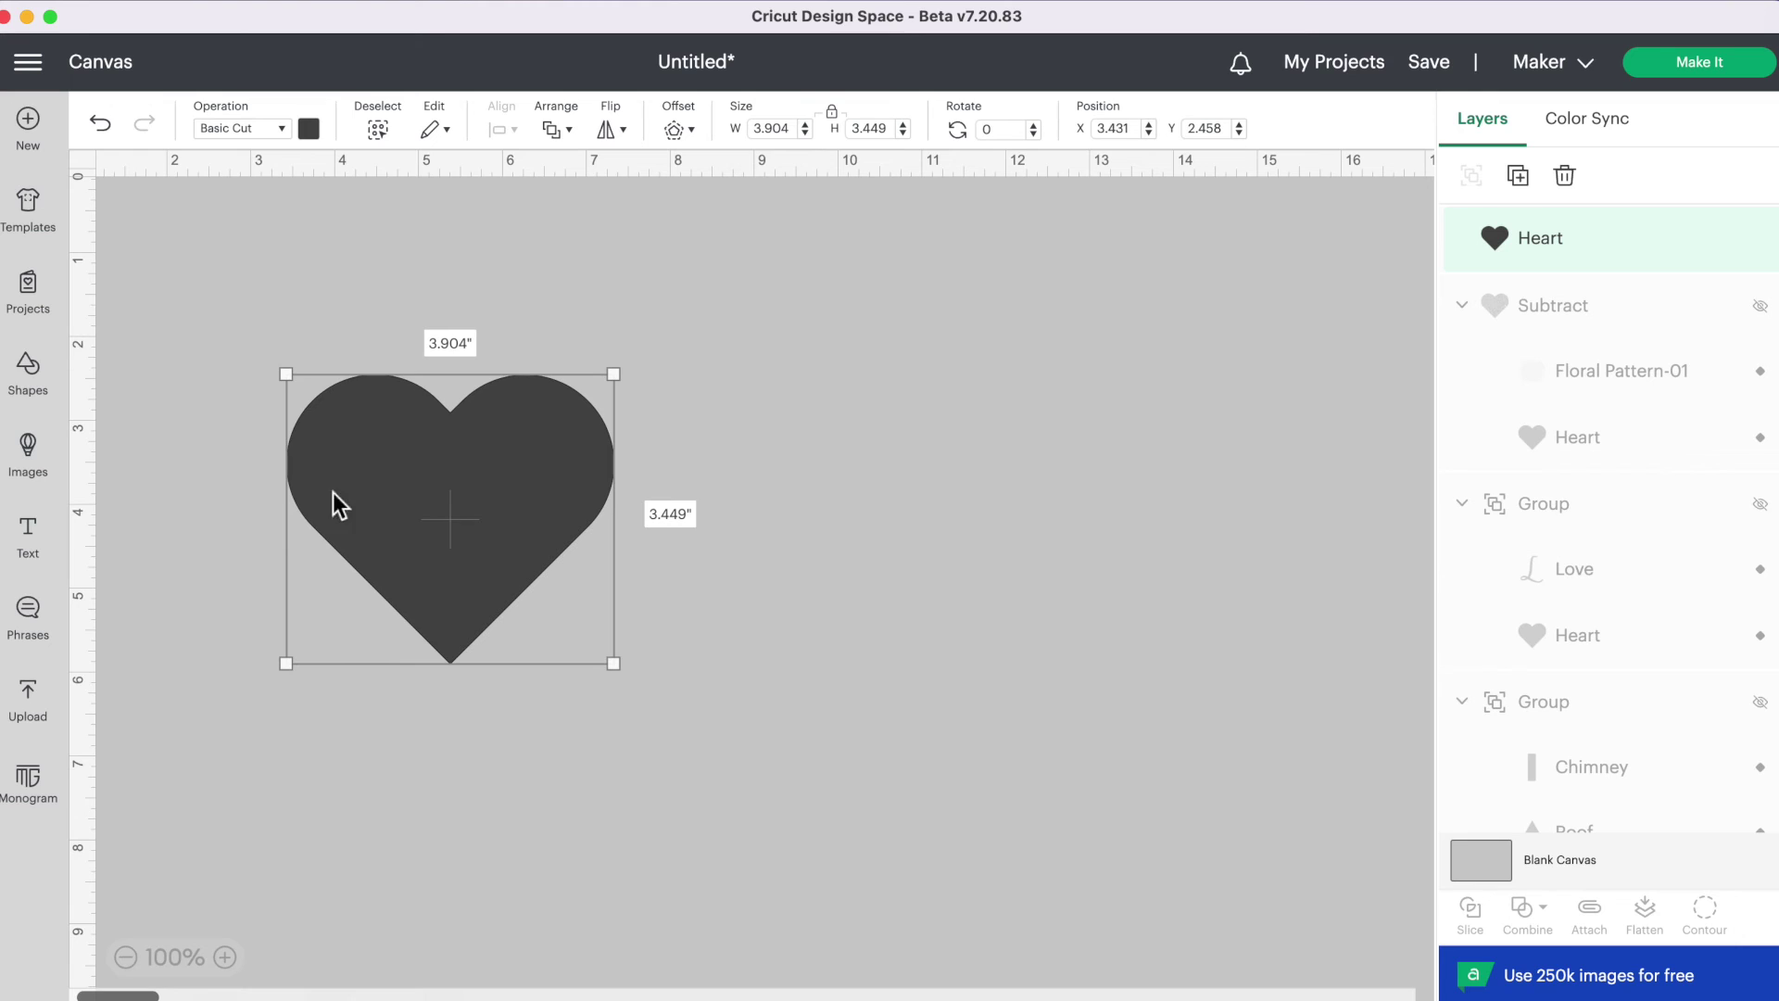
- Insert a second heart shape, place it beside the large heart, and enlarge it to about 3.862" wide
{"action": "left_click", "coordinate": [27, 389]}
{"action": "left_click", "coordinate": [242, 363]}
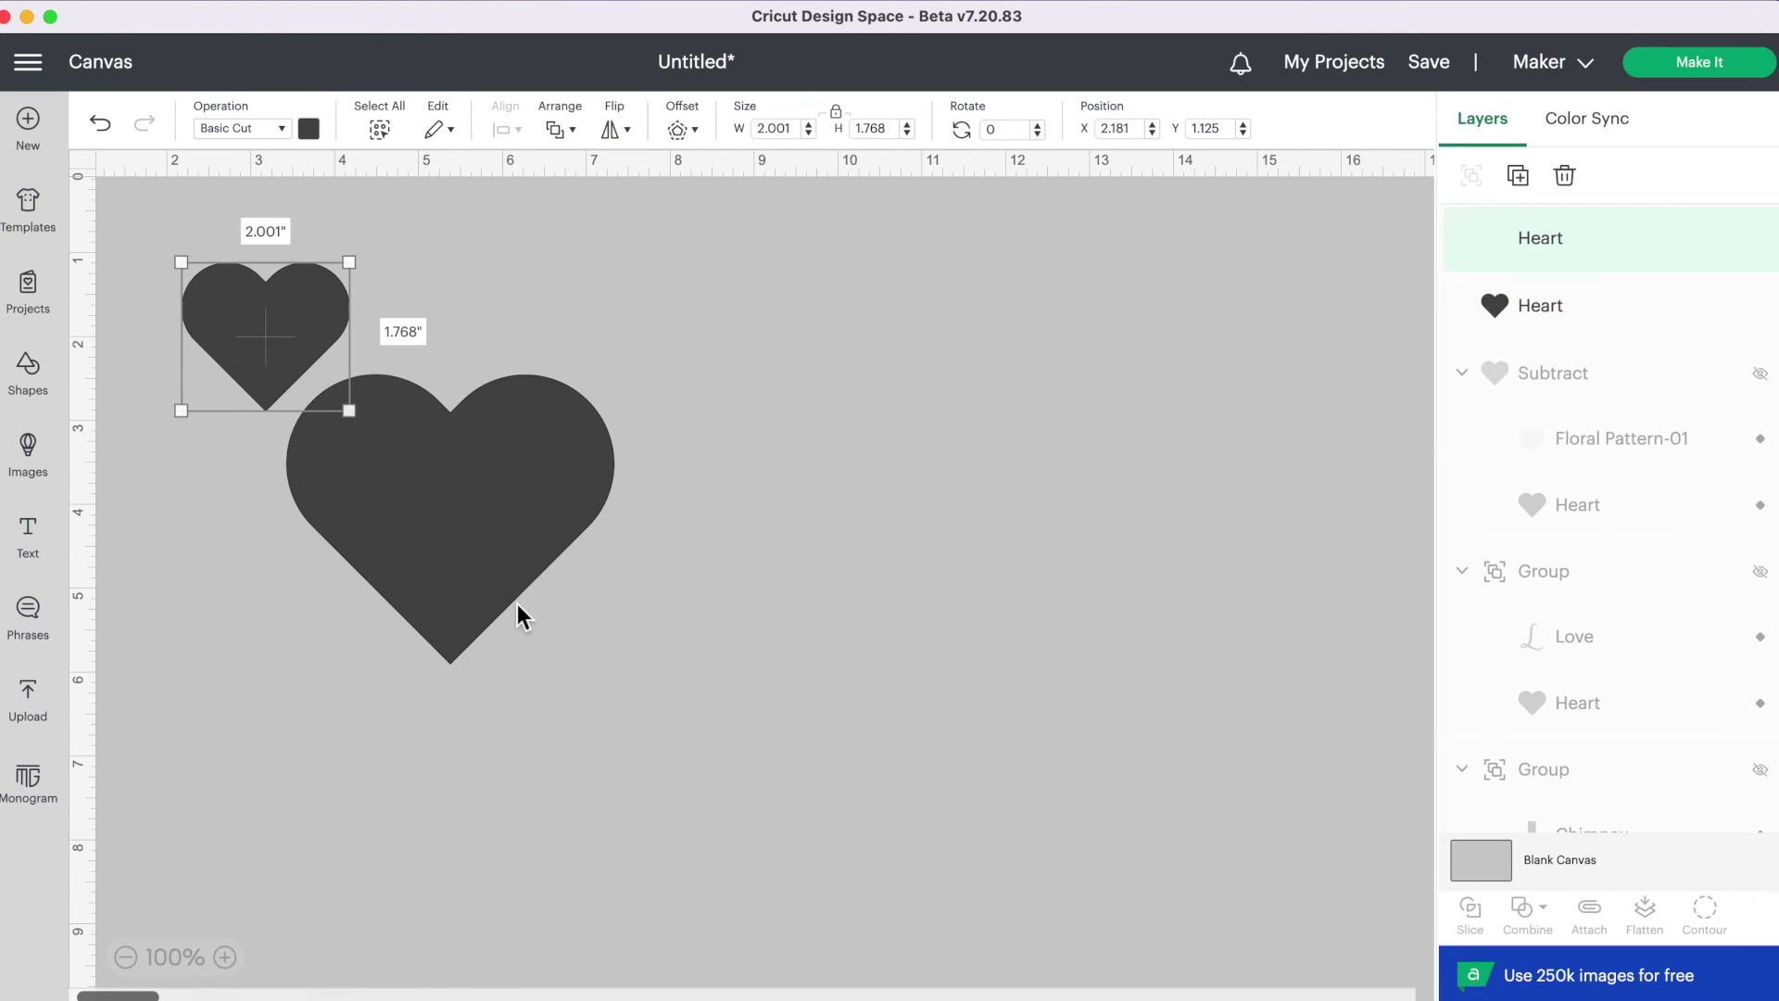
{"action": "left_click_drag", "start_coordinate": [298, 359], "coordinate": [807, 510]}
{"action": "left_click_drag", "start_coordinate": [870, 580], "coordinate": [1027, 690]}
- Duplicate the second heart and overlap all three, with the first at about X 5.153", Y 2.403" and the lowest at about X 6.806", Y 3.625"
{"action": "key", "text": "ctrl+d"}
{"action": "left_click_drag", "start_coordinate": [564, 475], "coordinate": [707, 468]}
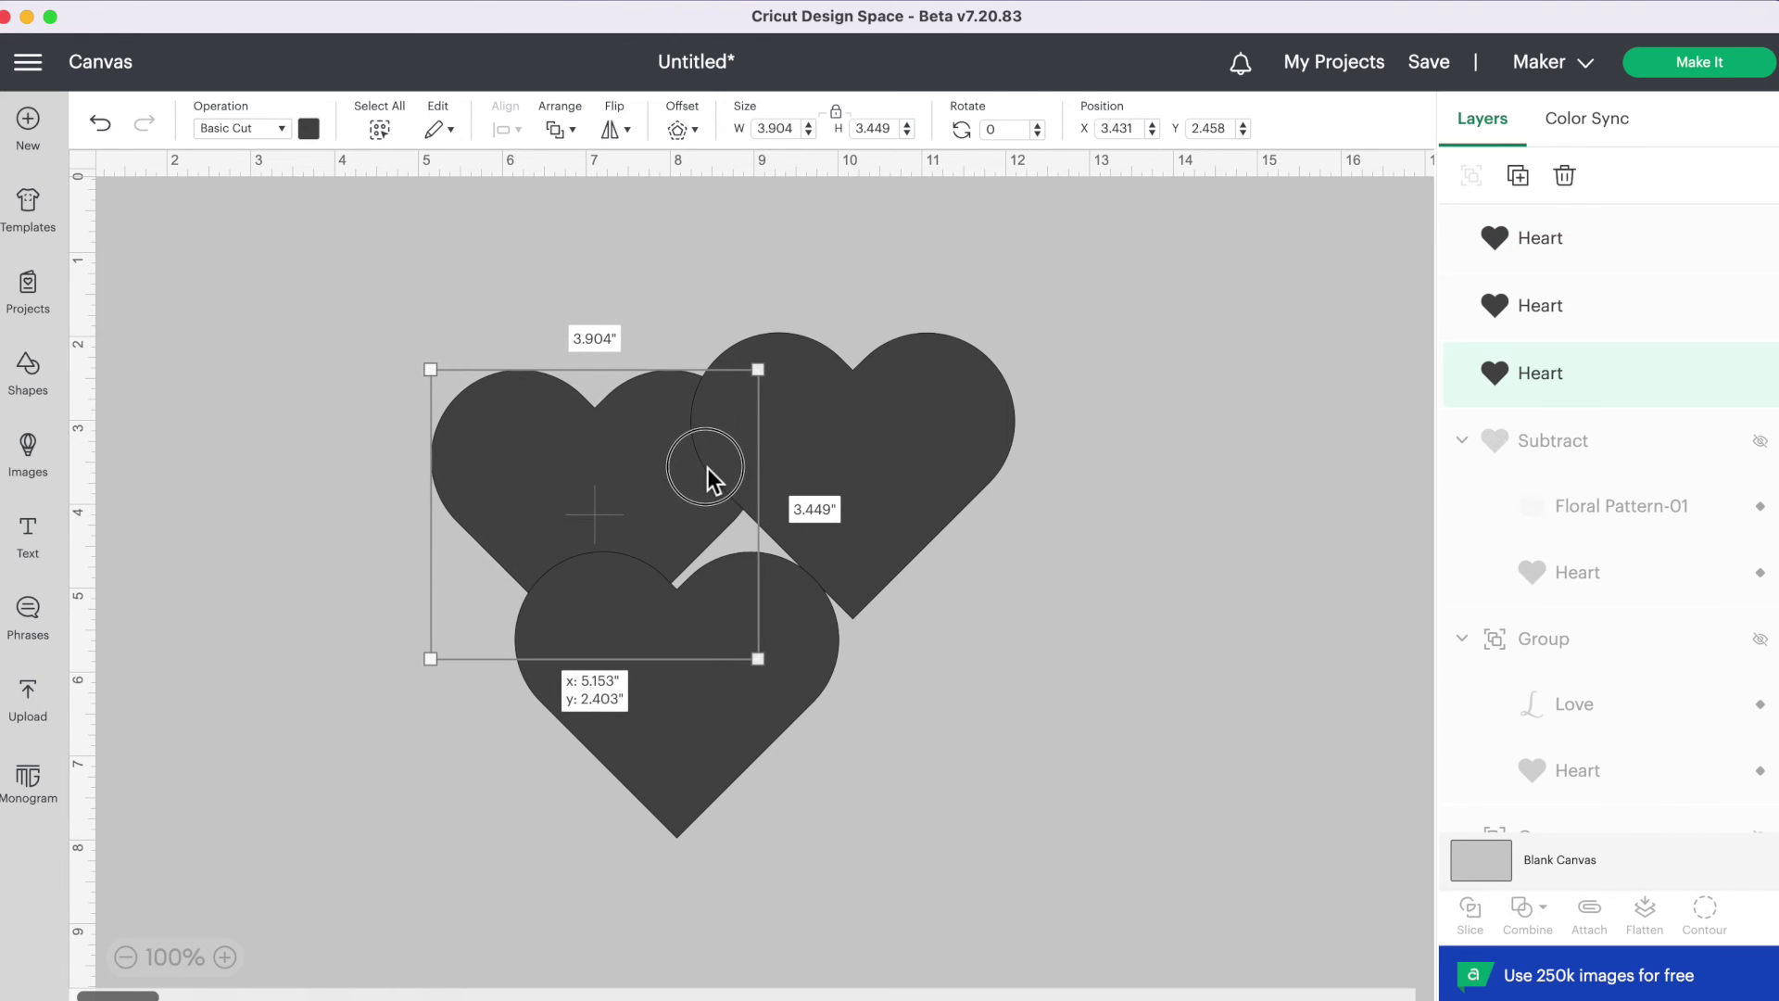
{"action": "left_click_drag", "start_coordinate": [770, 711], "coordinate": [815, 649]}
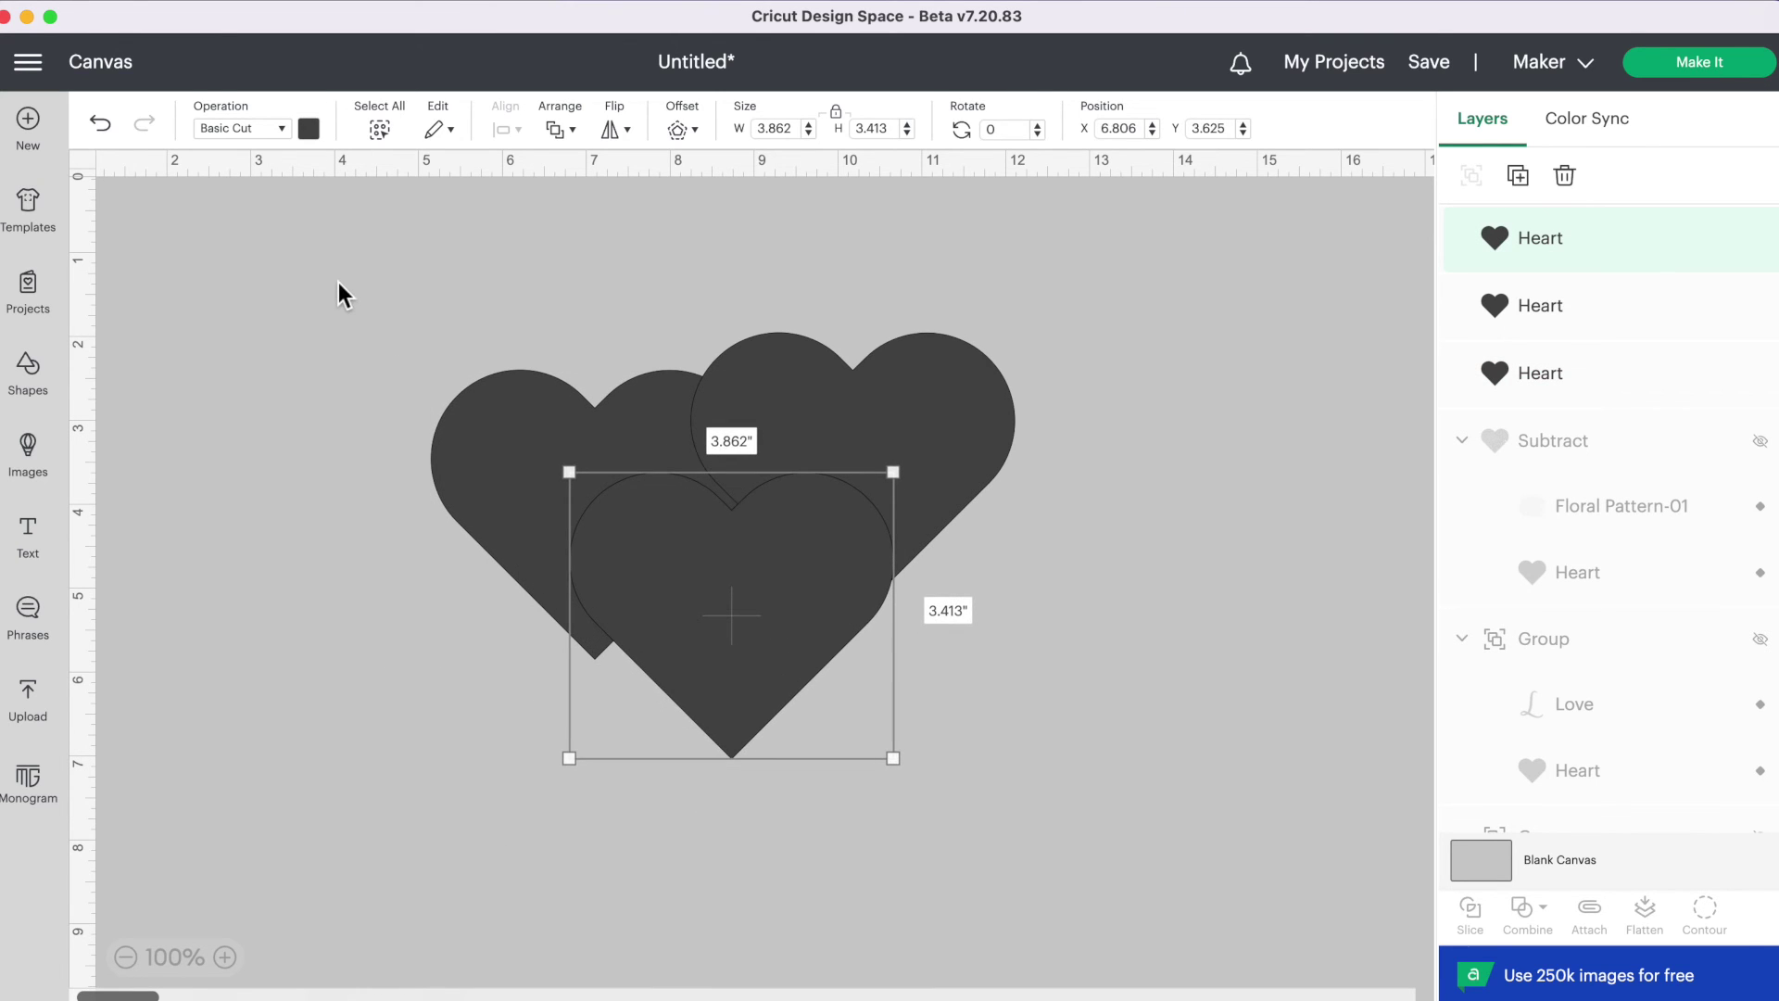
- Combine the three overlapping hearts with Exclude
{"action": "left_click_drag", "start_coordinate": [337, 282], "coordinate": [1032, 789]}
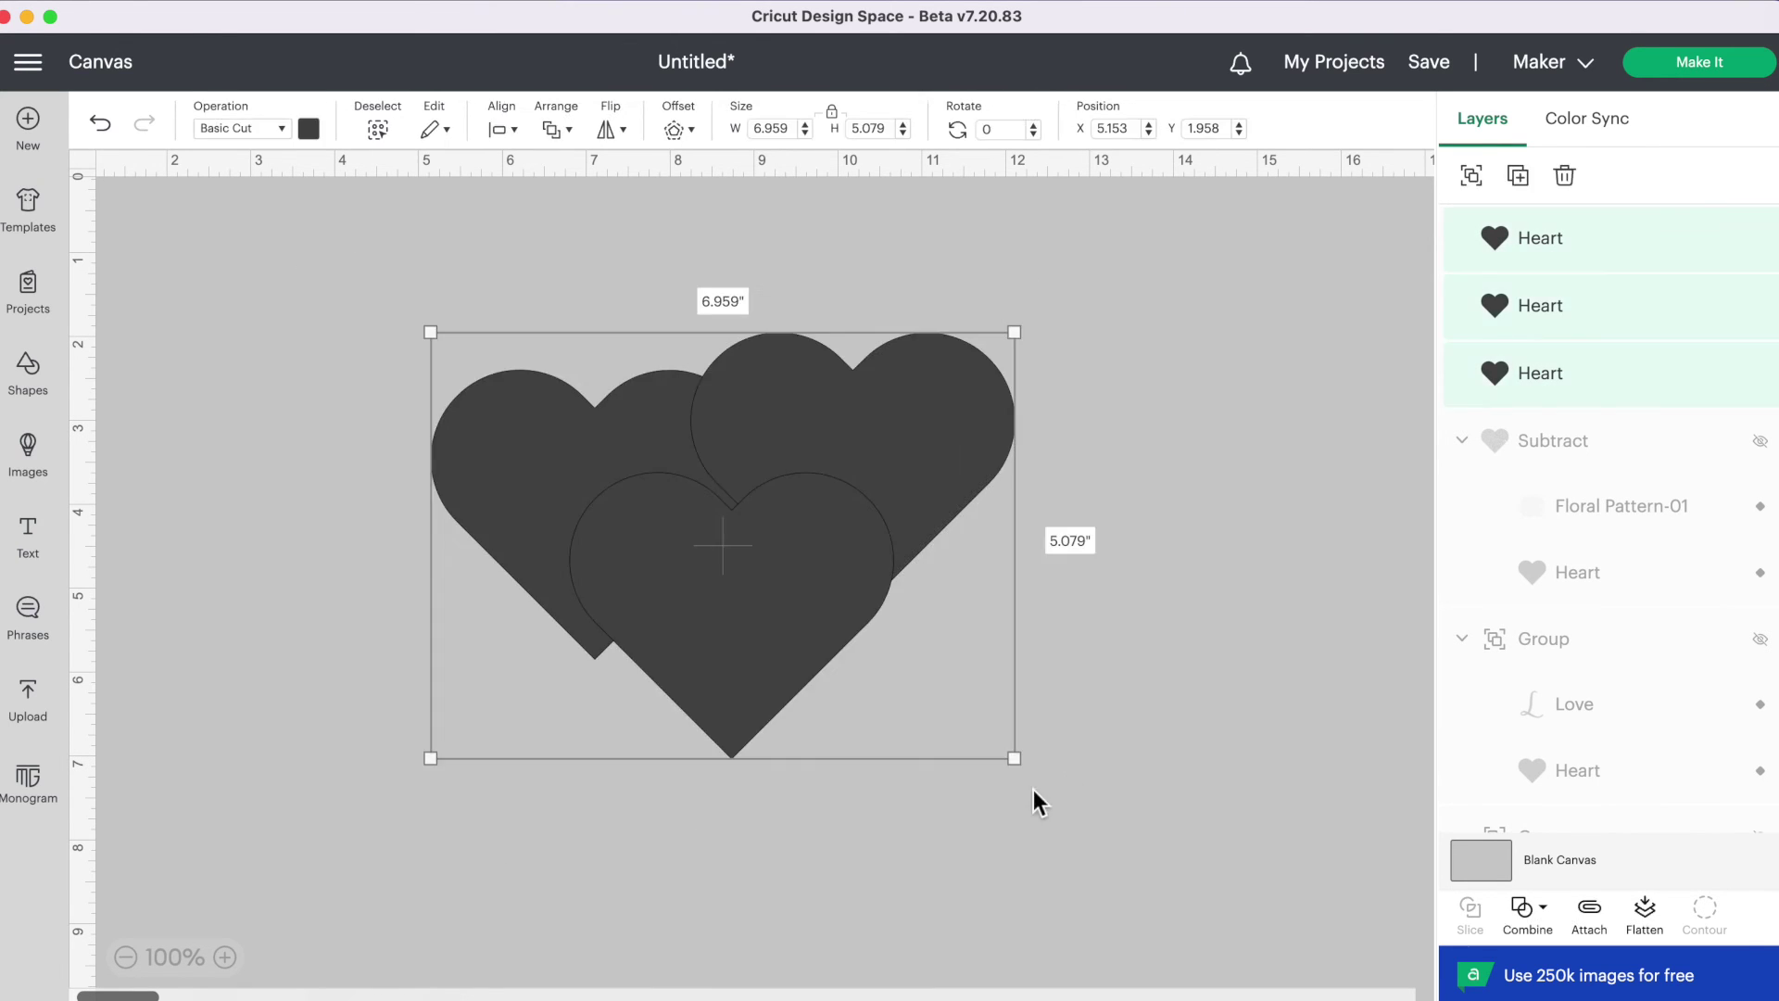
{"action": "left_click", "coordinate": [1525, 913]}
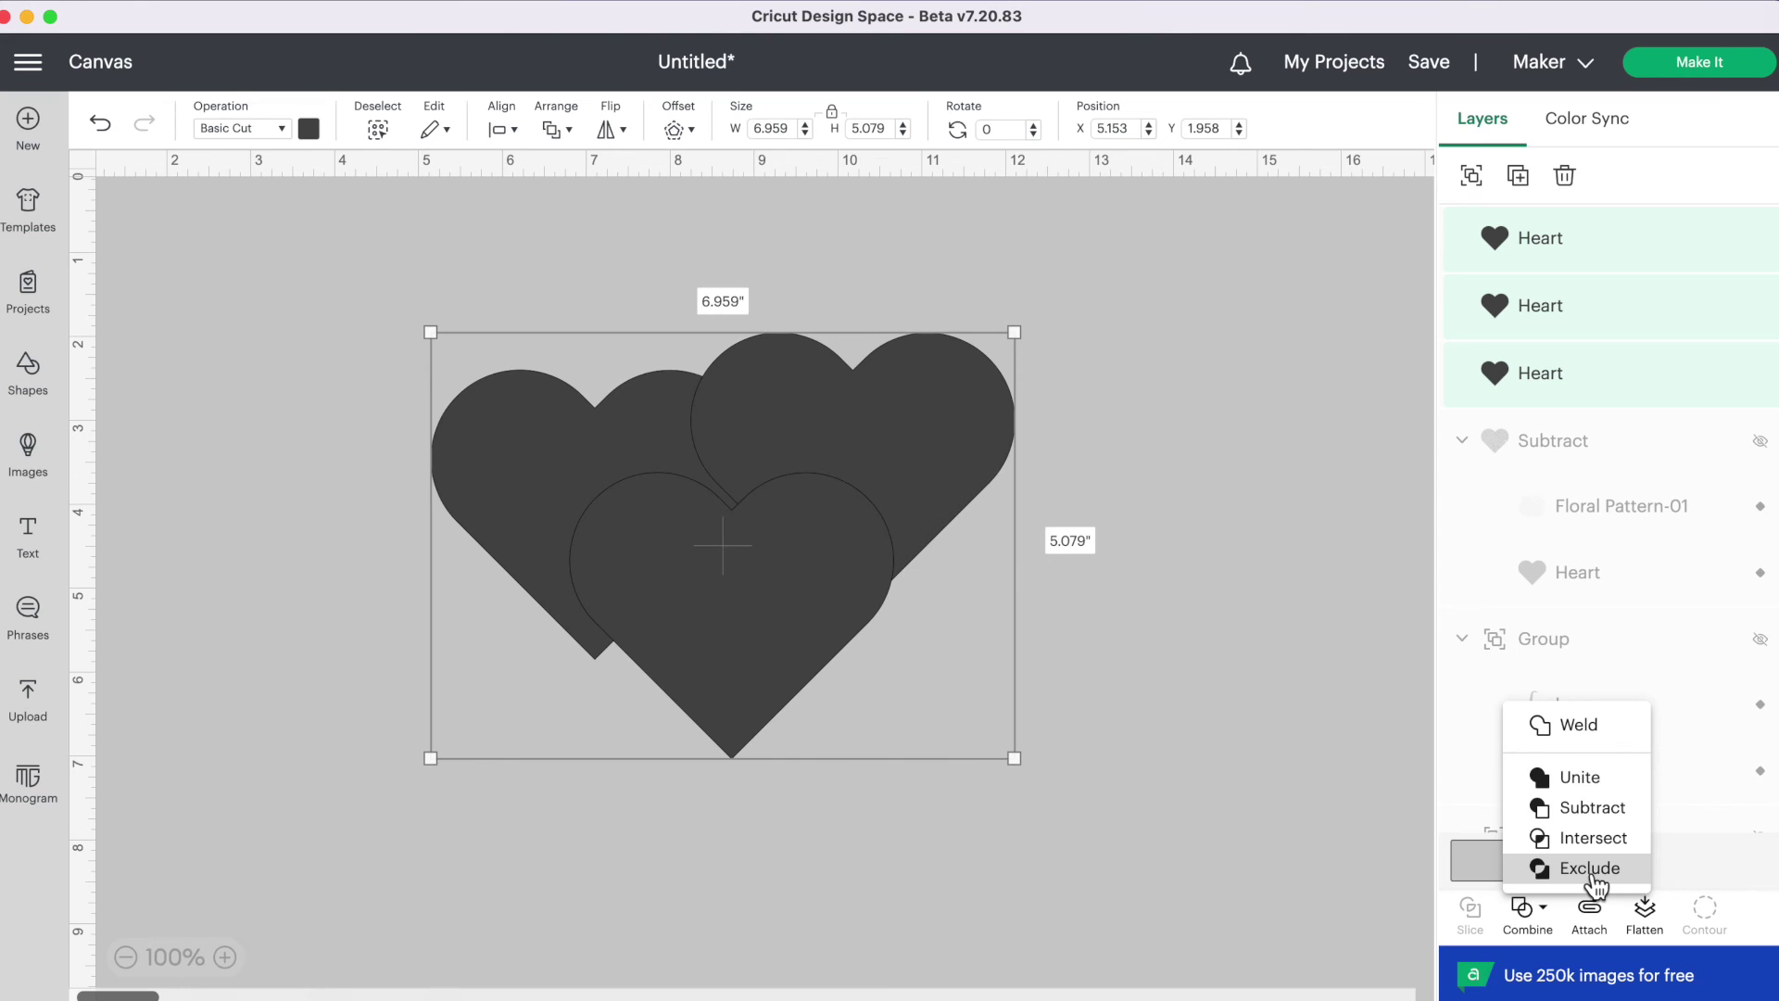
{"action": "left_click", "coordinate": [1590, 870]}
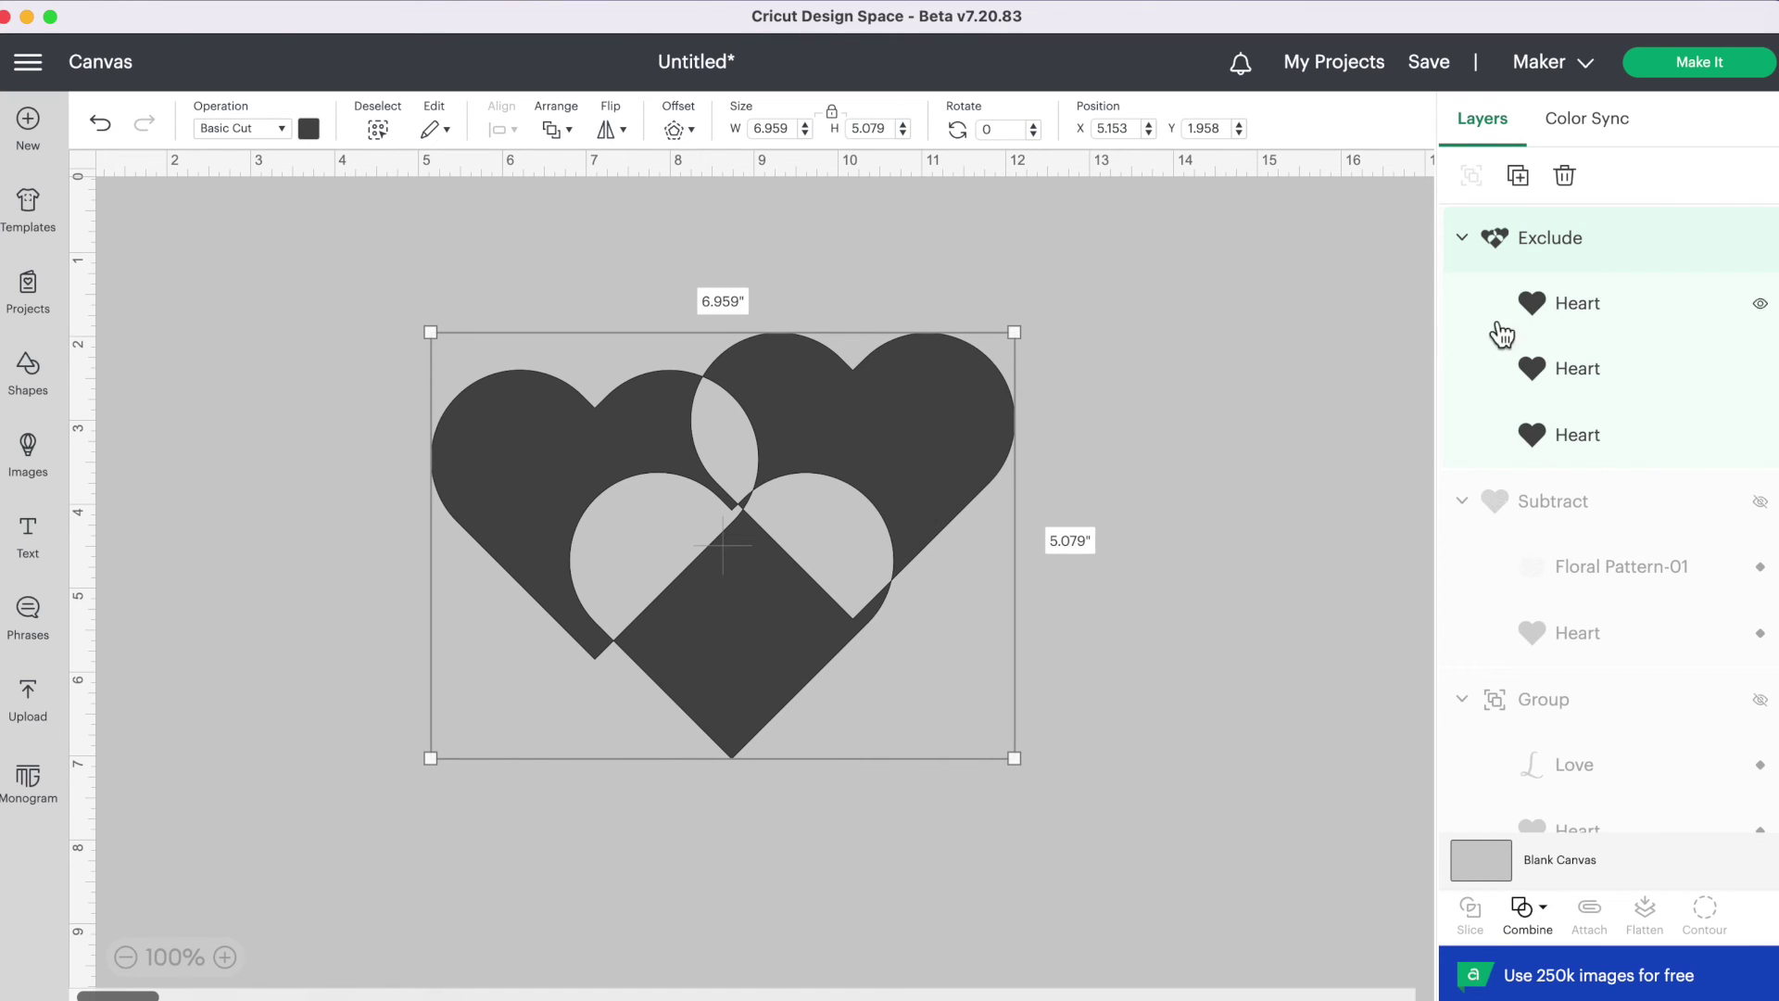
- Move only the lowest heart inside the Exclude group slightly up and to the left
{"action": "left_click", "coordinate": [1586, 322]}
{"action": "left_click_drag", "start_coordinate": [793, 602], "coordinate": [749, 567]}
{"action": "left_click", "coordinate": [1243, 755]}
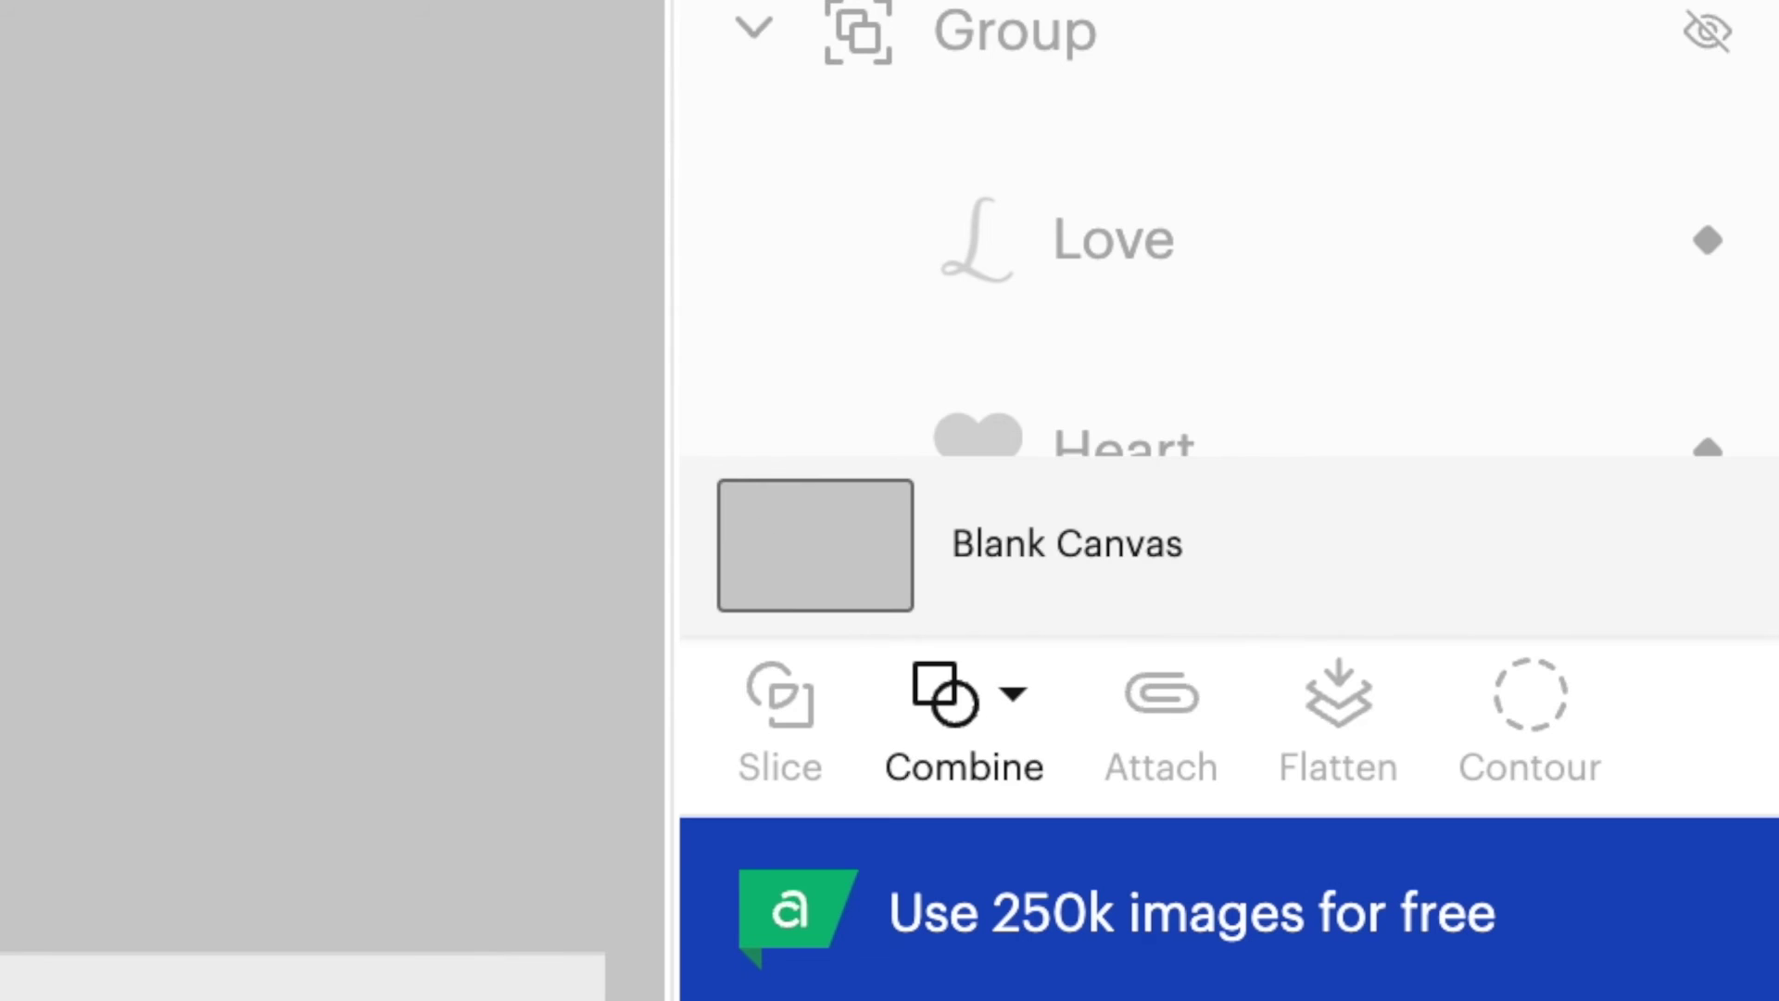
- Reverse the Exclude of the three hearts and duplicate them, placing the copies at about X 6.139", Y 3.736"
{"action": "left_click", "coordinate": [1000, 769]}
{"action": "left_click", "coordinate": [1128, 500]}
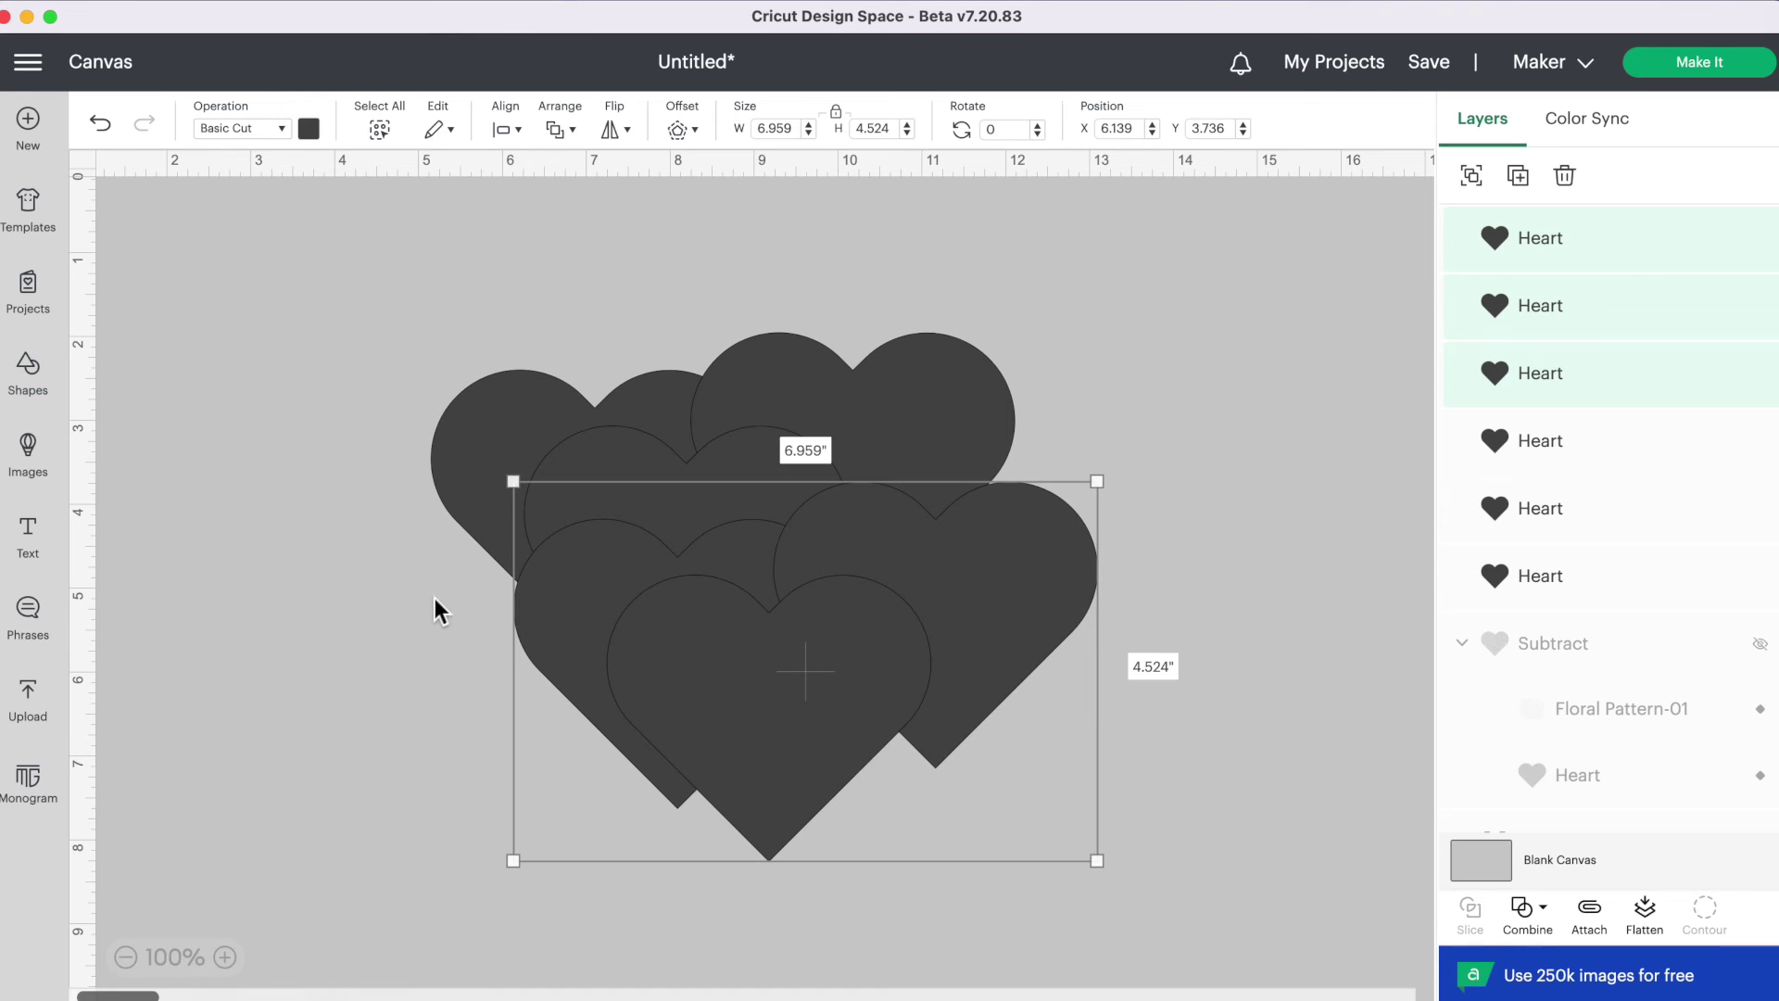
{"action": "left_click", "coordinate": [380, 601]}
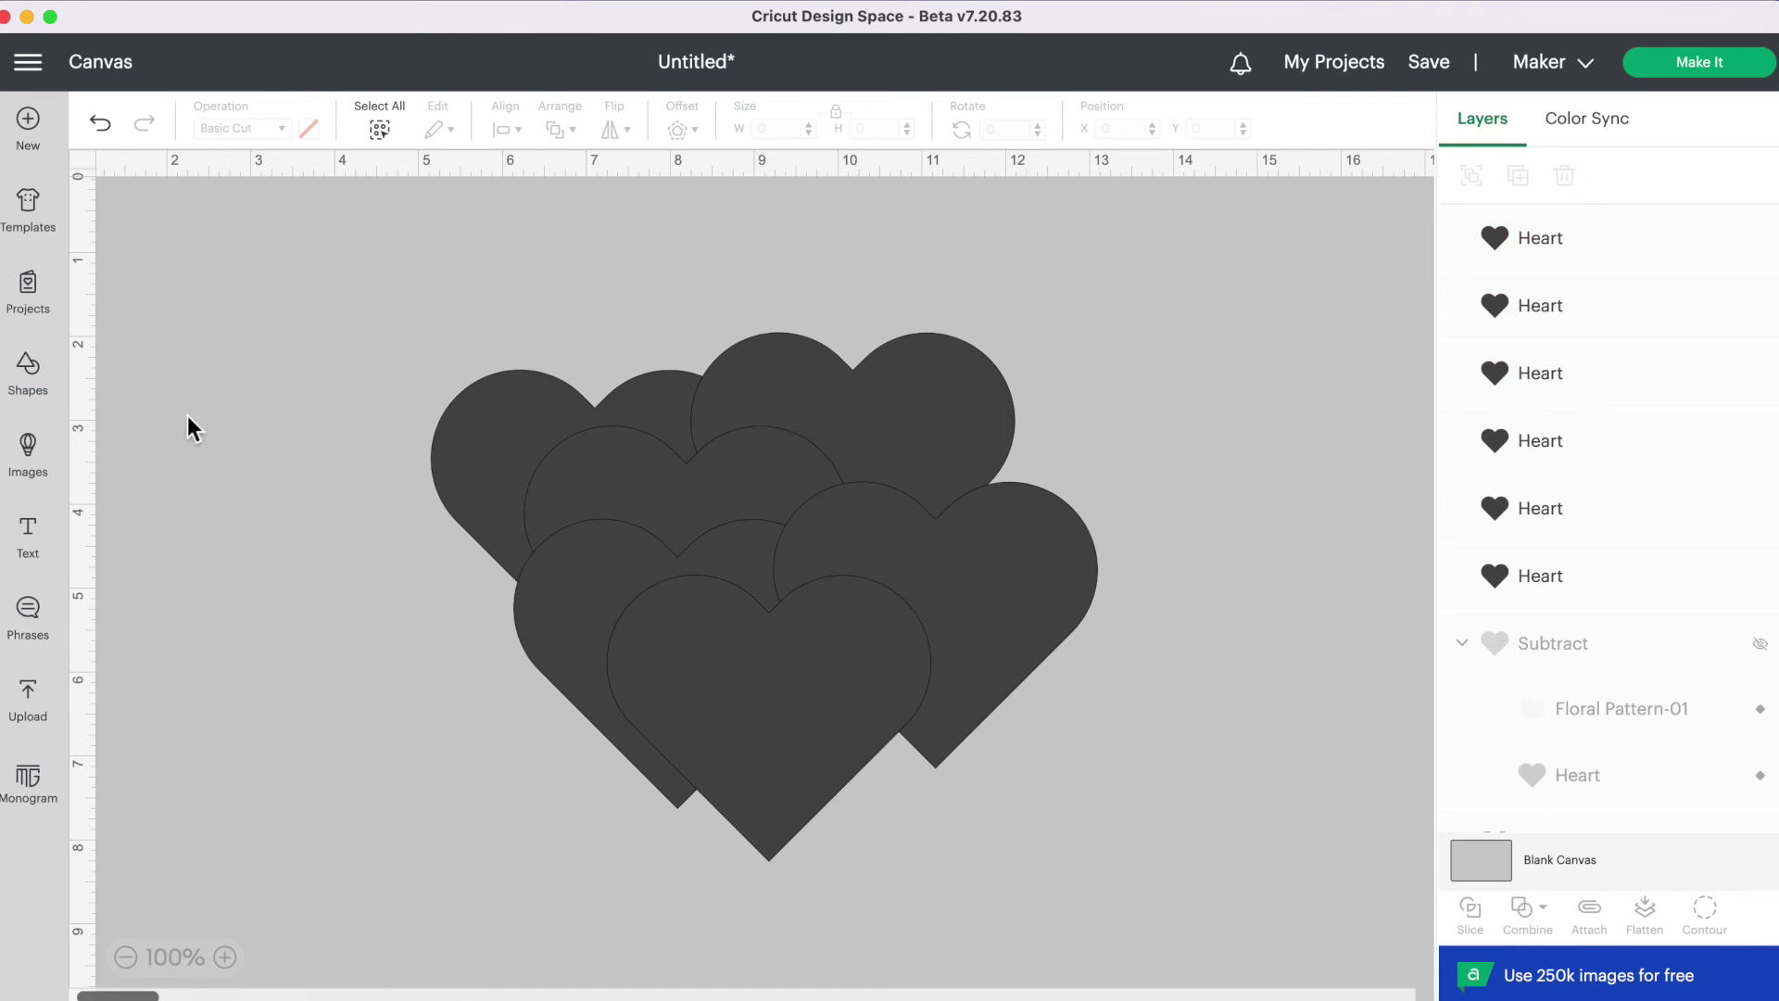
- Combine all six overlapping hearts with Exclude
{"action": "left_click_drag", "start_coordinate": [339, 268], "coordinate": [1253, 873]}
{"action": "left_click", "coordinate": [1541, 936]}
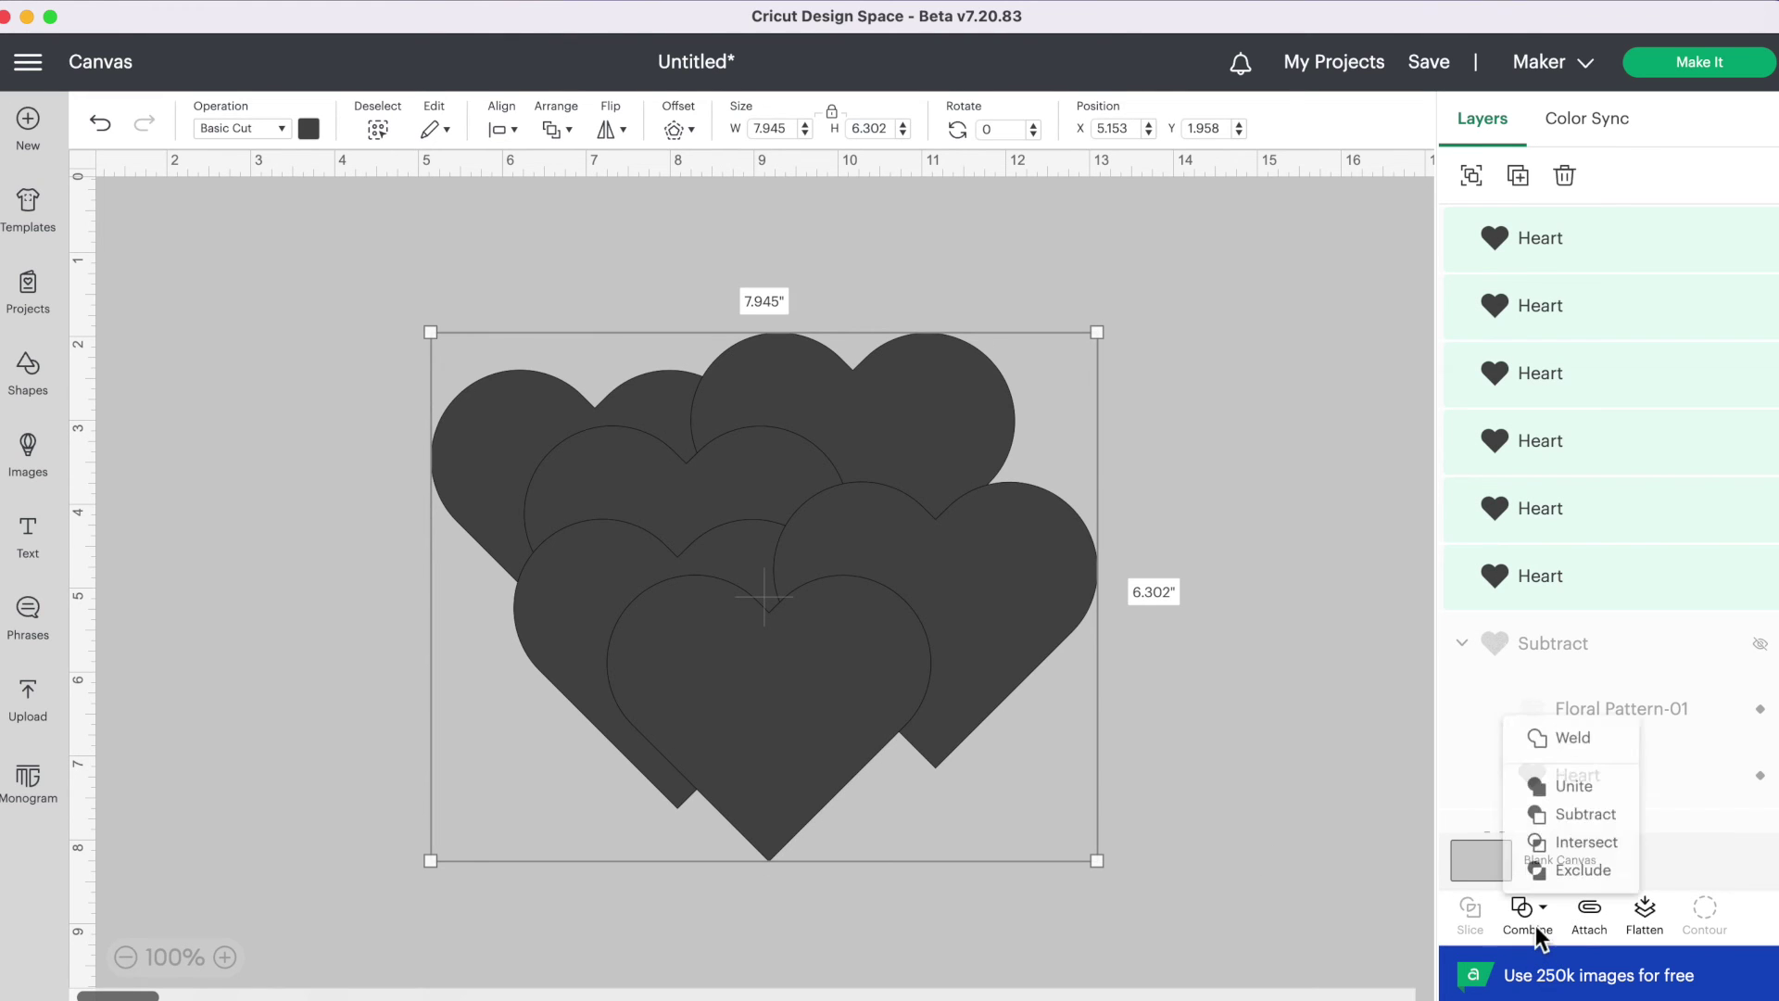
{"action": "left_click", "coordinate": [1590, 869]}
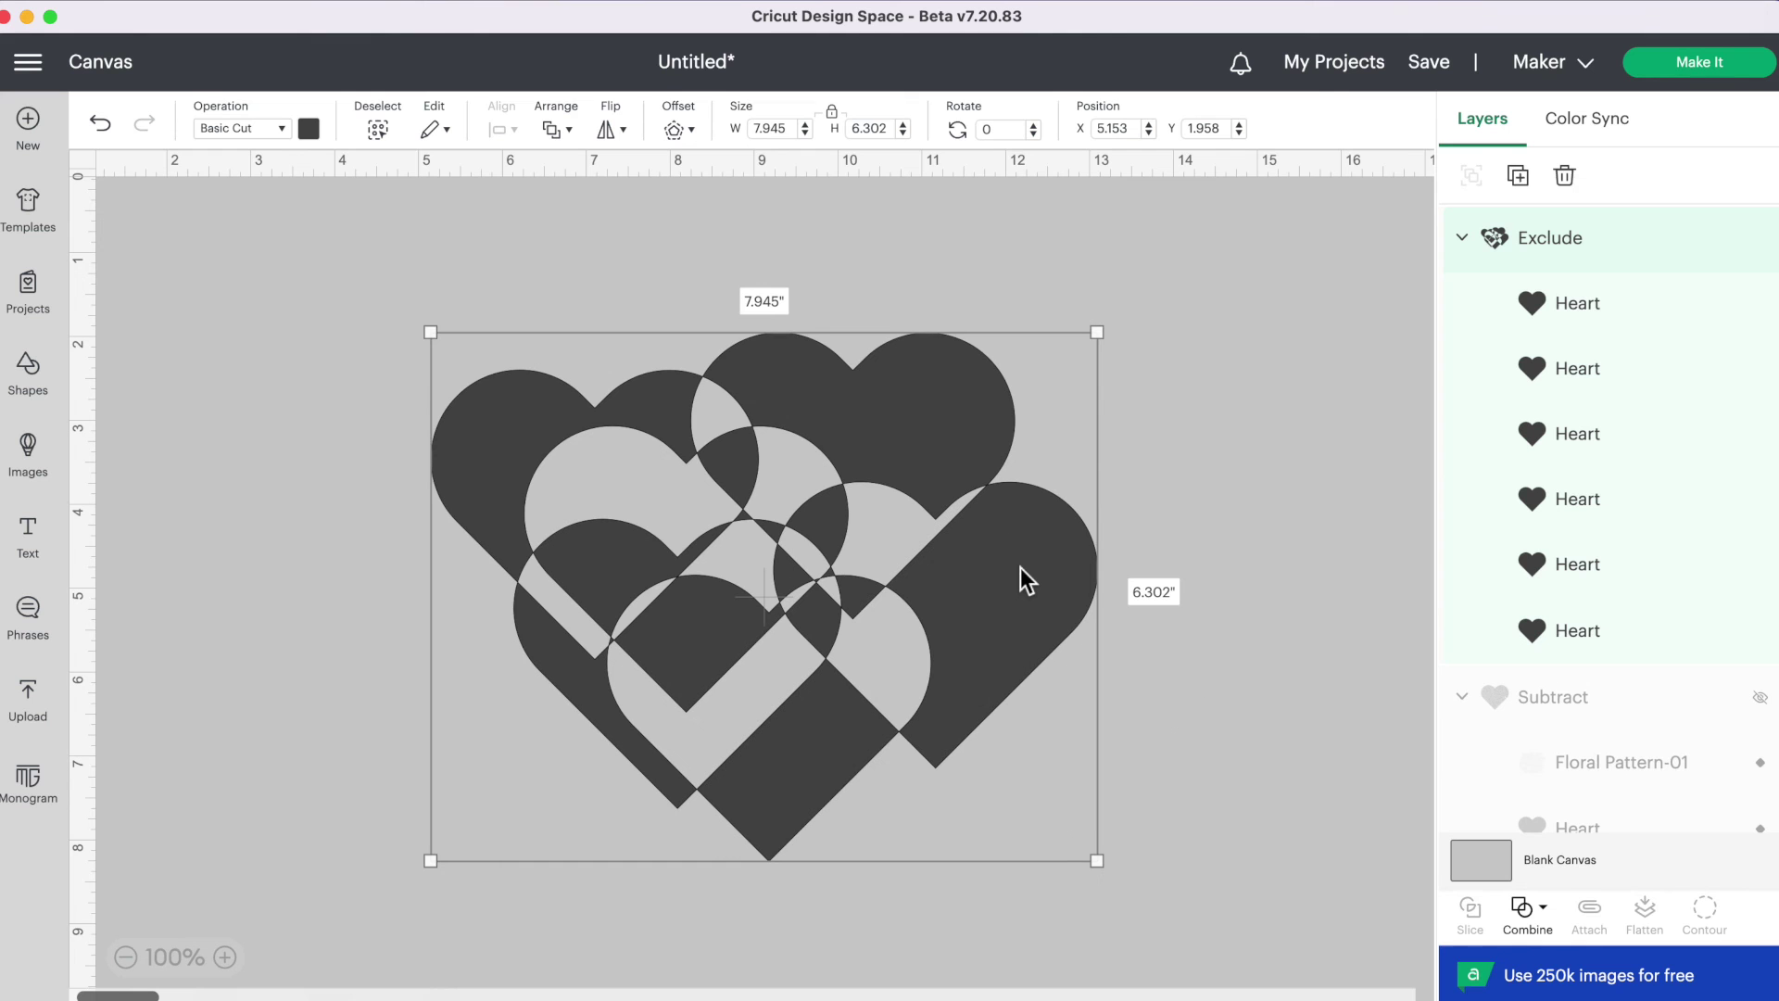
- Merge the layers of the excluded six-heart design
{"action": "scroll", "coordinate": [826, 487], "scroll_direction": "right", "scroll_amount": 1}
{"action": "scroll", "coordinate": [1041, 693], "scroll_direction": "down", "scroll_amount": 1}
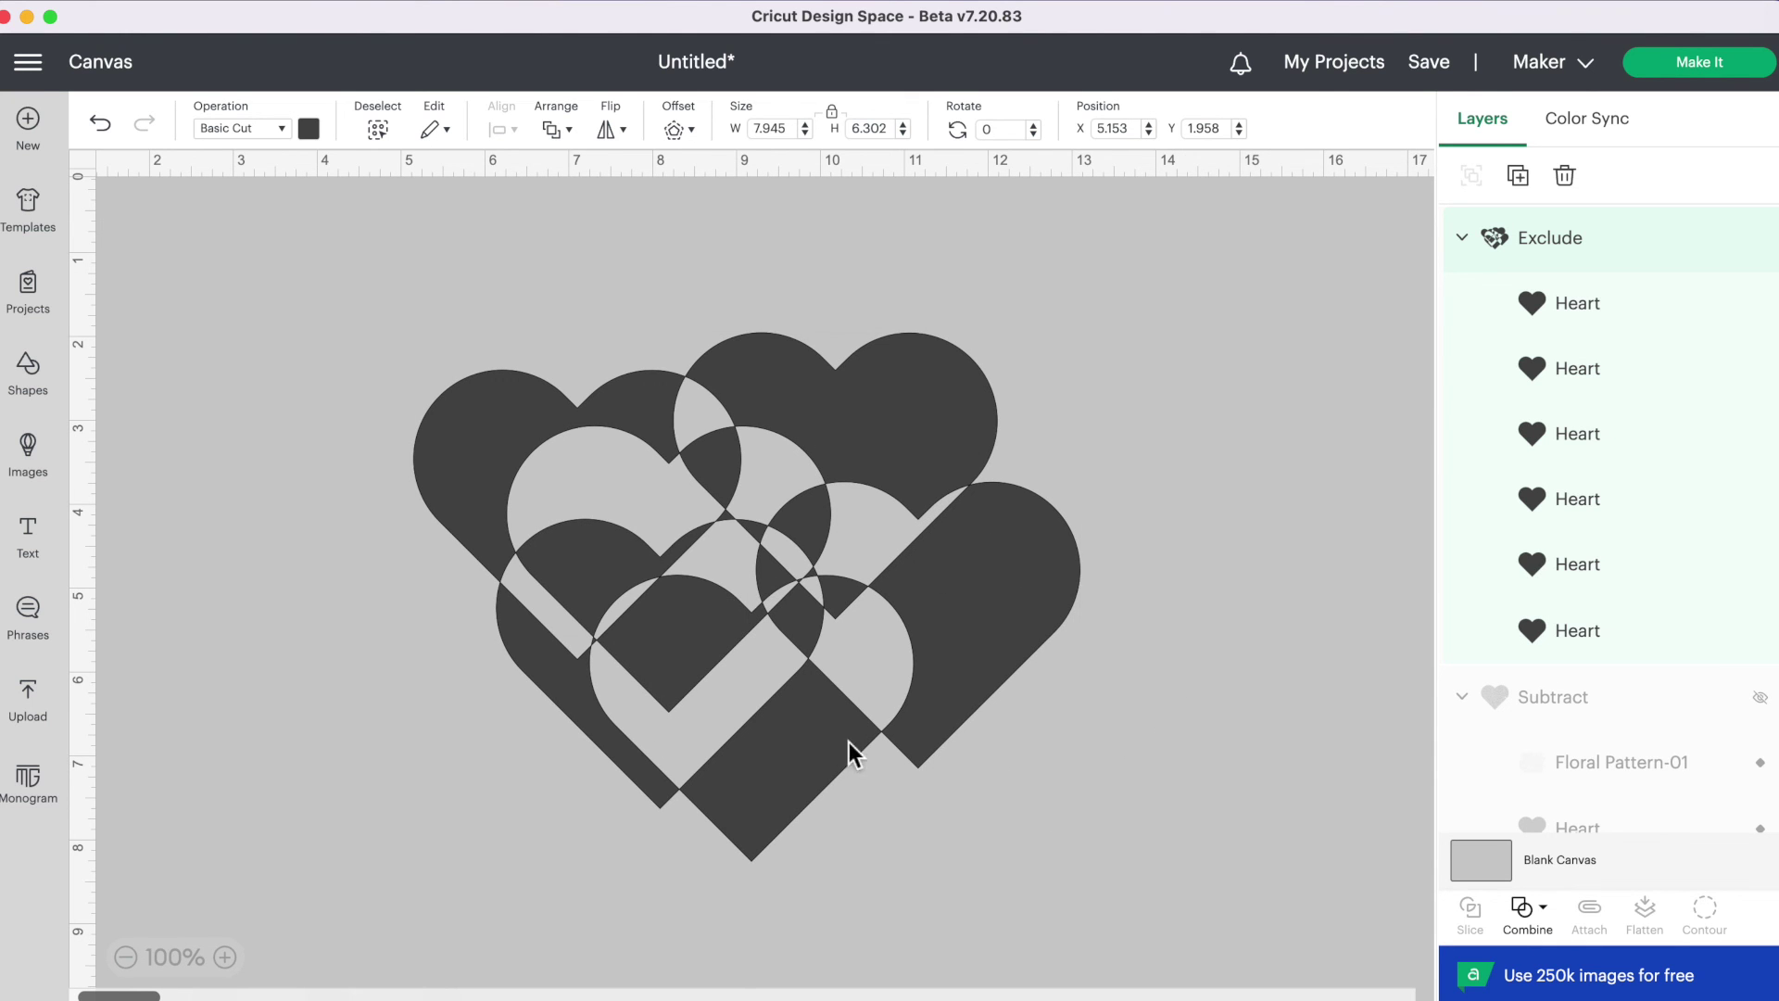
{"action": "scroll", "coordinate": [1016, 651], "scroll_direction": "right", "scroll_amount": 1}
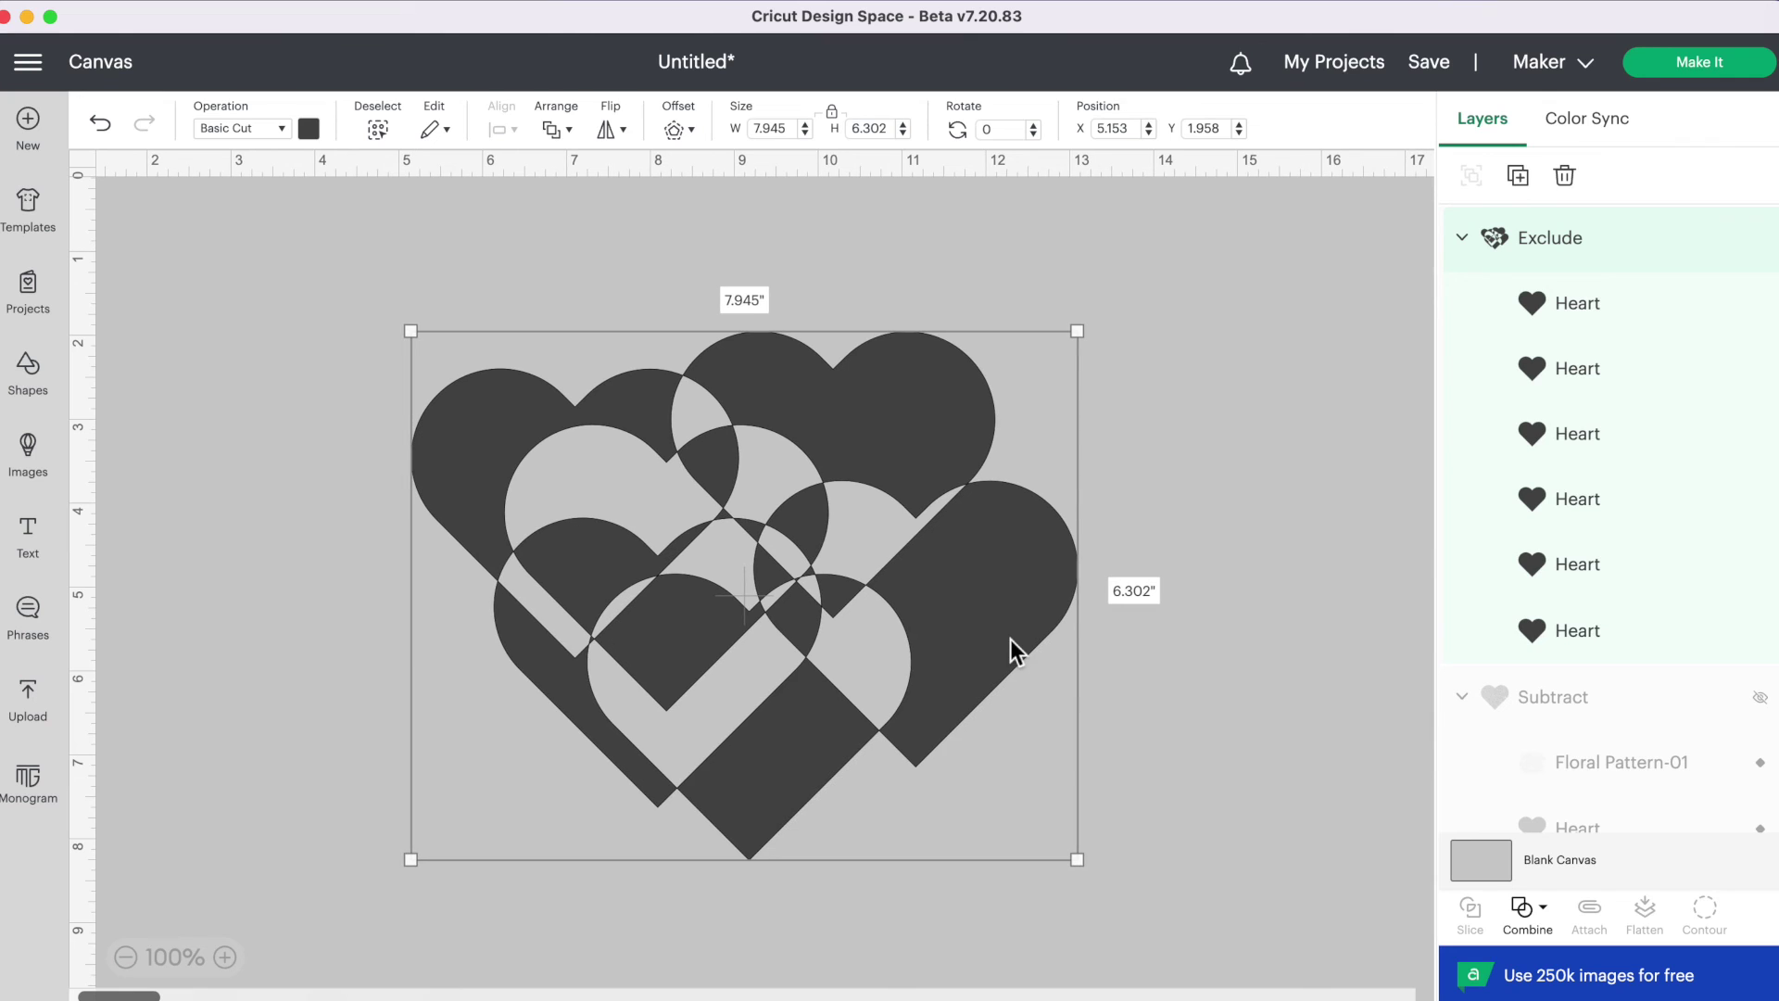
{"action": "left_click", "coordinate": [1533, 920]}
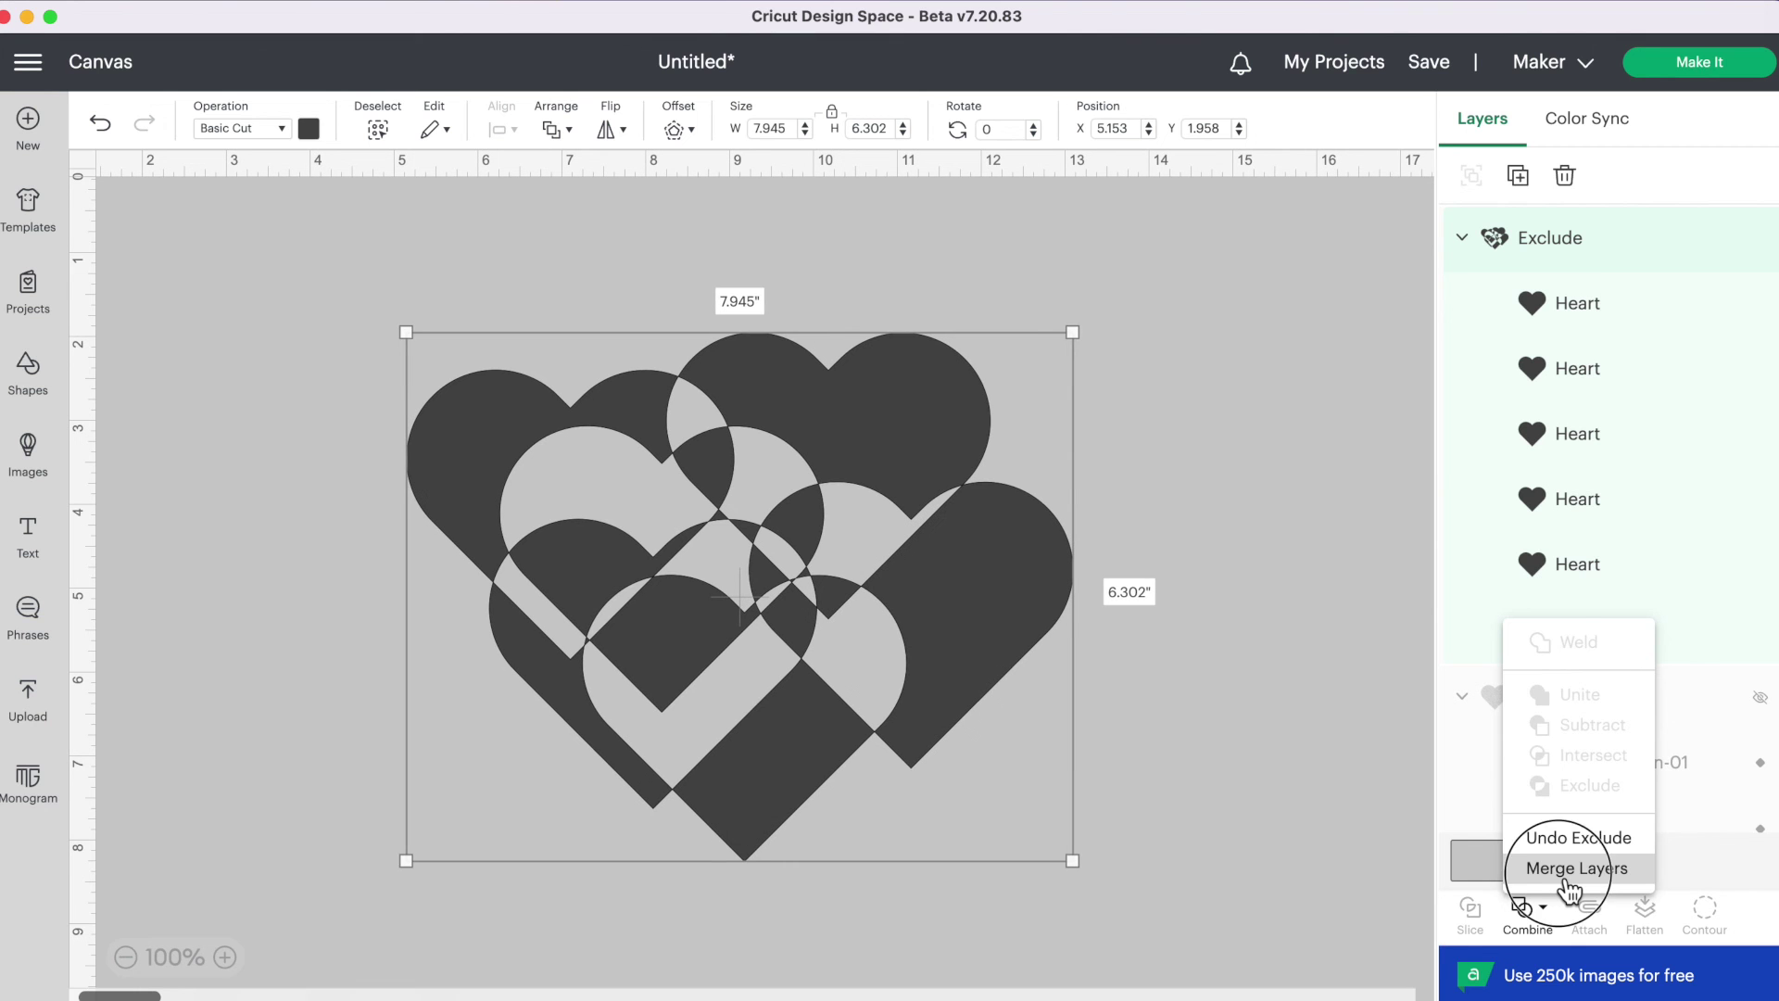
{"action": "left_click", "coordinate": [1242, 804]}
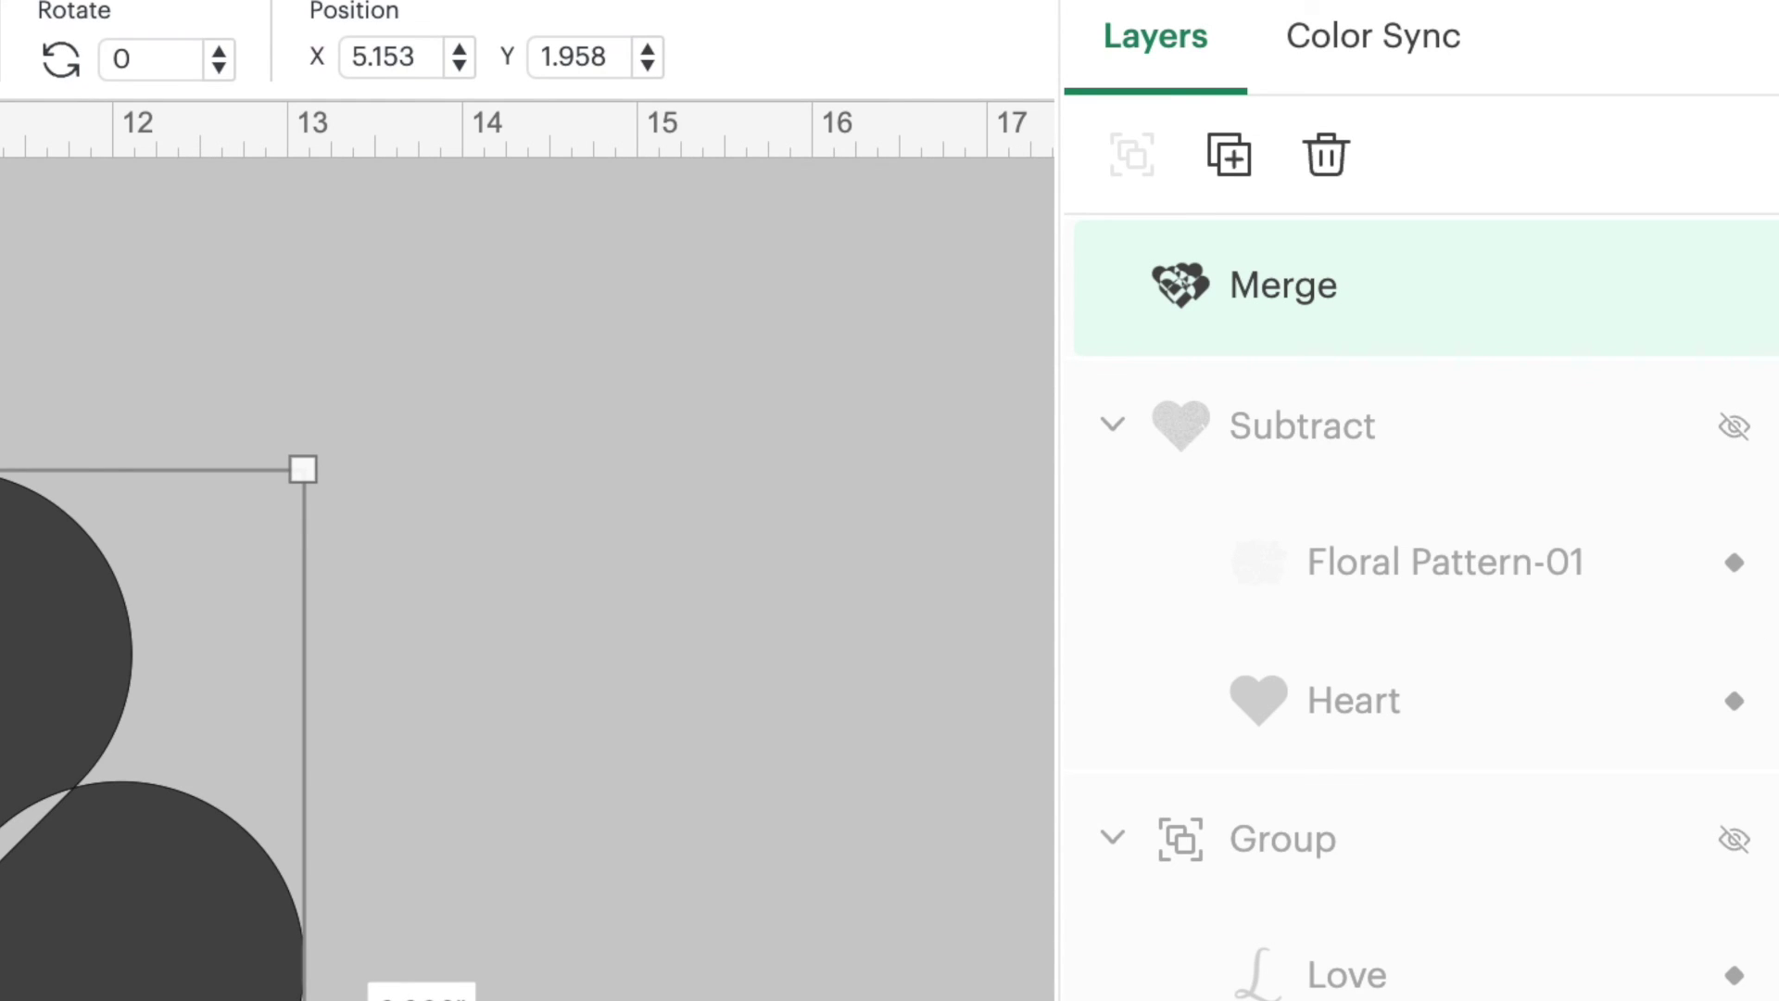
- Undo the layer merge of the hearts, and collapse and re-expand the Exclude group's layer list
{"action": "scroll", "coordinate": [445, 305], "scroll_direction": "down", "scroll_amount": 1}
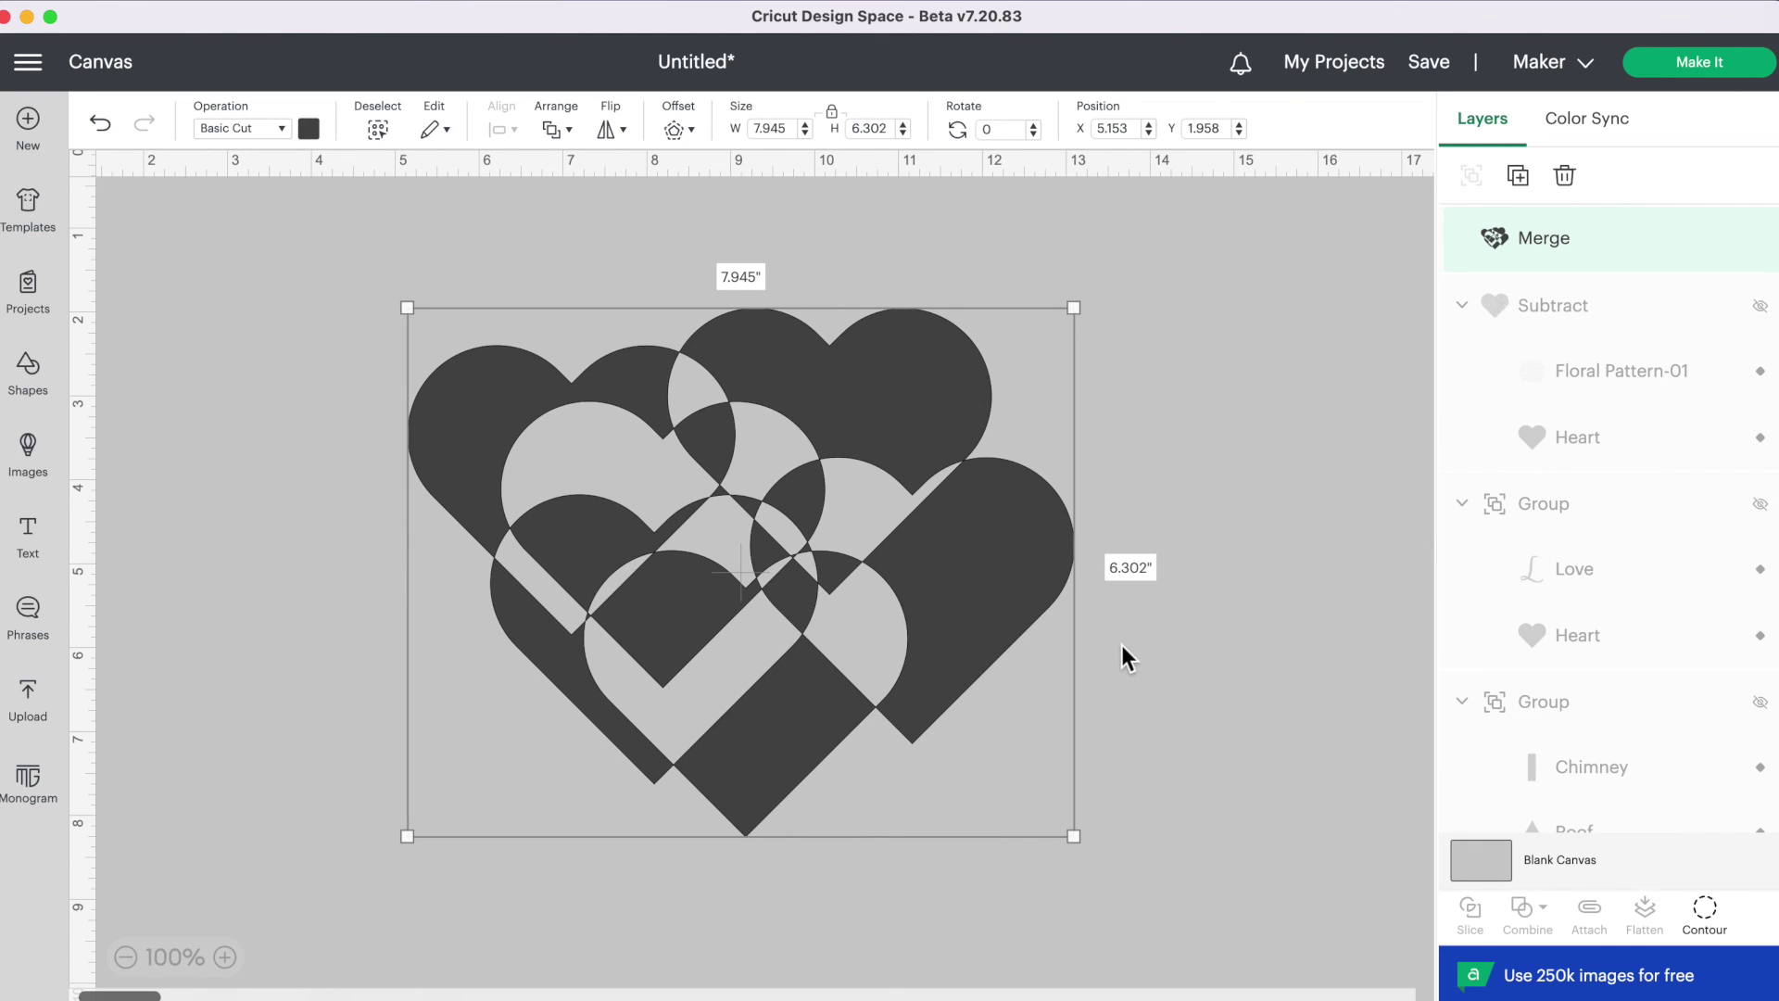
{"action": "scroll", "coordinate": [1125, 644], "scroll_direction": "right", "scroll_amount": 2}
{"action": "left_click", "coordinate": [1426, 63]}
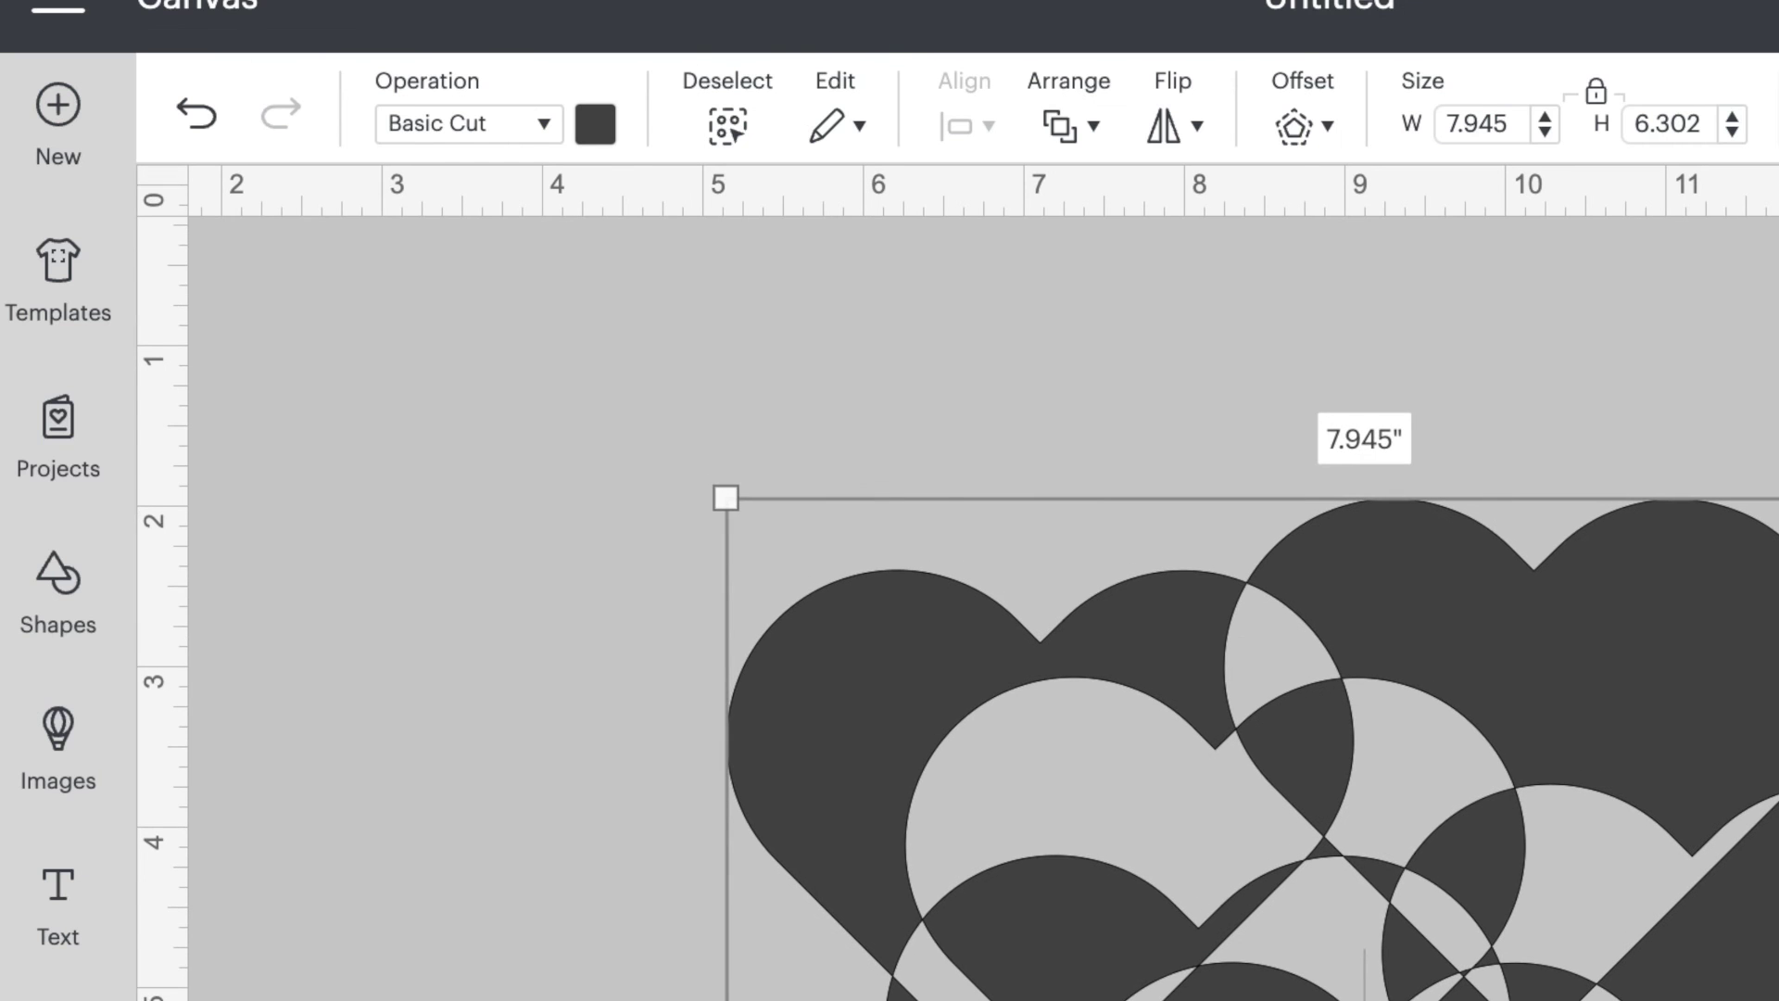
{"action": "scroll", "coordinate": [537, 216], "scroll_direction": "right", "scroll_amount": 1}
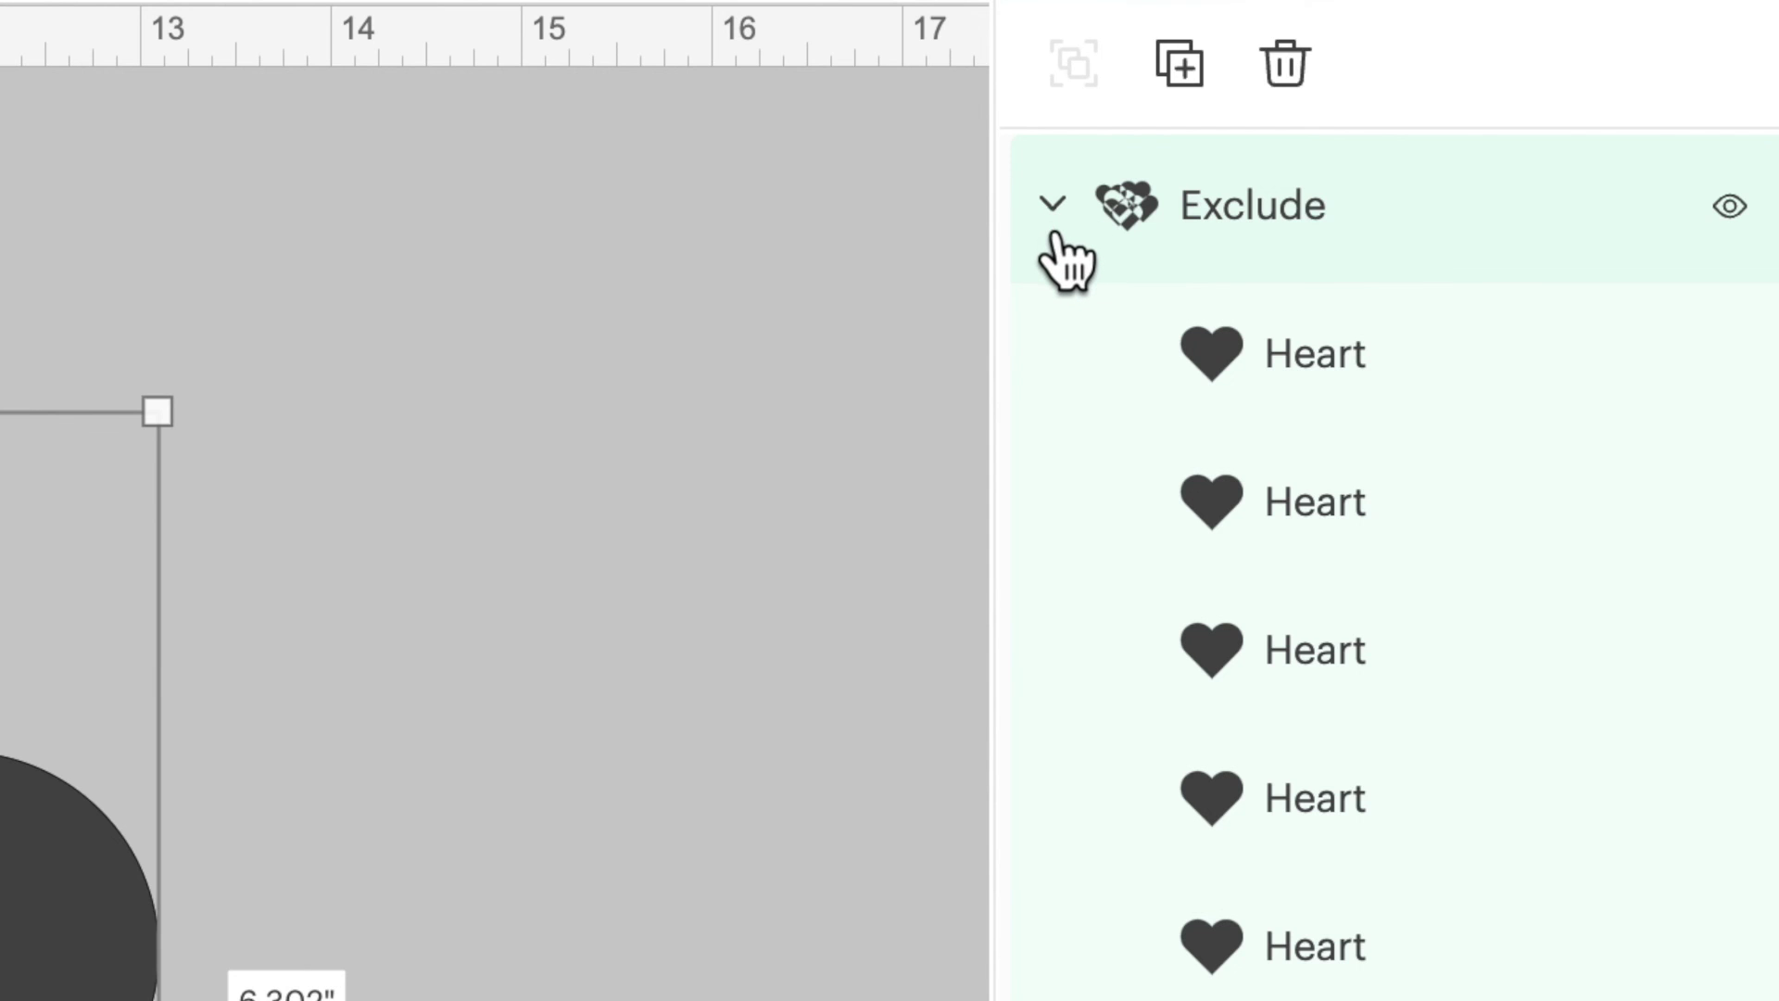
{"action": "left_click", "coordinate": [1070, 232]}
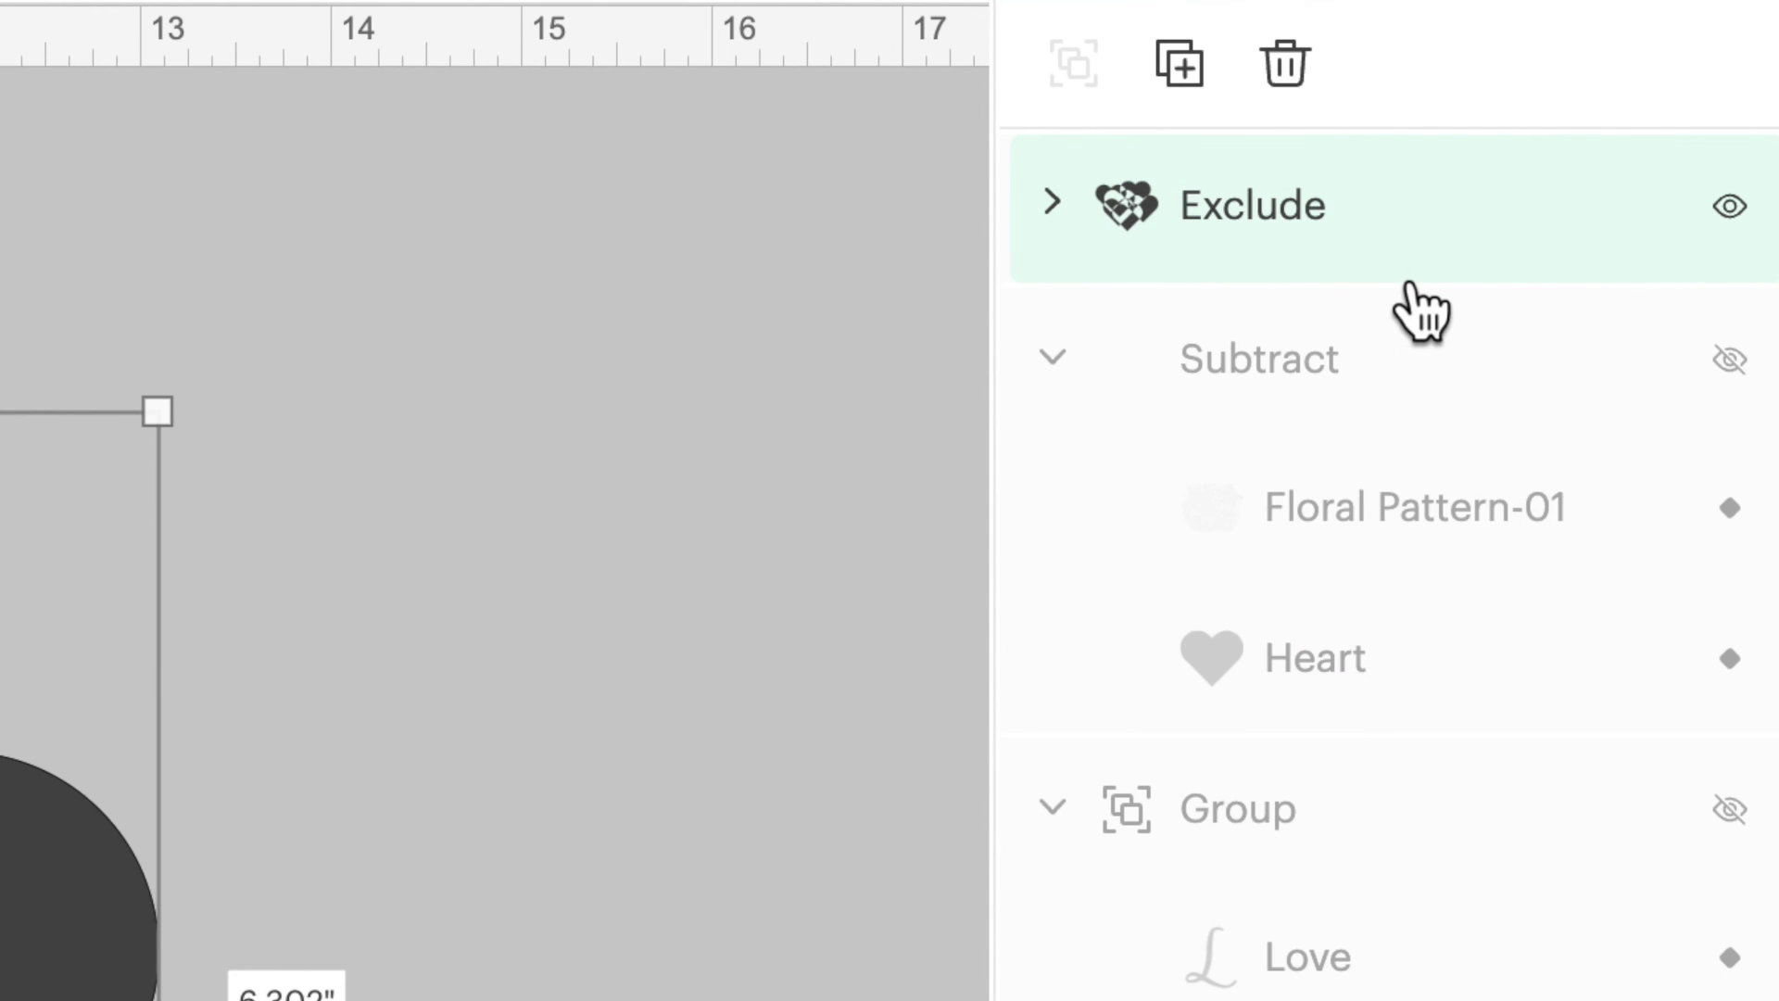
{"action": "left_click", "coordinate": [1065, 227]}
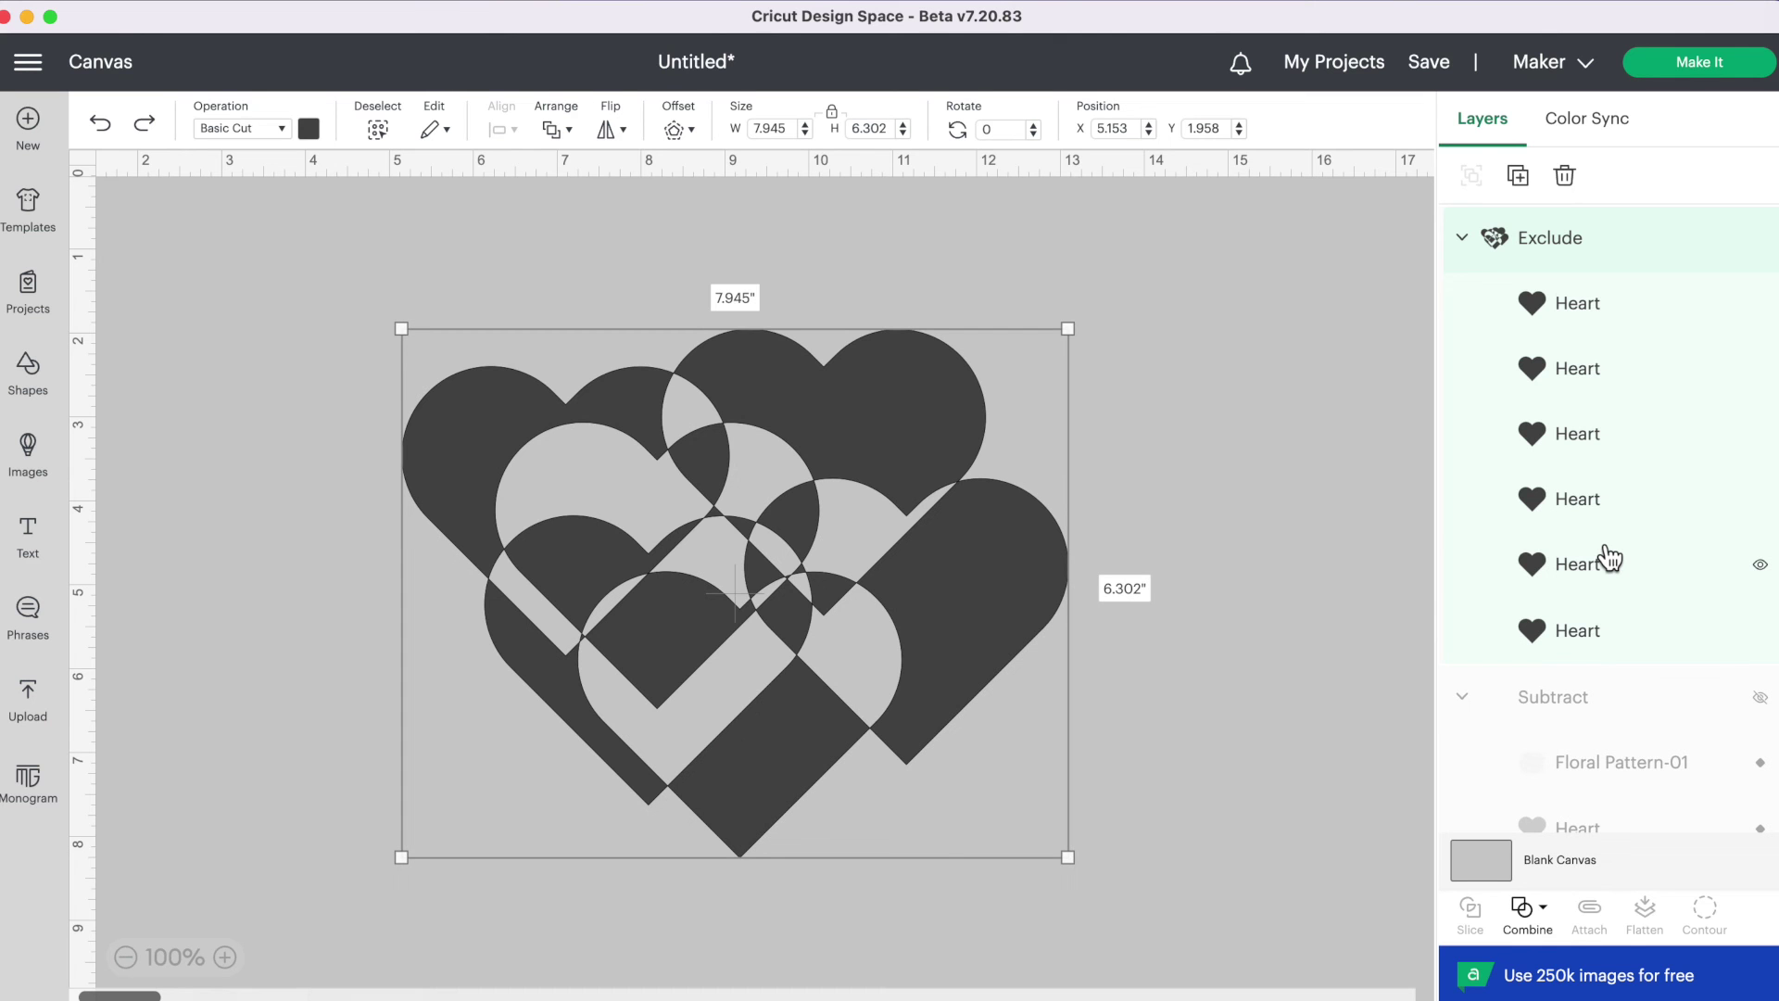